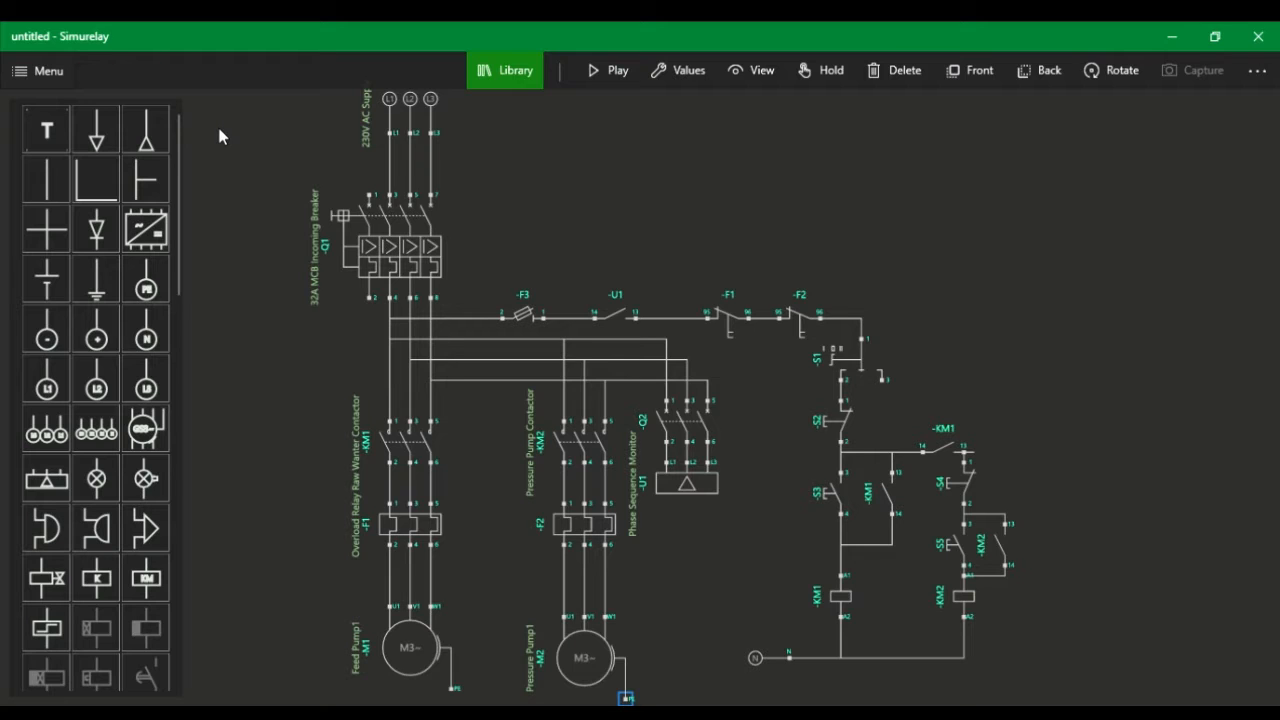
Examine the completed two-pump motor diagram, from the 230V AC supply and incoming breaker to the contactors, motors and control circuit
{"action": "scroll", "coordinate": [518, 297], "scroll_direction": "down", "scroll_amount": 1}
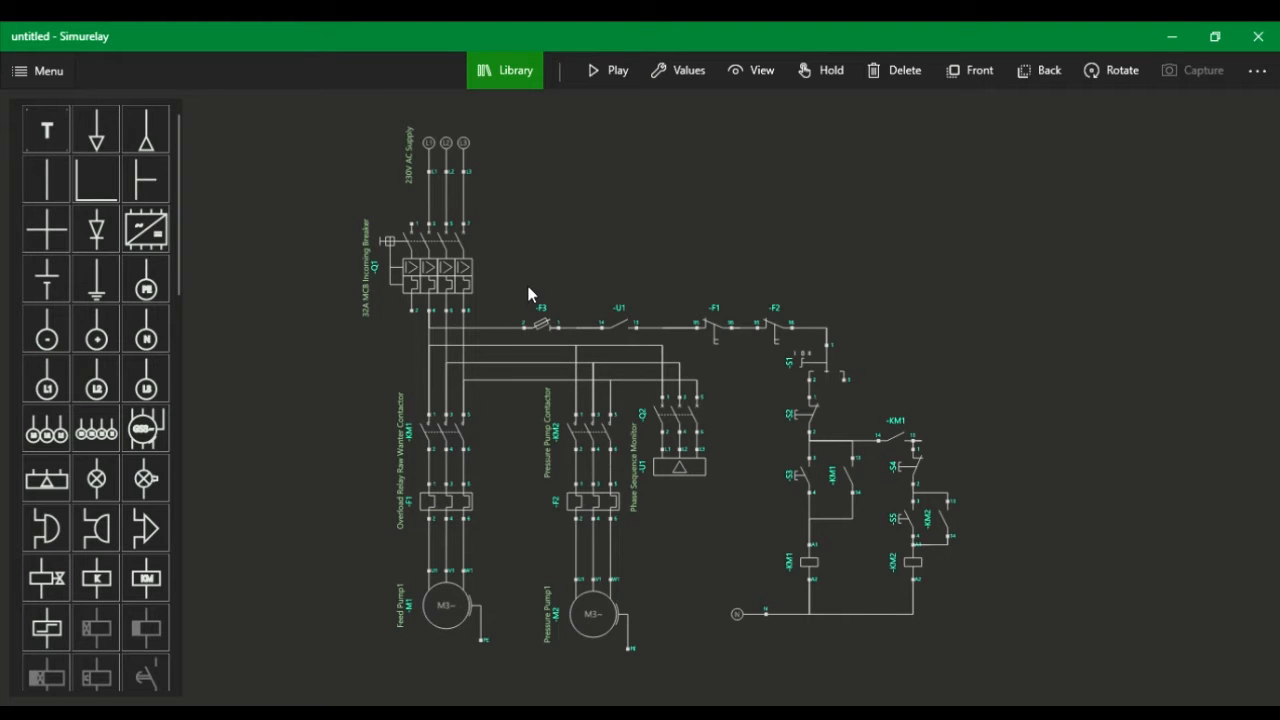
{"action": "scroll", "coordinate": [720, 557], "scroll_direction": "up", "scroll_amount": 3}
{"action": "scroll", "coordinate": [718, 557], "scroll_direction": "down", "scroll_amount": 2}
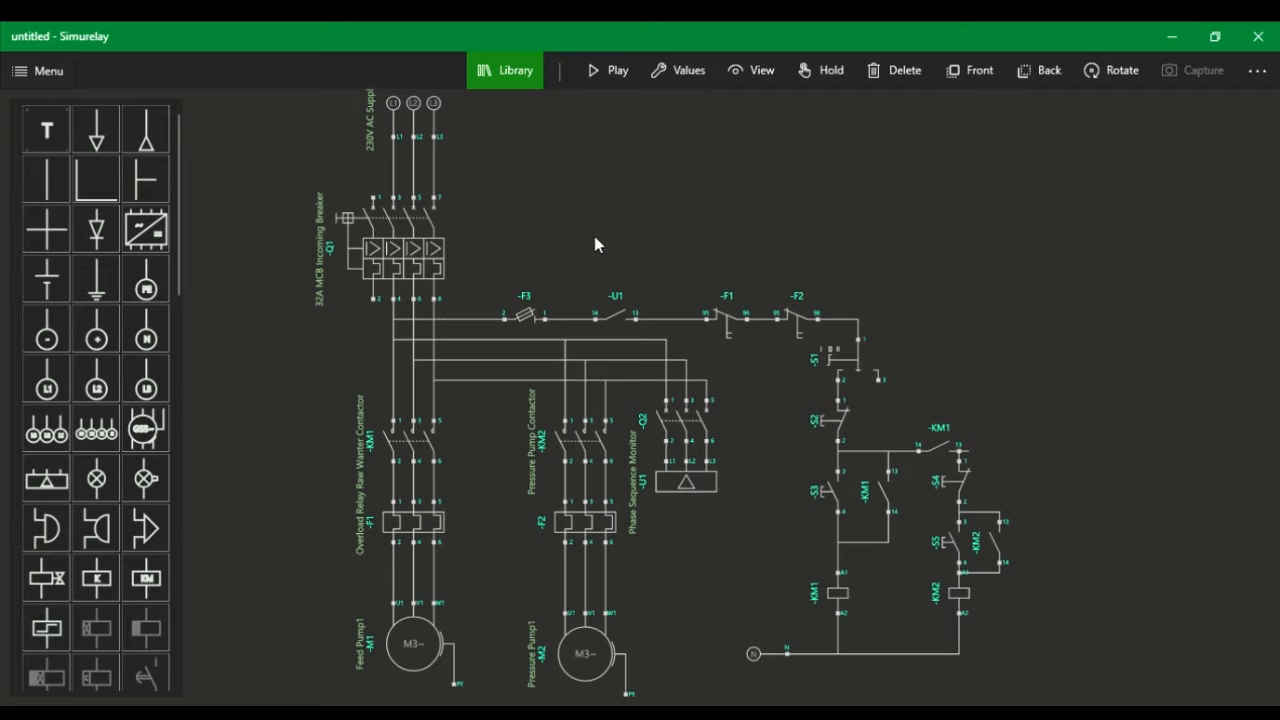
{"action": "scroll", "coordinate": [594, 236], "scroll_direction": "up", "scroll_amount": 3}
{"action": "scroll", "coordinate": [593, 252], "scroll_direction": "down", "scroll_amount": 4}
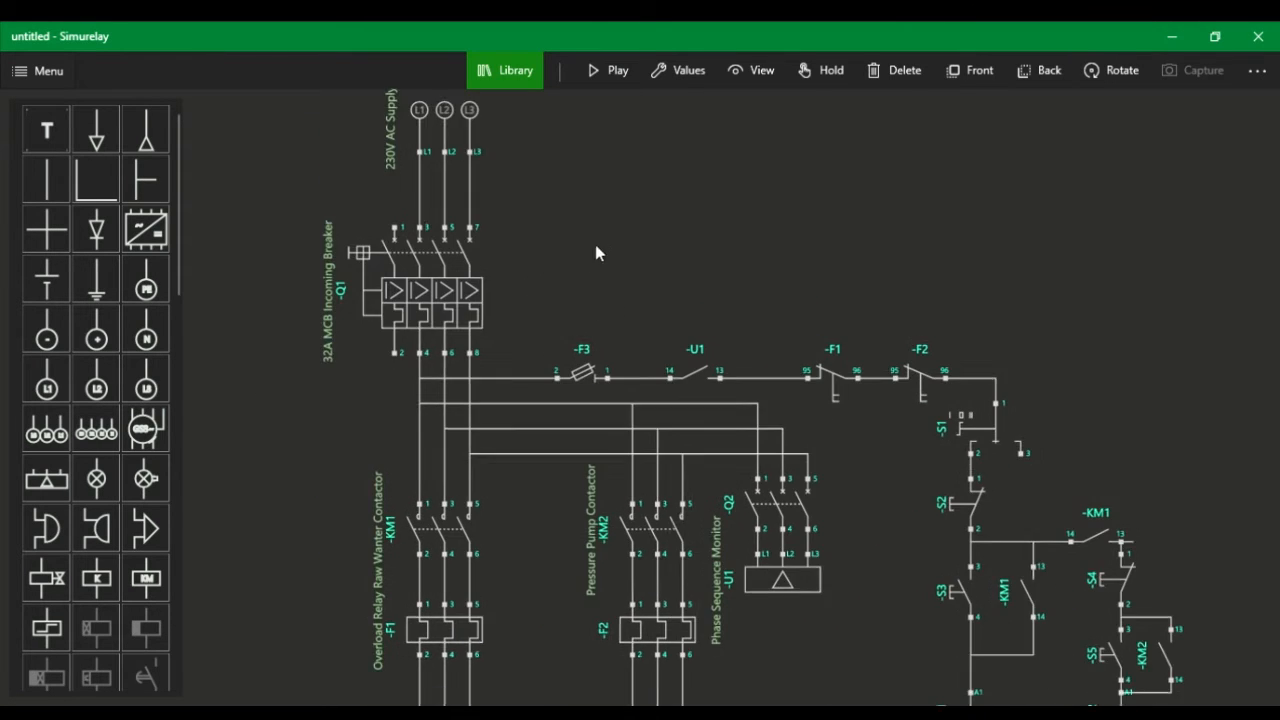
{"action": "left_click_drag", "start_coordinate": [706, 496], "coordinate": [646, 405]}
{"action": "left_click_drag", "start_coordinate": [722, 446], "coordinate": [816, 566]}
{"action": "left_click_drag", "start_coordinate": [785, 453], "coordinate": [832, 568]}
{"action": "left_click_drag", "start_coordinate": [675, 295], "coordinate": [723, 394]}
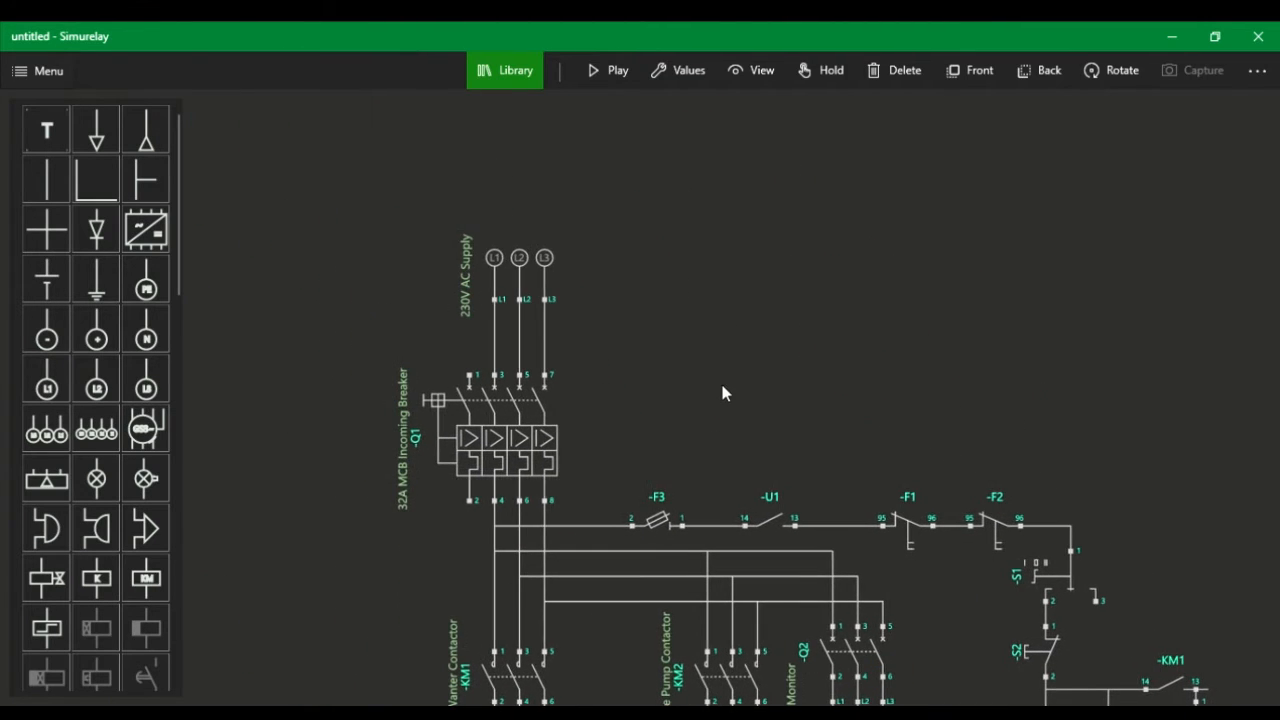
{"action": "left_click_drag", "start_coordinate": [674, 436], "coordinate": [679, 405]}
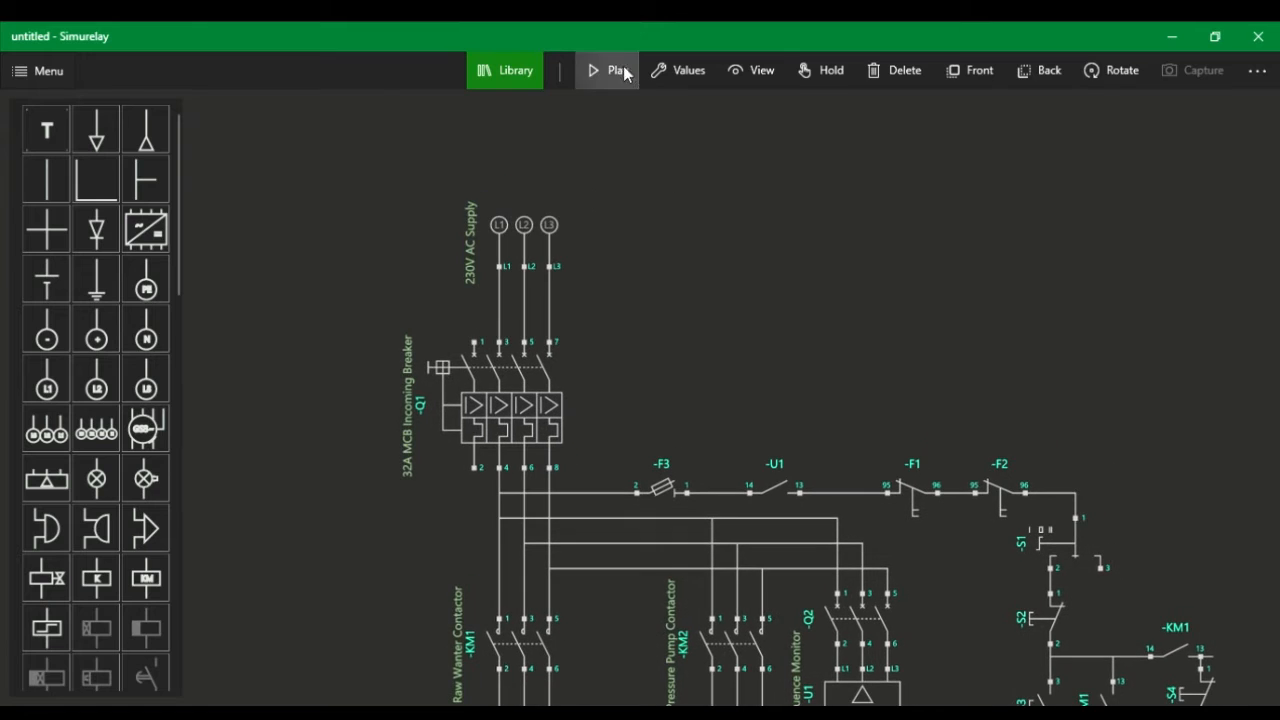
Run the simulation of the pump circuit, switch on the incoming breaker Q1 and operate the fuse F3
{"action": "left_click", "coordinate": [614, 78]}
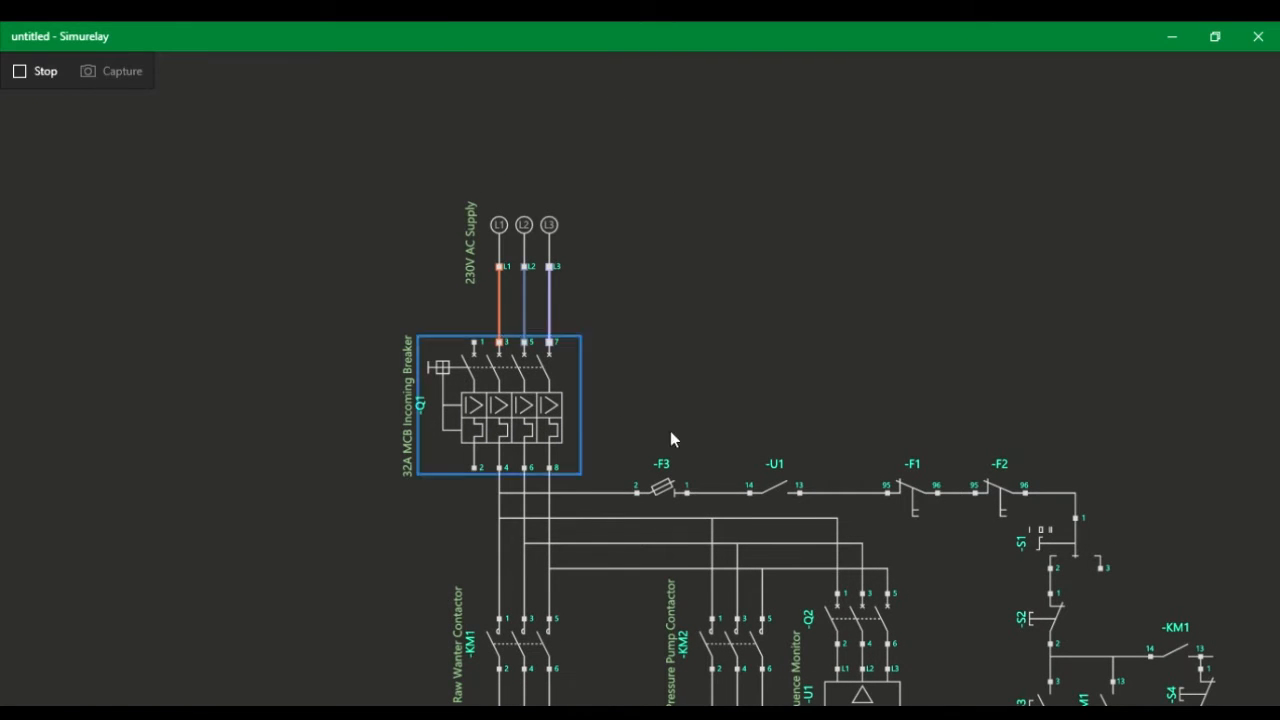
{"action": "scroll", "coordinate": [640, 395], "scroll_direction": "down", "scroll_amount": 2}
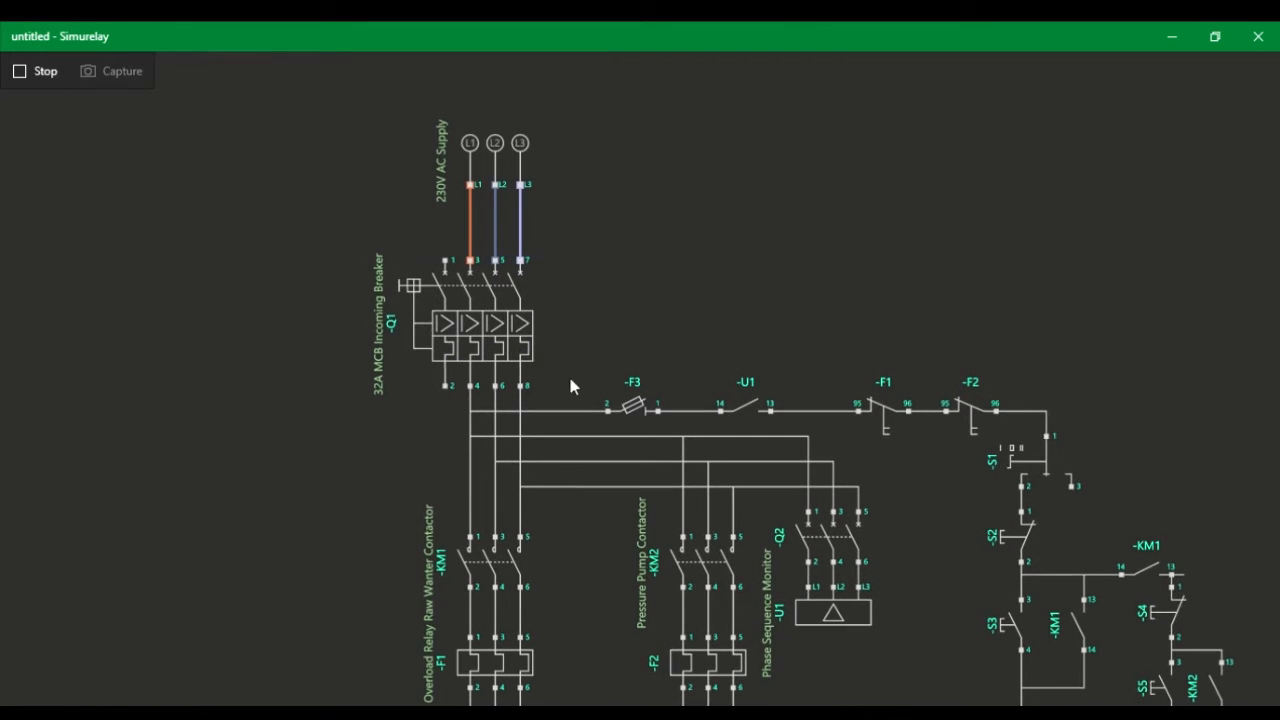
{"action": "left_click", "coordinate": [425, 293]}
{"action": "scroll", "coordinate": [609, 431], "scroll_direction": "down", "scroll_amount": 2}
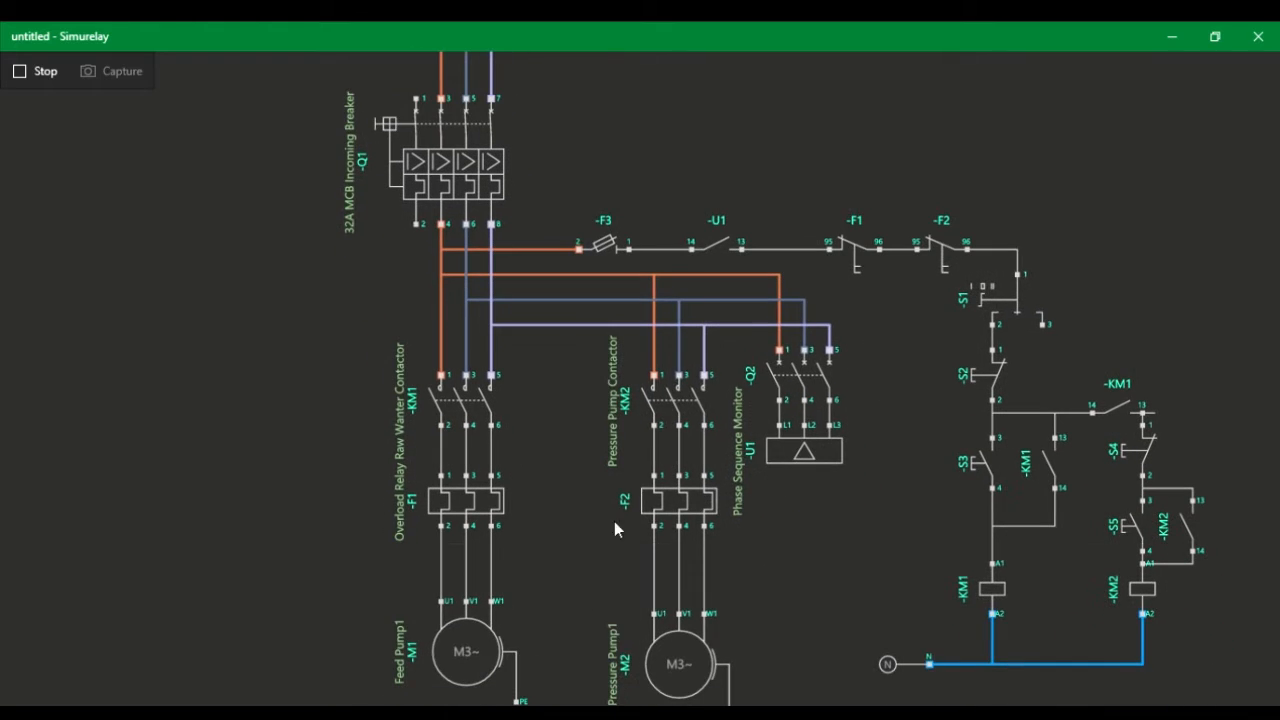
{"action": "left_click", "coordinate": [604, 245]}
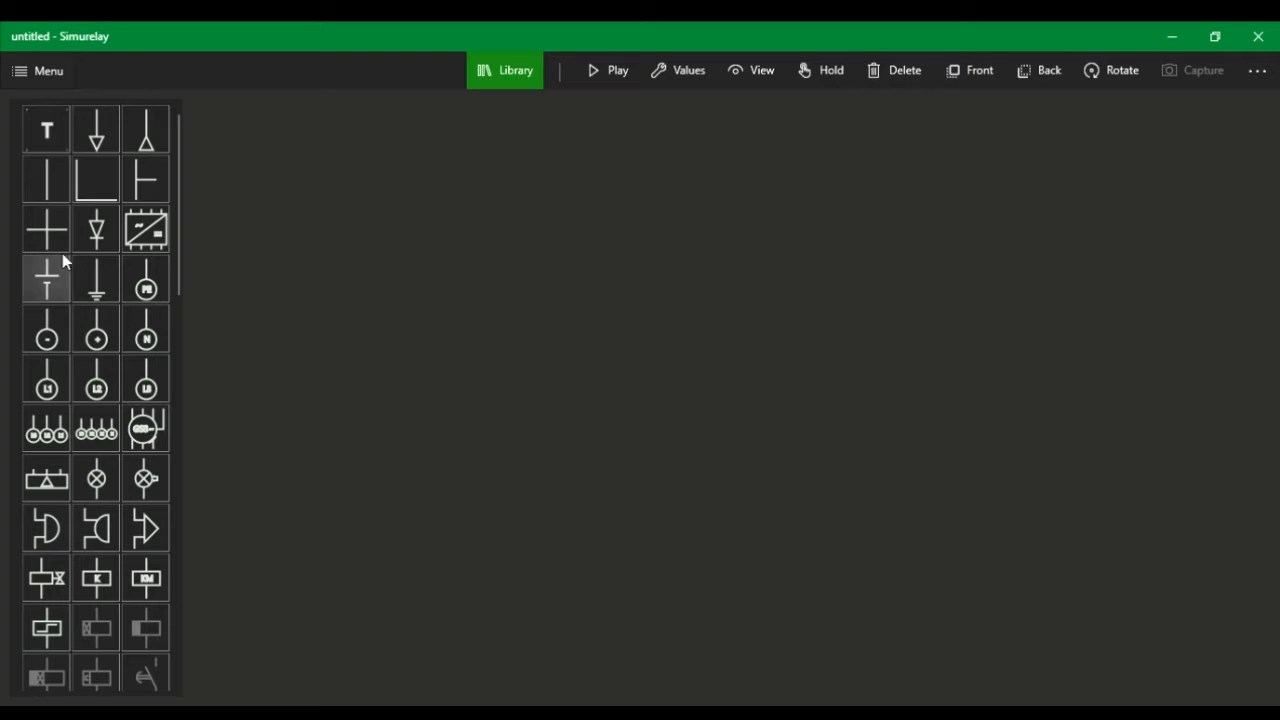
Add a text label, a downward and an upward reference arrow, placing the two arrows on opposite sides of the text
{"action": "left_click", "coordinate": [45, 137]}
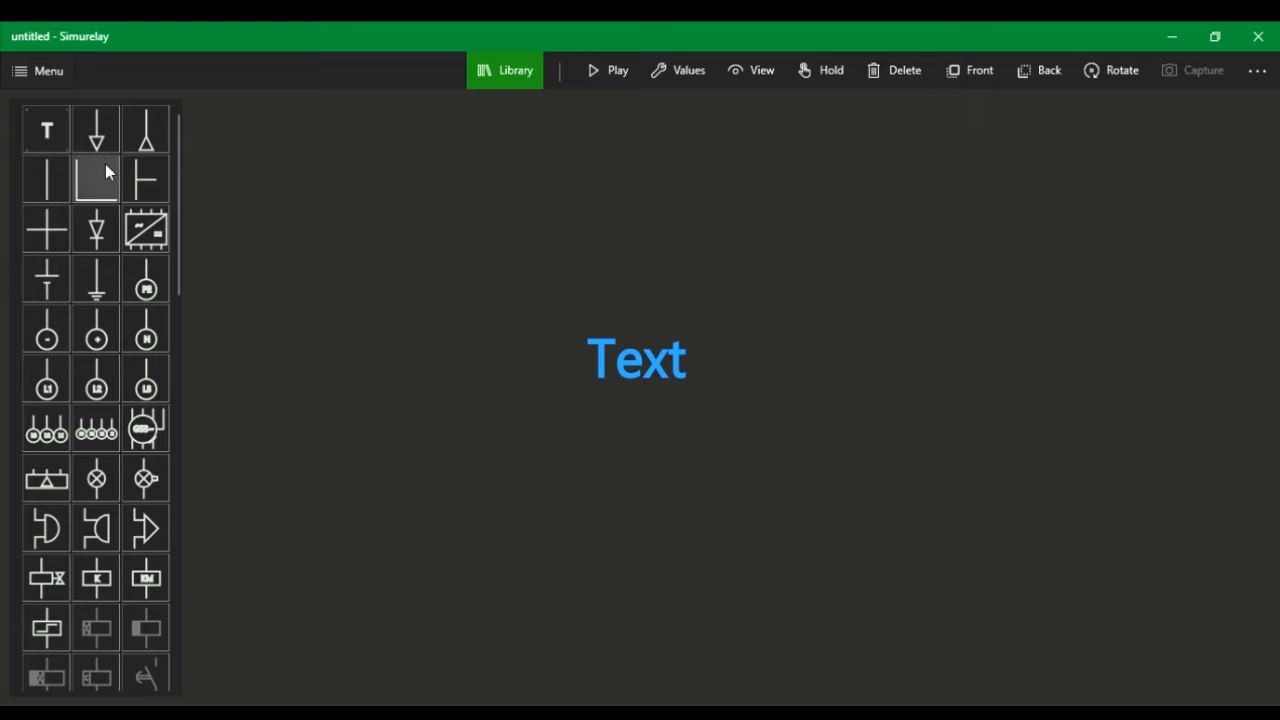
{"action": "left_click", "coordinate": [97, 130]}
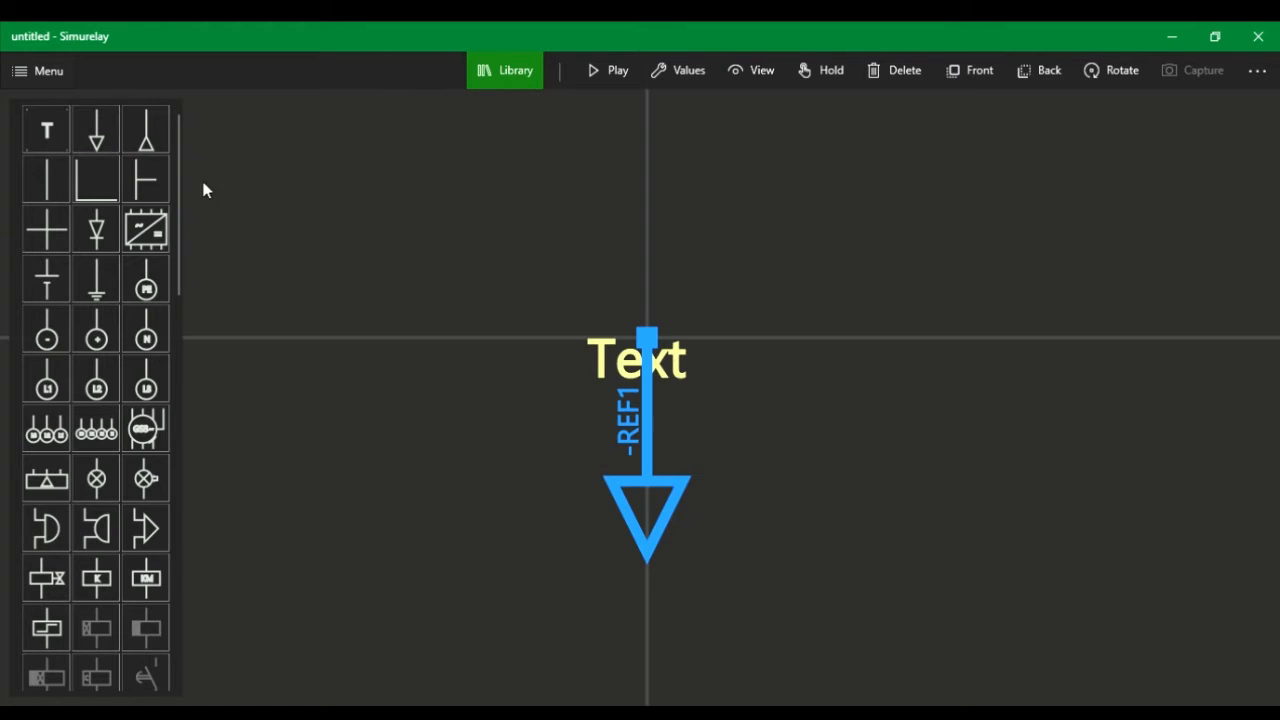
{"action": "left_click_drag", "start_coordinate": [615, 513], "coordinate": [837, 531]}
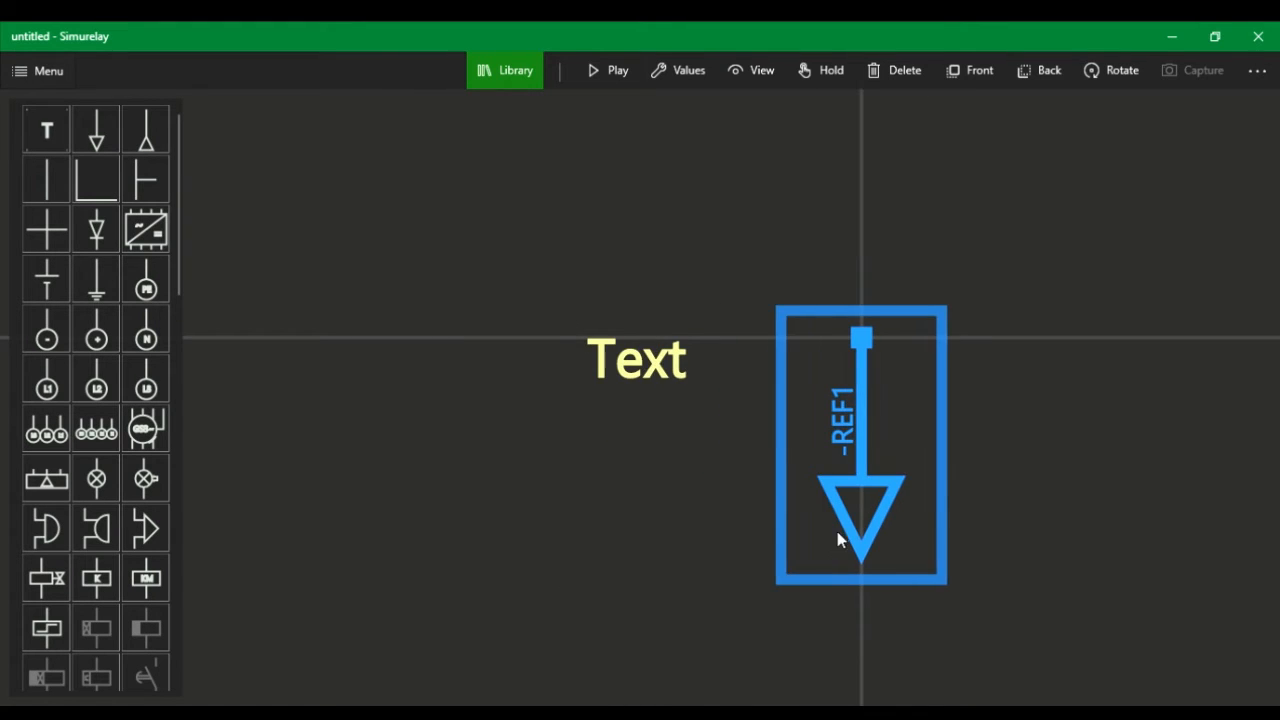
{"action": "left_click", "coordinate": [140, 140]}
{"action": "left_click_drag", "start_coordinate": [647, 542], "coordinate": [411, 392]}
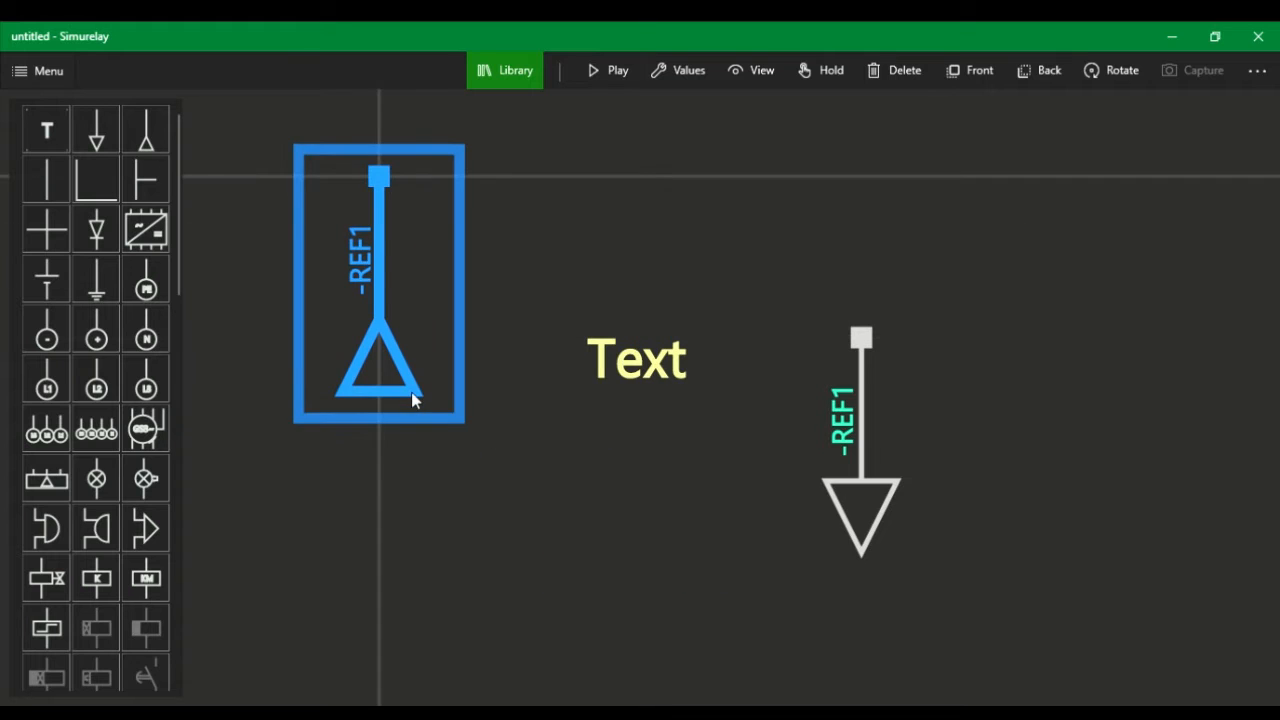
Add a vertical wire, a diode, an AC/DC power supply and an L3 supply terminal to the drawing
{"action": "left_click", "coordinate": [47, 178]}
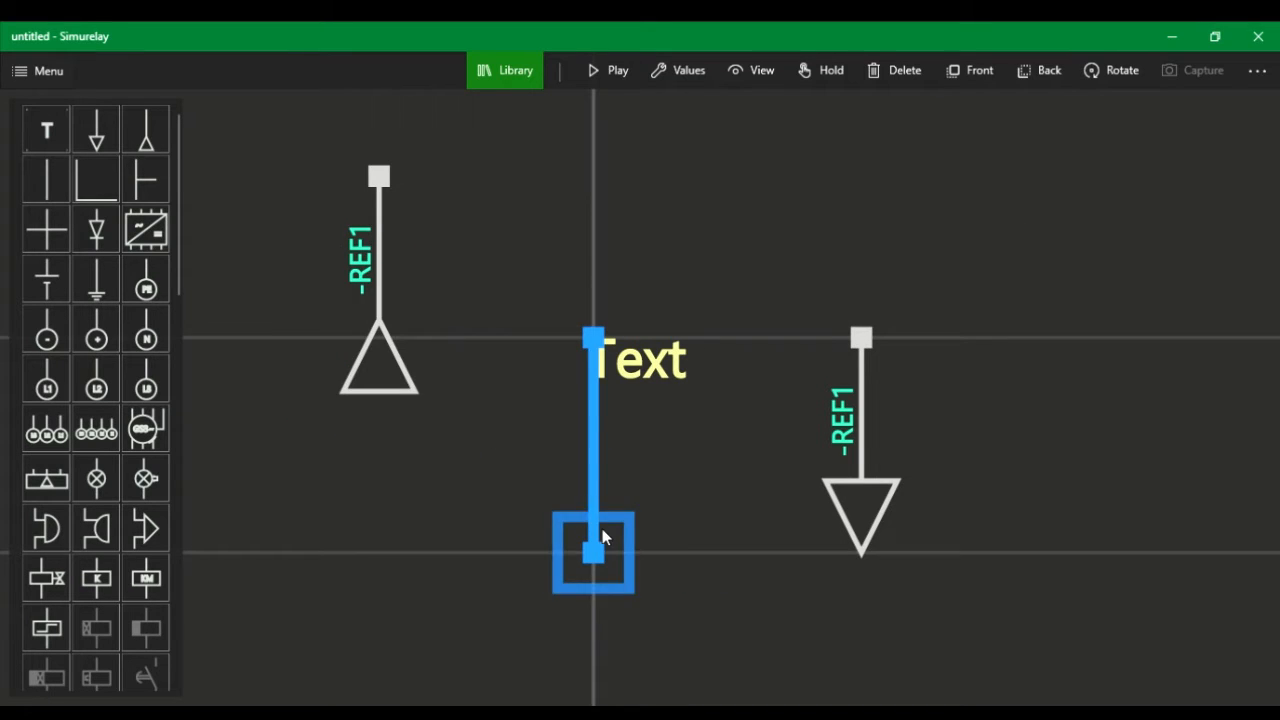
{"action": "left_click_drag", "start_coordinate": [603, 537], "coordinate": [684, 549]}
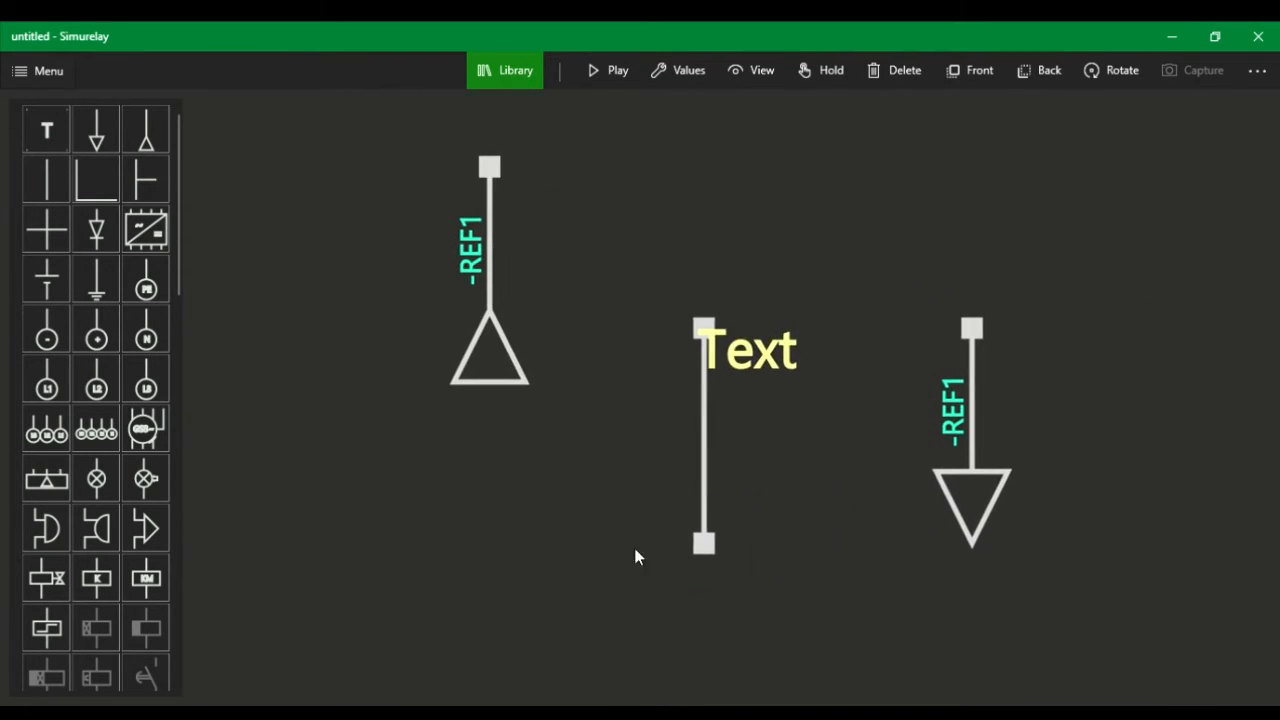
{"action": "left_click", "coordinate": [94, 237]}
{"action": "left_click", "coordinate": [153, 243]}
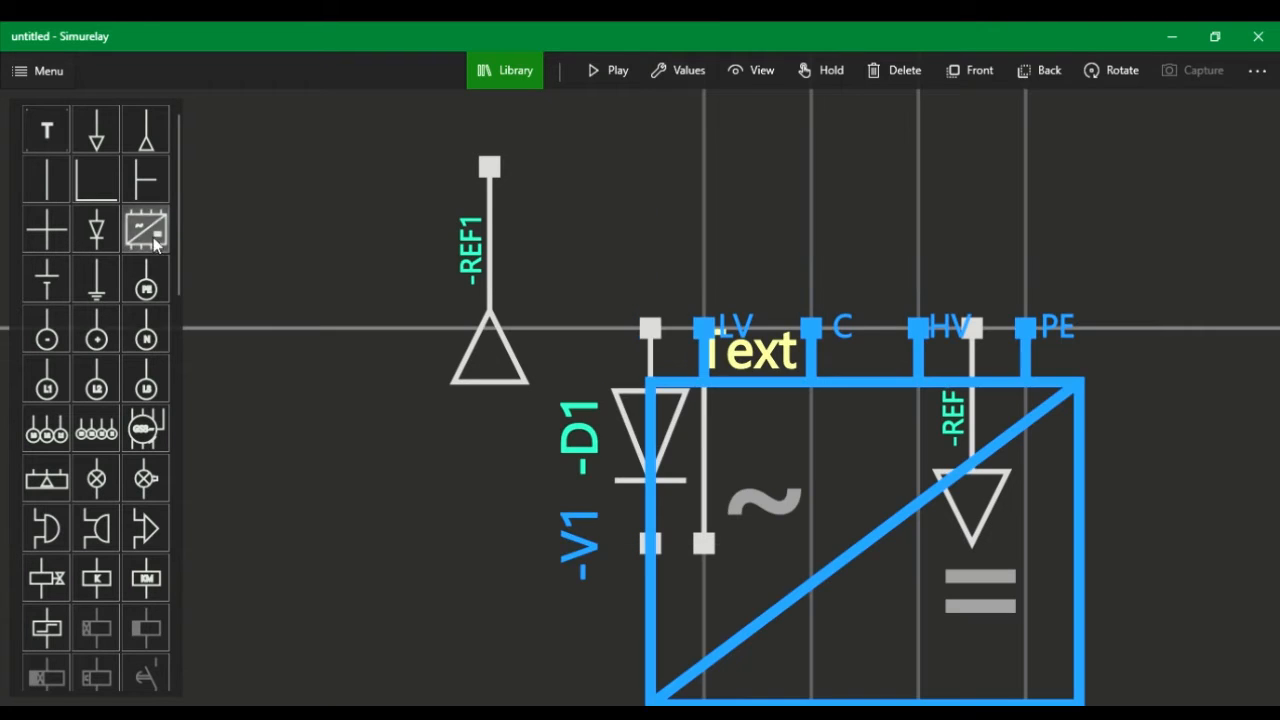
{"action": "left_click", "coordinate": [146, 386]}
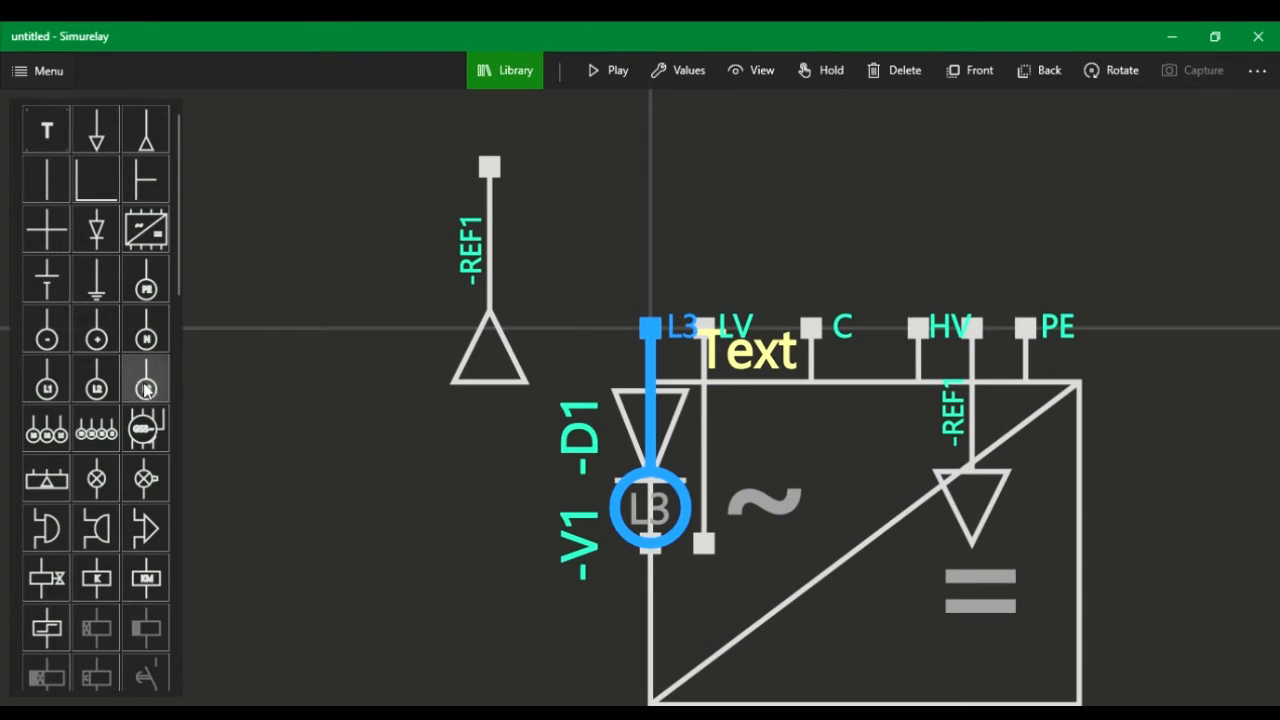
Delete the AC/DC power supply, the L3 supply terminal and the downward reference arrow
{"action": "left_click", "coordinate": [838, 358]}
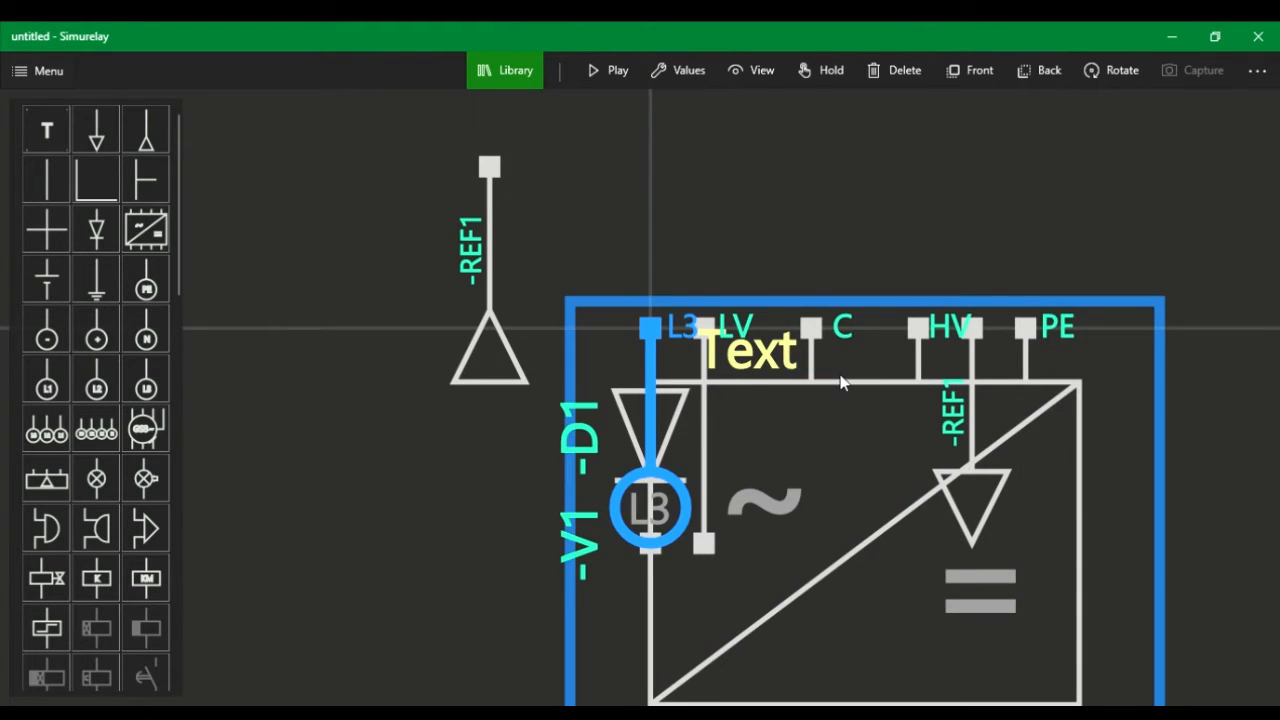
{"action": "left_click", "coordinate": [899, 72]}
{"action": "left_click", "coordinate": [650, 480]}
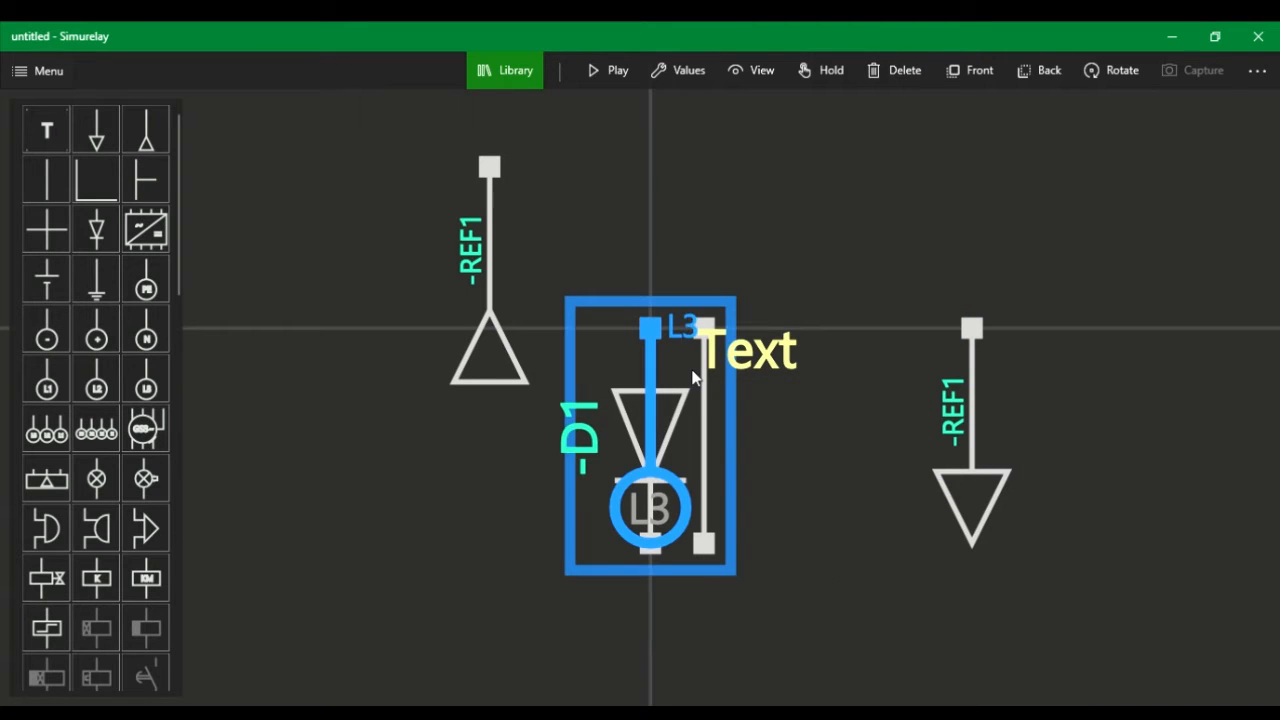
{"action": "left_click", "coordinate": [893, 70]}
{"action": "left_click", "coordinate": [992, 354]}
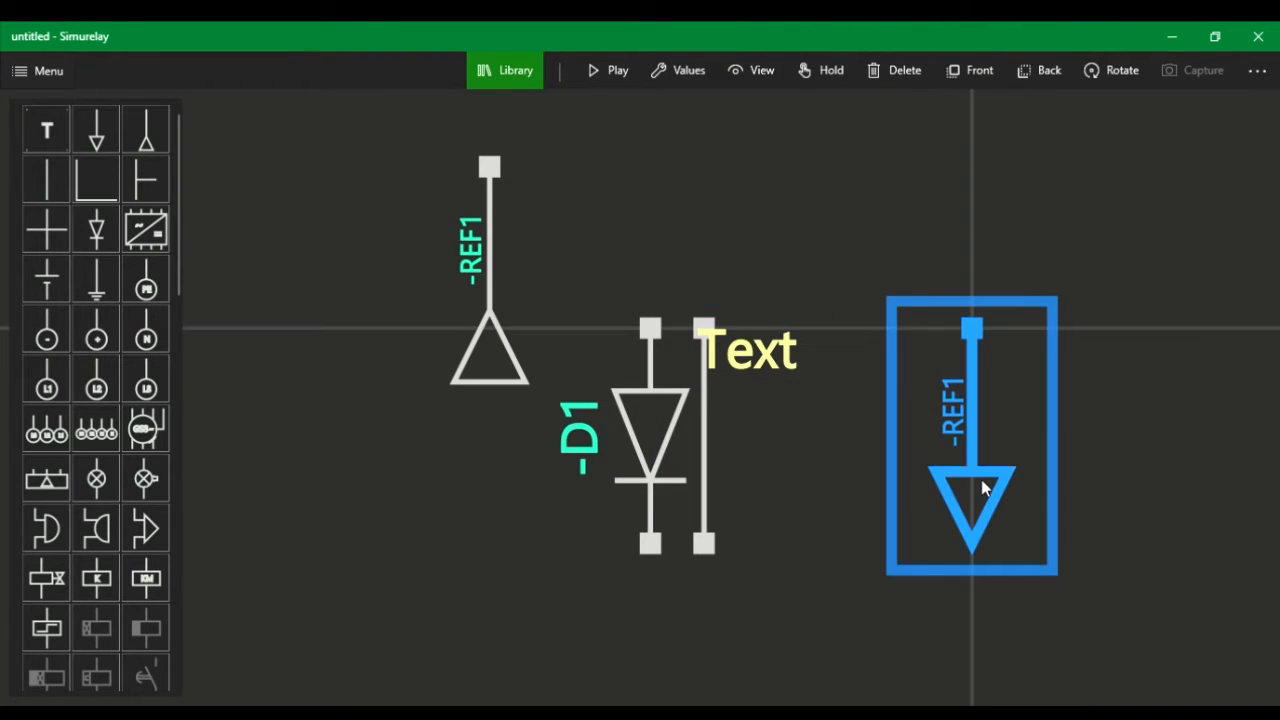
{"action": "left_click", "coordinate": [898, 72]}
Clear the drawing by deleting the text label, the diode, the upward reference arrow and the vertical wire
{"action": "left_click", "coordinate": [755, 371]}
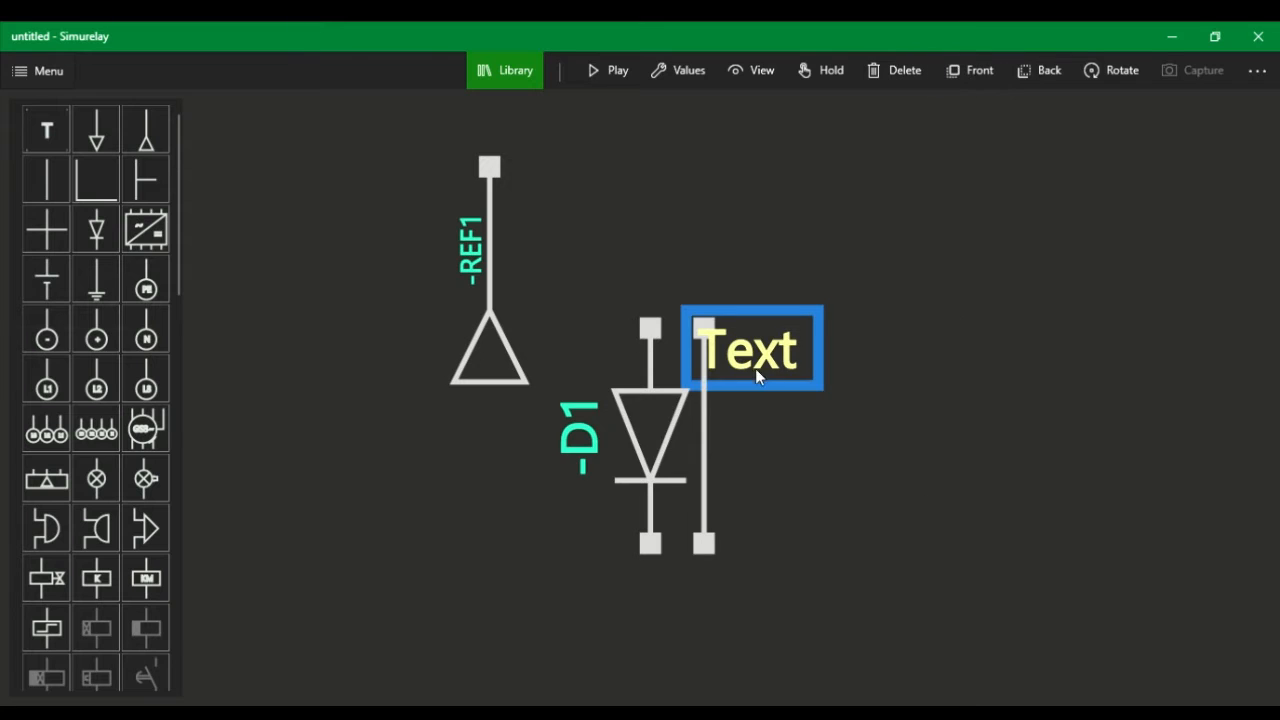
{"action": "left_click", "coordinate": [890, 72]}
{"action": "left_click", "coordinate": [683, 432]}
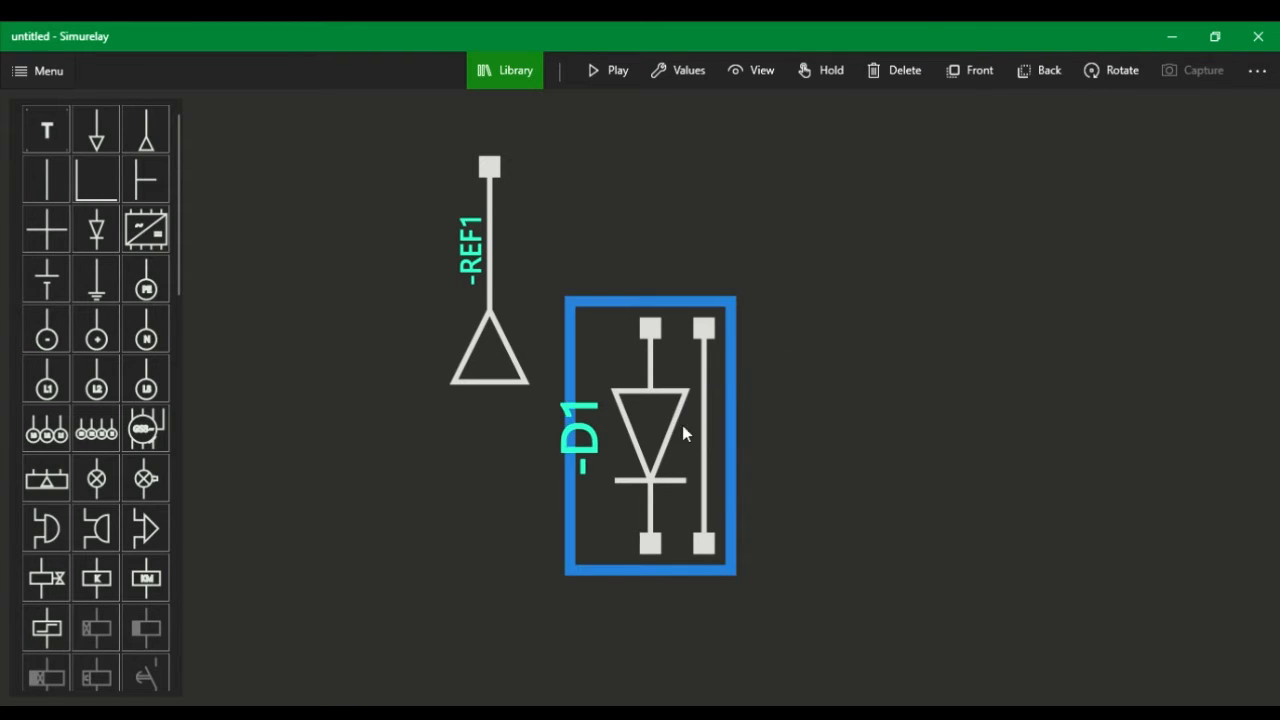
{"action": "left_click", "coordinate": [896, 72]}
{"action": "left_click", "coordinate": [494, 350]}
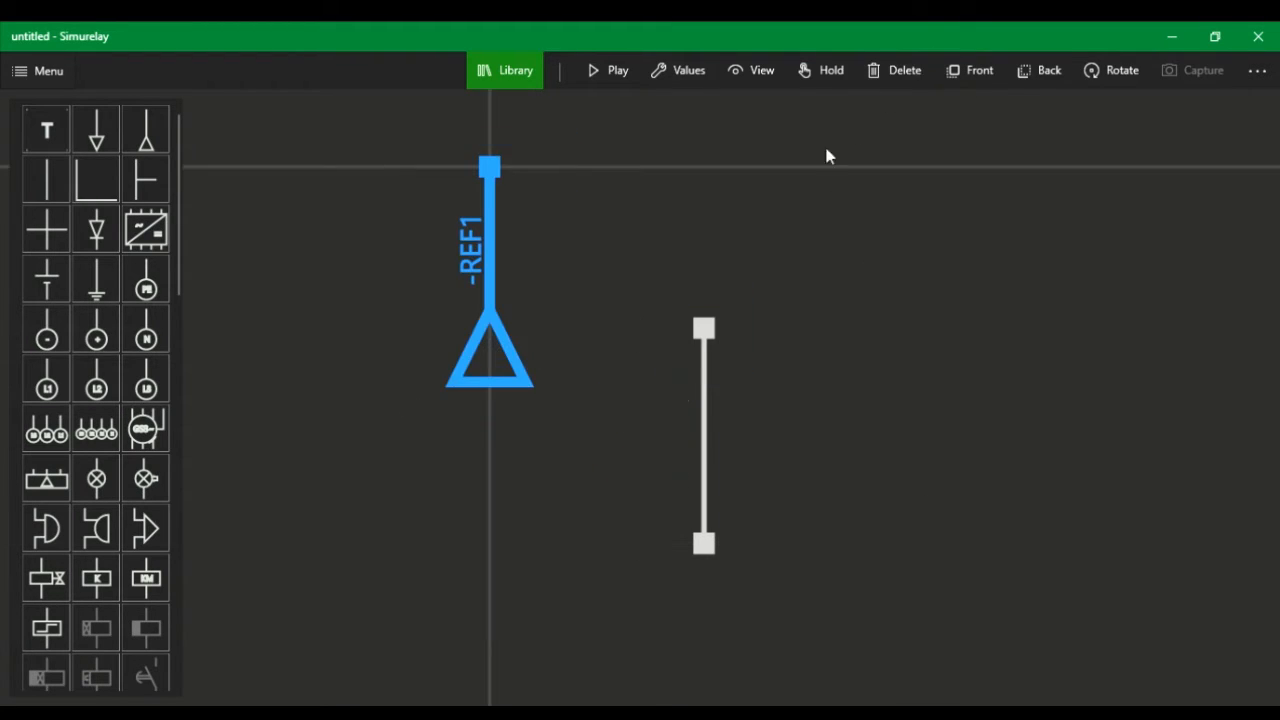
{"action": "left_click", "coordinate": [888, 76]}
{"action": "left_click", "coordinate": [708, 429]}
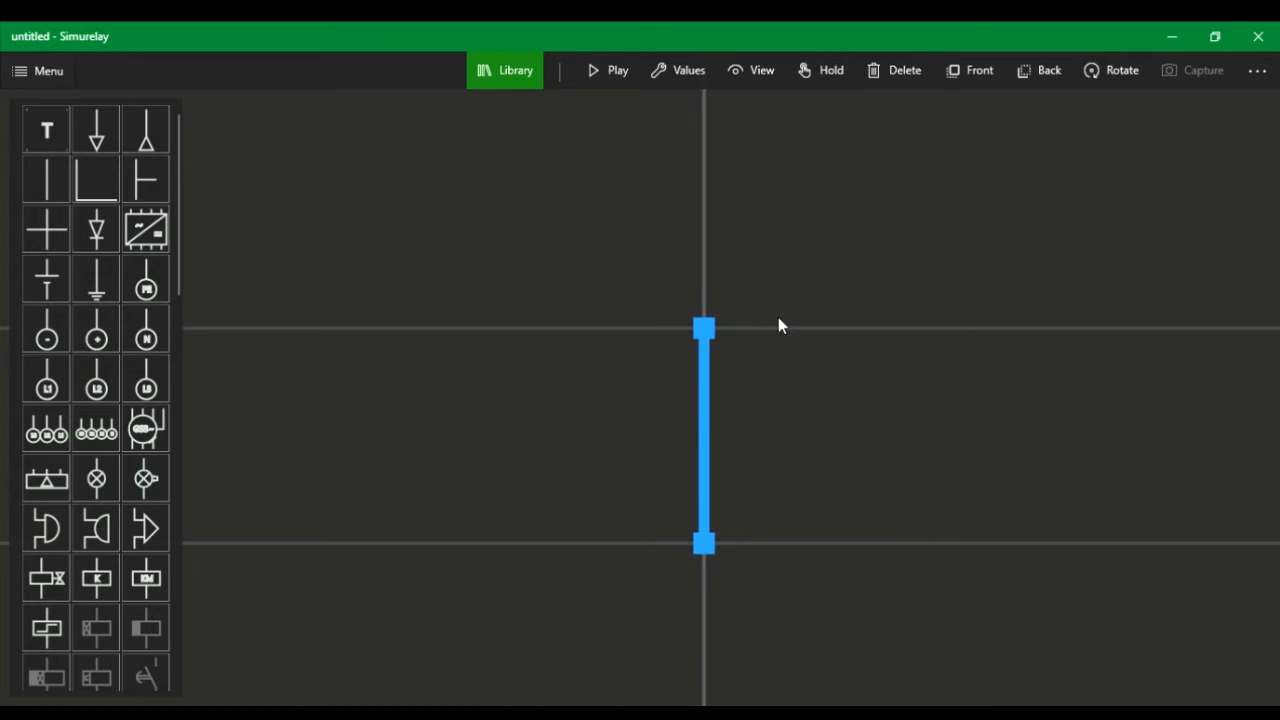
{"action": "left_click", "coordinate": [888, 73]}
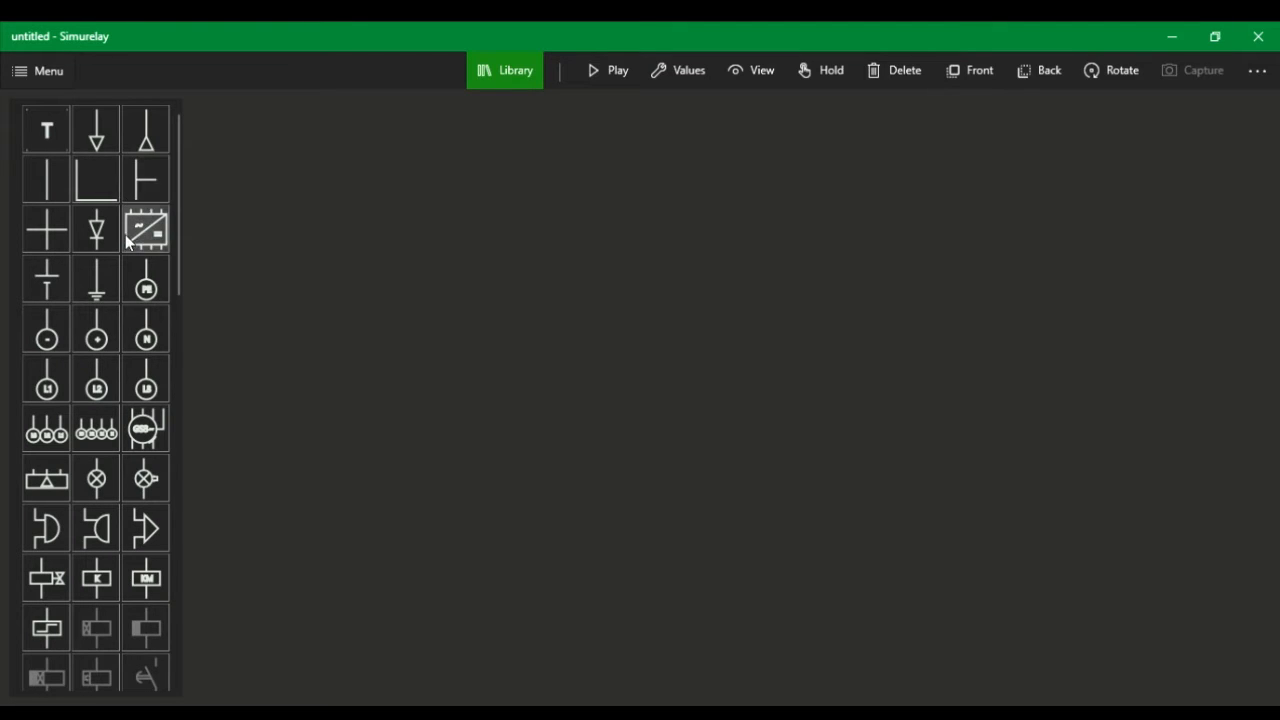
Look through the whole component library, from supplies, lamps and relay coils to contacts, switches, fuses, breakers, overload relays and motors
{"action": "scroll", "coordinate": [110, 250], "scroll_direction": "down", "scroll_amount": 2}
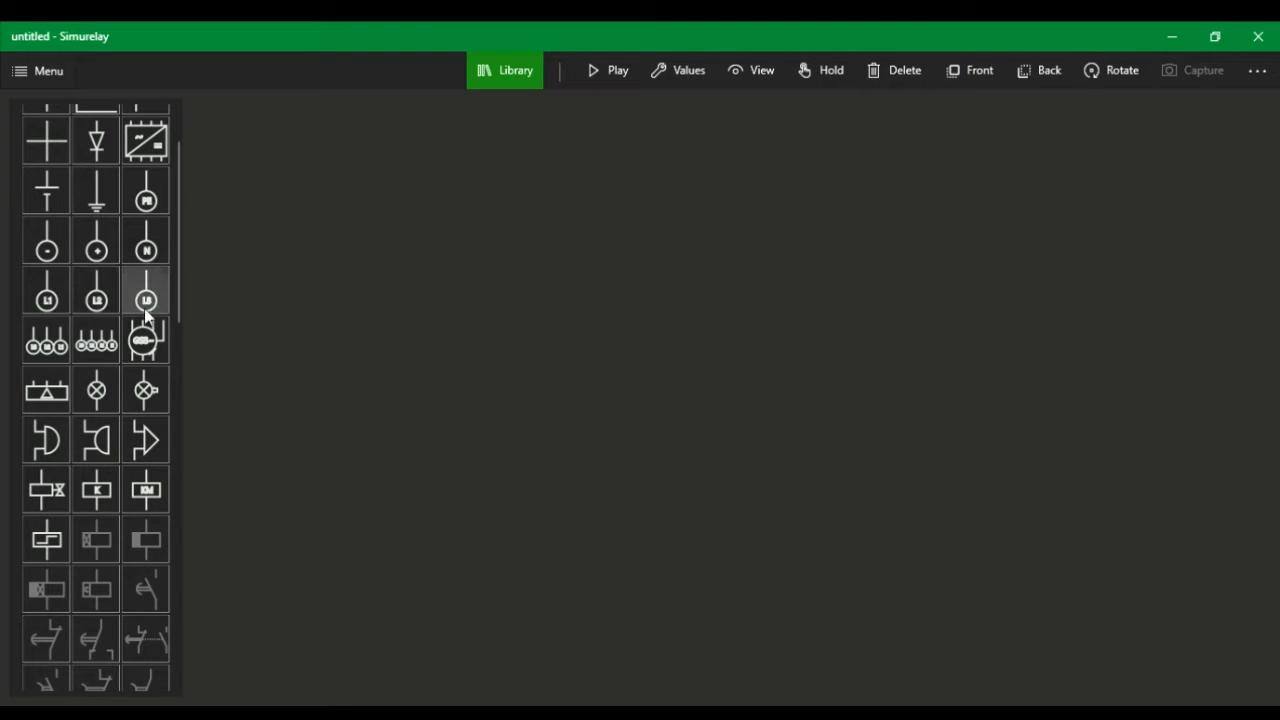
{"action": "scroll", "coordinate": [96, 400], "scroll_direction": "down", "scroll_amount": 3}
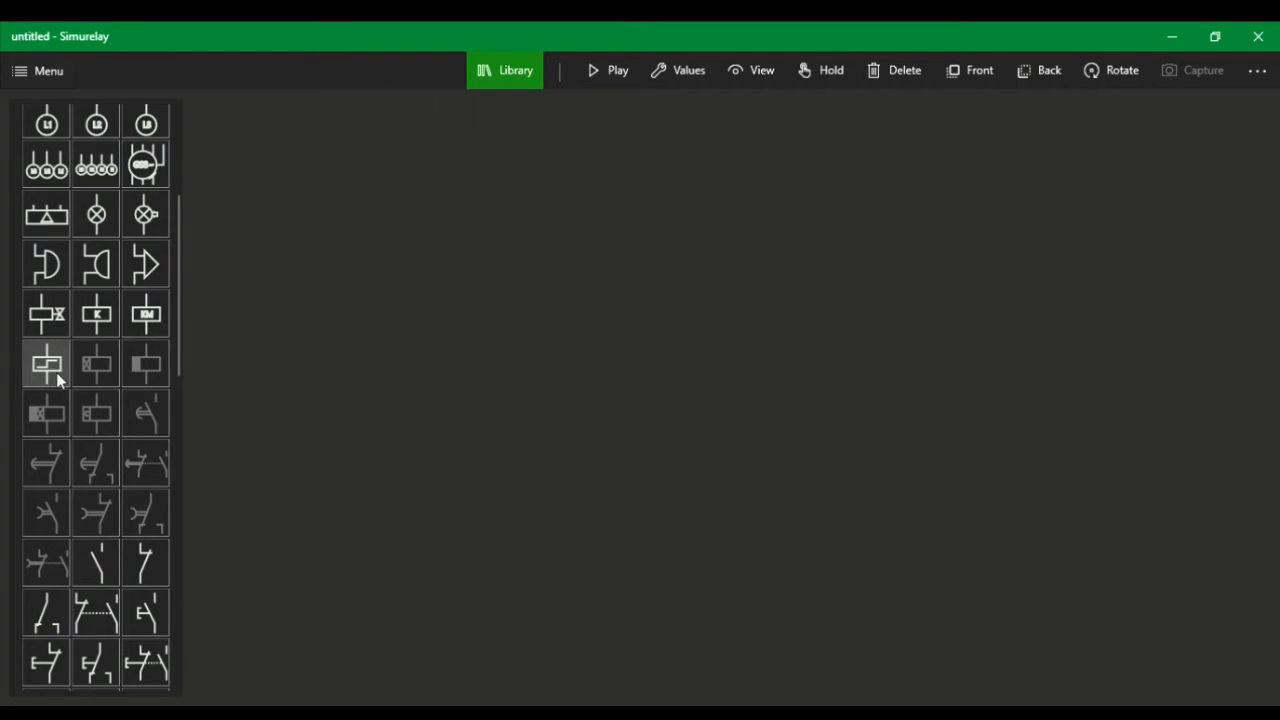
{"action": "scroll", "coordinate": [69, 451], "scroll_direction": "down", "scroll_amount": 2}
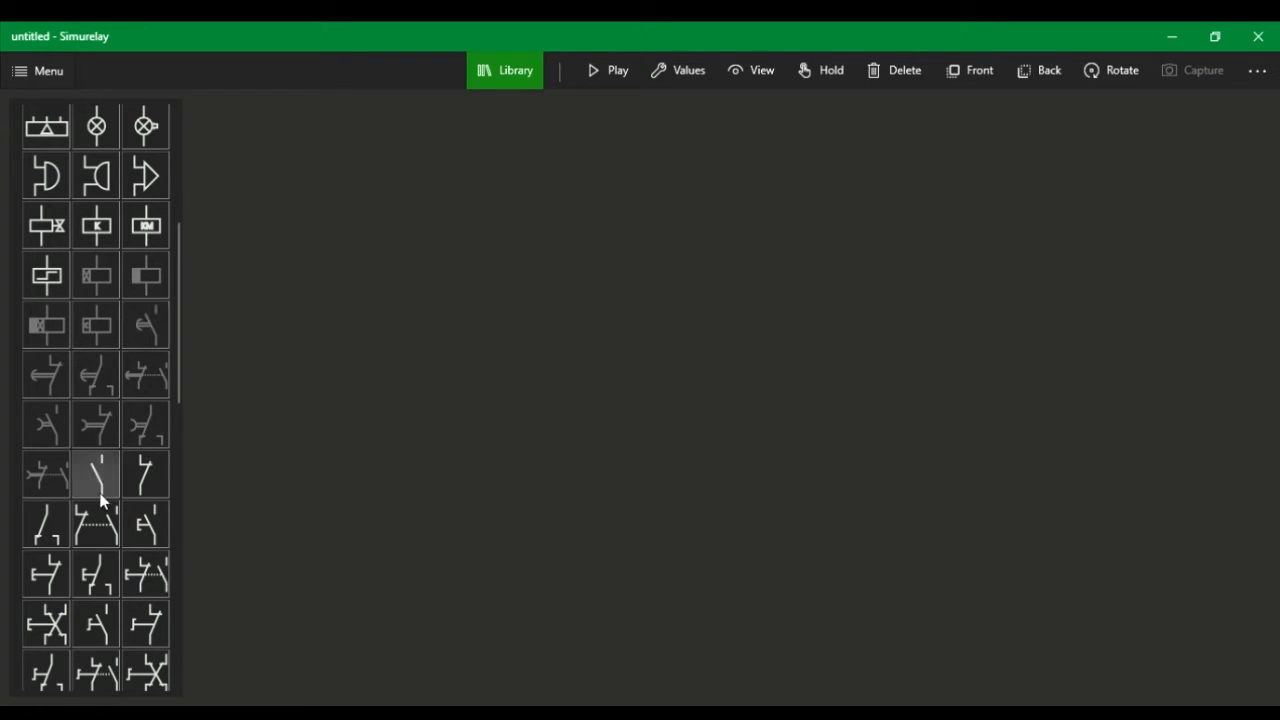
{"action": "scroll", "coordinate": [110, 392], "scroll_direction": "down", "scroll_amount": 4}
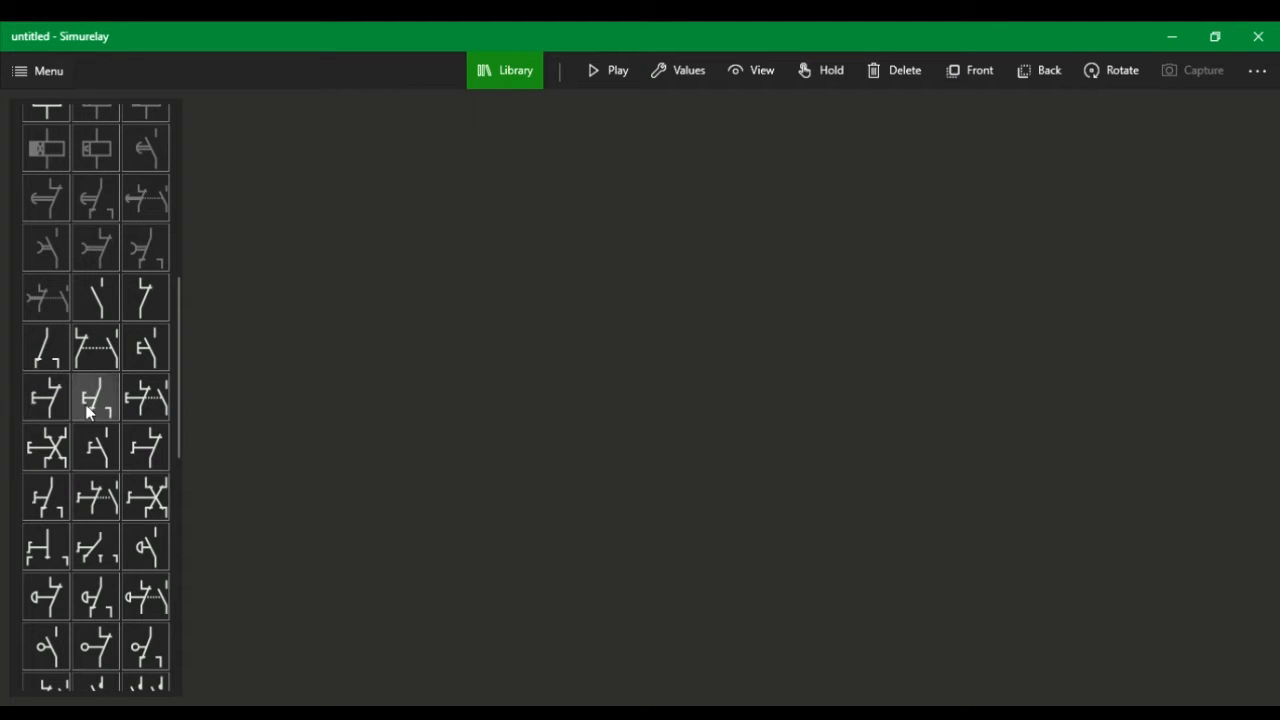
{"action": "scroll", "coordinate": [101, 485], "scroll_direction": "down", "scroll_amount": 1}
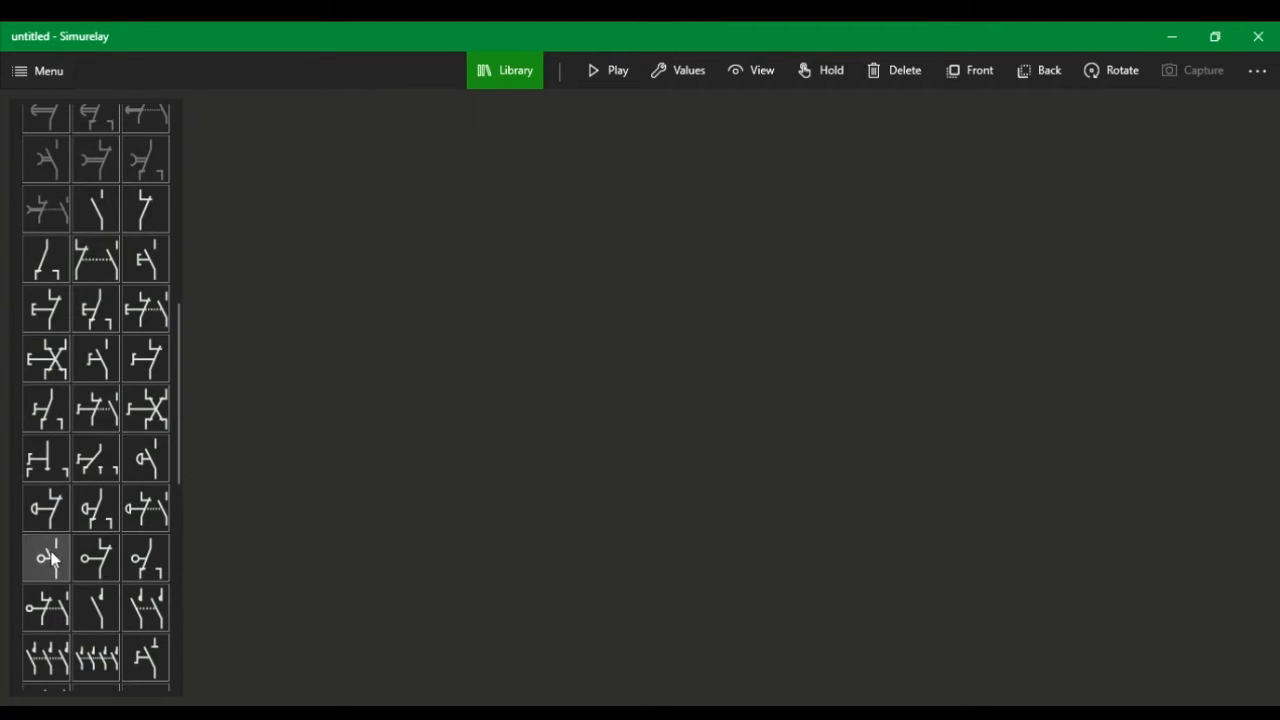
{"action": "scroll", "coordinate": [75, 503], "scroll_direction": "down", "scroll_amount": 2}
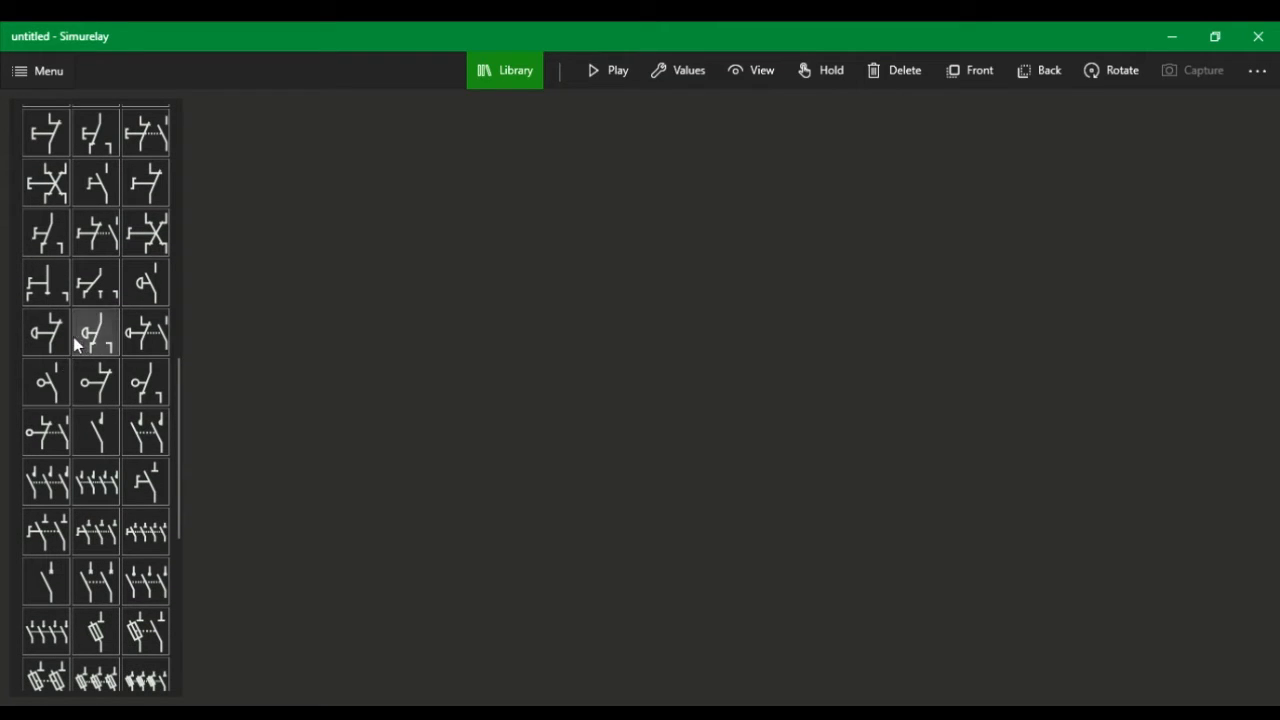
{"action": "scroll", "coordinate": [124, 424], "scroll_direction": "down", "scroll_amount": 1}
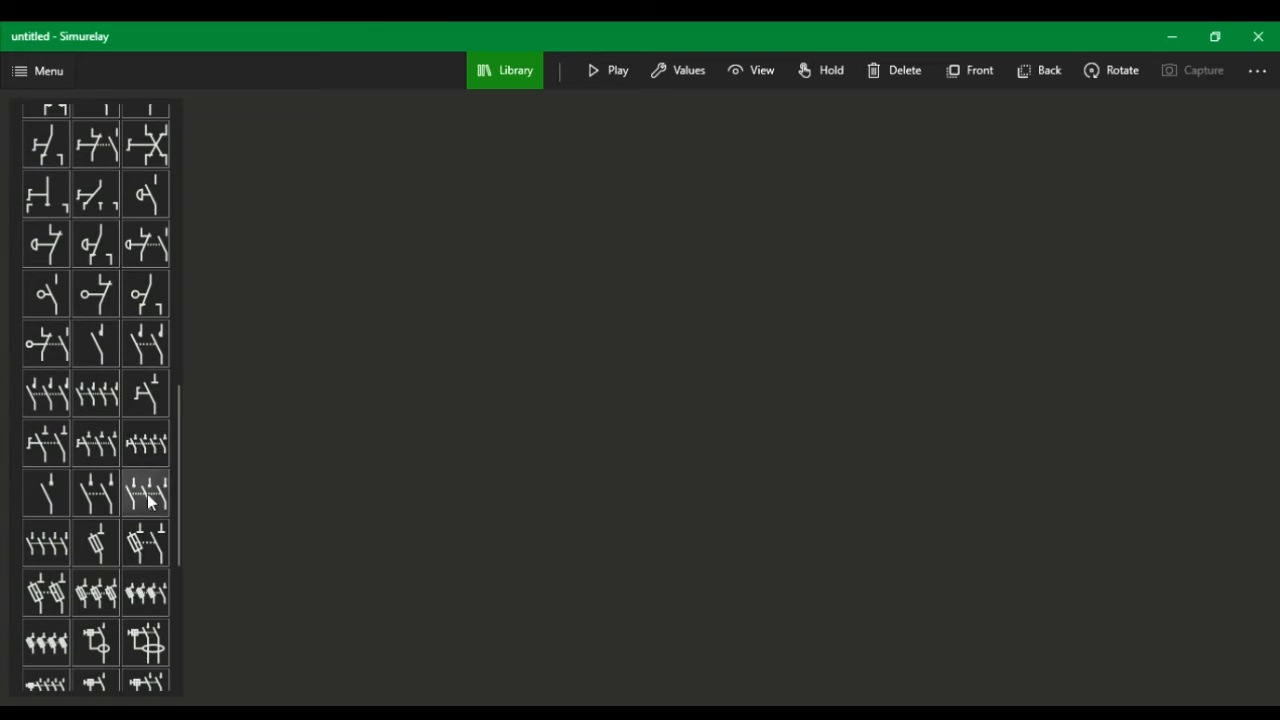
{"action": "scroll", "coordinate": [105, 480], "scroll_direction": "down", "scroll_amount": 2}
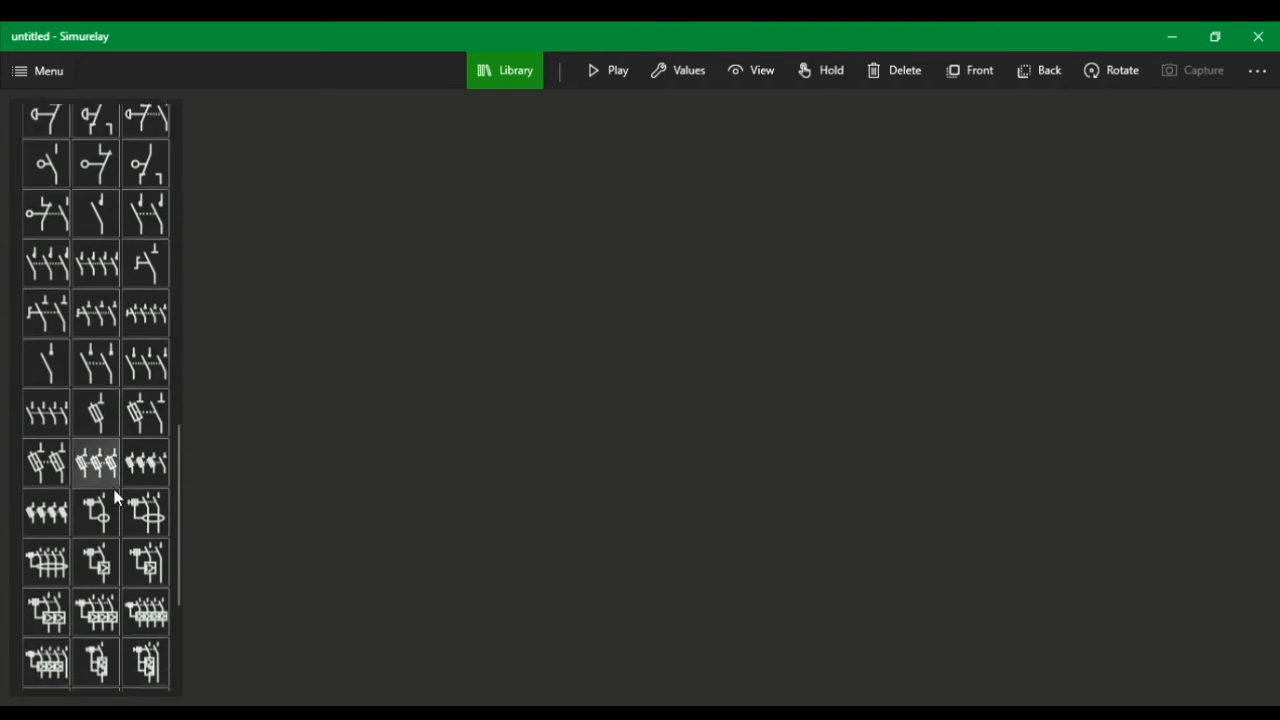
{"action": "scroll", "coordinate": [126, 456], "scroll_direction": "down", "scroll_amount": 2}
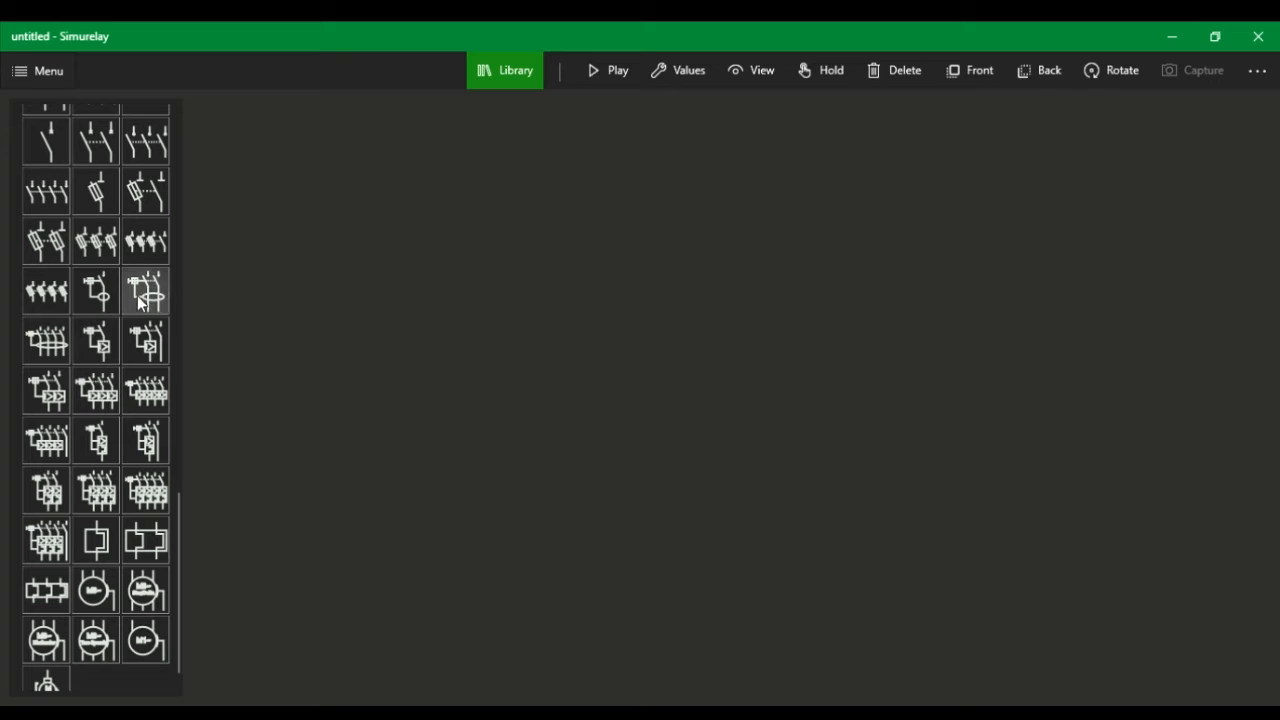
{"action": "scroll", "coordinate": [124, 479], "scroll_direction": "down", "scroll_amount": 1}
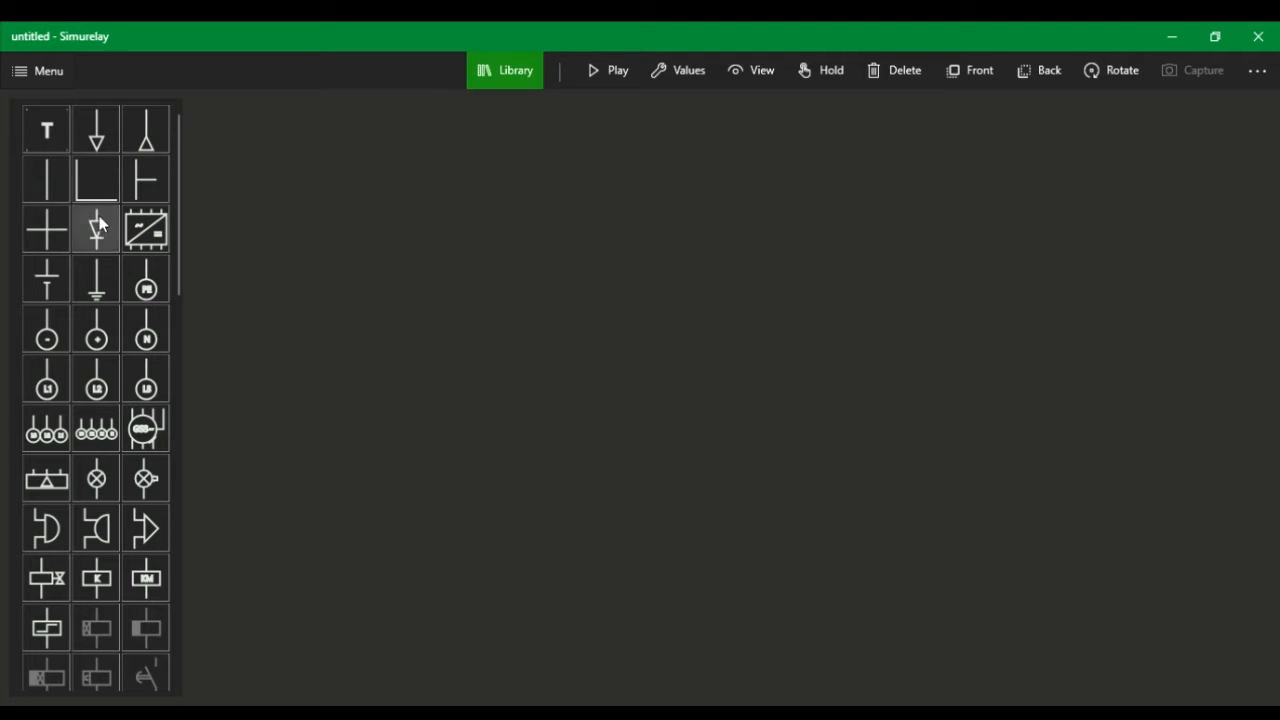
Browse the component library down to the motor symbols and back up to the supply symbols
{"action": "scroll", "coordinate": [47, 456], "scroll_direction": "down", "scroll_amount": 5}
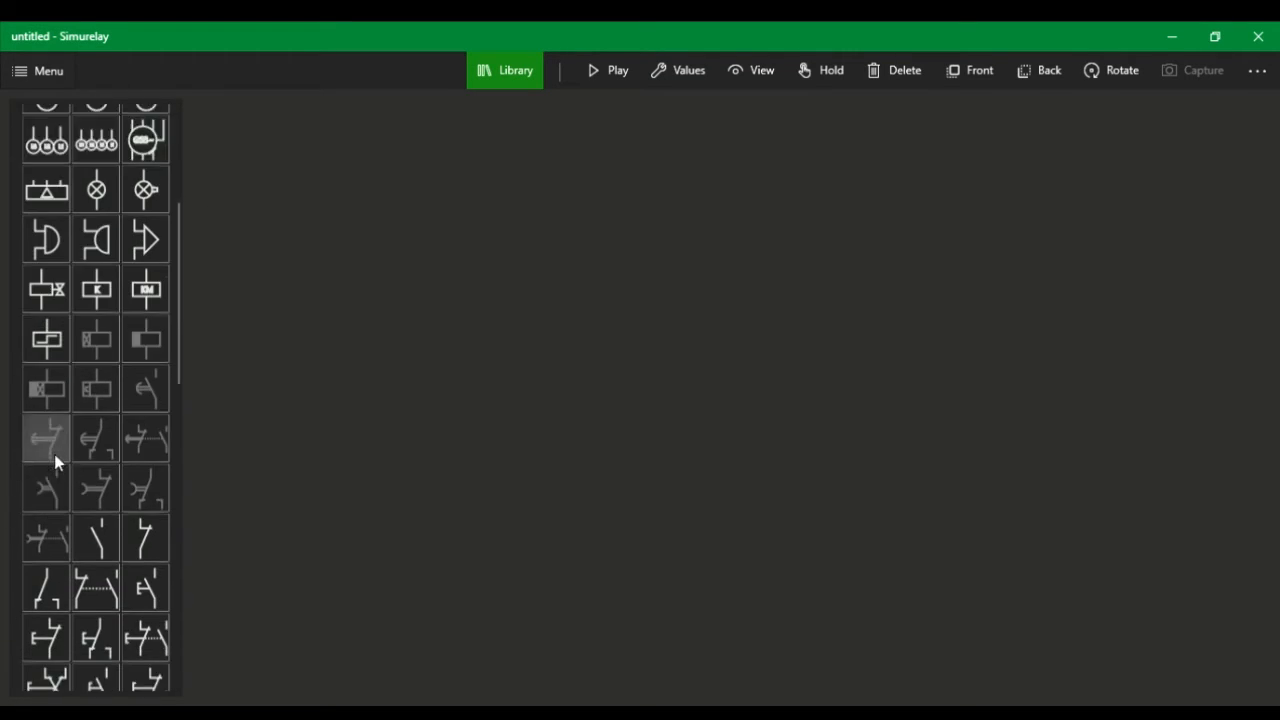
{"action": "scroll", "coordinate": [158, 339], "scroll_direction": "down", "scroll_amount": 10}
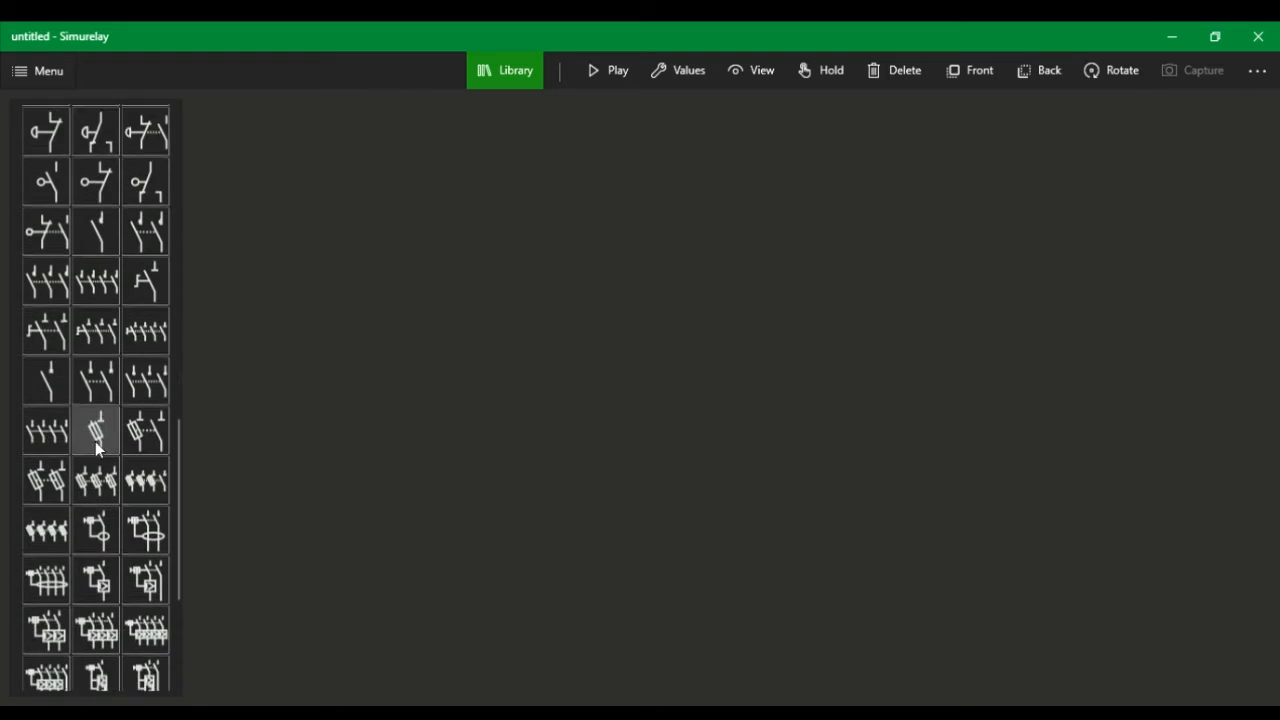
{"action": "scroll", "coordinate": [118, 470], "scroll_direction": "down", "scroll_amount": 3}
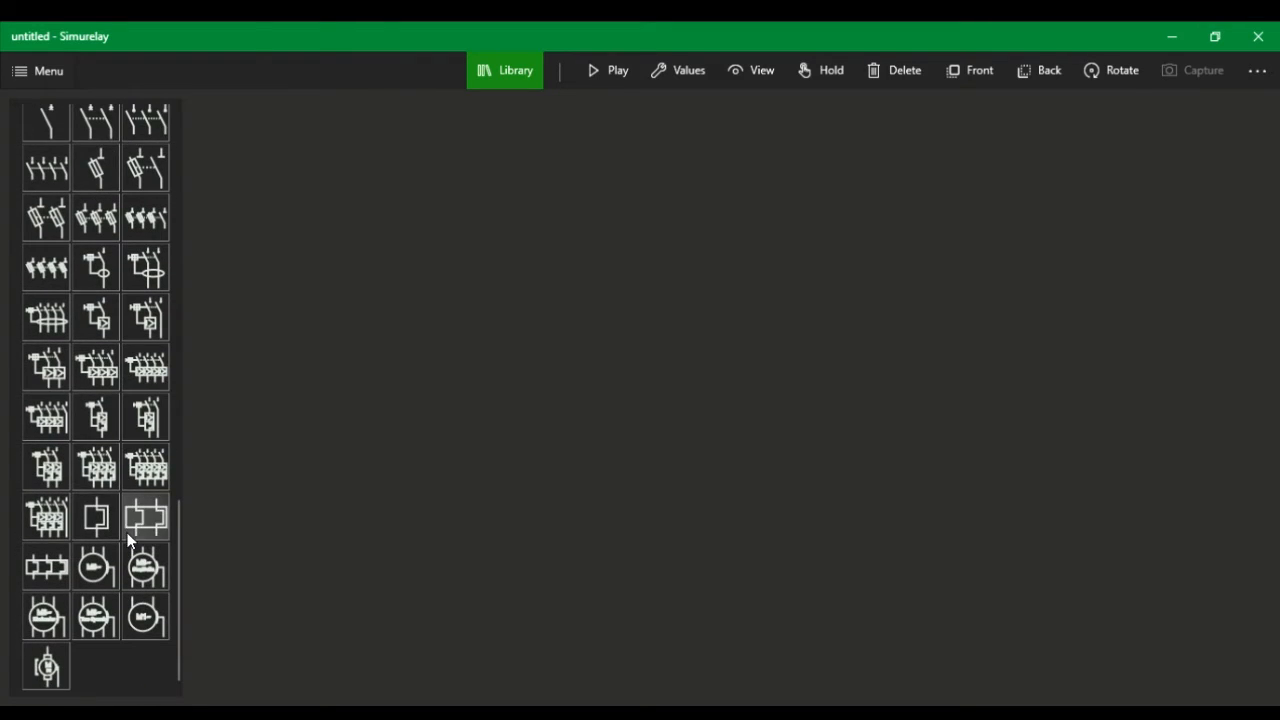
{"action": "scroll", "coordinate": [133, 525], "scroll_direction": "up", "scroll_amount": 6}
{"action": "scroll", "coordinate": [134, 515], "scroll_direction": "up", "scroll_amount": 15}
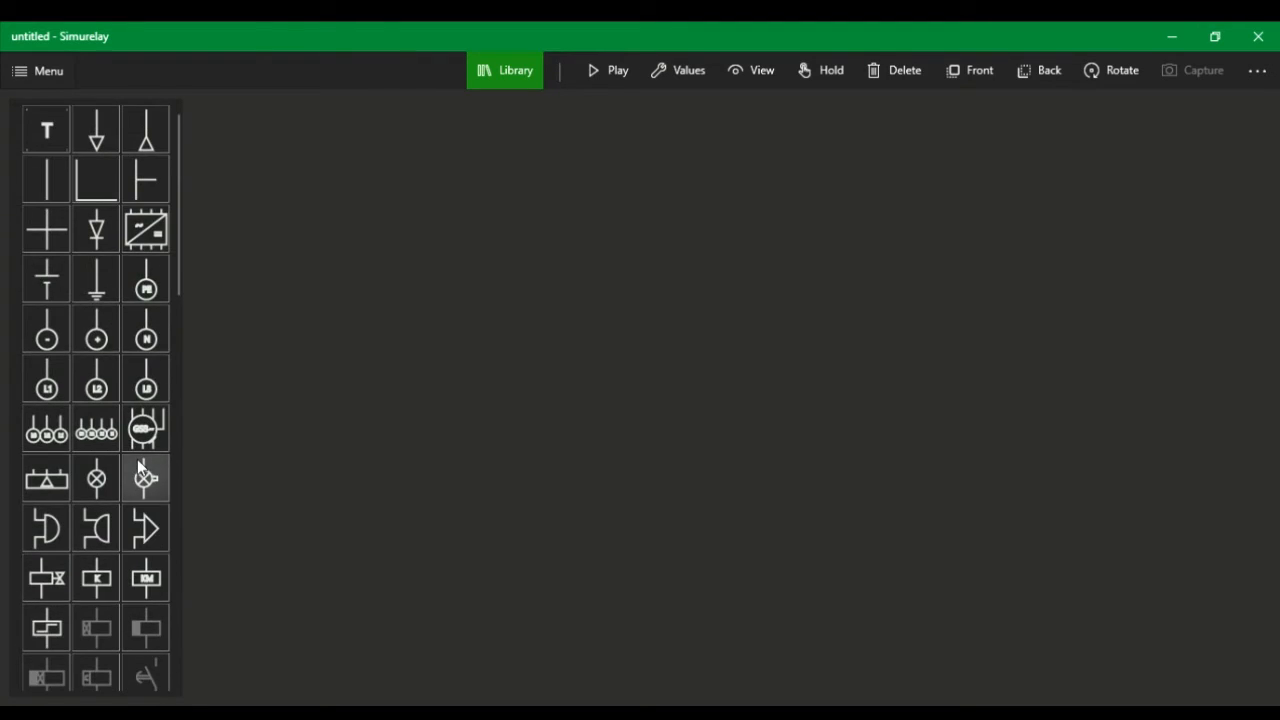
{"action": "scroll", "coordinate": [130, 400], "scroll_direction": "down", "scroll_amount": 3}
{"action": "scroll", "coordinate": [100, 470], "scroll_direction": "up", "scroll_amount": 3}
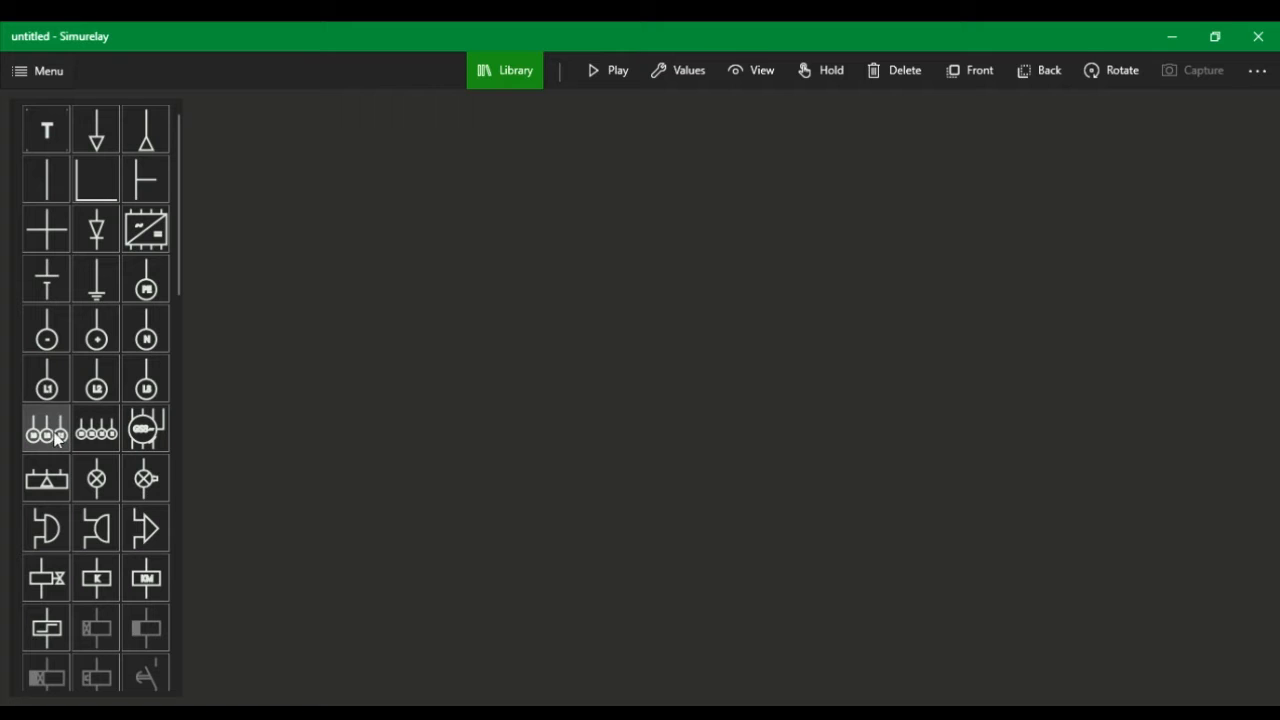
Add a three-phase L1, L2, L3 supply to the empty drawing and position it near the upper middle
{"action": "left_click_drag", "start_coordinate": [57, 438], "coordinate": [758, 431]}
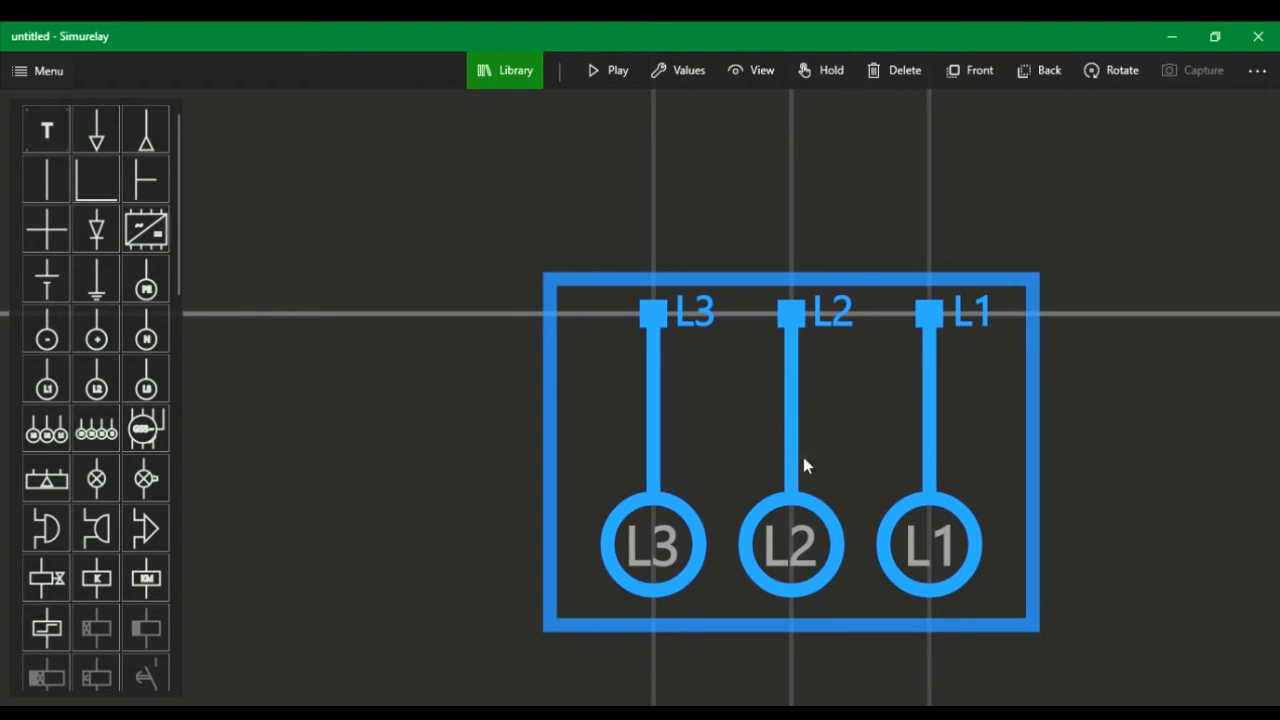
{"action": "left_click_drag", "start_coordinate": [803, 457], "coordinate": [600, 351]}
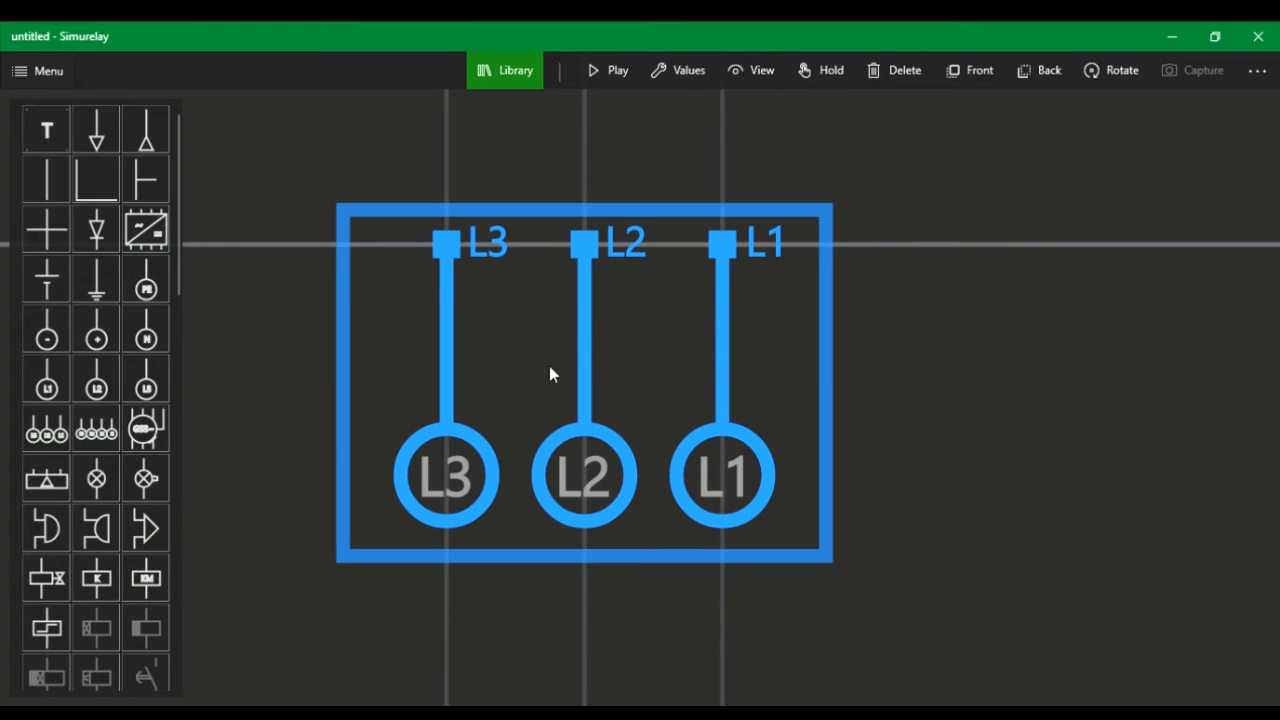
{"action": "scroll", "coordinate": [640, 390], "scroll_direction": "down", "scroll_amount": 5}
{"action": "left_click_drag", "start_coordinate": [777, 469], "coordinate": [712, 362]}
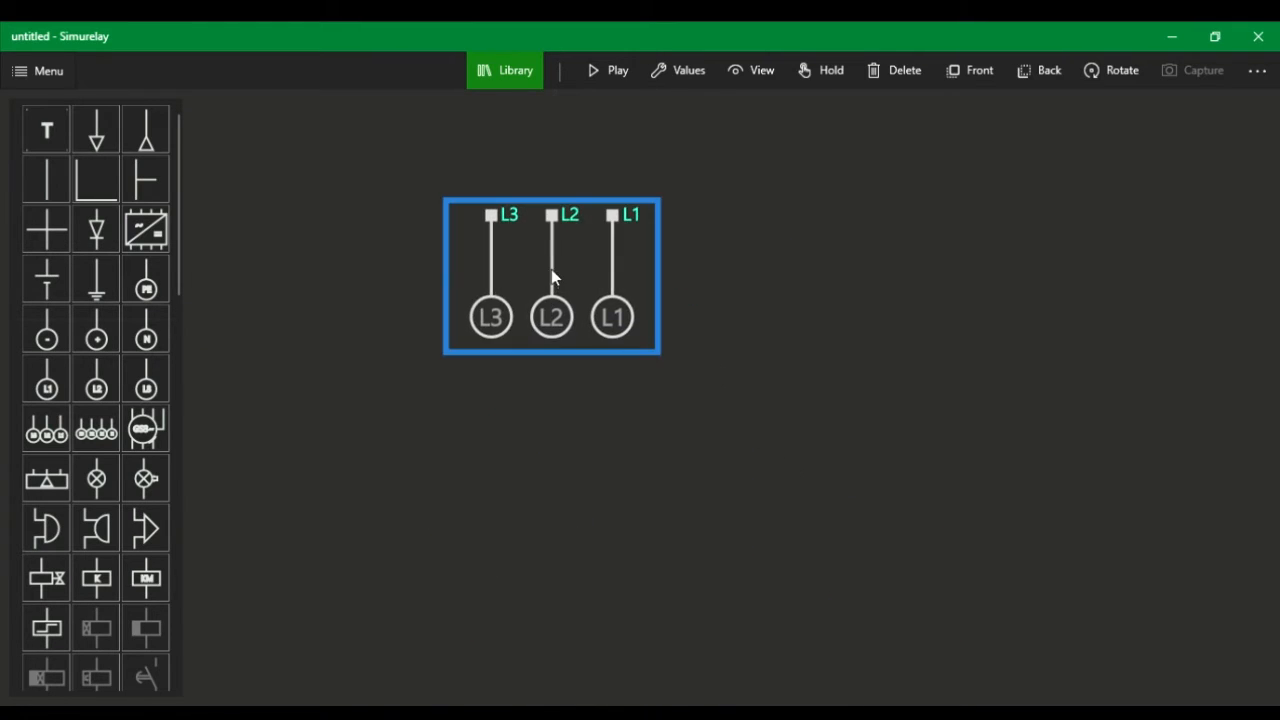
{"action": "scroll", "coordinate": [548, 261], "scroll_direction": "down", "scroll_amount": 3}
{"action": "scroll", "coordinate": [544, 299], "scroll_direction": "up", "scroll_amount": 4}
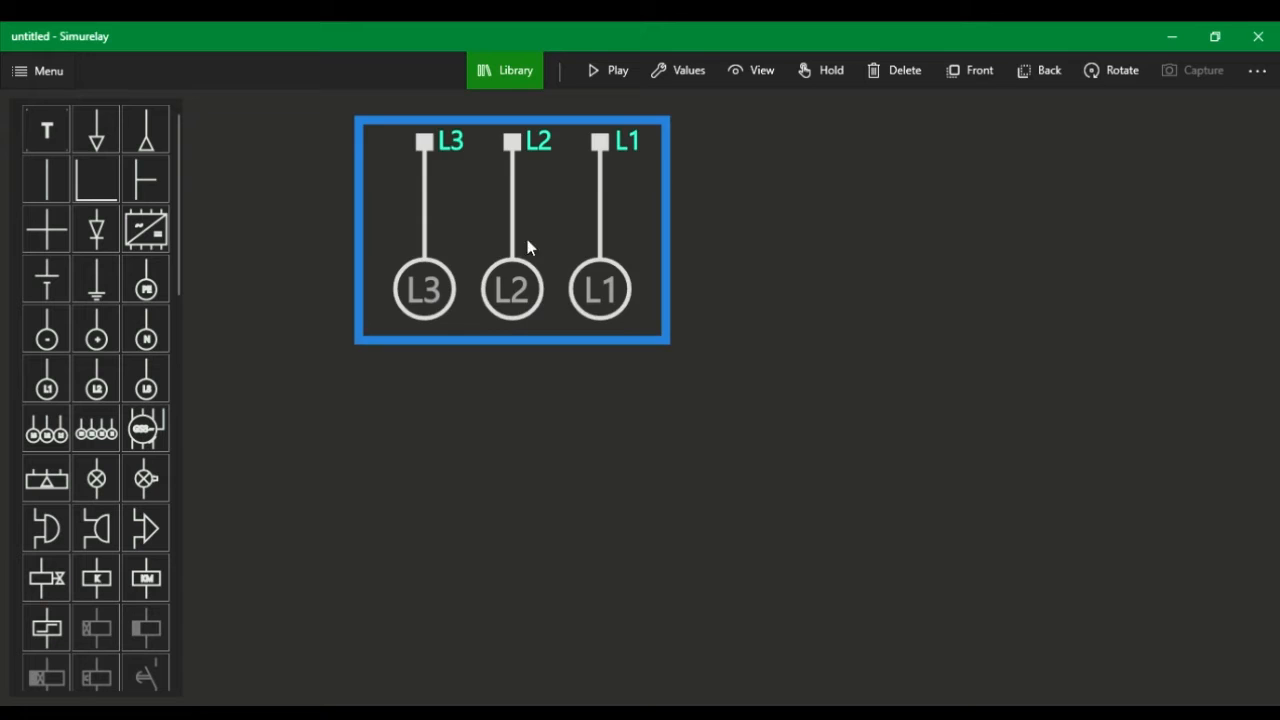
{"action": "left_click_drag", "start_coordinate": [527, 239], "coordinate": [518, 286]}
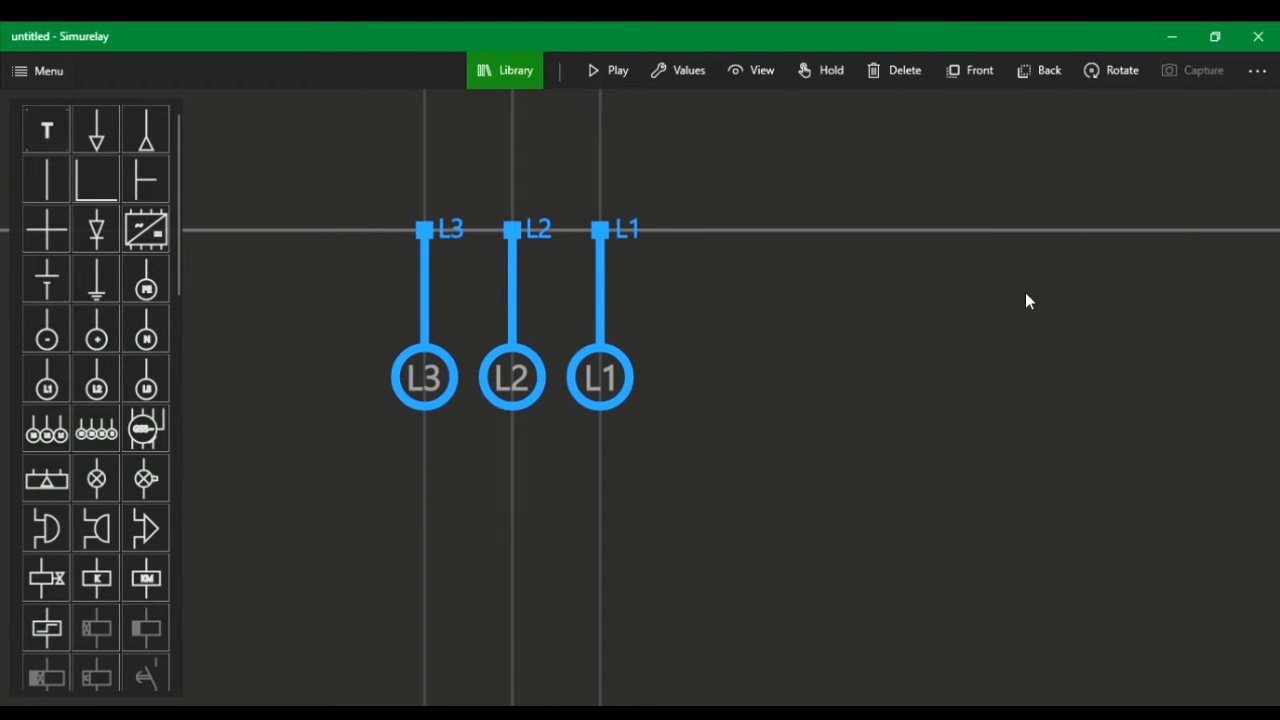
Rotate the three-phase supply by 180° so its terminals point downward in the order L1, L2, L3
{"action": "left_click", "coordinate": [1111, 71]}
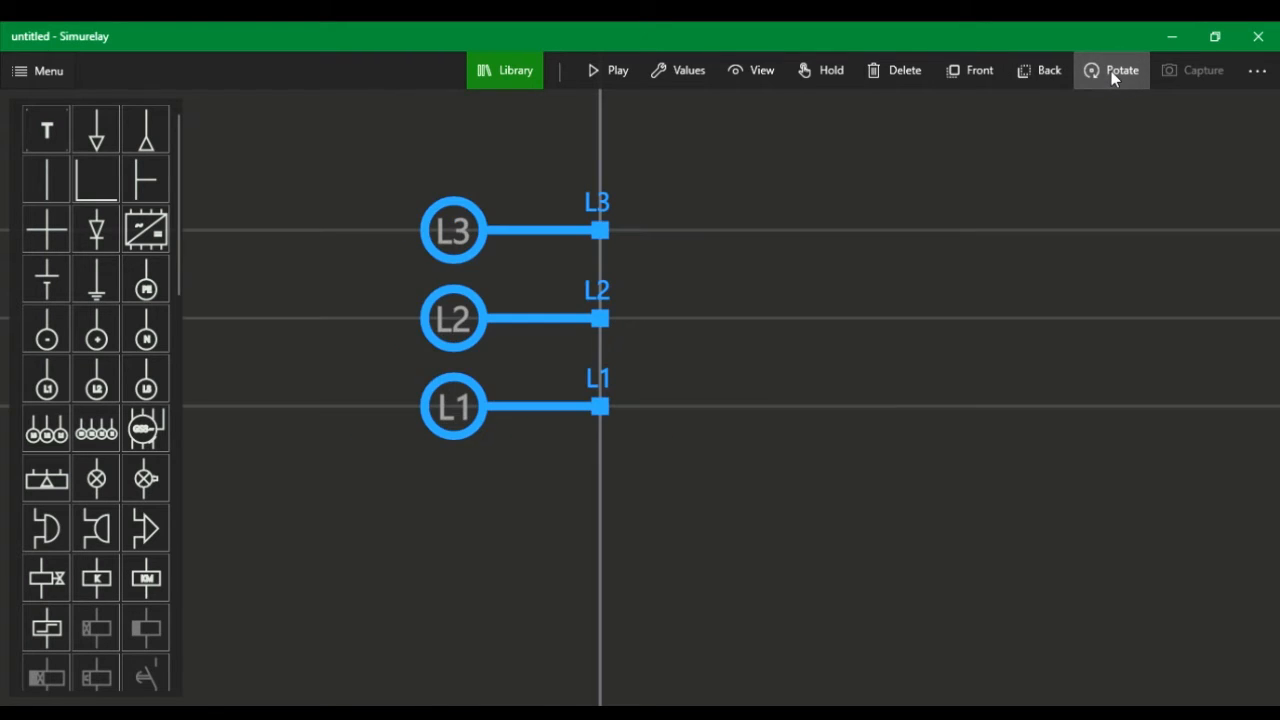
{"action": "left_click", "coordinate": [1110, 71]}
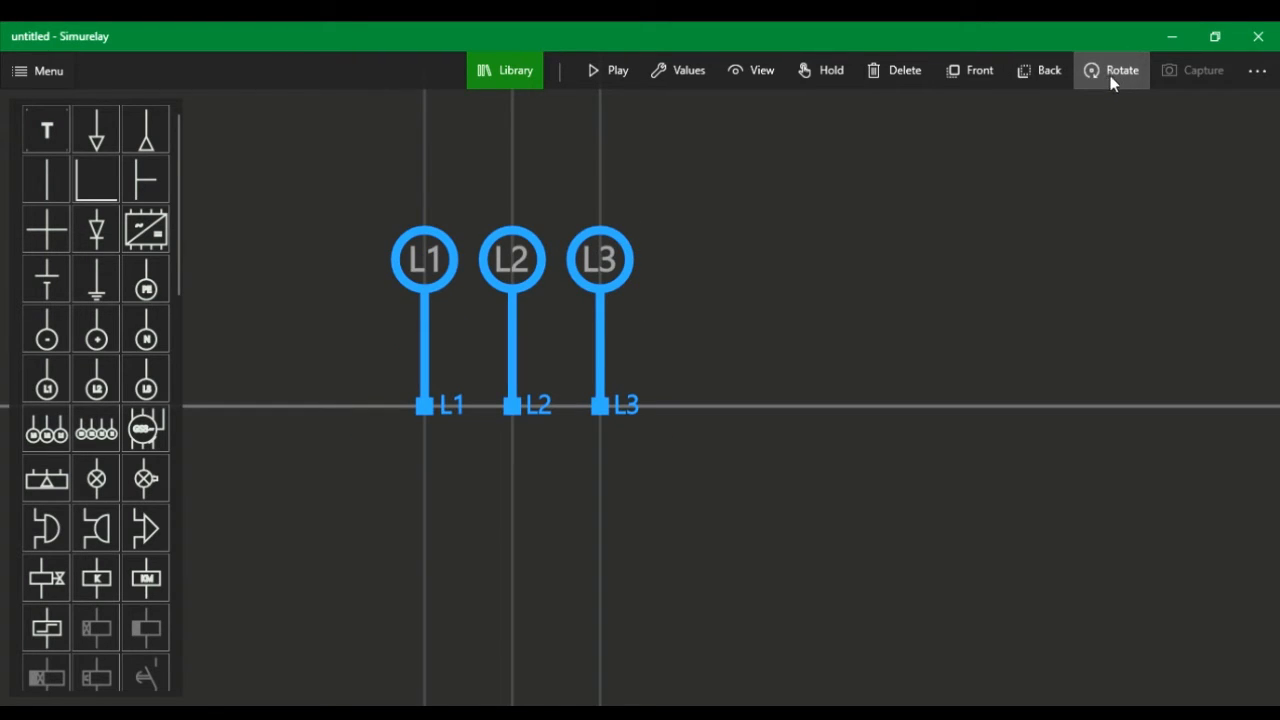
{"action": "left_click", "coordinate": [619, 456]}
{"action": "left_click_drag", "start_coordinate": [620, 449], "coordinate": [600, 406]}
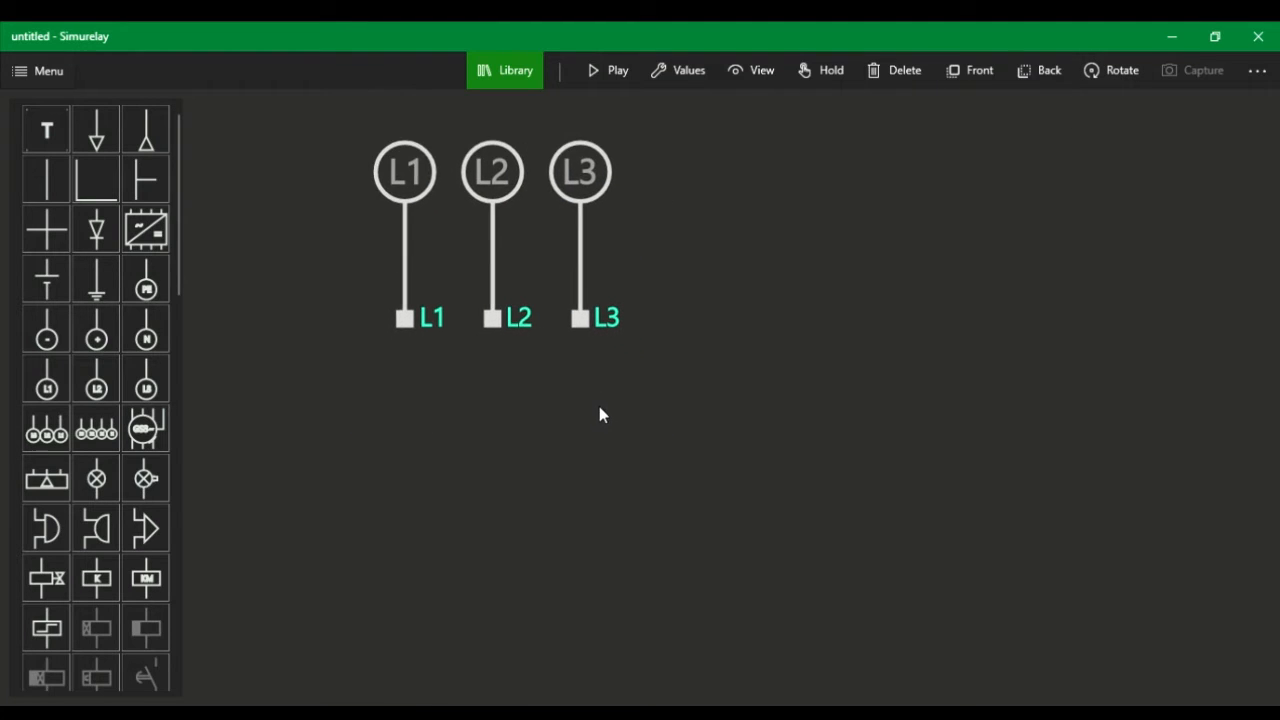
{"action": "left_click", "coordinate": [440, 236]}
Add a three-pole circuit breaker with magnetic overcurrent trips below the three-phase supply
{"action": "scroll", "coordinate": [100, 445], "scroll_direction": "down", "scroll_amount": 3}
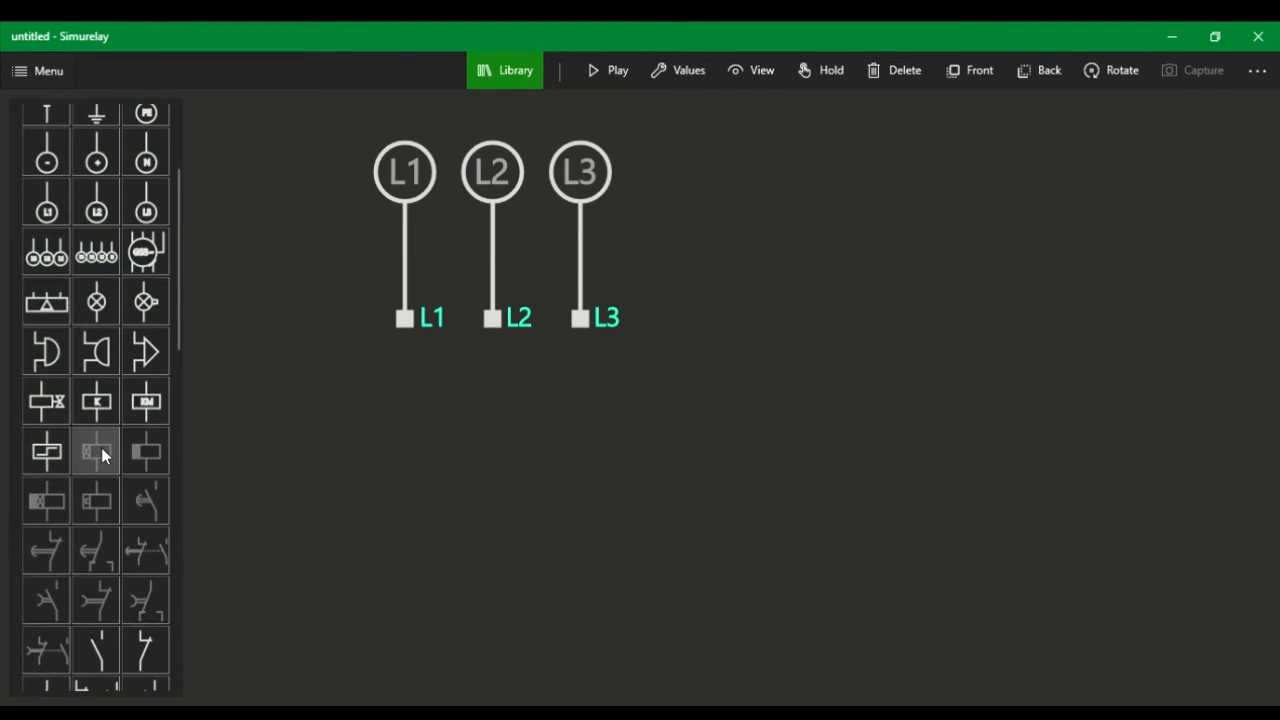
{"action": "scroll", "coordinate": [101, 449], "scroll_direction": "up", "scroll_amount": 2}
{"action": "scroll", "coordinate": [101, 456], "scroll_direction": "down", "scroll_amount": 6}
{"action": "scroll", "coordinate": [110, 485], "scroll_direction": "down", "scroll_amount": 8}
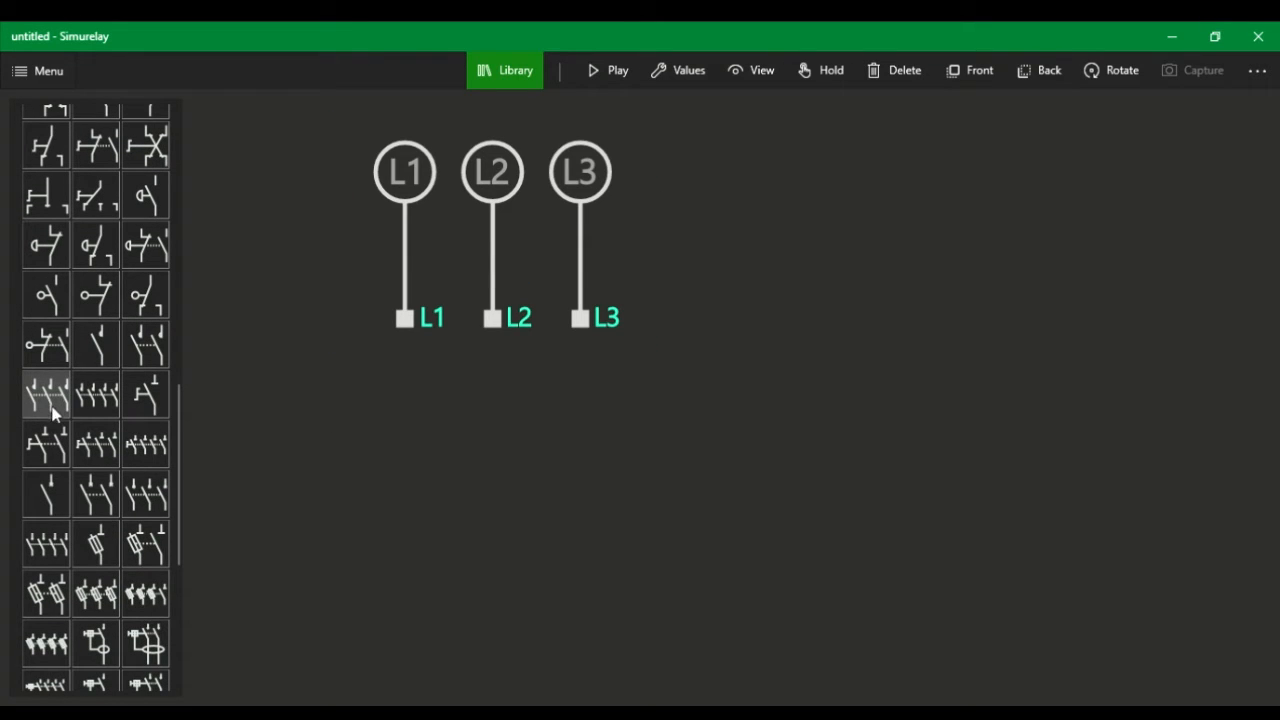
{"action": "scroll", "coordinate": [80, 500], "scroll_direction": "down", "scroll_amount": 5}
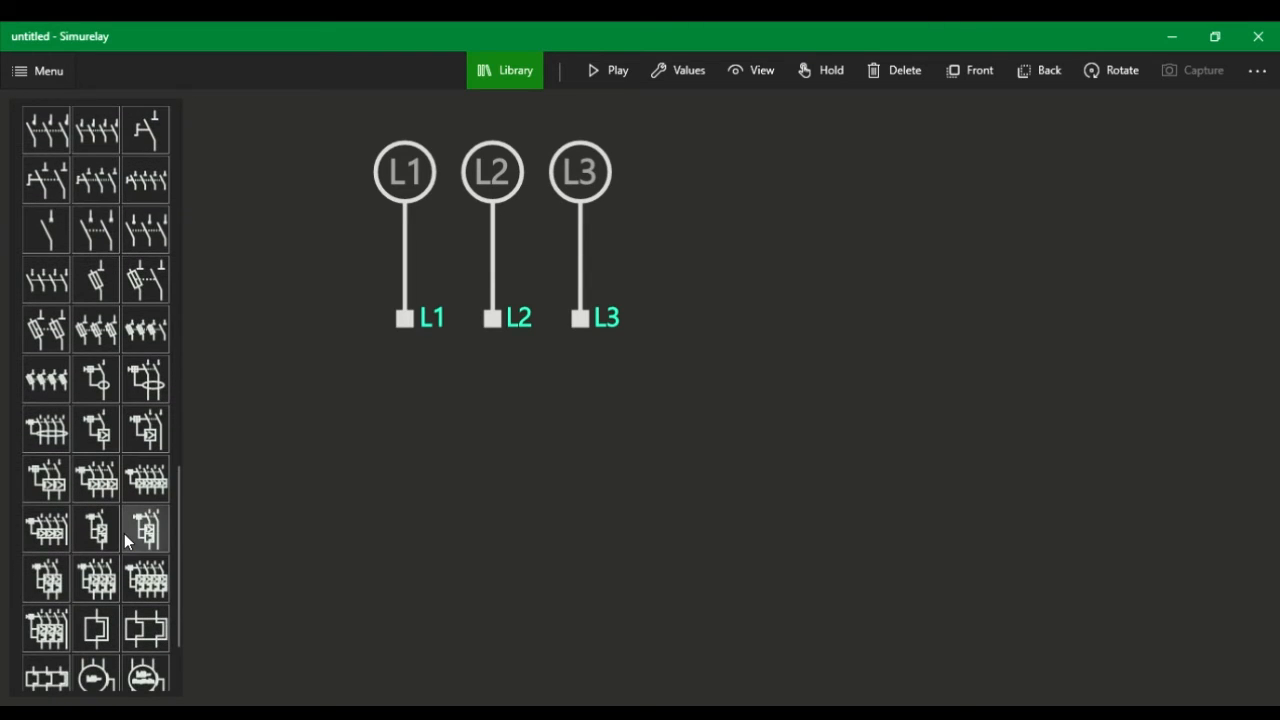
{"action": "scroll", "coordinate": [124, 533], "scroll_direction": "down", "scroll_amount": 2}
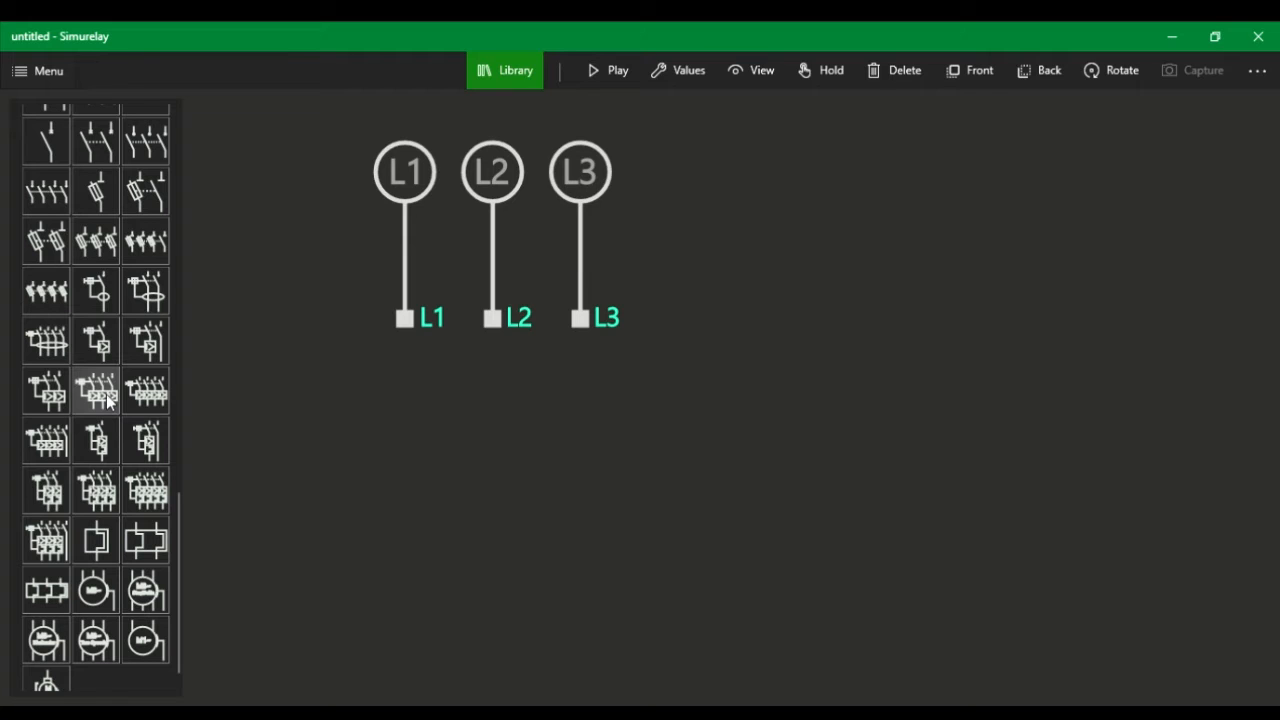
{"action": "left_click_drag", "start_coordinate": [108, 400], "coordinate": [589, 626]}
{"action": "scroll", "coordinate": [567, 510], "scroll_direction": "down", "scroll_amount": 3}
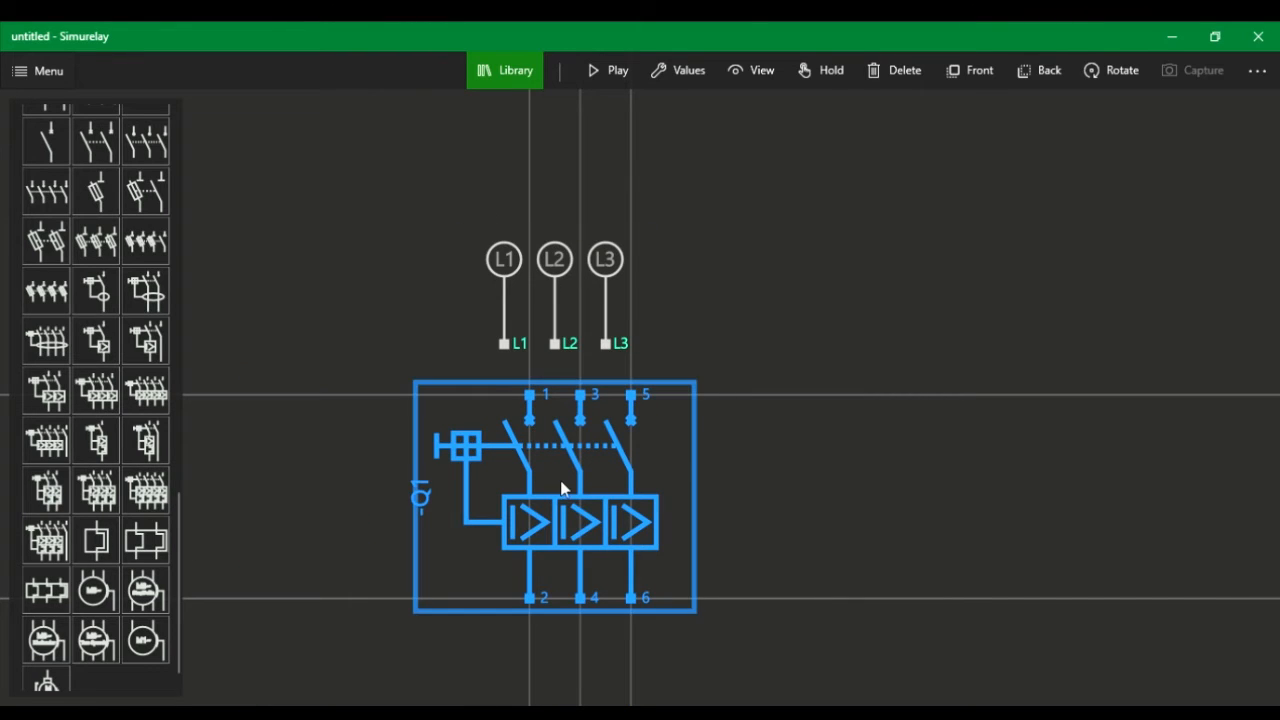
Move the circuit breaker so its terminals 1, 3 and 5 line up directly under L1, L2 and L3
{"action": "scroll", "coordinate": [550, 487], "scroll_direction": "down", "scroll_amount": 2}
{"action": "scroll", "coordinate": [547, 487], "scroll_direction": "down", "scroll_amount": 1}
{"action": "left_click_drag", "start_coordinate": [594, 343], "coordinate": [582, 260]}
{"action": "left_click_drag", "start_coordinate": [593, 416], "coordinate": [580, 430]}
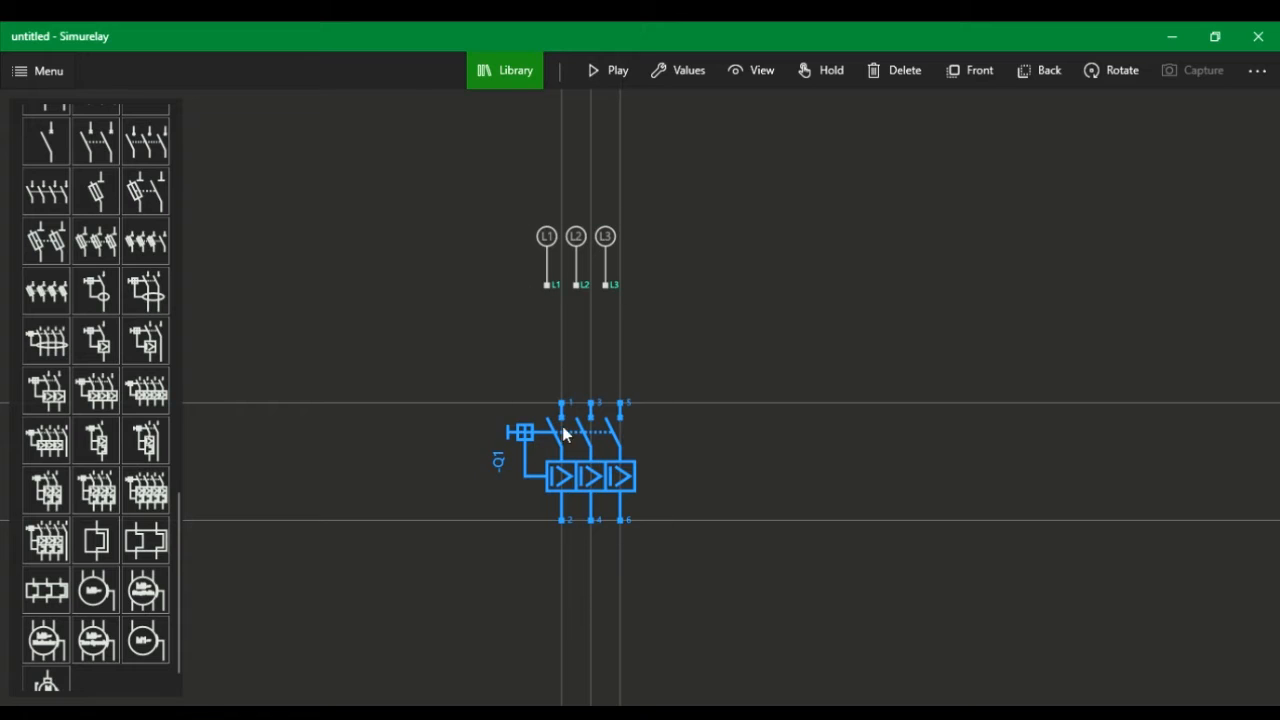
{"action": "left_click_drag", "start_coordinate": [589, 485], "coordinate": [588, 430]}
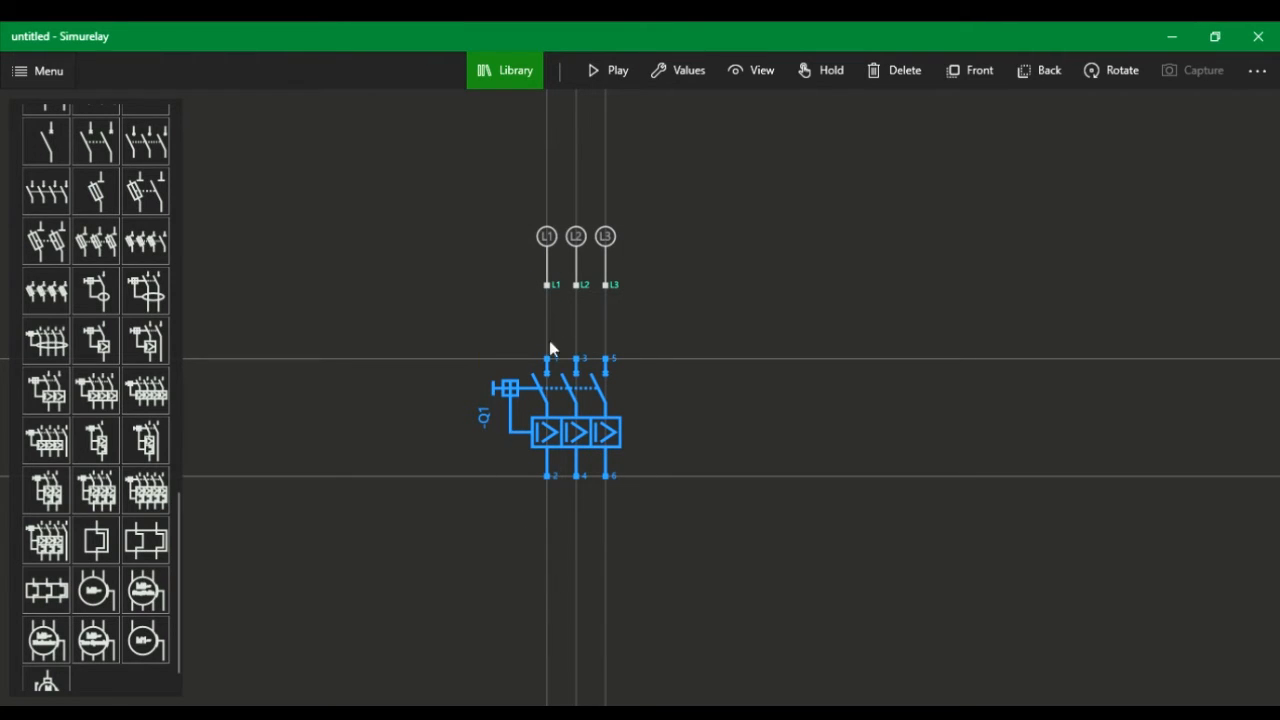
Wire supply terminals L1, L2 and L3 to breaker terminals 1, 3 and 5
{"action": "scroll", "coordinate": [549, 348], "scroll_direction": "up", "scroll_amount": 2}
{"action": "left_click_drag", "start_coordinate": [651, 424], "coordinate": [742, 494]}
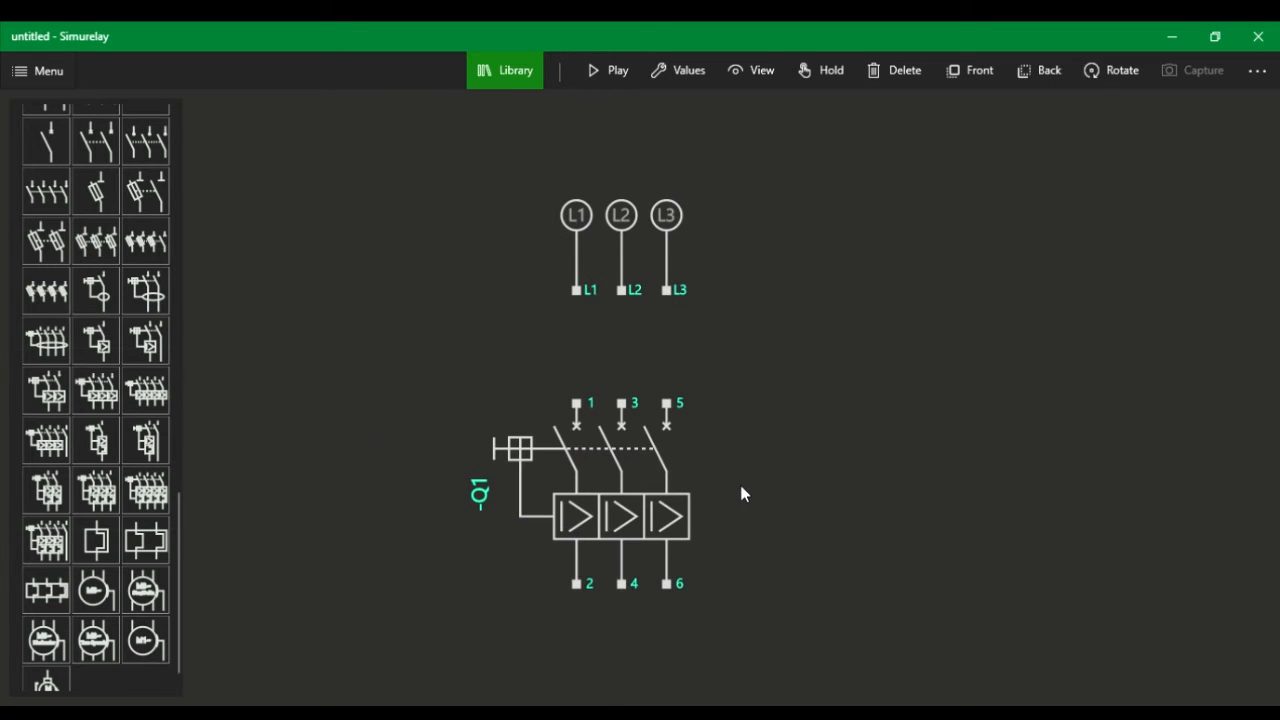
{"action": "left_click", "coordinate": [578, 292]}
{"action": "left_click", "coordinate": [576, 403]}
{"action": "left_click", "coordinate": [622, 290]}
{"action": "left_click", "coordinate": [621, 403]}
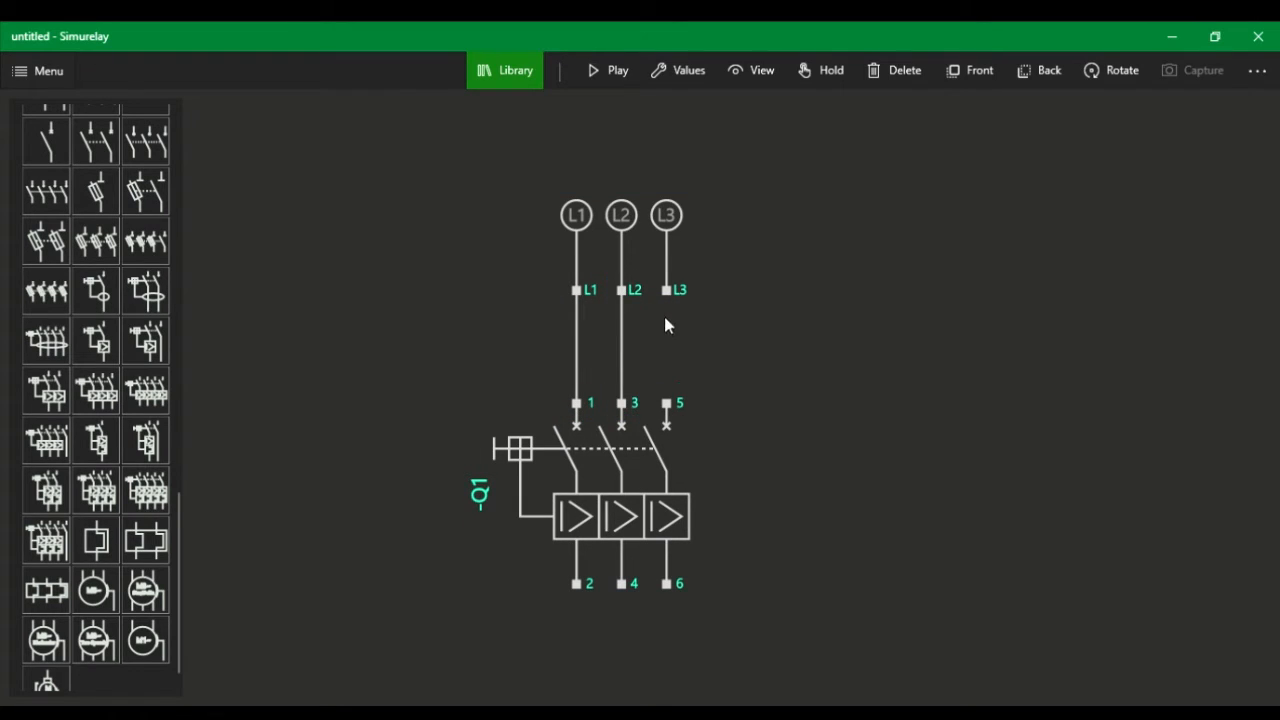
{"action": "left_click", "coordinate": [667, 290]}
{"action": "left_click", "coordinate": [666, 403]}
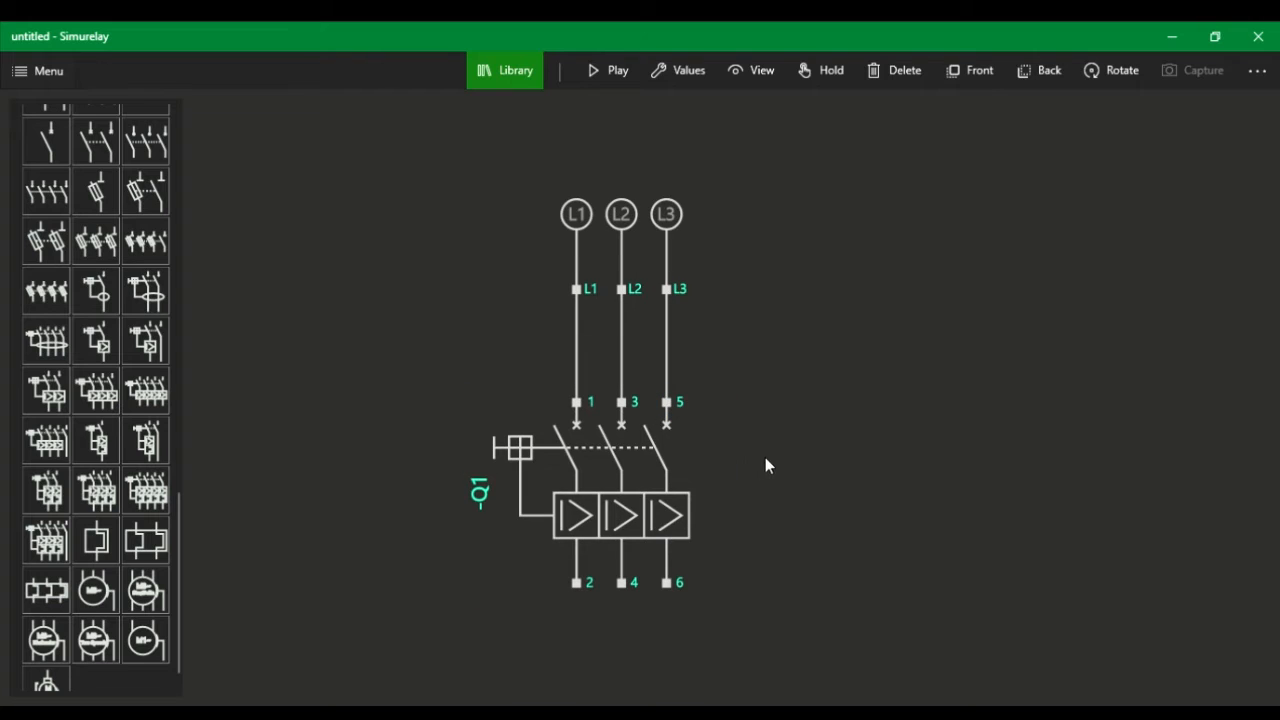
Add a three-phase M3~ motor below the breaker, with U1, V1 and W1 aligned under terminals 2, 4 and 6
{"action": "scroll", "coordinate": [633, 528], "scroll_direction": "down", "scroll_amount": 2}
{"action": "scroll", "coordinate": [642, 537], "scroll_direction": "up", "scroll_amount": 1}
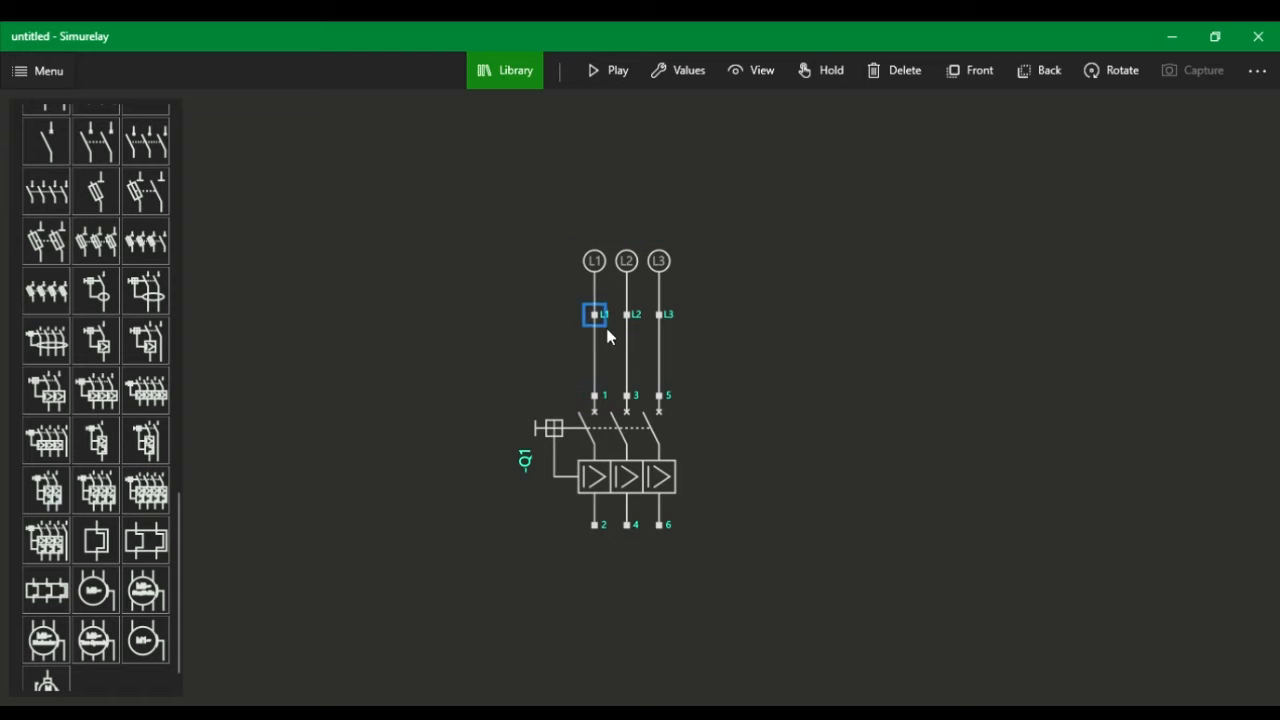
{"action": "left_click_drag", "start_coordinate": [663, 594], "coordinate": [672, 460]}
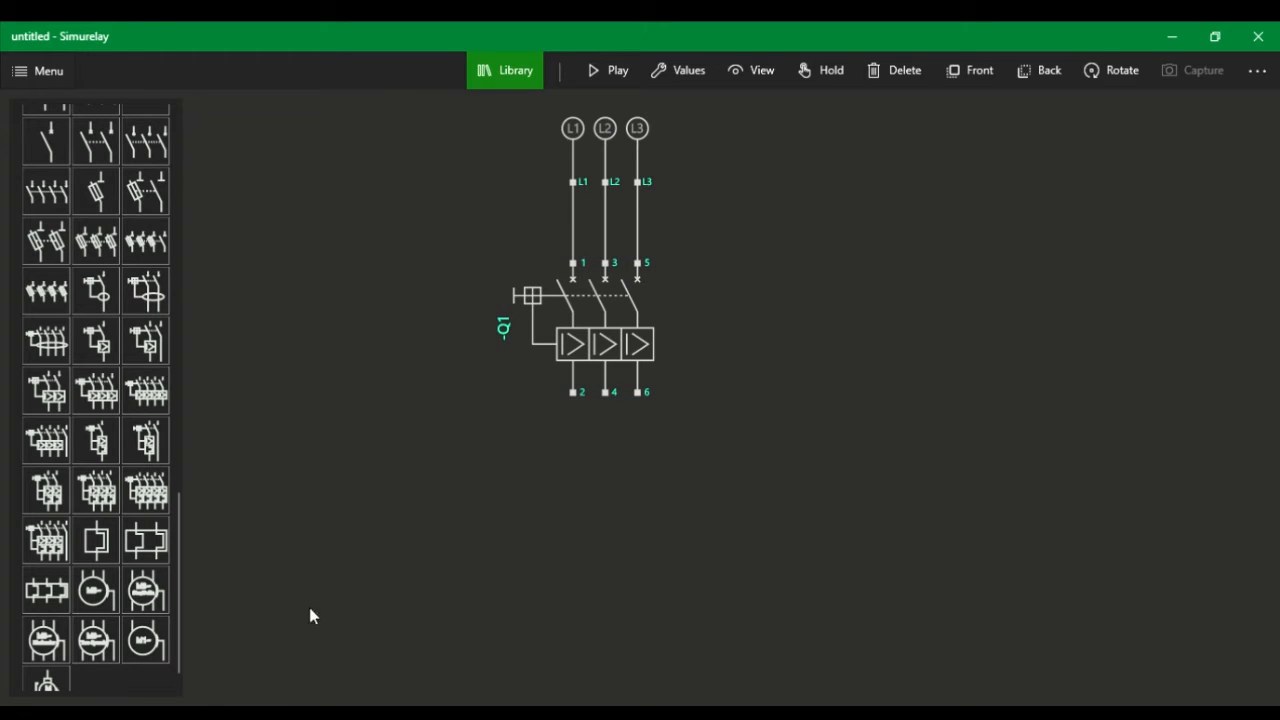
{"action": "scroll", "coordinate": [622, 515], "scroll_direction": "down", "scroll_amount": 1}
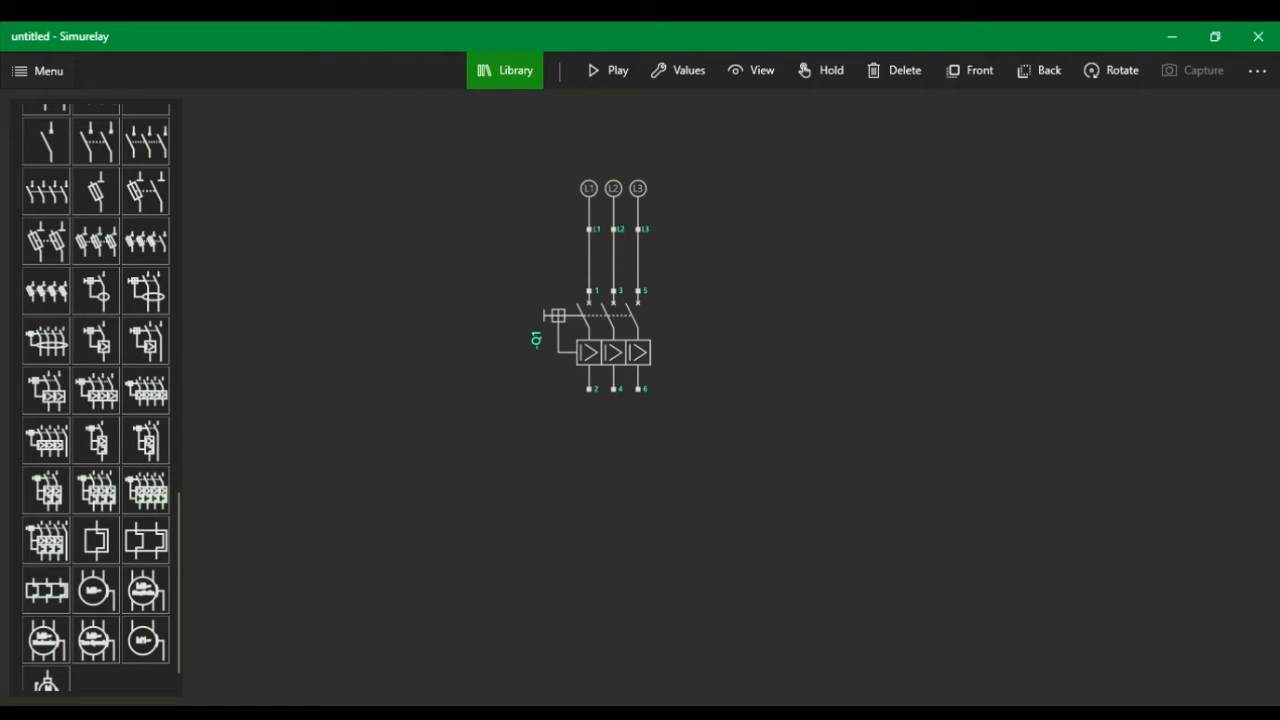
{"action": "left_click", "coordinate": [92, 597]}
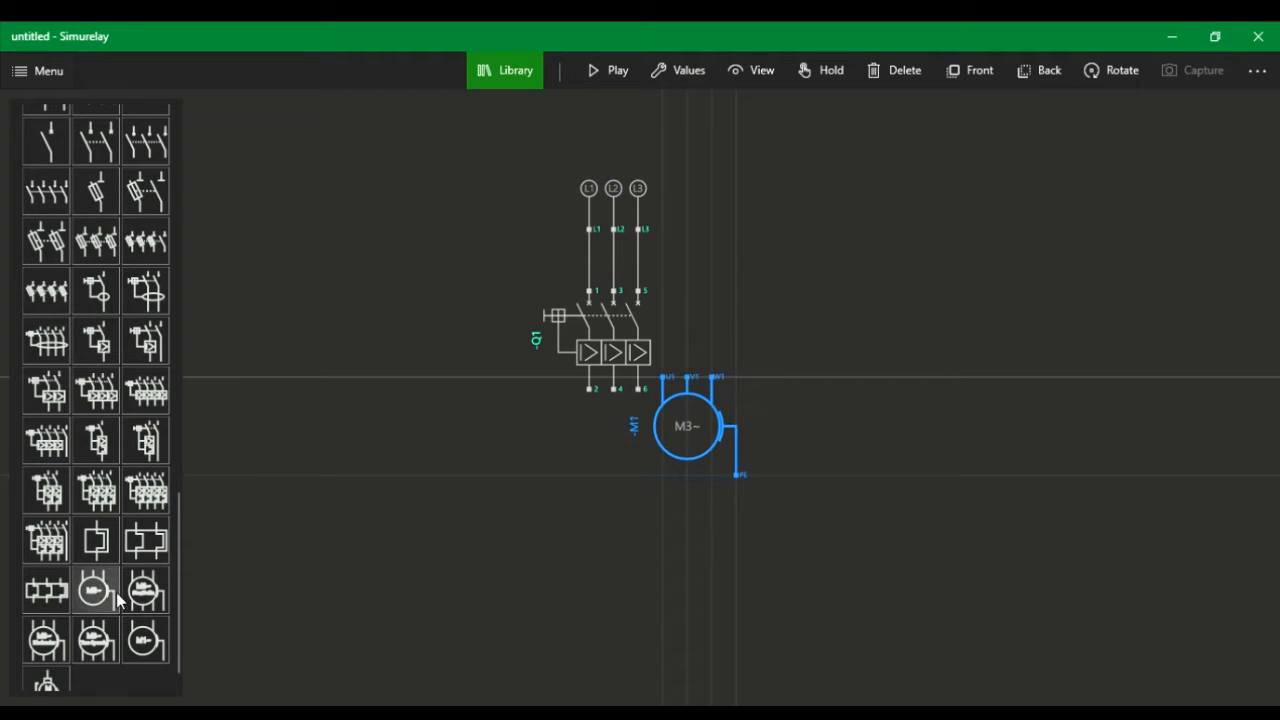
{"action": "left_click_drag", "start_coordinate": [712, 426], "coordinate": [637, 508]}
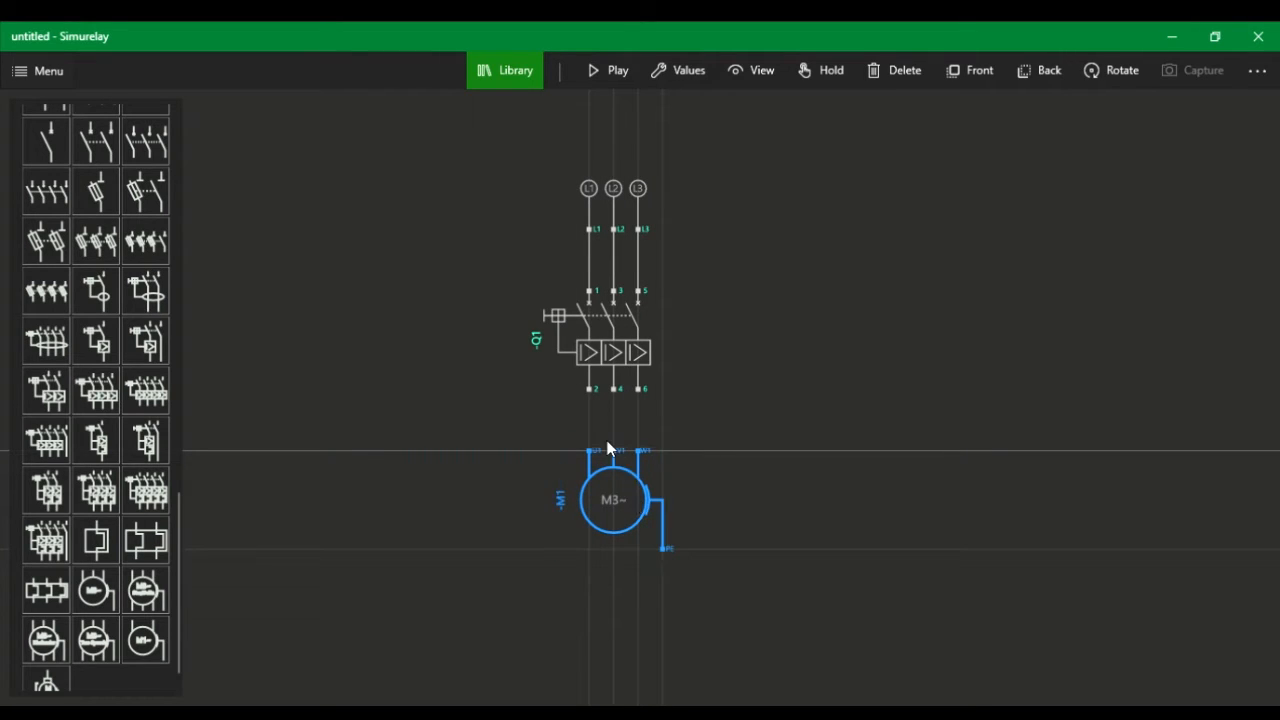
Wire breaker terminals 2, 4 and 6 to motor terminals U1, V1 and W1
{"action": "scroll", "coordinate": [600, 380], "scroll_direction": "up", "scroll_amount": 1}
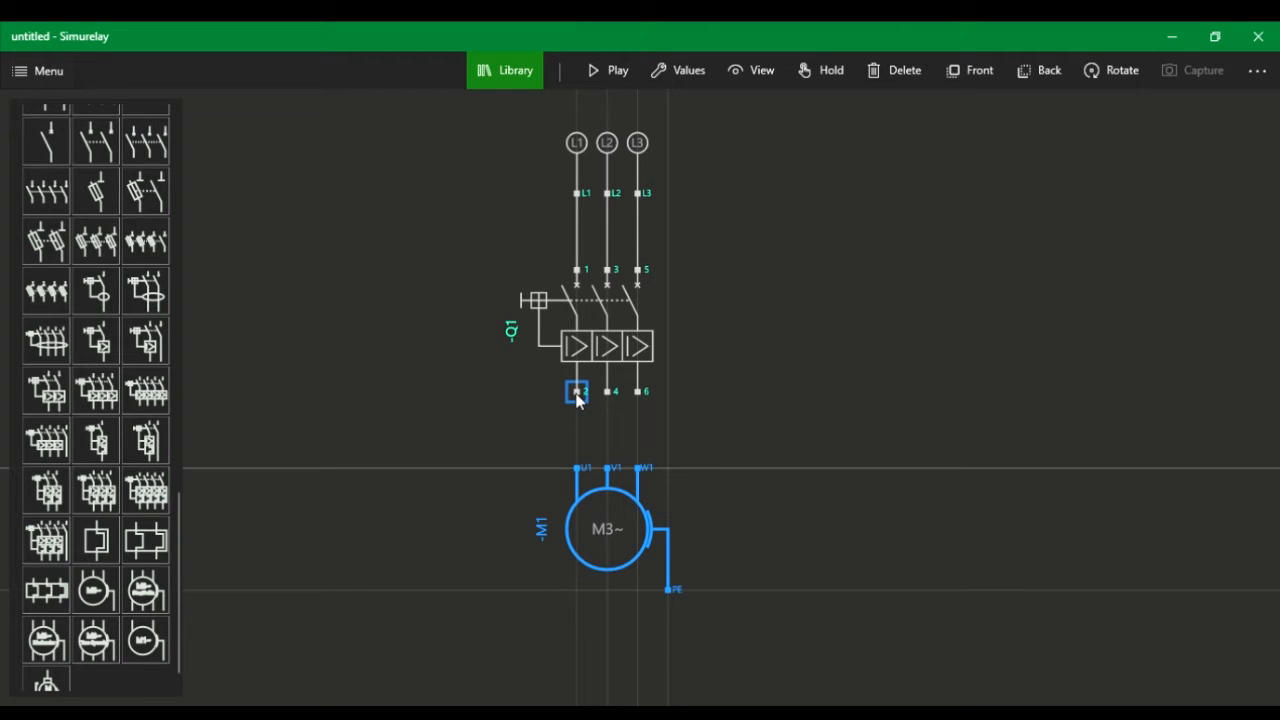
{"action": "scroll", "coordinate": [577, 395], "scroll_direction": "up", "scroll_amount": 4}
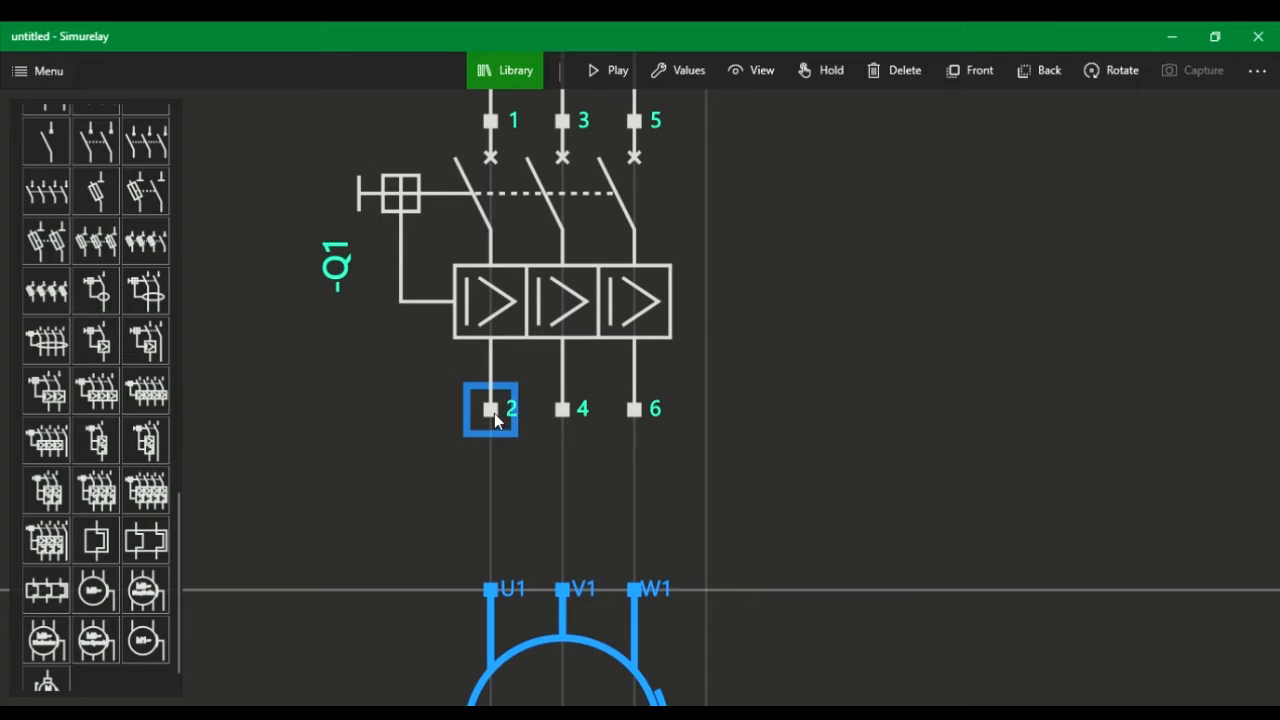
{"action": "left_click", "coordinate": [501, 419]}
{"action": "left_click", "coordinate": [489, 592]}
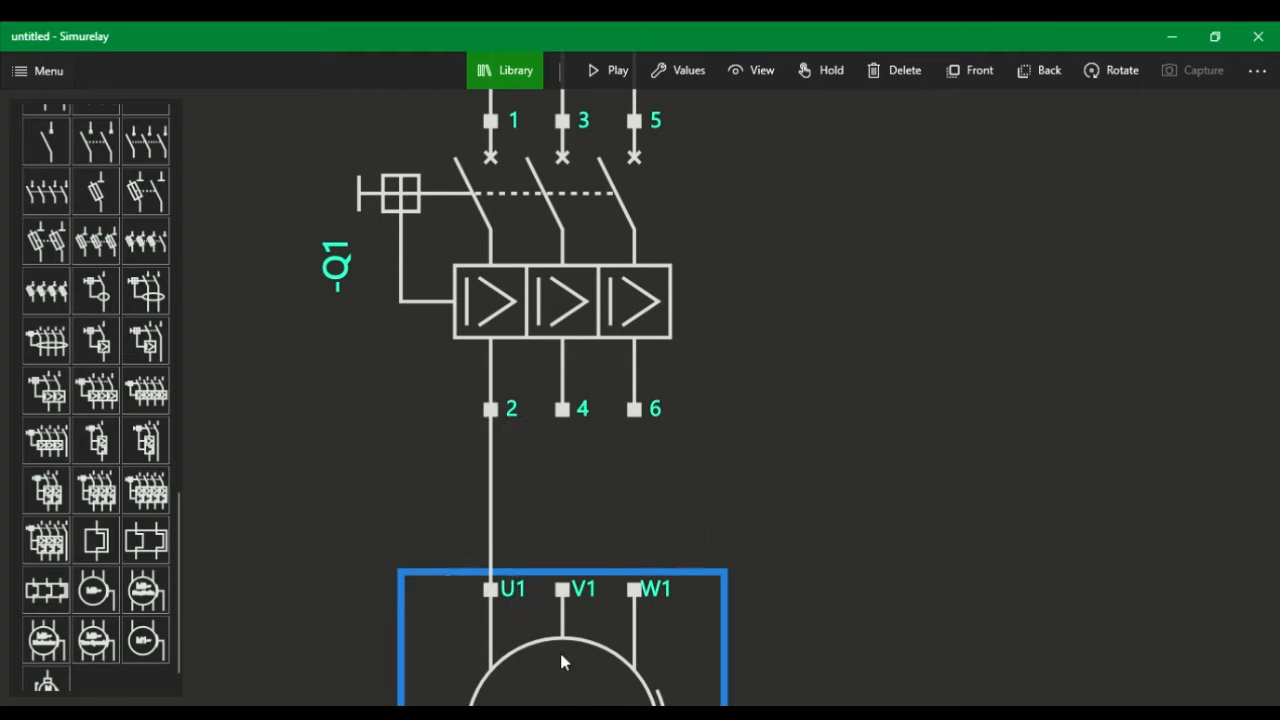
{"action": "left_click", "coordinate": [563, 409]}
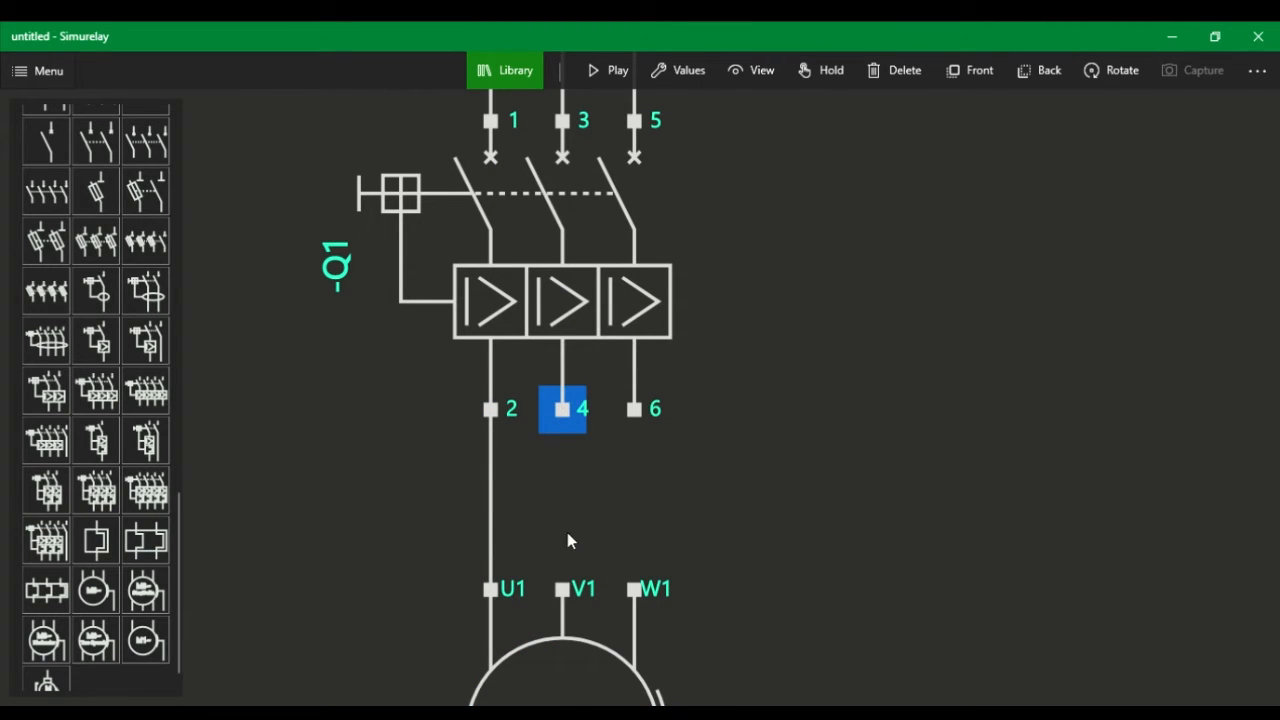
{"action": "left_click", "coordinate": [563, 591]}
{"action": "left_click", "coordinate": [639, 422]}
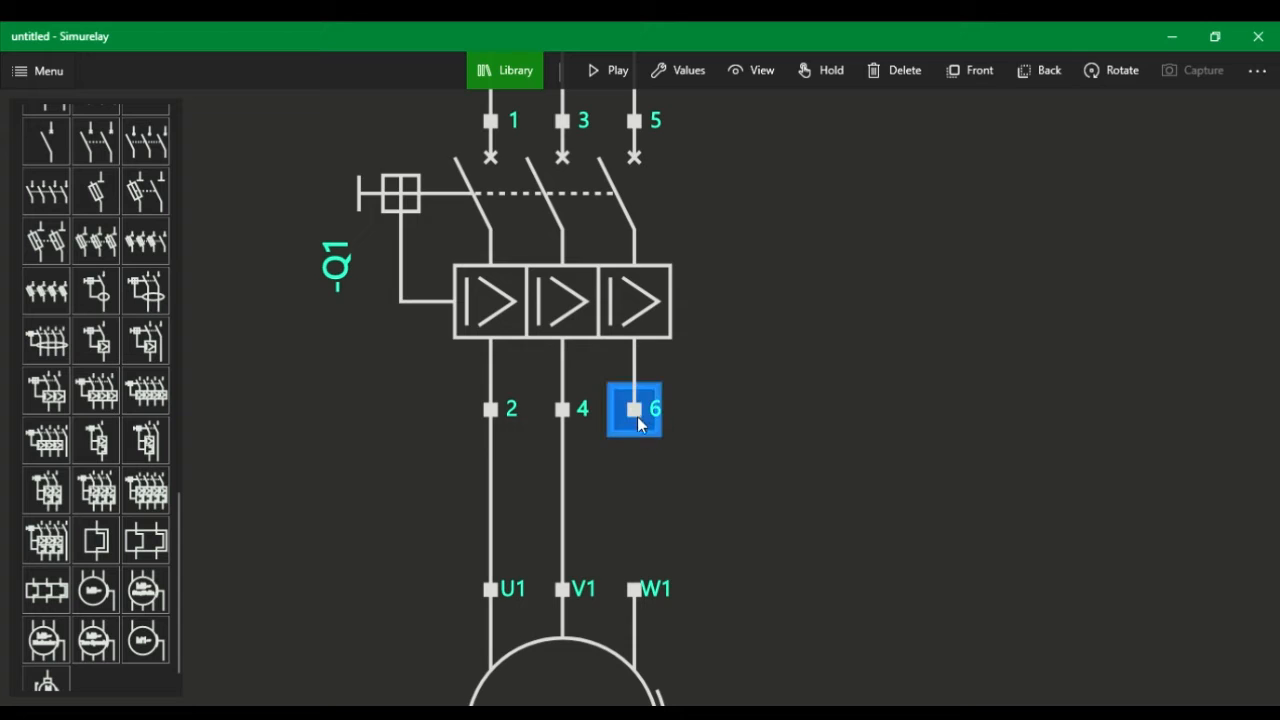
{"action": "left_click", "coordinate": [634, 591]}
{"action": "scroll", "coordinate": [697, 366], "scroll_direction": "down", "scroll_amount": 4}
{"action": "left_click_drag", "start_coordinate": [764, 530], "coordinate": [767, 565]}
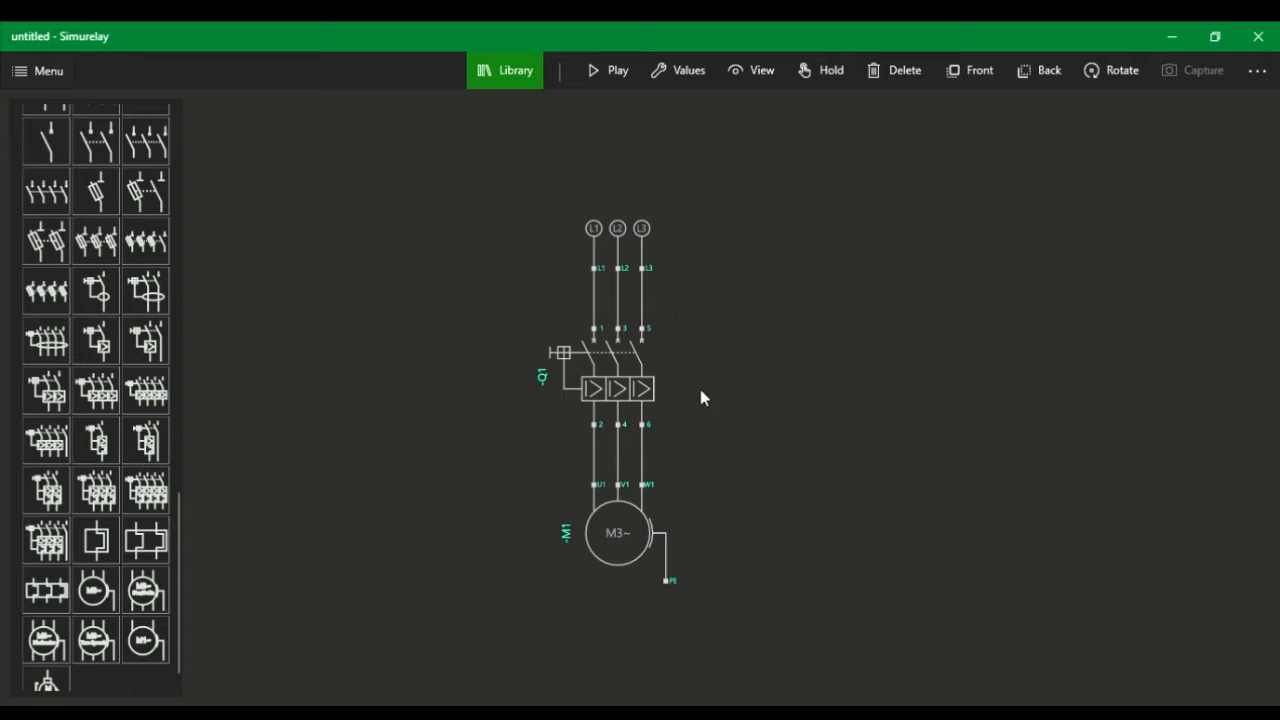
{"action": "scroll", "coordinate": [635, 266], "scroll_direction": "up", "scroll_amount": 3}
{"action": "scroll", "coordinate": [671, 321], "scroll_direction": "down", "scroll_amount": 2}
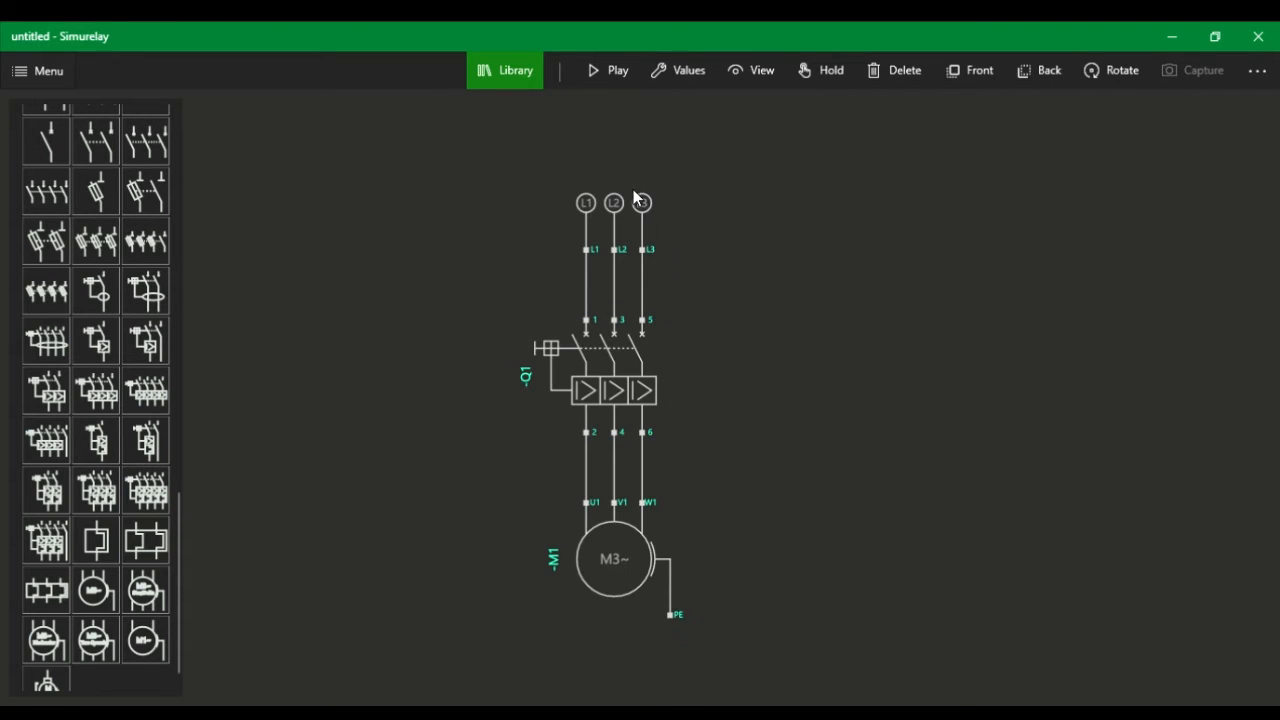
Add the comment "230V AC Source" to the L1, L2, L3 supply
{"action": "scroll", "coordinate": [650, 240], "scroll_direction": "up", "scroll_amount": 2}
{"action": "scroll", "coordinate": [666, 286], "scroll_direction": "down", "scroll_amount": 3}
{"action": "scroll", "coordinate": [627, 200], "scroll_direction": "up", "scroll_amount": 2}
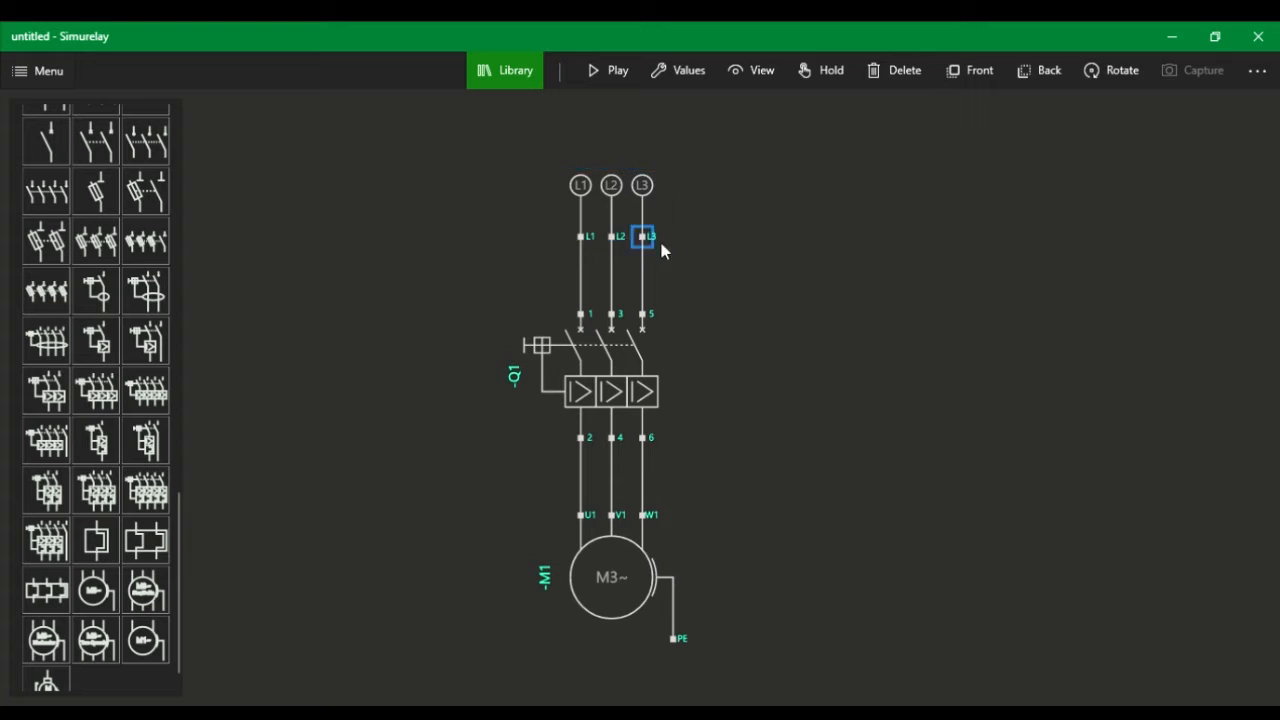
{"action": "left_click", "coordinate": [622, 207]}
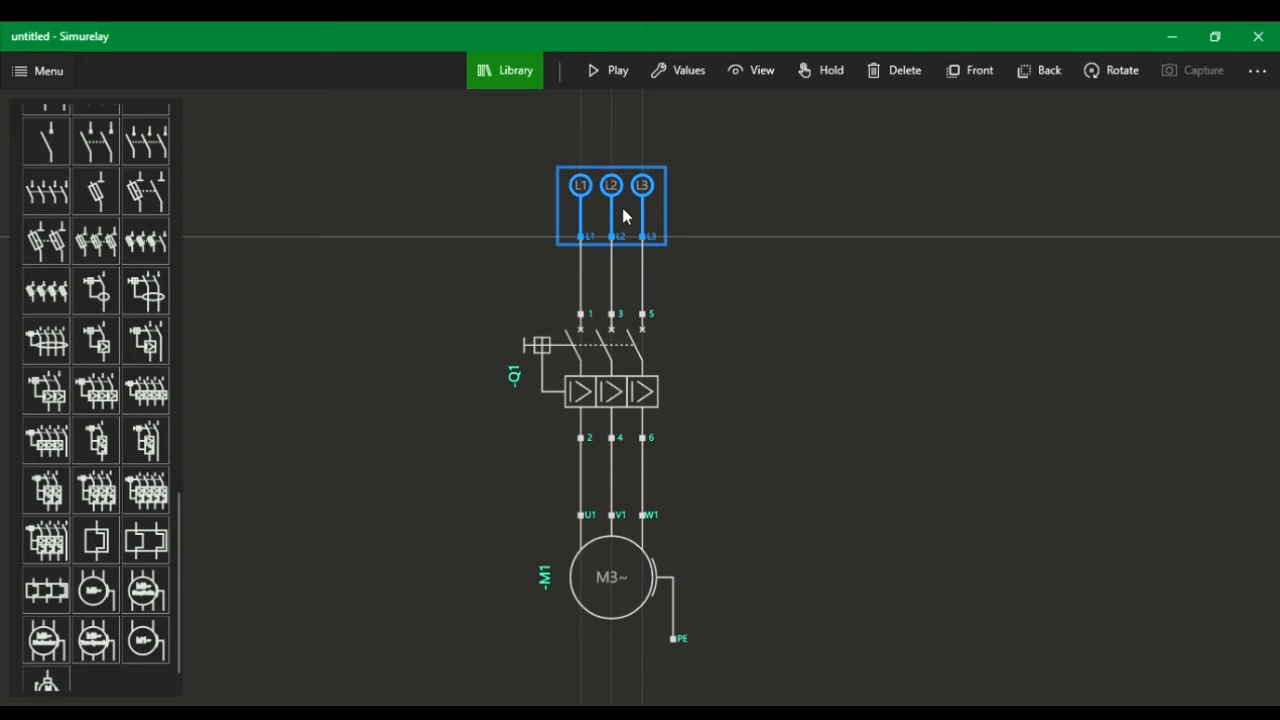
{"action": "left_click", "coordinate": [688, 76]}
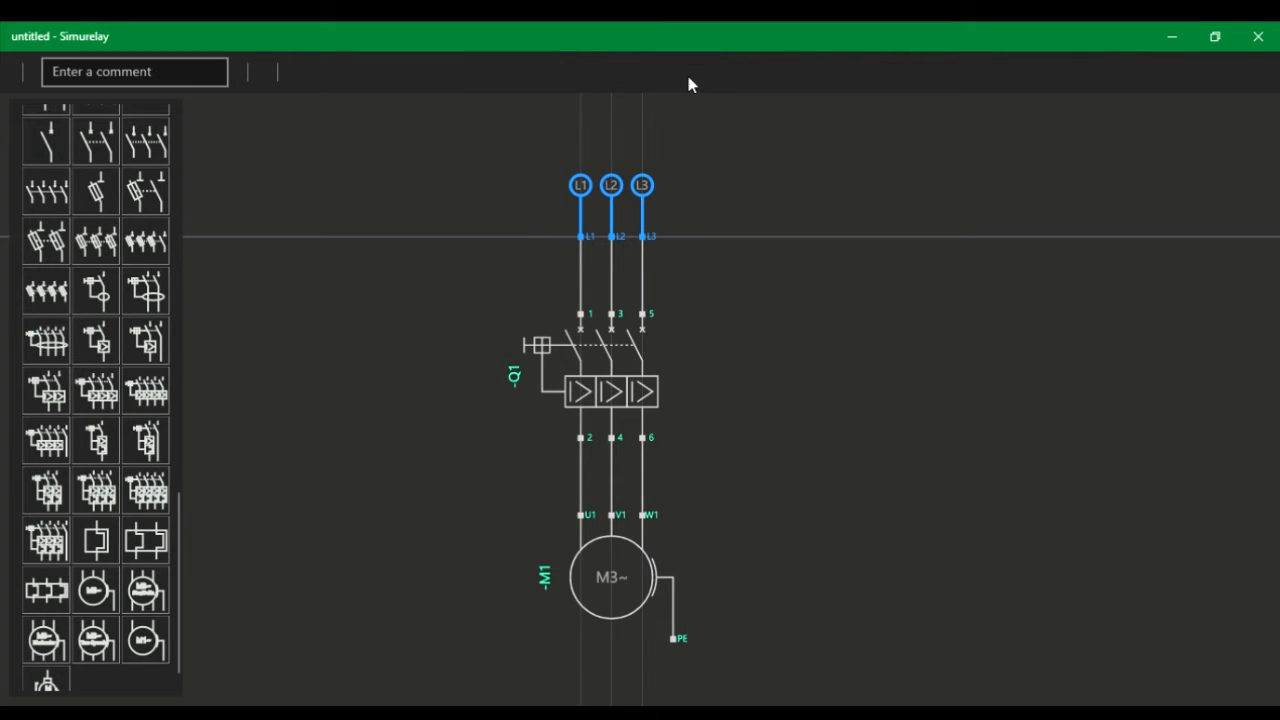
{"action": "left_click", "coordinate": [150, 80]}
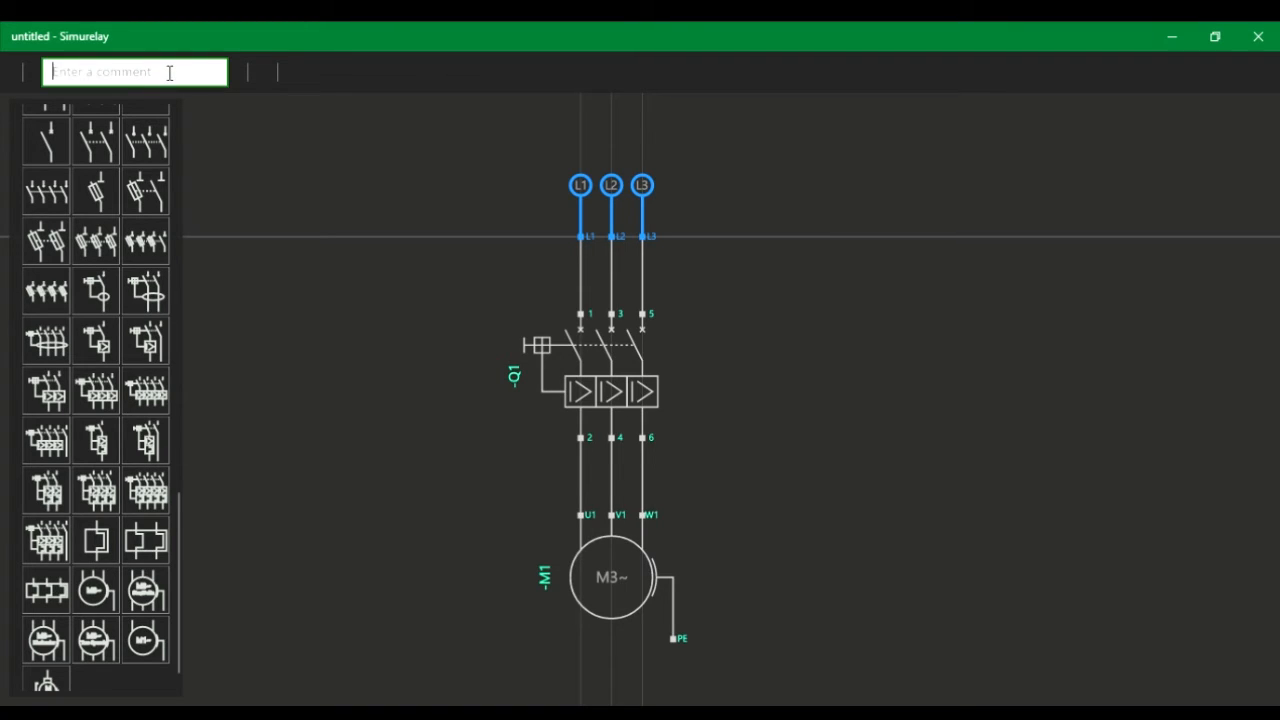
{"action": "type", "text": "230V"}
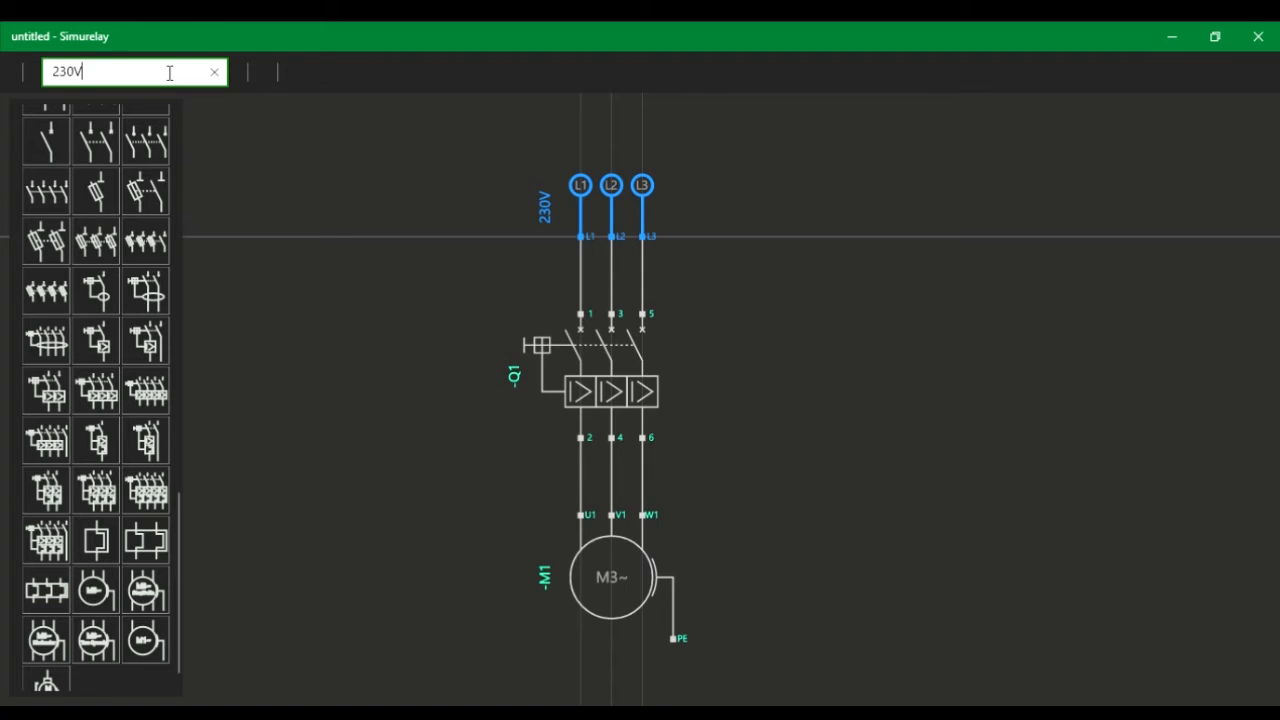
{"action": "type", "text": " AC Source"}
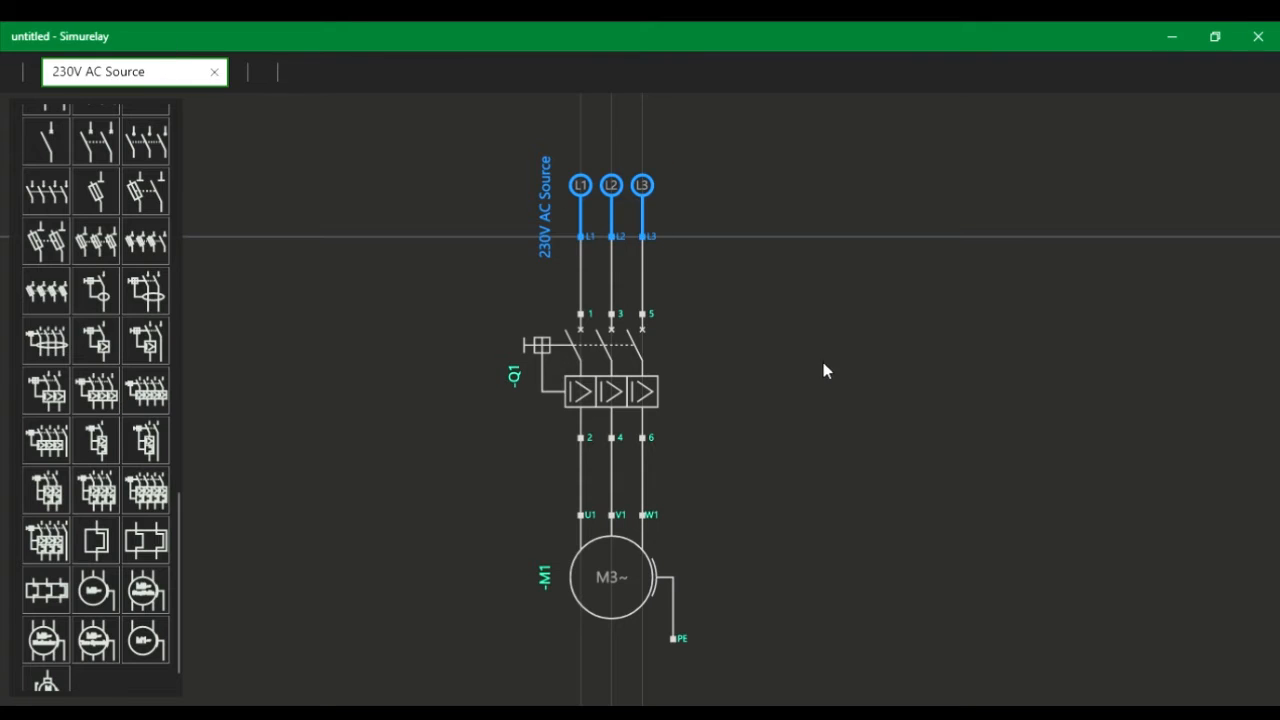
{"action": "left_click", "coordinate": [765, 327]}
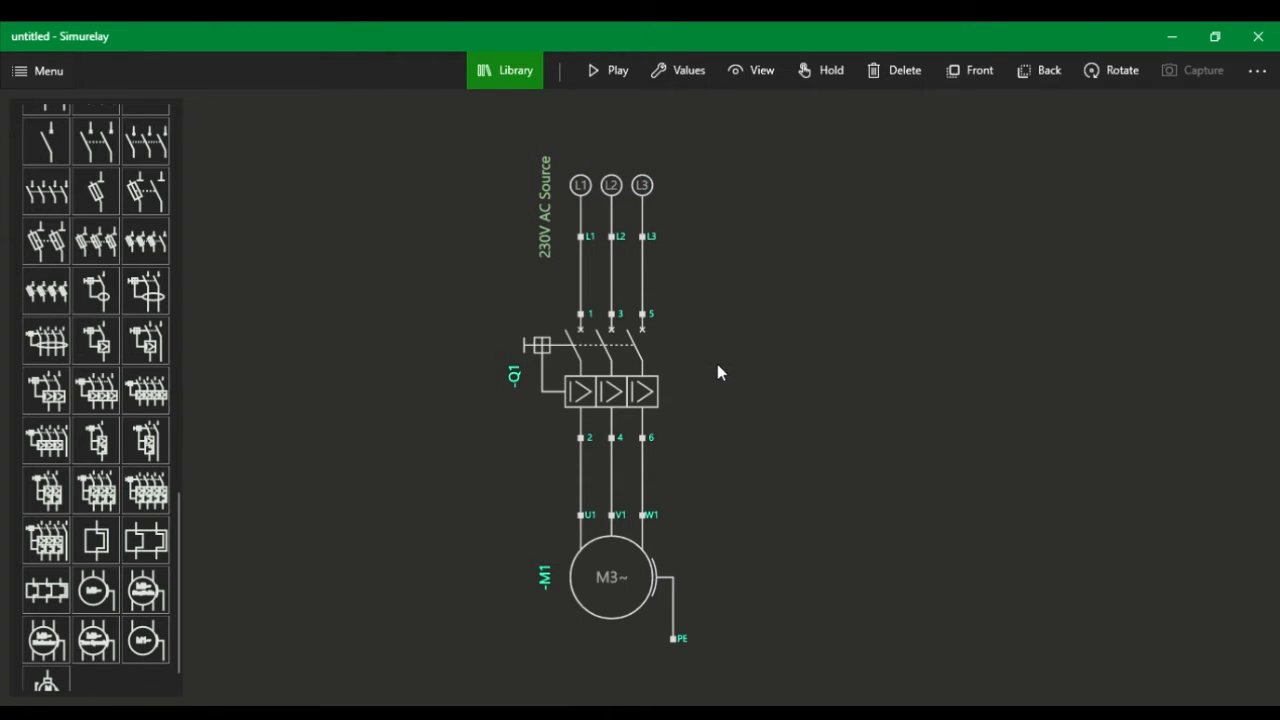
Add the comment "32A 3P MCB" to the three-pole circuit breaker
{"action": "left_click", "coordinate": [594, 421]}
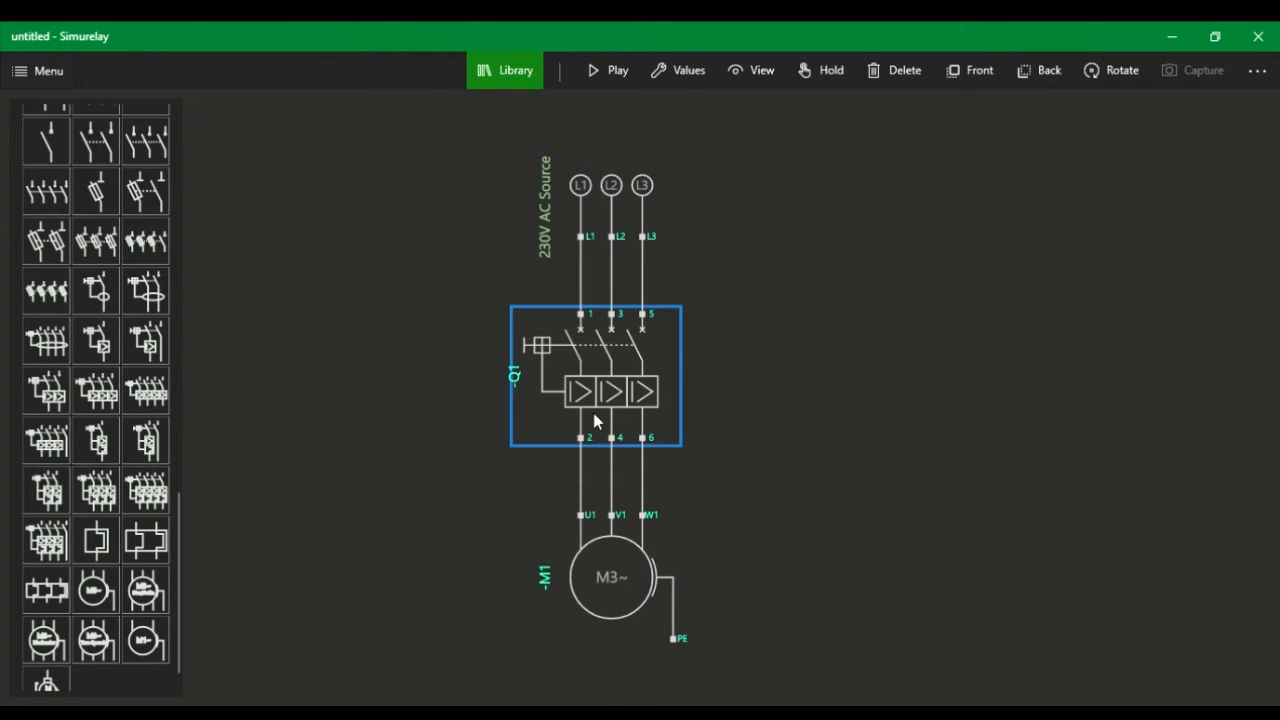
{"action": "left_click", "coordinate": [657, 376]}
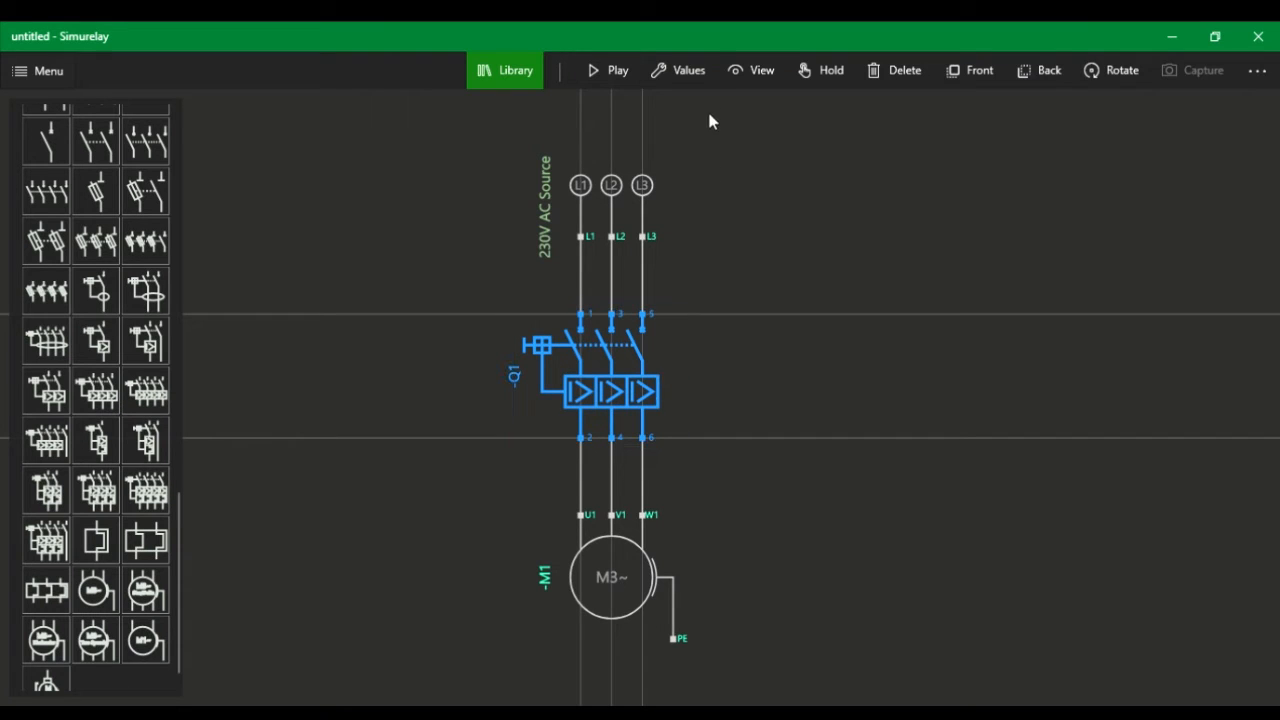
{"action": "left_click", "coordinate": [693, 72]}
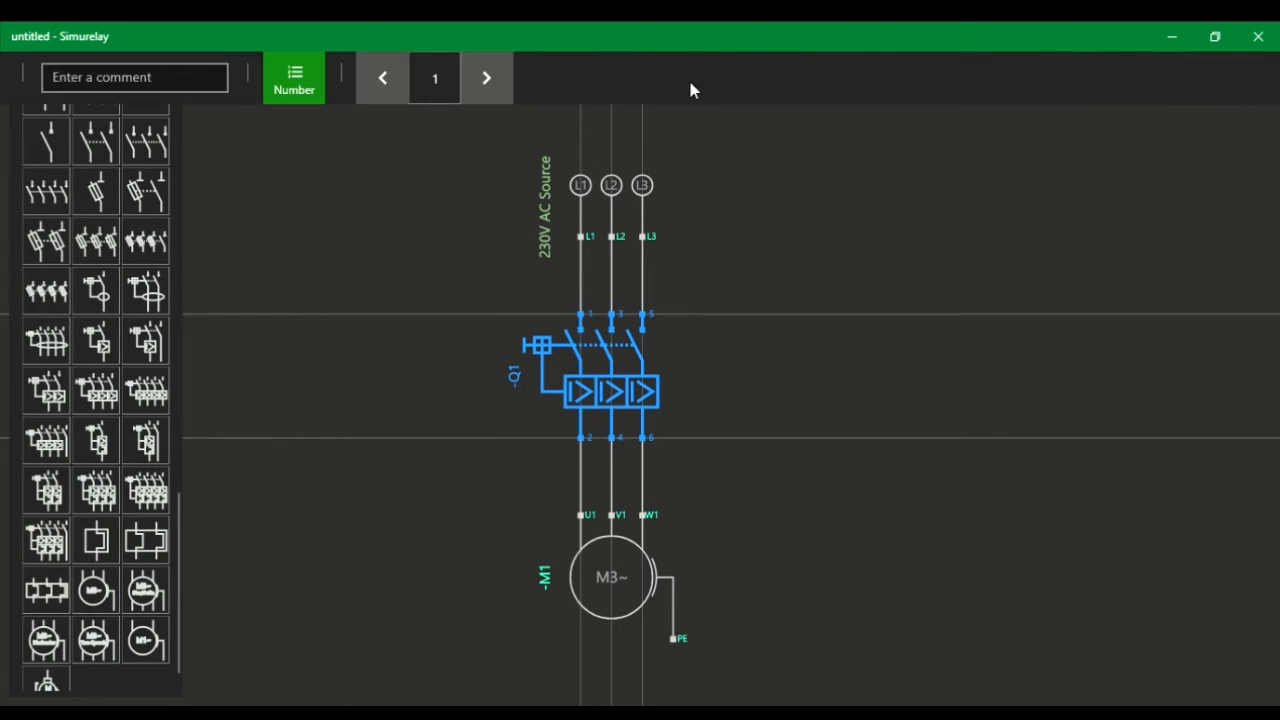
{"action": "left_click", "coordinate": [180, 85]}
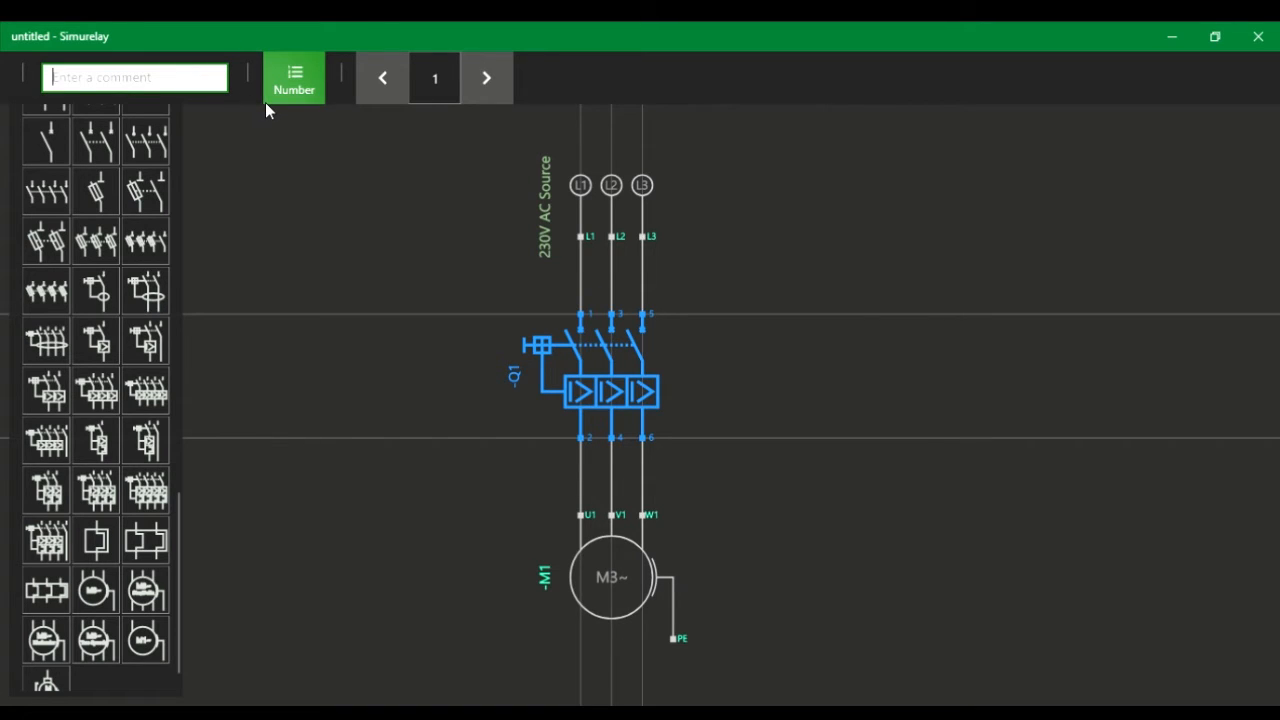
{"action": "type", "text": "32A #"}
{"action": "key", "text": "BackSpace"}
{"action": "type", "text": "3P "}
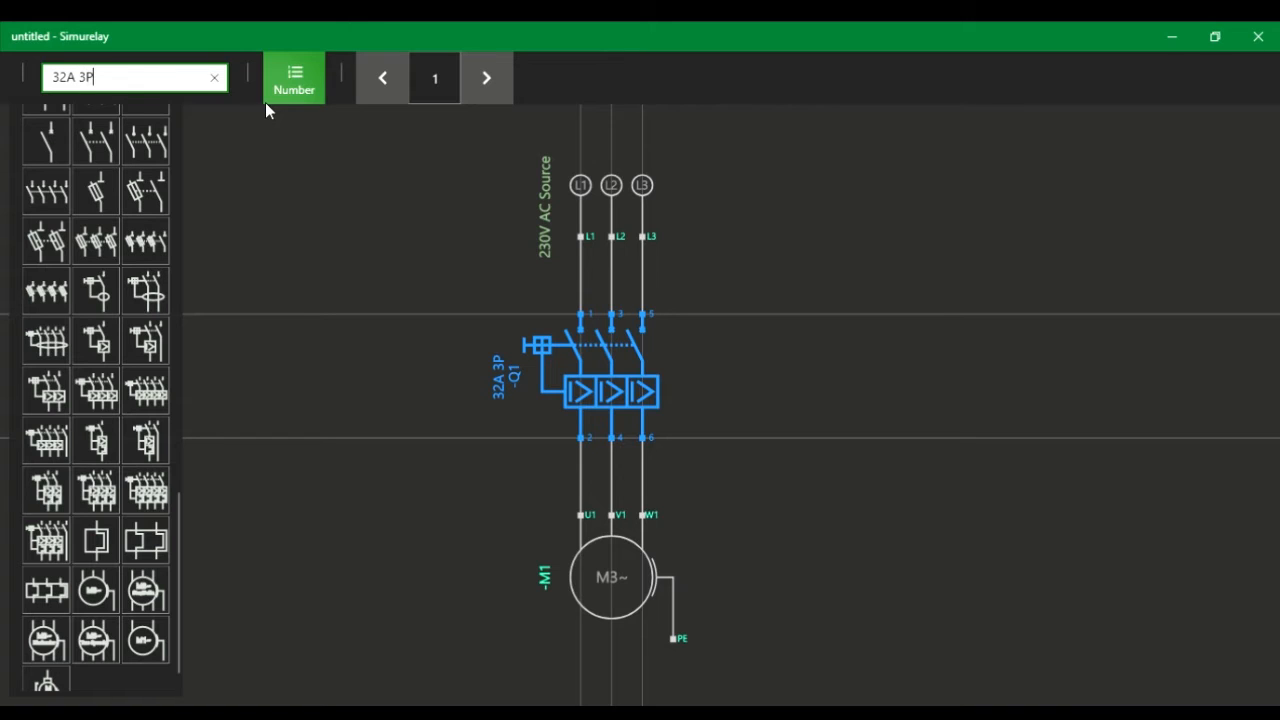
{"action": "type", "text": "MCB"}
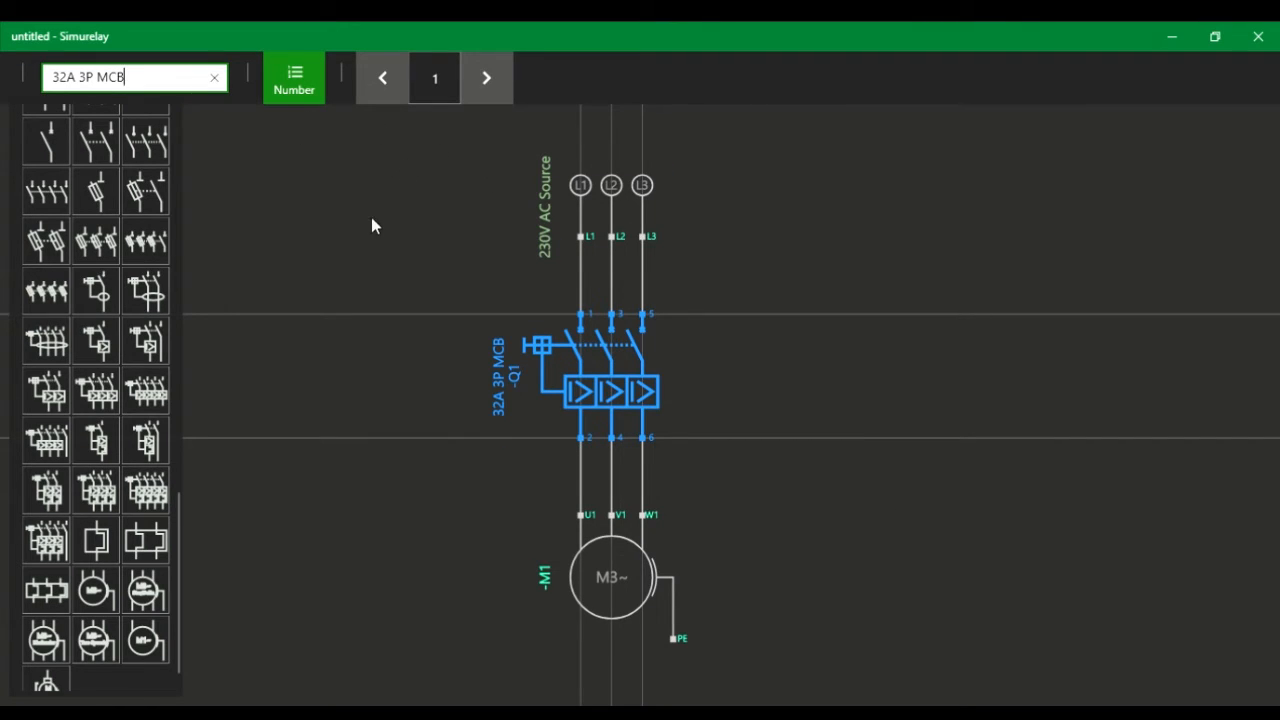
{"action": "left_click", "coordinate": [920, 417]}
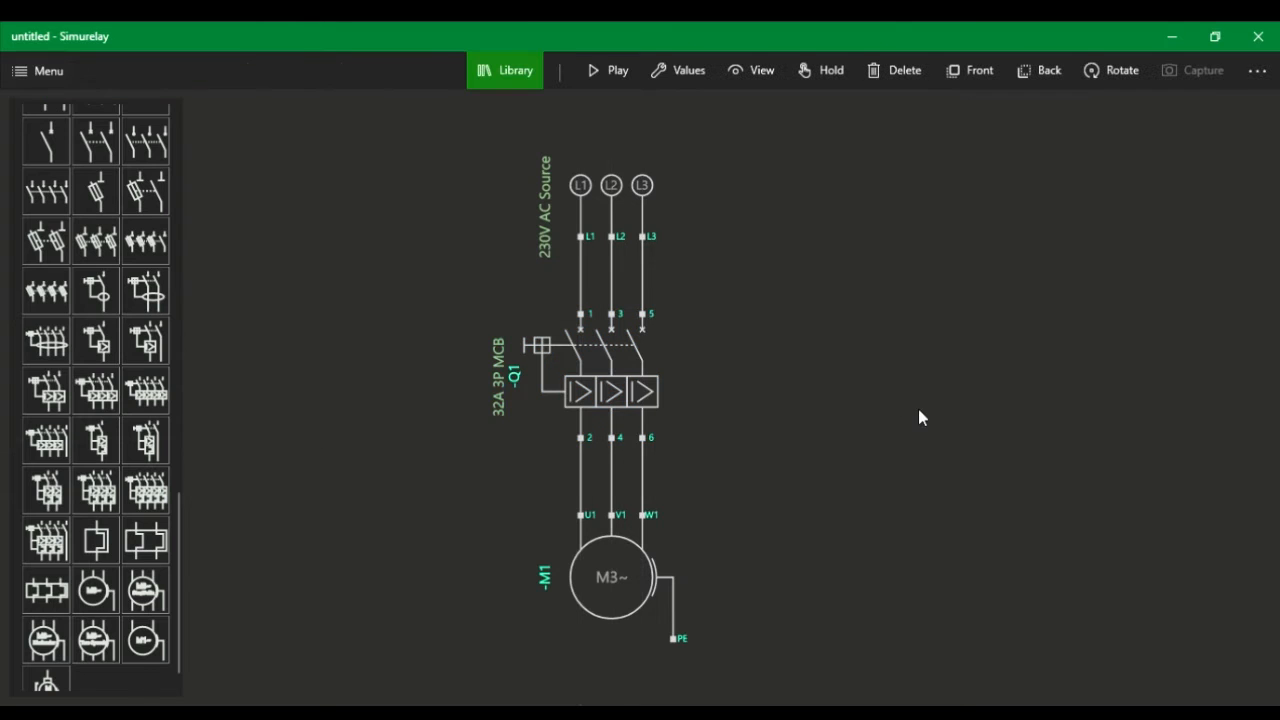
Raise the circuit breaker's designation number by one and set it back to 1
{"action": "left_click", "coordinate": [656, 400]}
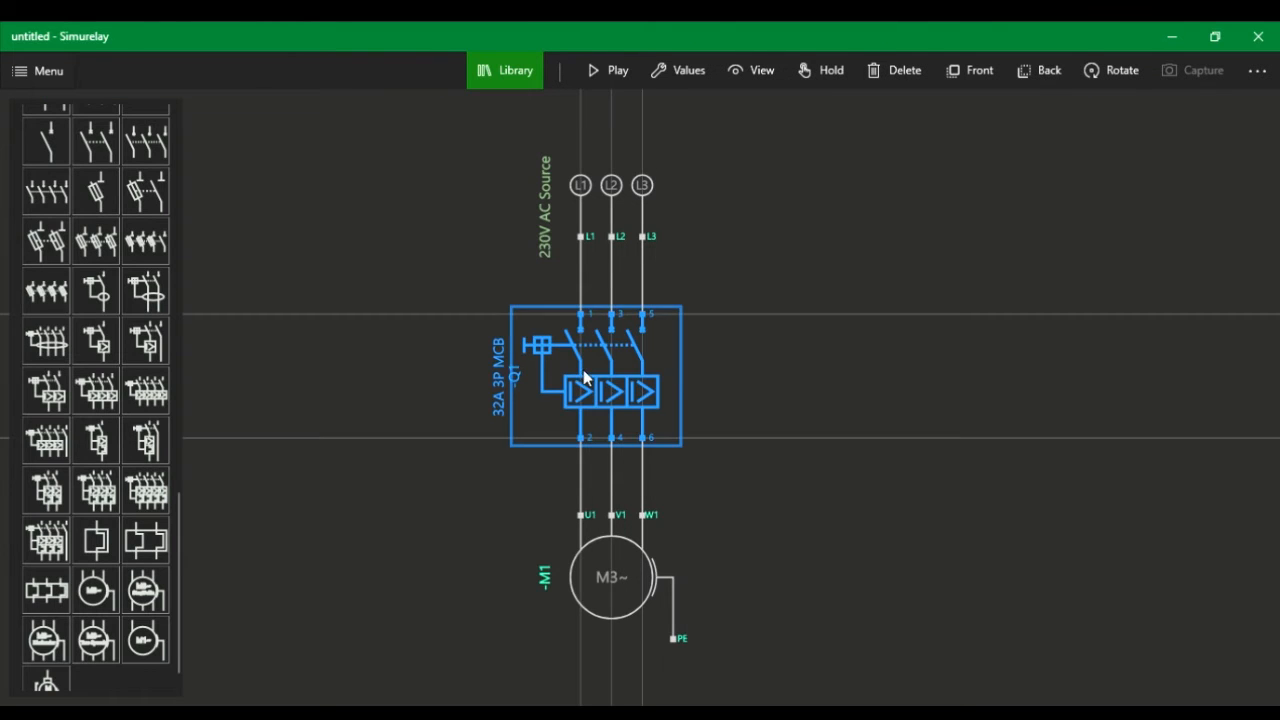
{"action": "left_click", "coordinate": [678, 70]}
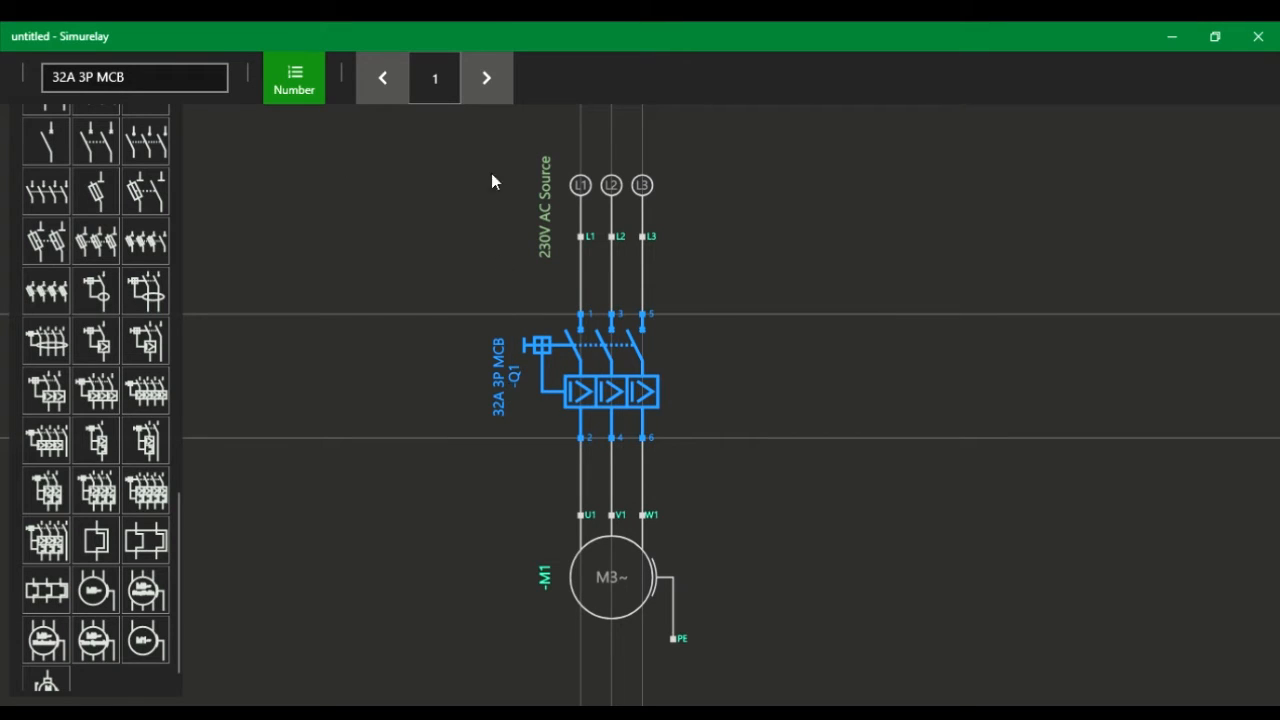
{"action": "left_click", "coordinate": [488, 78]}
{"action": "left_click", "coordinate": [384, 80]}
{"action": "left_click", "coordinate": [865, 378]}
Add the comment "Pump1" to the three-phase M3~ motor
{"action": "scroll", "coordinate": [640, 440], "scroll_direction": "down", "scroll_amount": 3}
{"action": "scroll", "coordinate": [631, 437], "scroll_direction": "up", "scroll_amount": 2}
{"action": "left_click", "coordinate": [635, 550]}
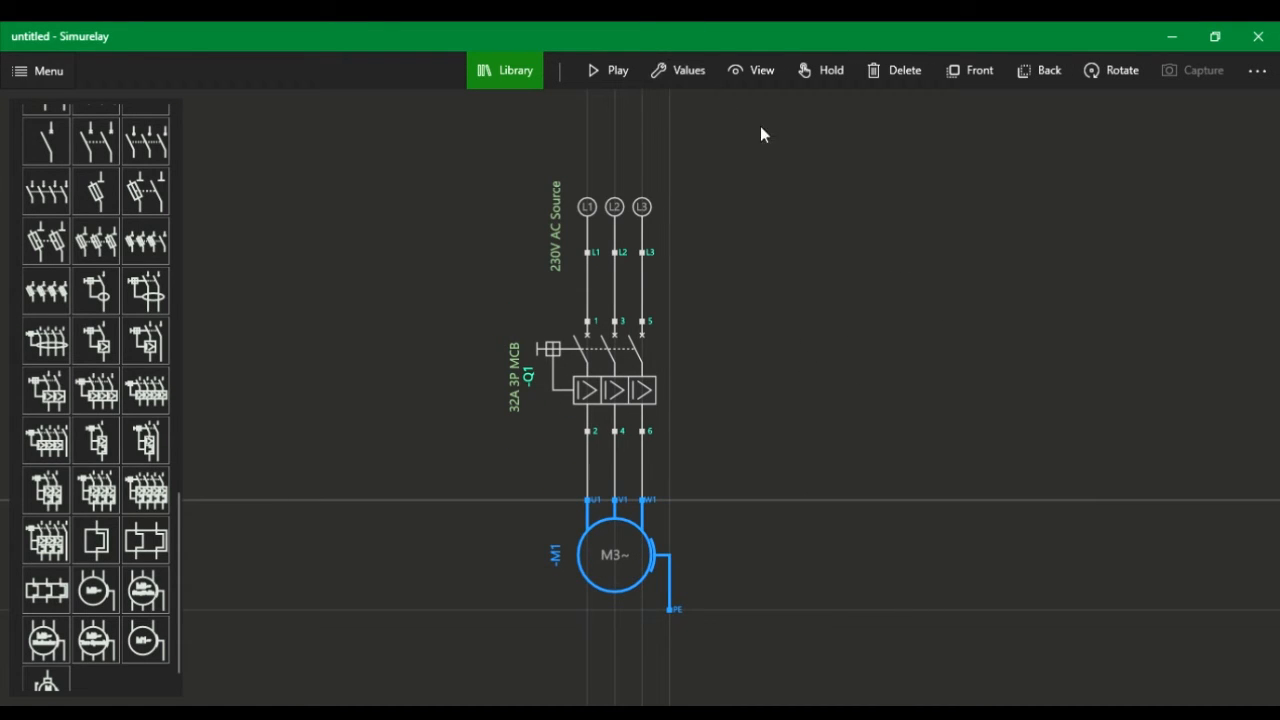
{"action": "left_click", "coordinate": [695, 71]}
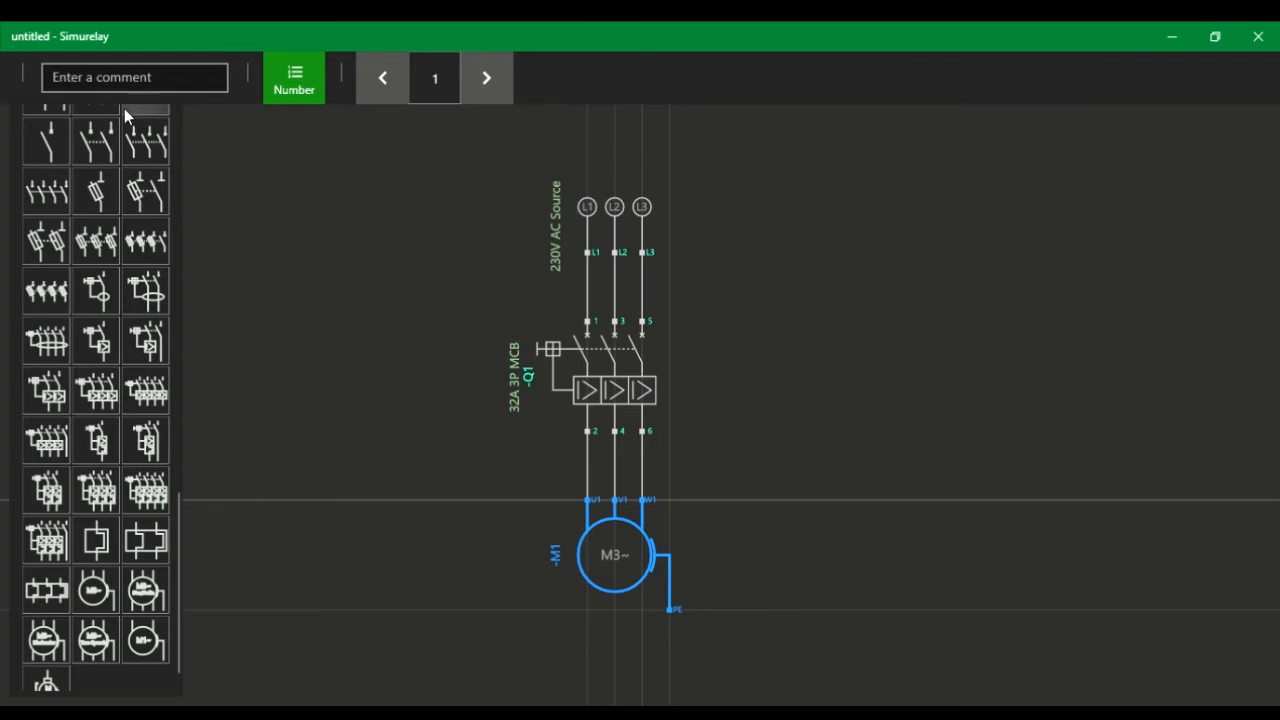
{"action": "left_click", "coordinate": [145, 80]}
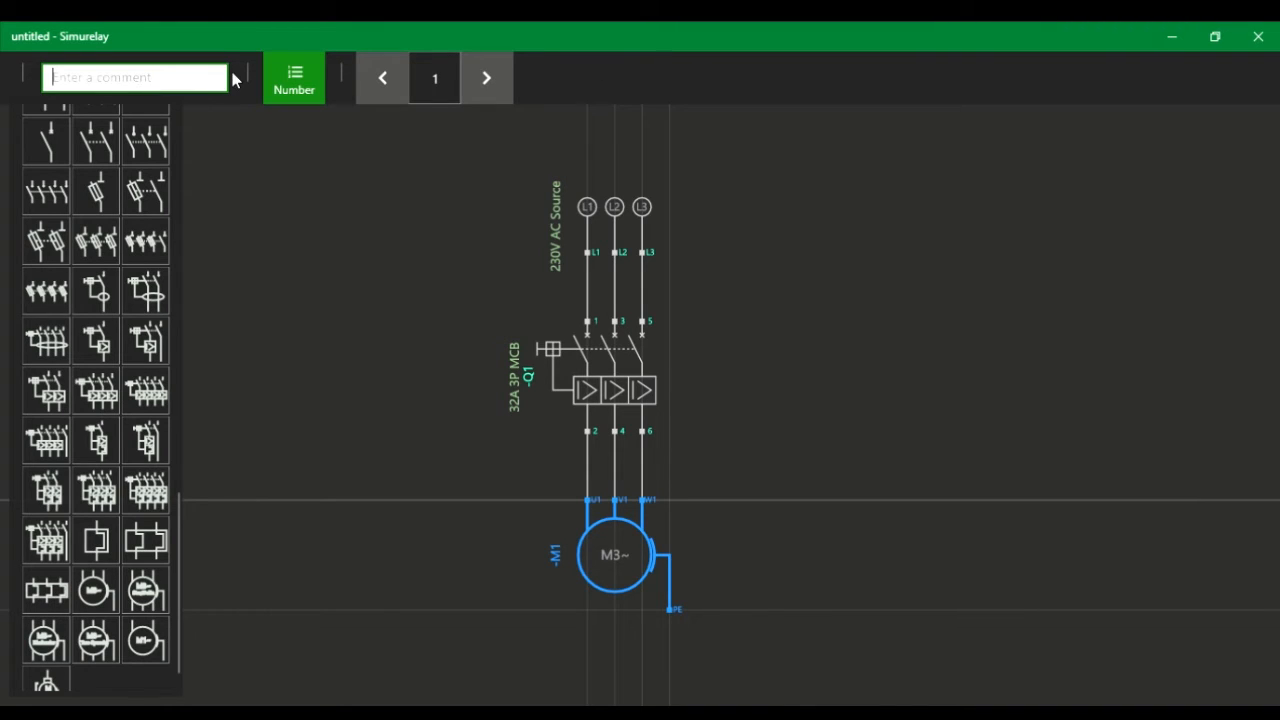
{"action": "type", "text": "Pump1"}
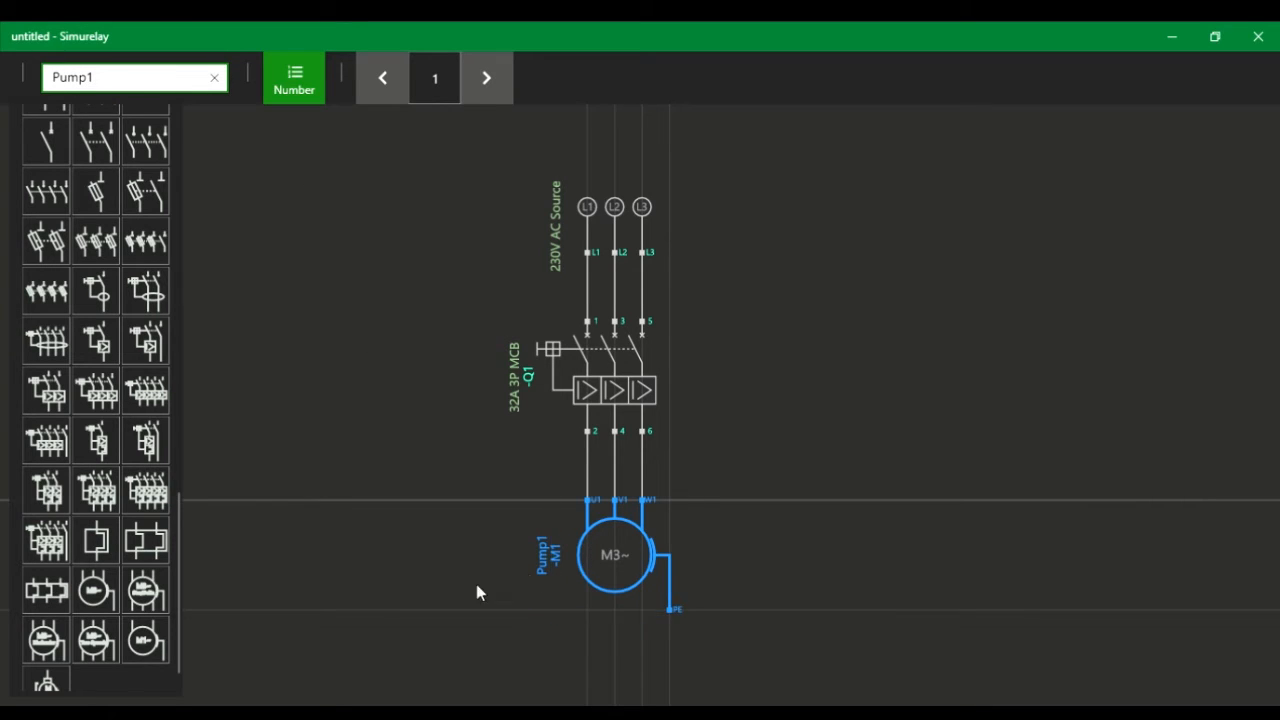
{"action": "left_click", "coordinate": [835, 407]}
{"action": "scroll", "coordinate": [594, 594], "scroll_direction": "up", "scroll_amount": 3}
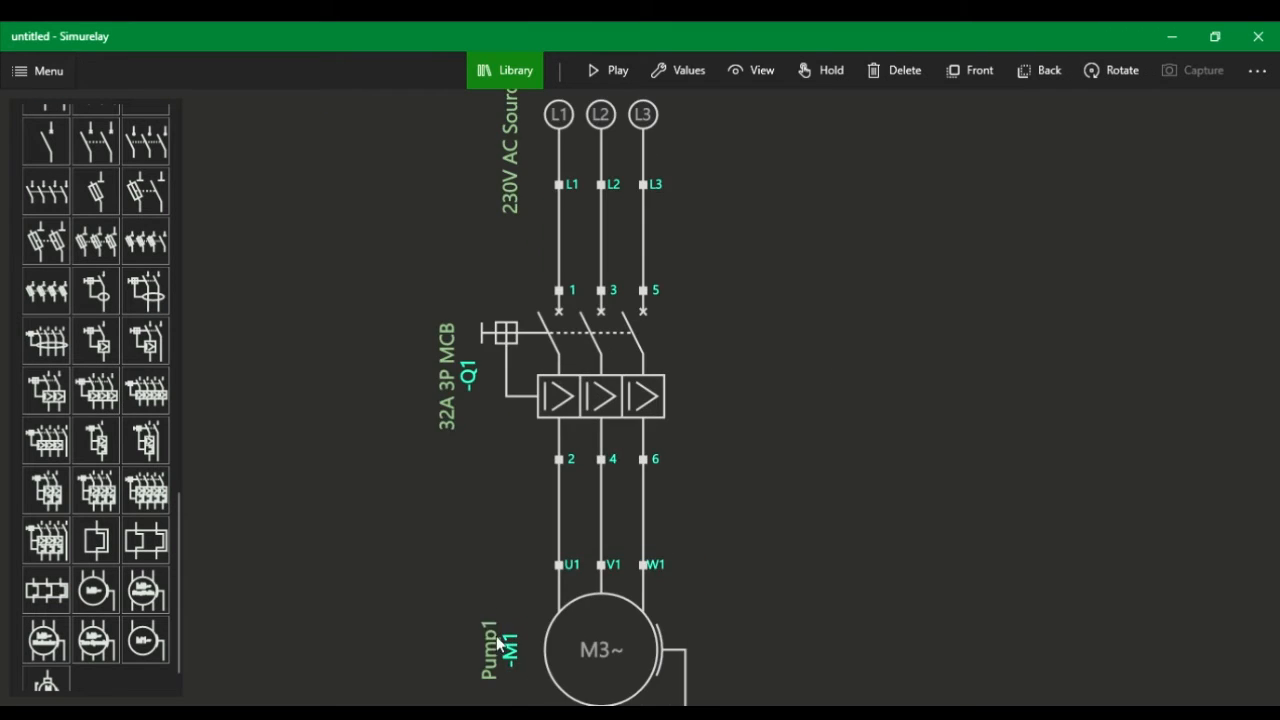
{"action": "scroll", "coordinate": [612, 330], "scroll_direction": "down", "scroll_amount": 2}
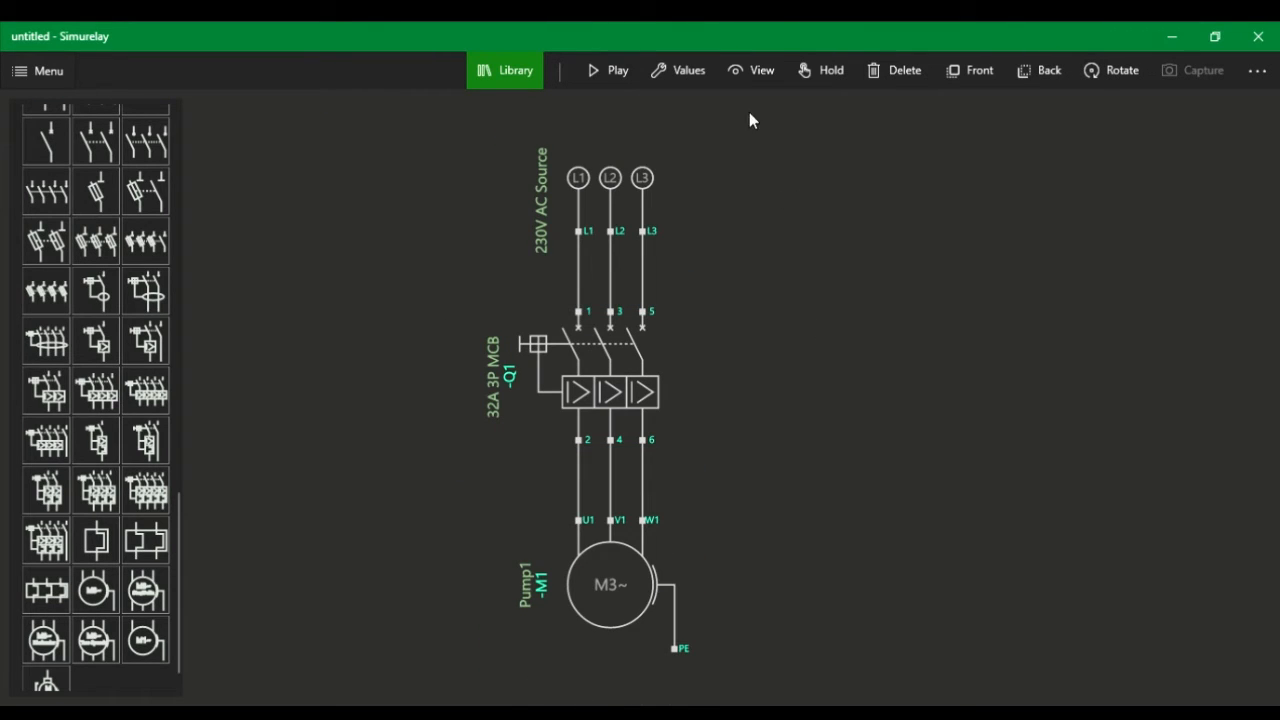
Preview the labelled circuit in View mode and return to editing
{"action": "left_click", "coordinate": [760, 78]}
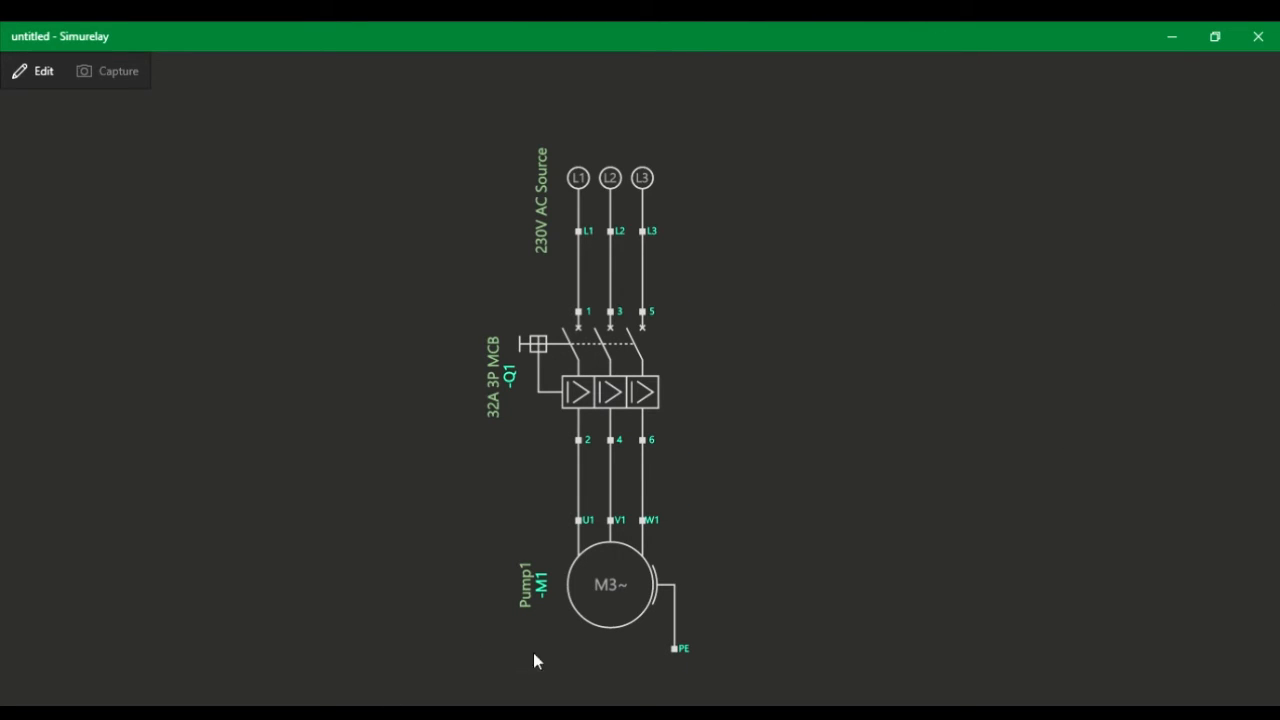
{"action": "left_click", "coordinate": [38, 84]}
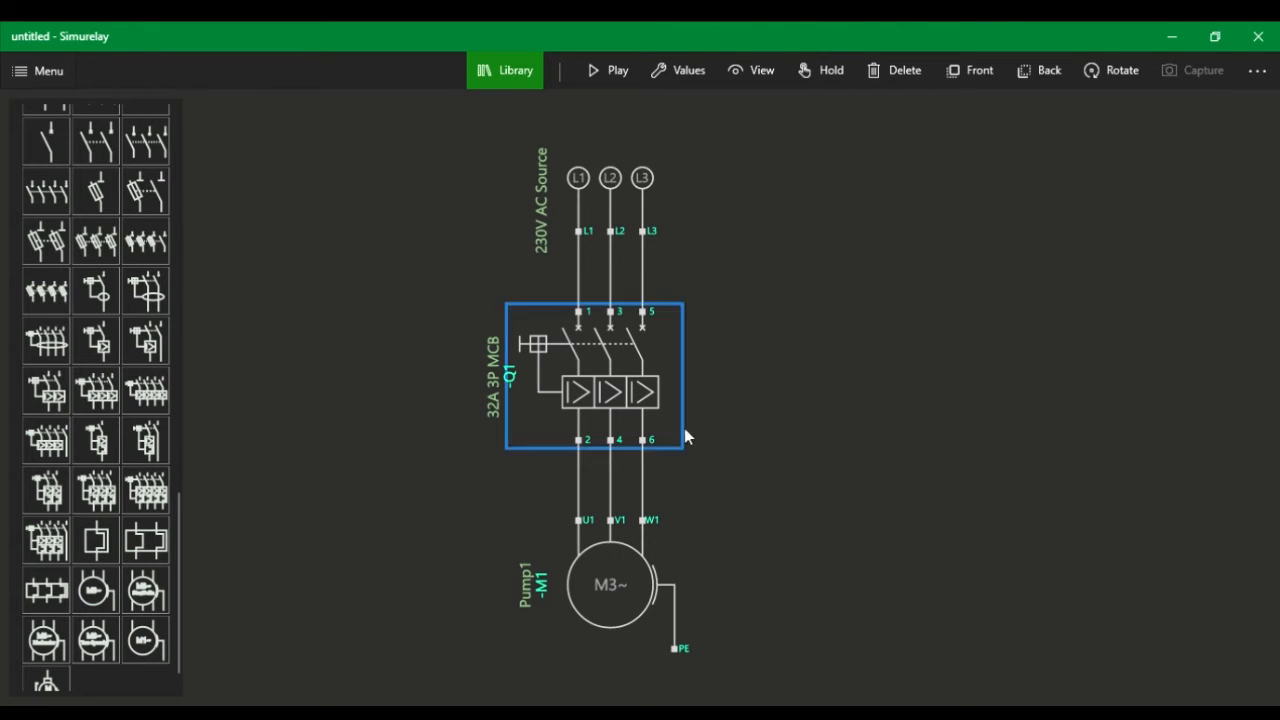
{"action": "scroll", "coordinate": [644, 364], "scroll_direction": "down", "scroll_amount": 1}
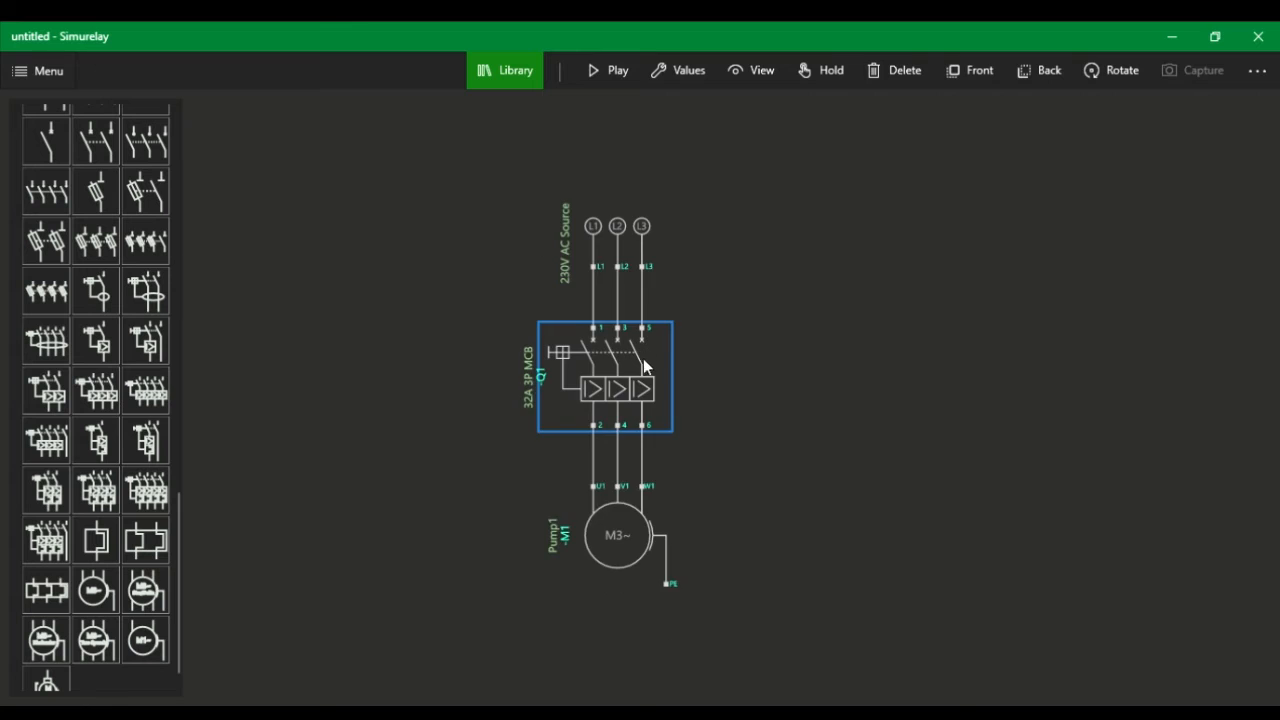
{"action": "scroll", "coordinate": [662, 480], "scroll_direction": "up", "scroll_amount": 1}
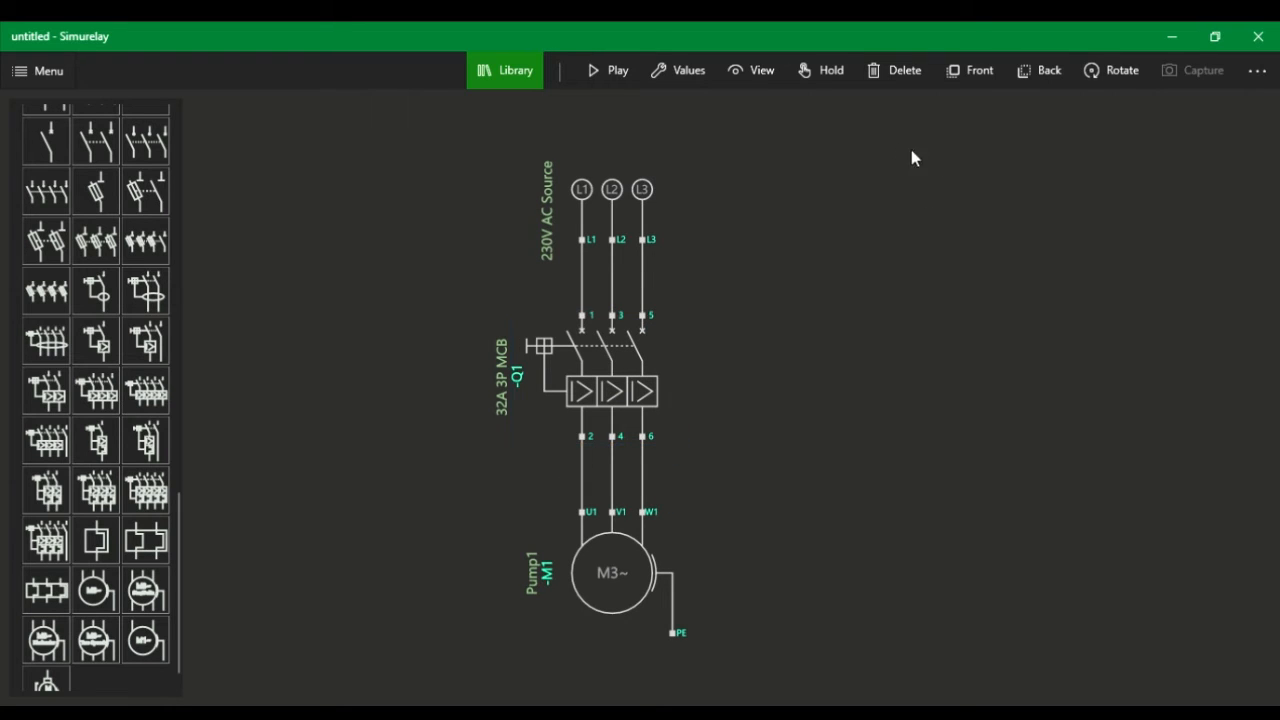
Simulate the circuit, closing the breaker to run the motor and reopening it, and stop the simulation
{"action": "left_click", "coordinate": [605, 72]}
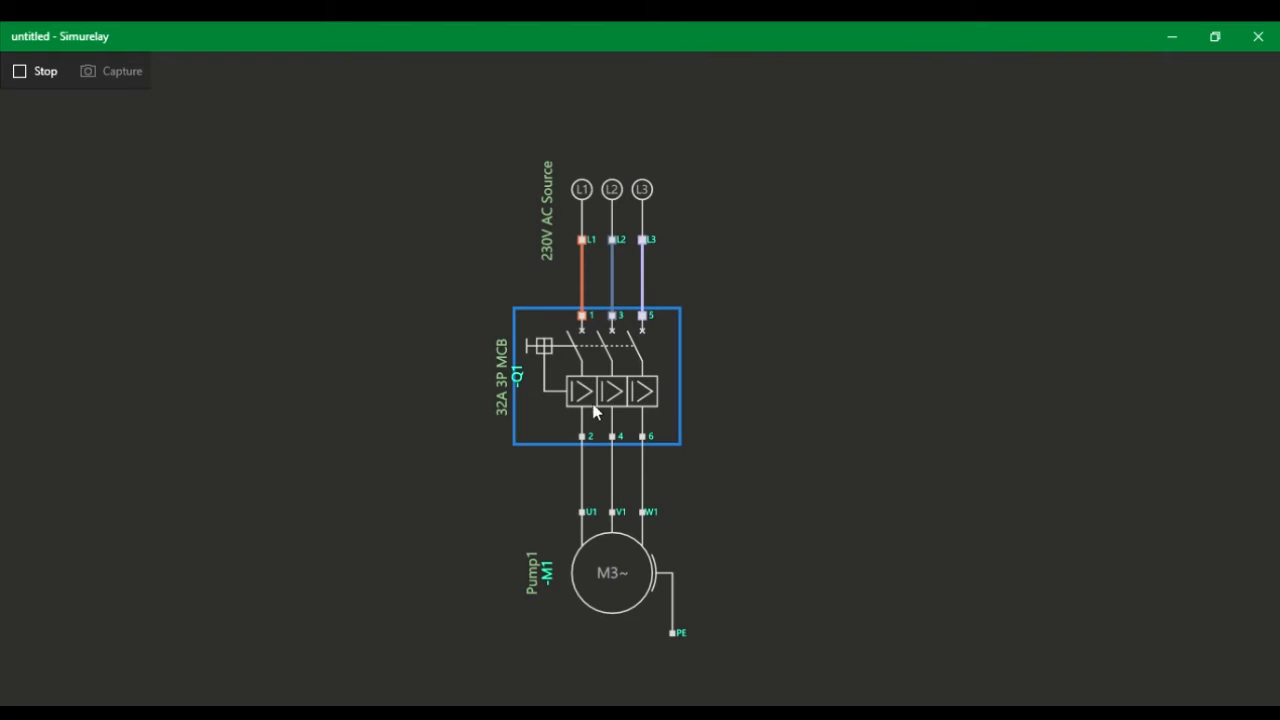
{"action": "left_click", "coordinate": [541, 367]}
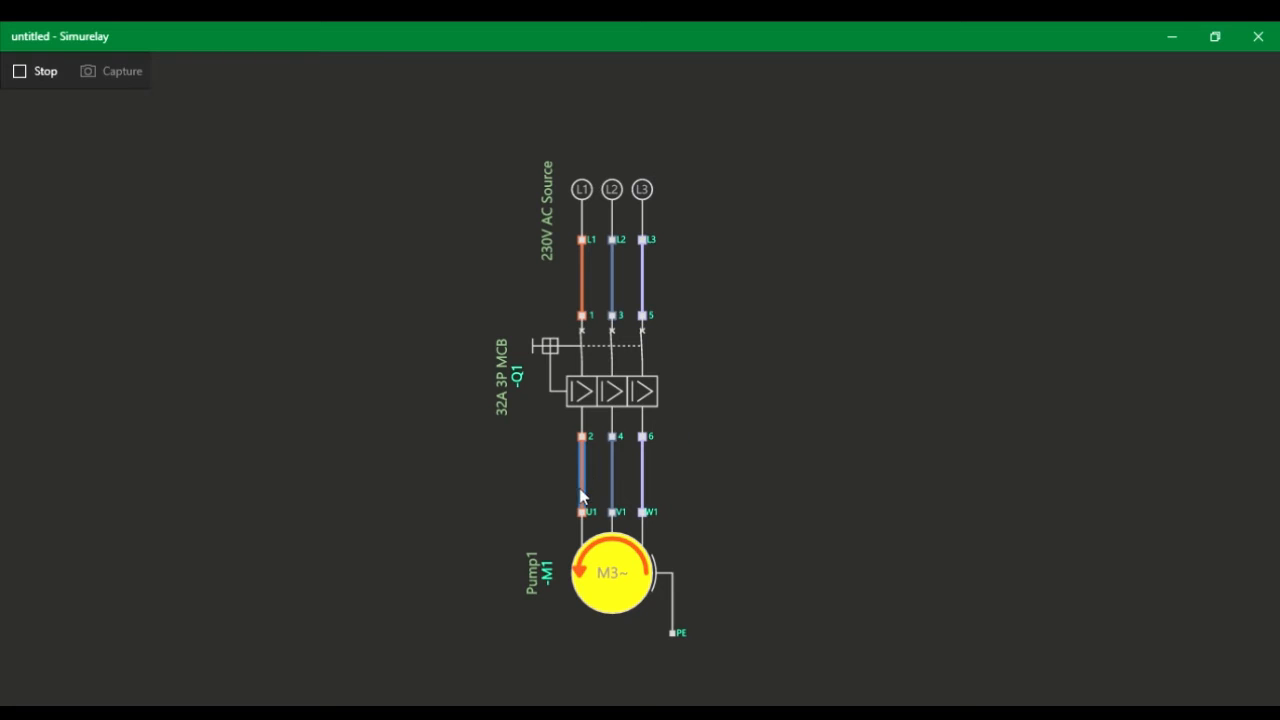
{"action": "left_click", "coordinate": [544, 350]}
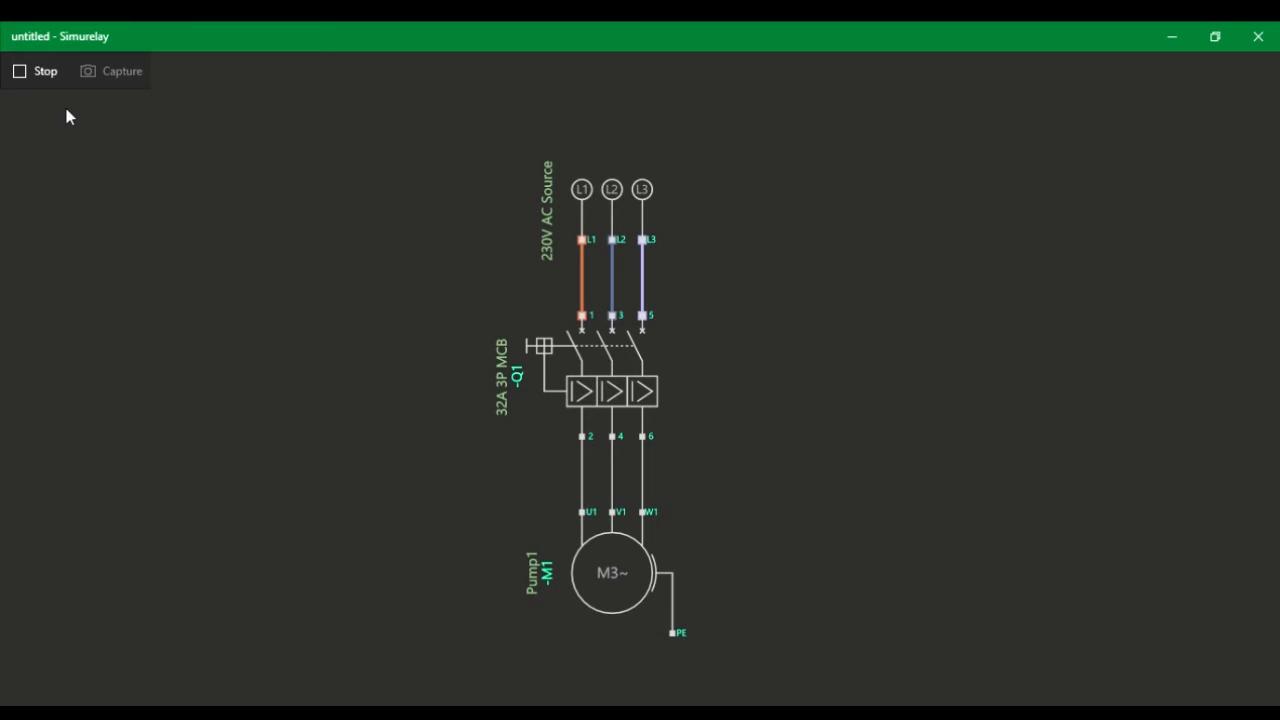
{"action": "left_click", "coordinate": [23, 75]}
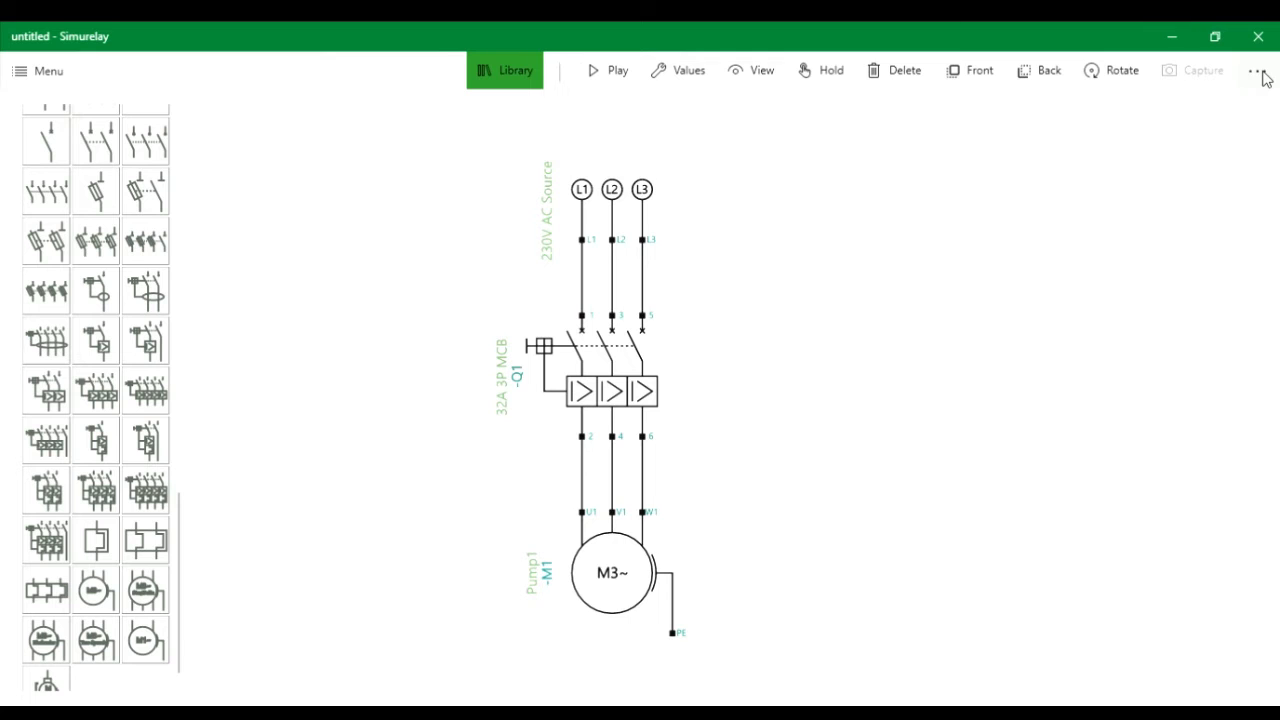
Switch the workspace from the light theme back to the dark theme
{"action": "left_click", "coordinate": [1260, 117]}
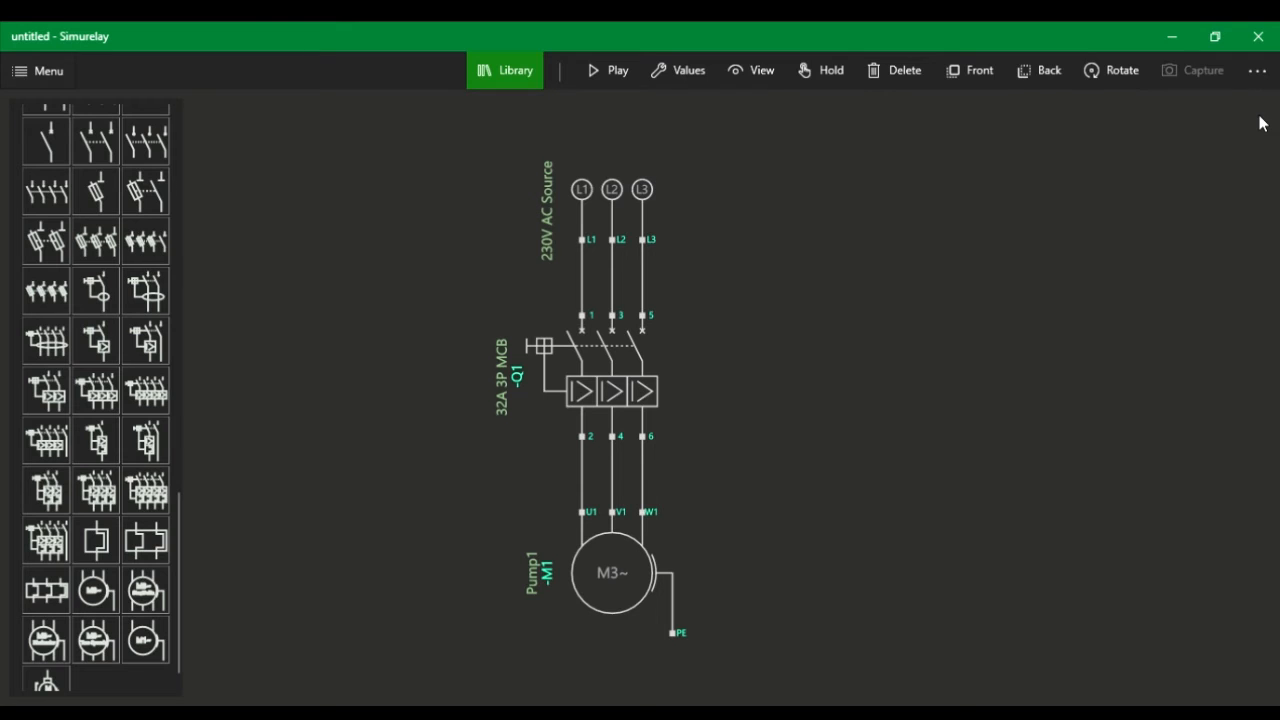
Delete the three wires linking breaker outputs 2, 4 and 6 to motor terminals U1, V1 and W1
{"action": "scroll", "coordinate": [484, 573], "scroll_direction": "down", "scroll_amount": 4}
{"action": "scroll", "coordinate": [484, 572], "scroll_direction": "up", "scroll_amount": 2}
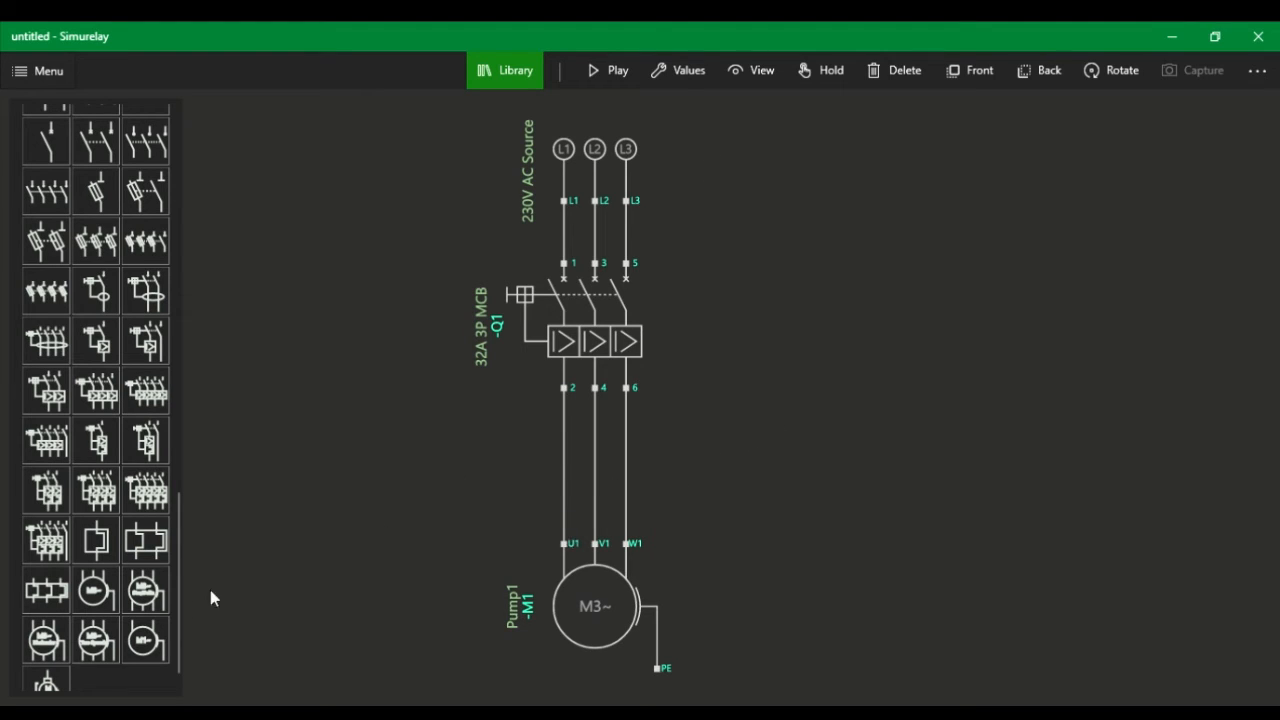
{"action": "left_click", "coordinate": [564, 480]}
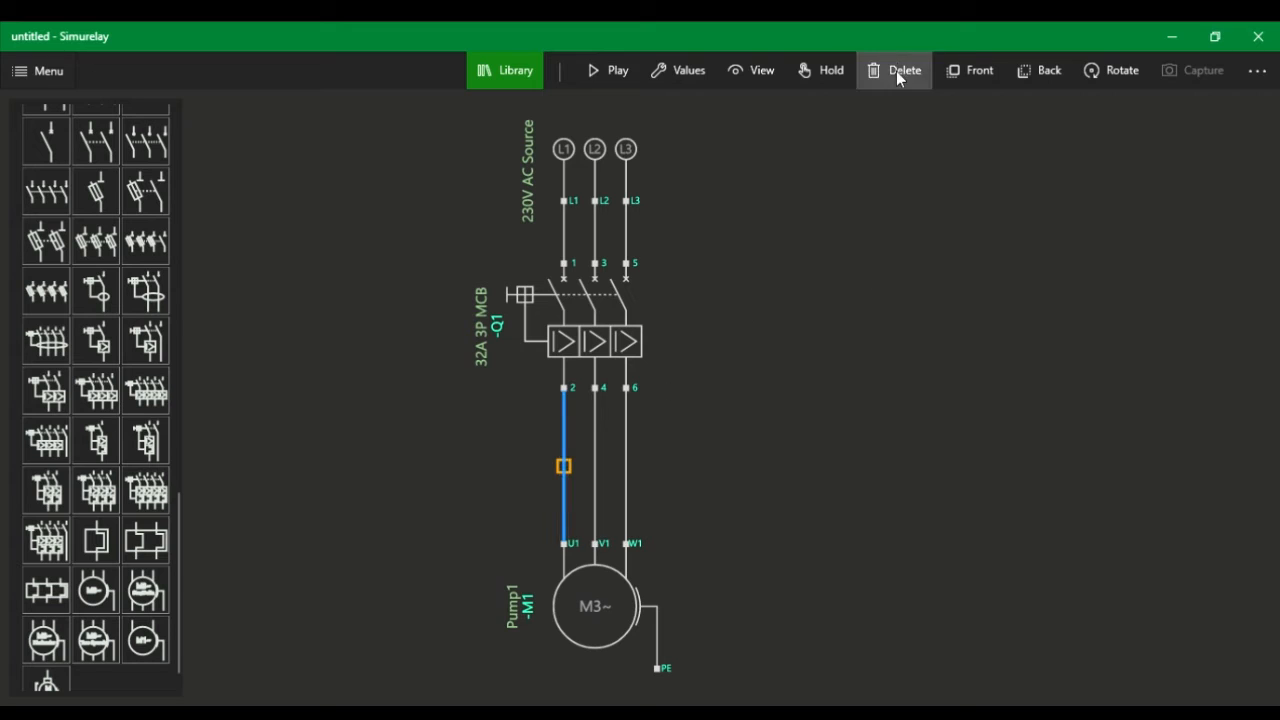
{"action": "left_click", "coordinate": [896, 71]}
{"action": "left_click", "coordinate": [597, 480]}
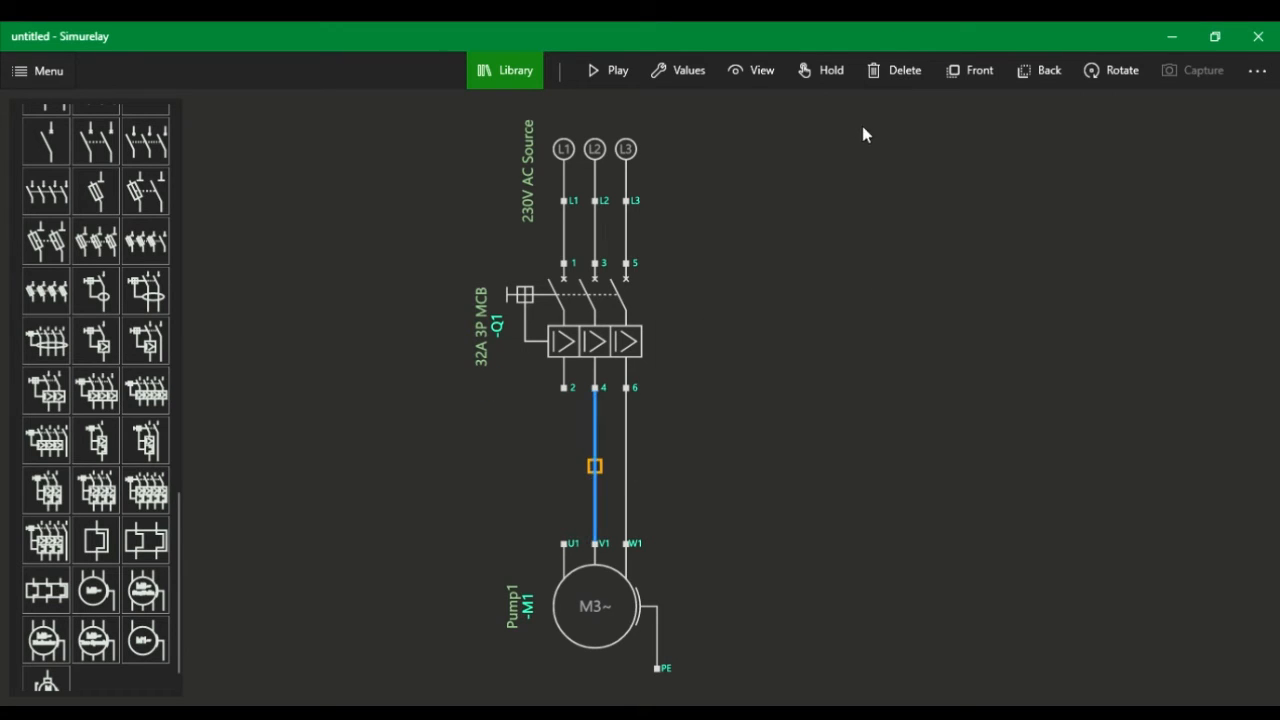
{"action": "left_click", "coordinate": [897, 69]}
{"action": "left_click", "coordinate": [626, 479]}
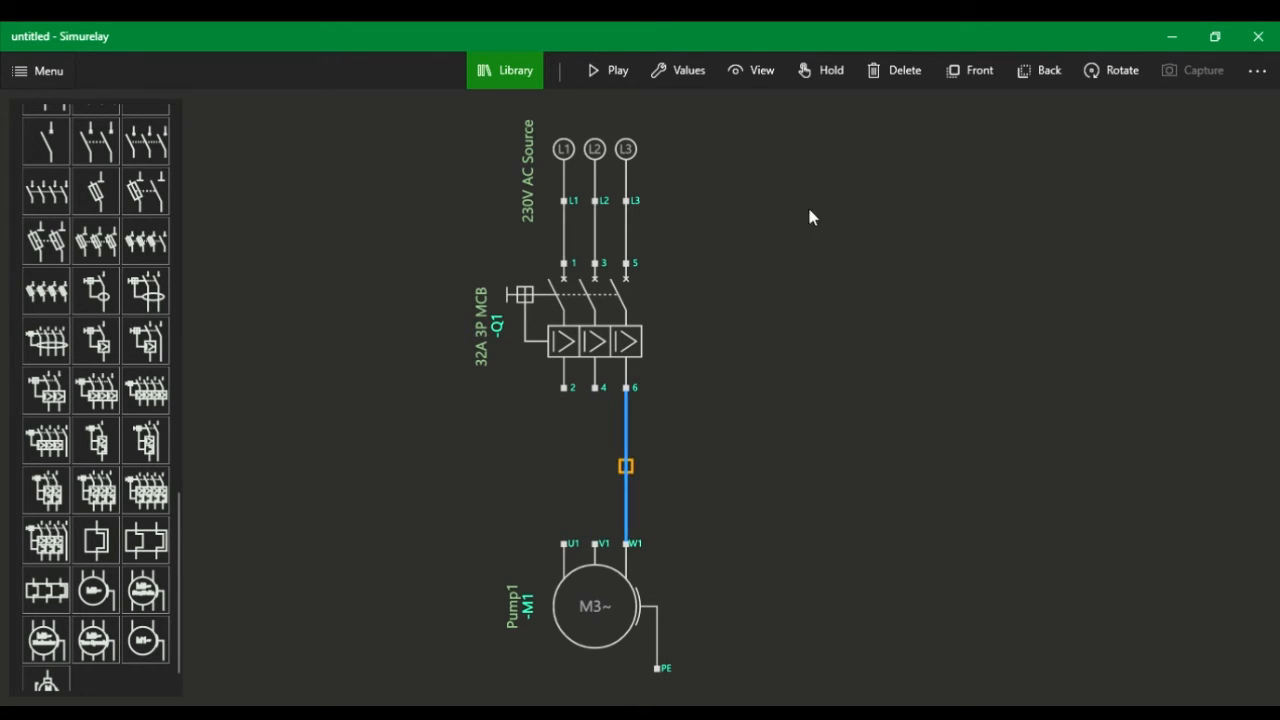
{"action": "left_click", "coordinate": [895, 74]}
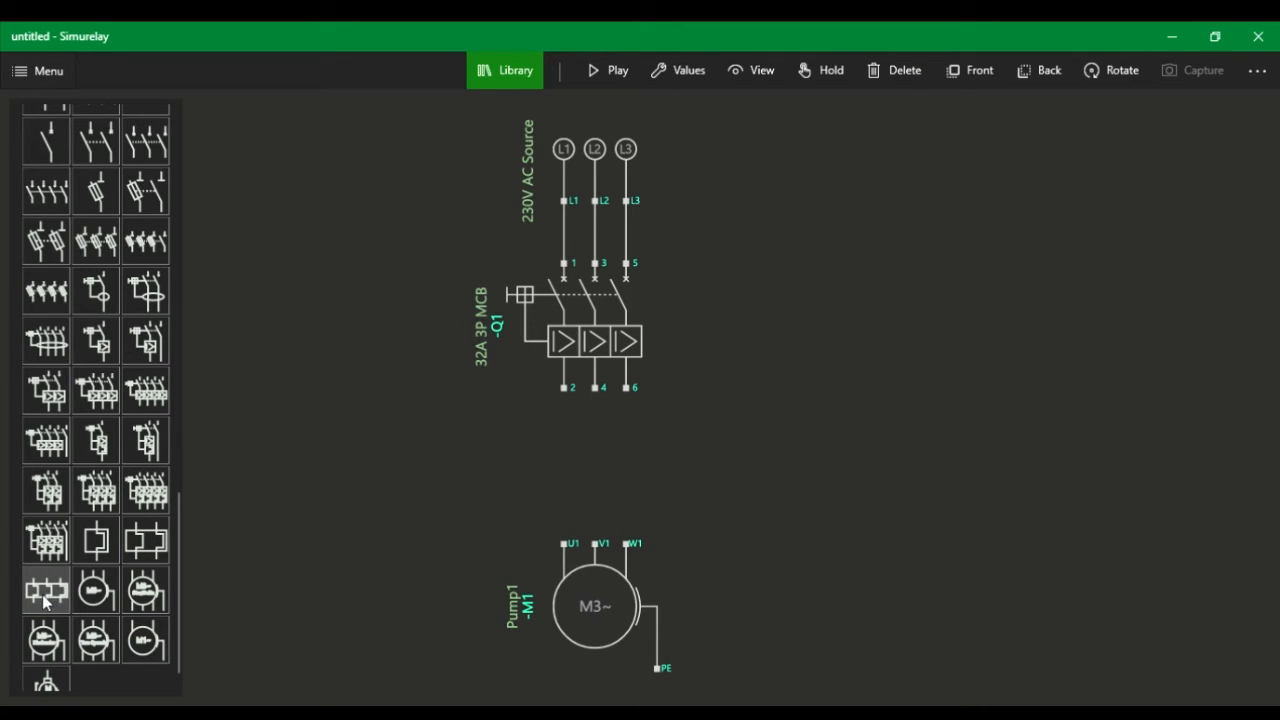
Insert a three-pole thermal overload relay between the breaker and the motor and wire it in on all three phases
{"action": "left_click_drag", "start_coordinate": [45, 600], "coordinate": [636, 452]}
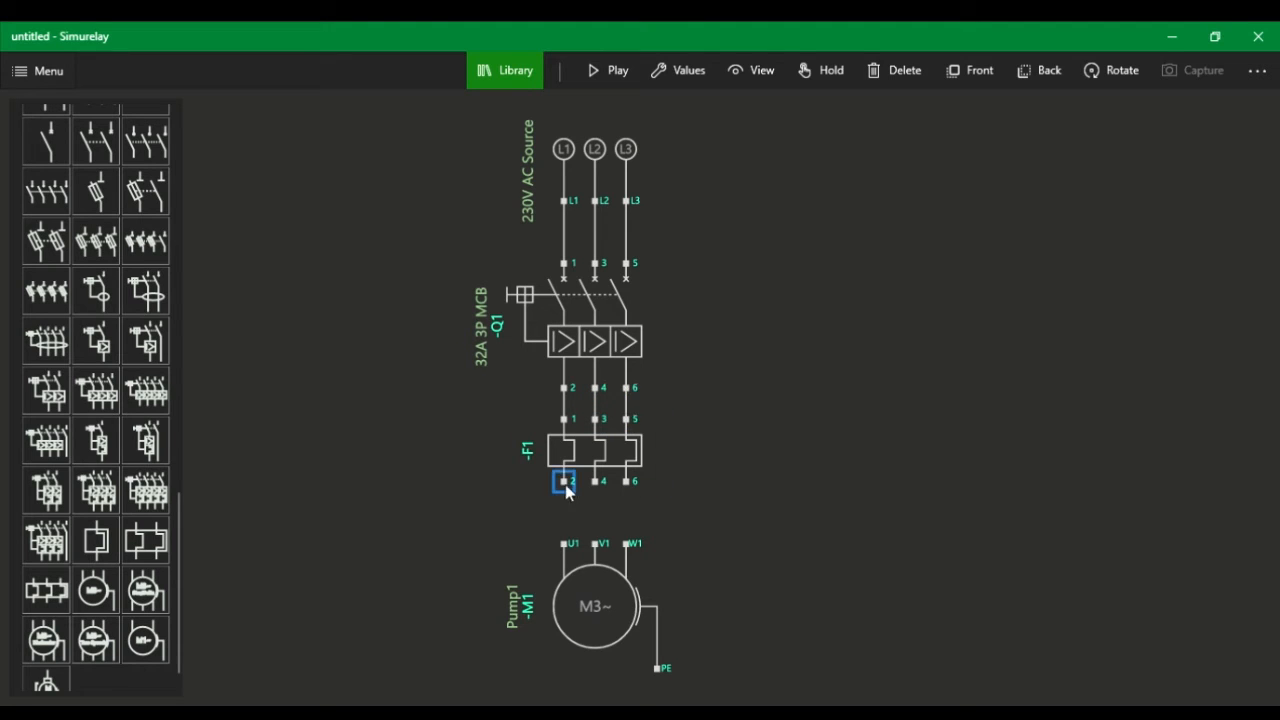
{"action": "left_click_drag", "start_coordinate": [564, 483], "coordinate": [565, 544]}
{"action": "left_click_drag", "start_coordinate": [597, 481], "coordinate": [628, 542]}
{"action": "left_click", "coordinate": [638, 488]}
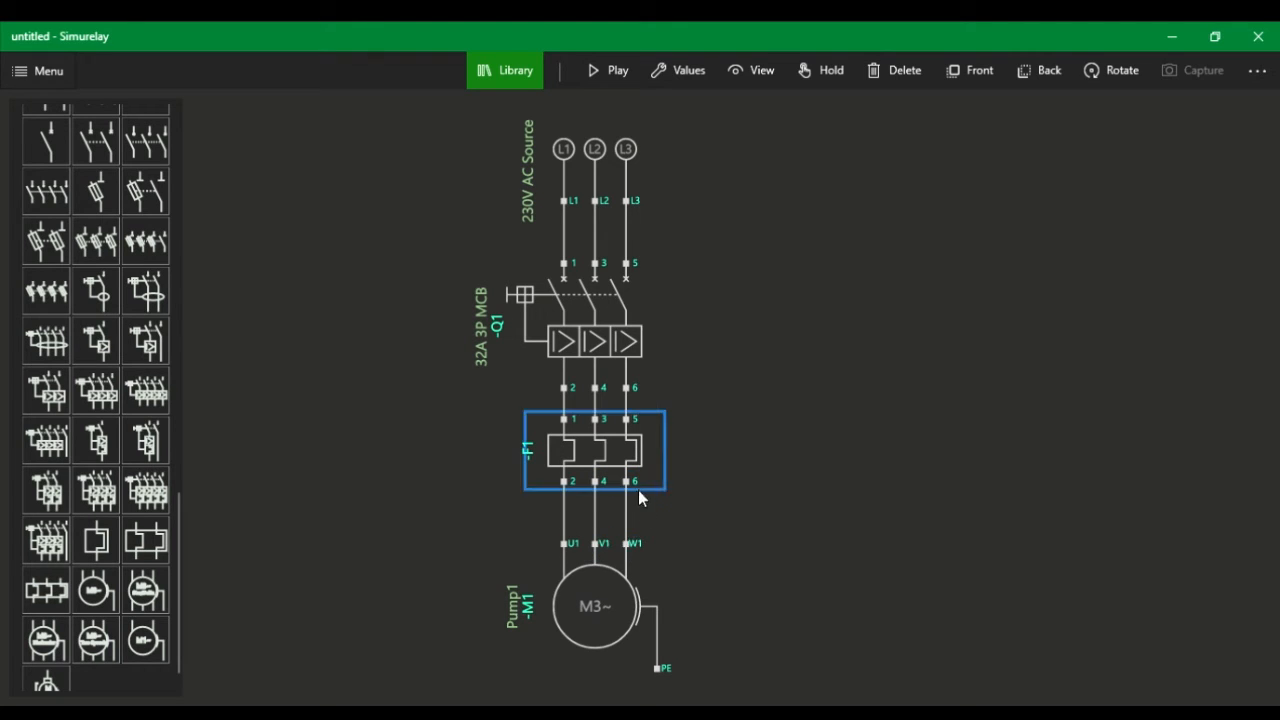
{"action": "scroll", "coordinate": [548, 440], "scroll_direction": "up", "scroll_amount": 2}
{"action": "scroll", "coordinate": [555, 460], "scroll_direction": "up", "scroll_amount": 1}
{"action": "scroll", "coordinate": [535, 461], "scroll_direction": "down", "scroll_amount": 4}
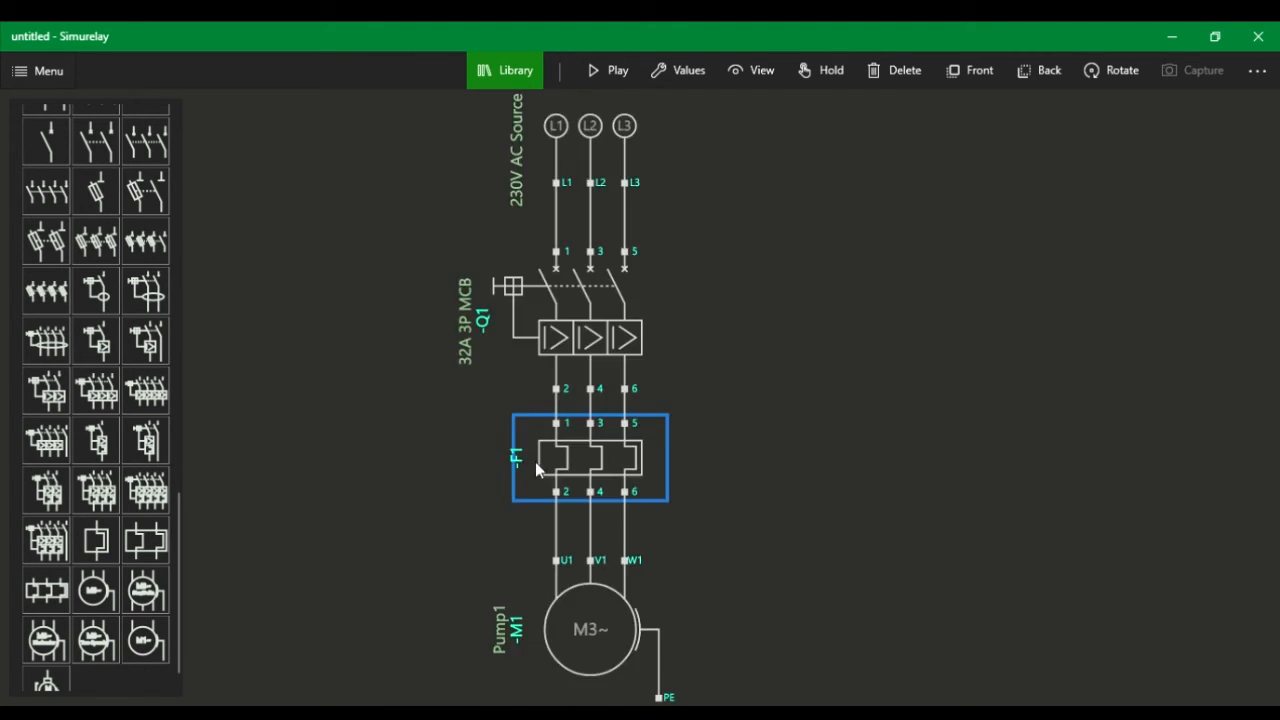
{"action": "scroll", "coordinate": [618, 458], "scroll_direction": "up", "scroll_amount": 1}
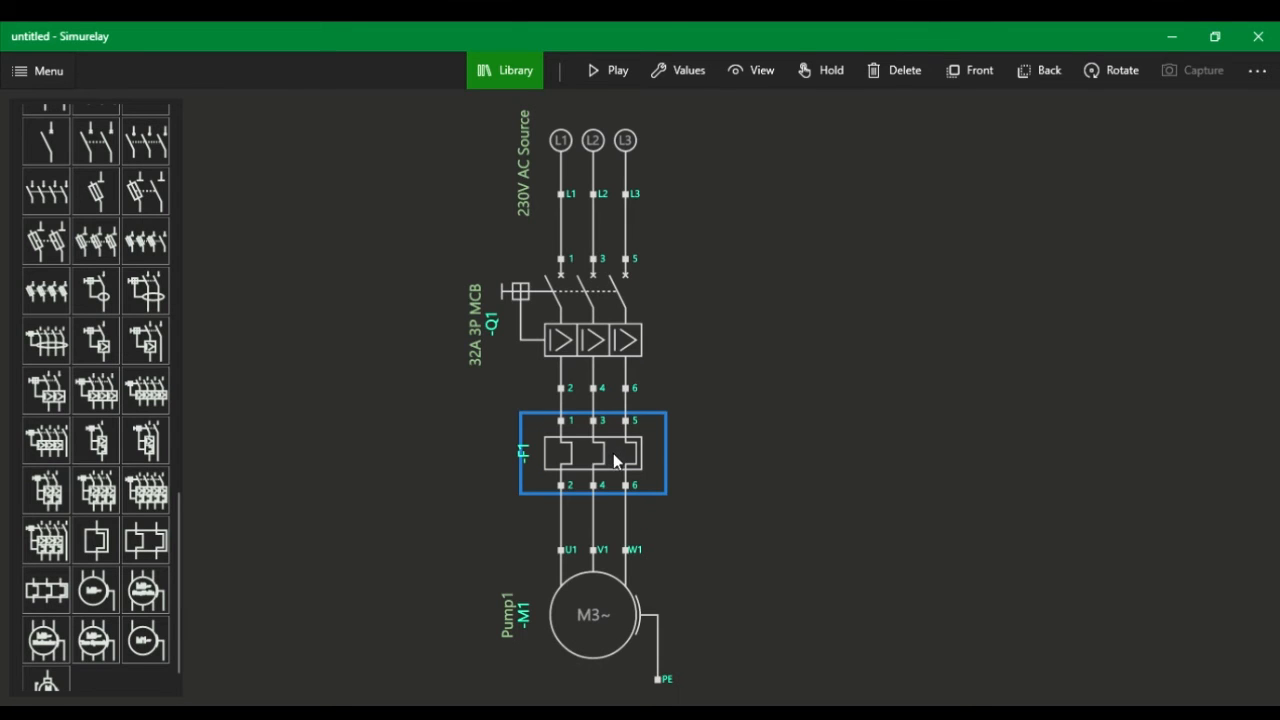
{"action": "scroll", "coordinate": [603, 475], "scroll_direction": "down", "scroll_amount": 1}
{"action": "left_click", "coordinate": [601, 478]}
{"action": "scroll", "coordinate": [674, 474], "scroll_direction": "up", "scroll_amount": 1}
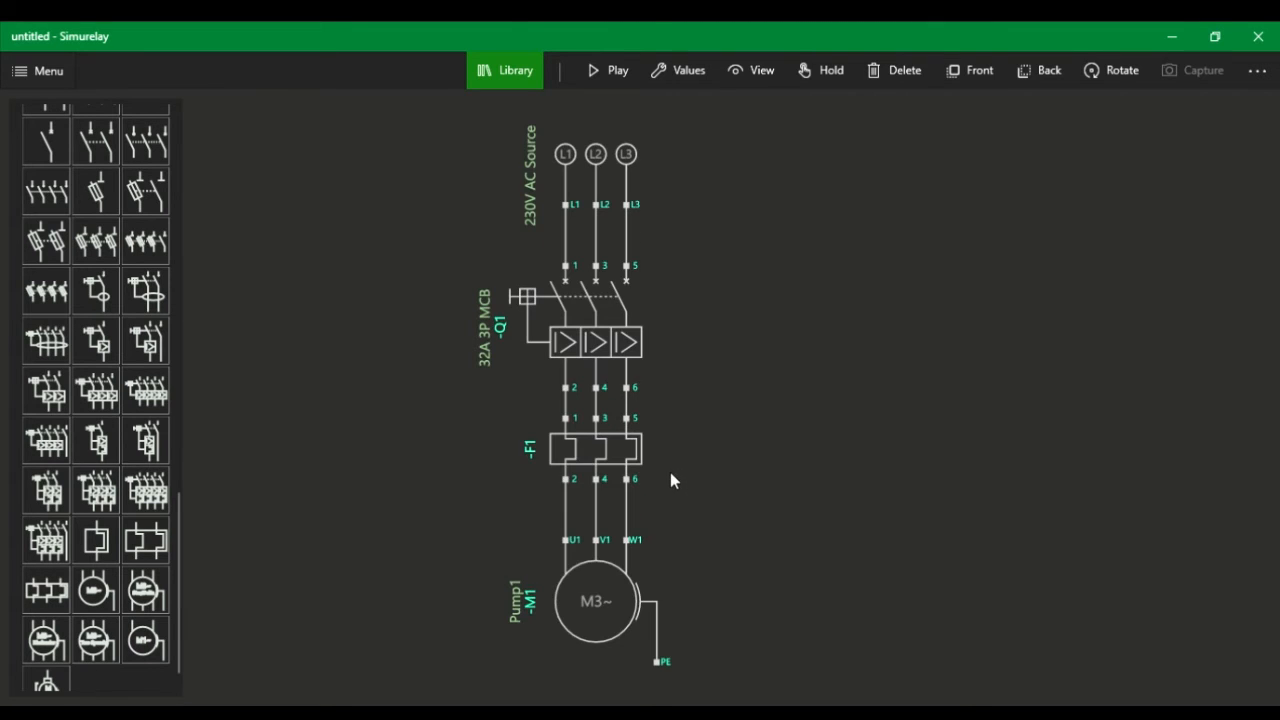
{"action": "left_click", "coordinate": [592, 459]}
{"action": "left_click", "coordinate": [624, 479]}
Simulate the circuit with the overload relay, closing and reopening the breaker, and stop the simulation
{"action": "left_click", "coordinate": [618, 72]}
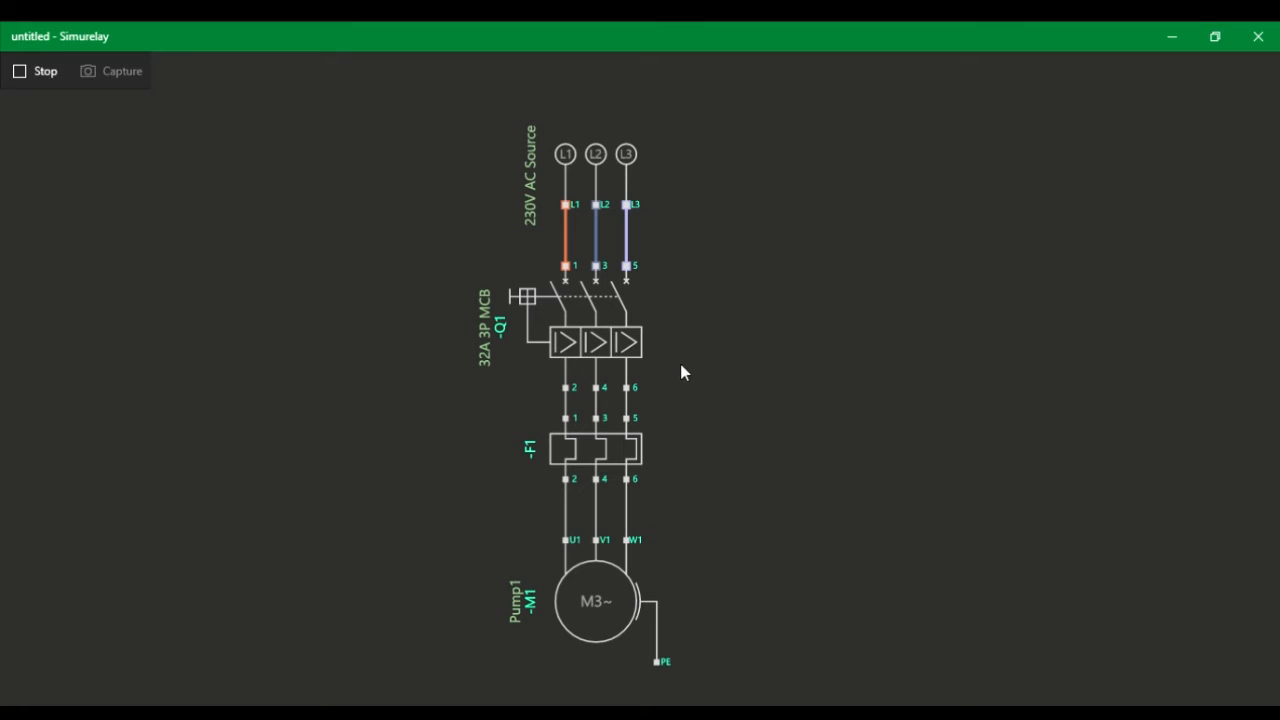
{"action": "left_click", "coordinate": [524, 294]}
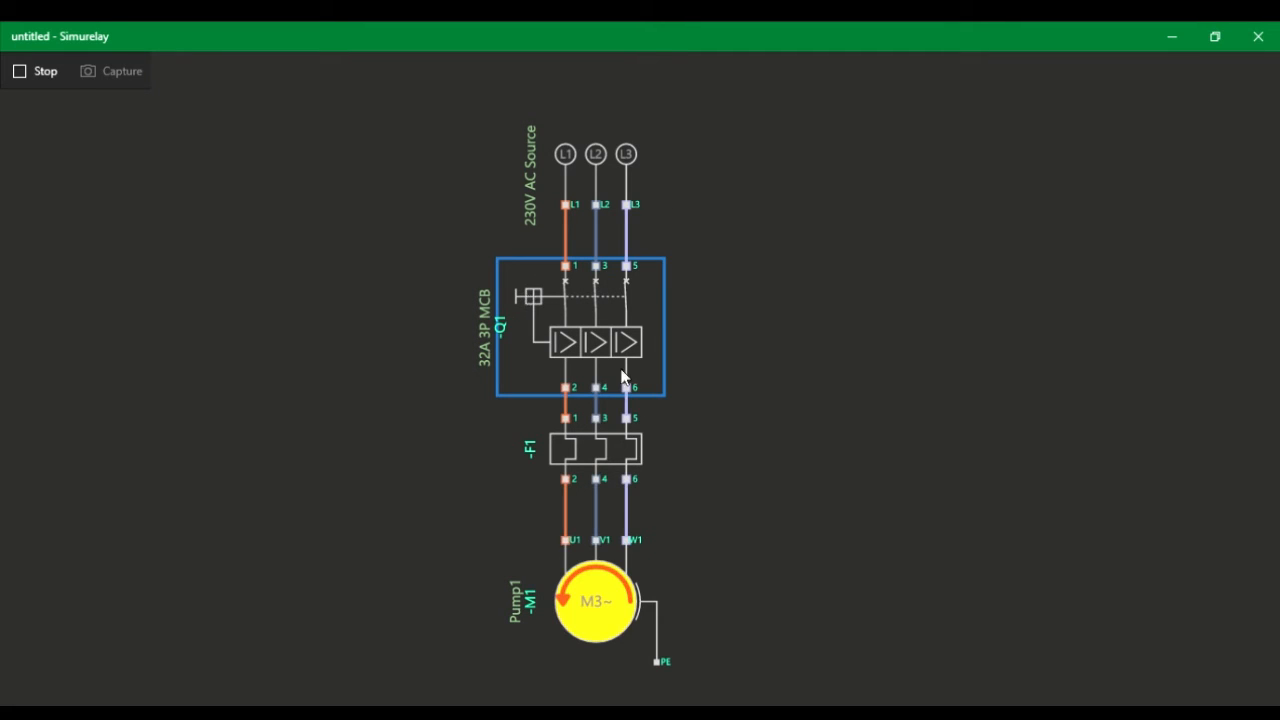
{"action": "left_click", "coordinate": [544, 301]}
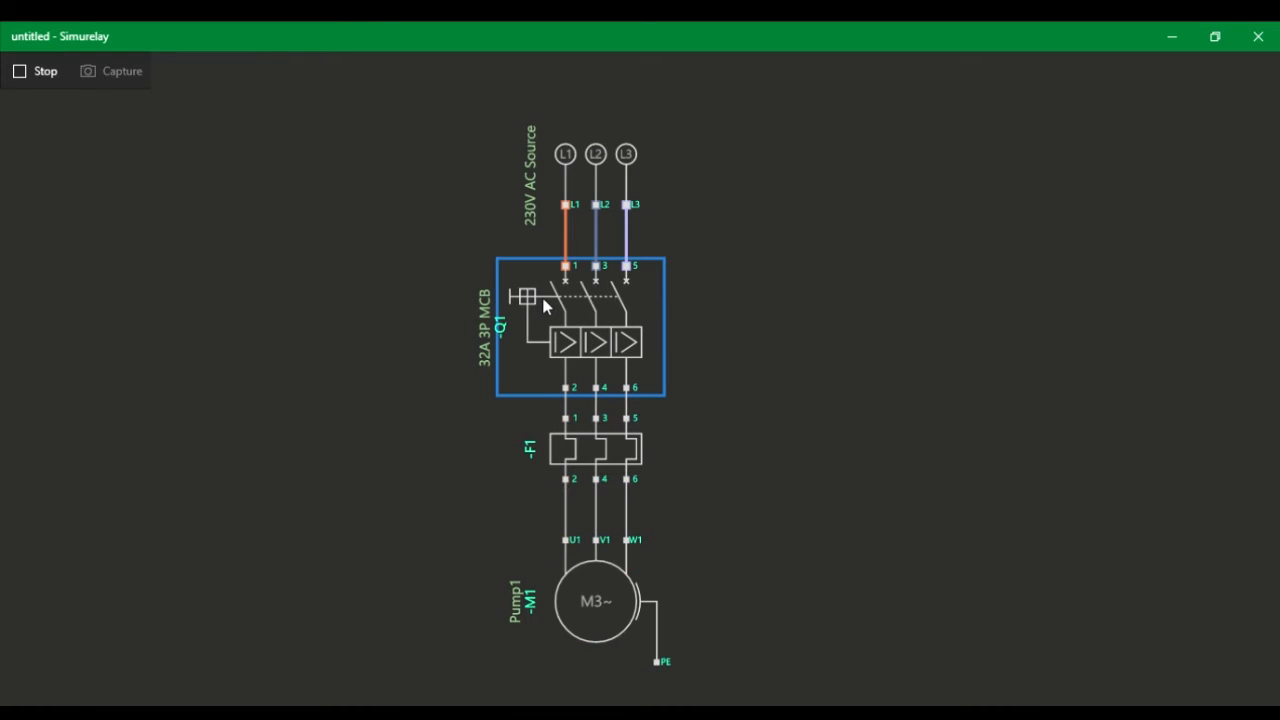
{"action": "left_click", "coordinate": [38, 76]}
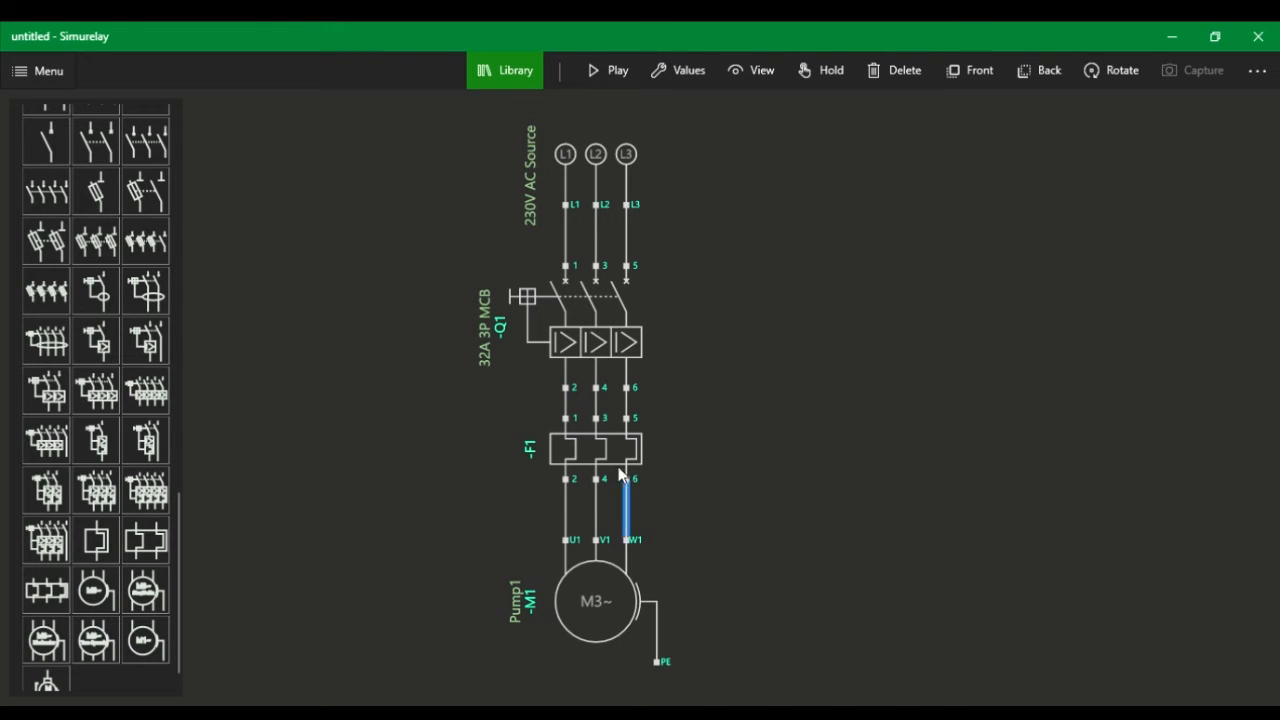
Replace the thermal overload relay with a three-pole normally open contactor contact between the breaker and the motor
{"action": "left_click", "coordinate": [612, 447]}
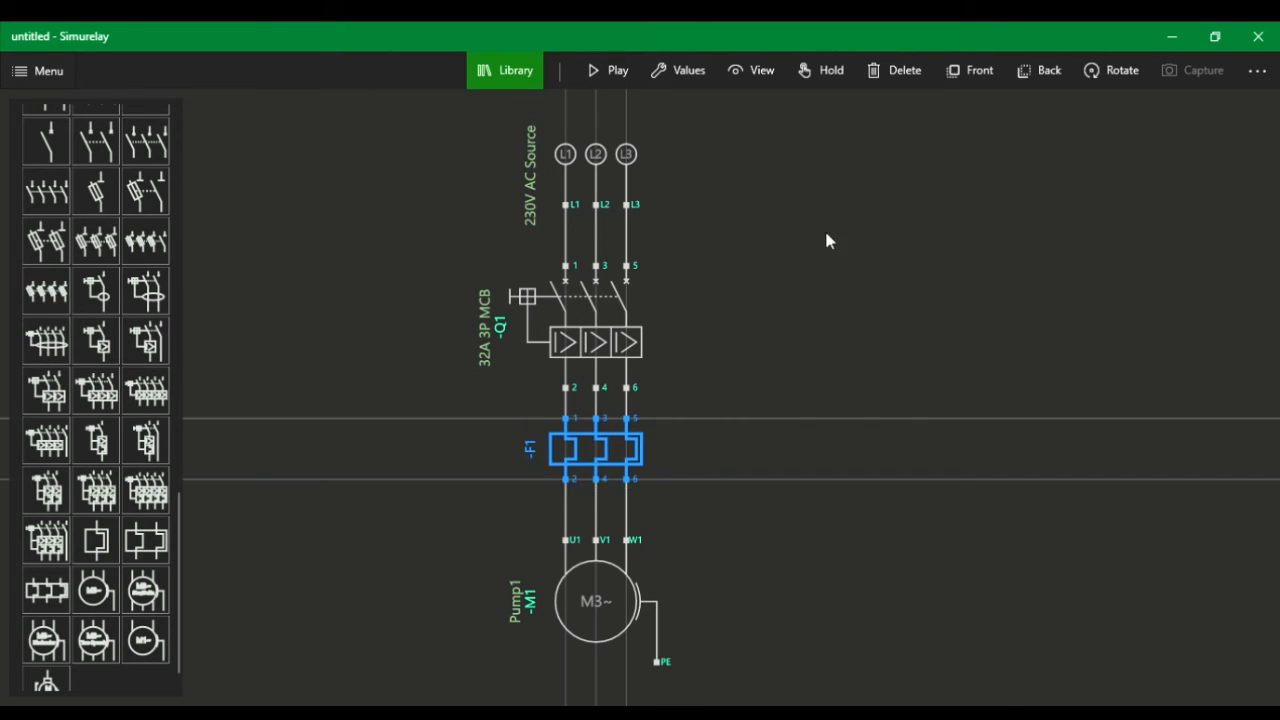
{"action": "left_click", "coordinate": [895, 73]}
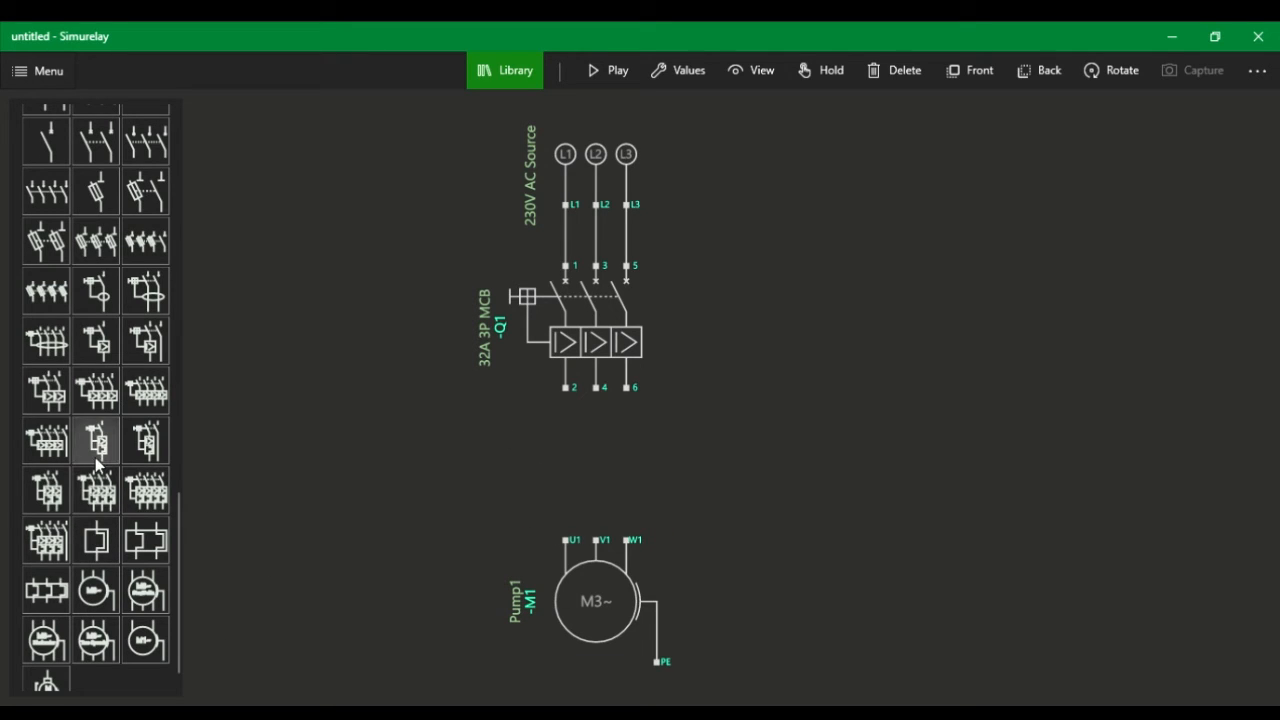
{"action": "scroll", "coordinate": [95, 525], "scroll_direction": "up", "scroll_amount": 2}
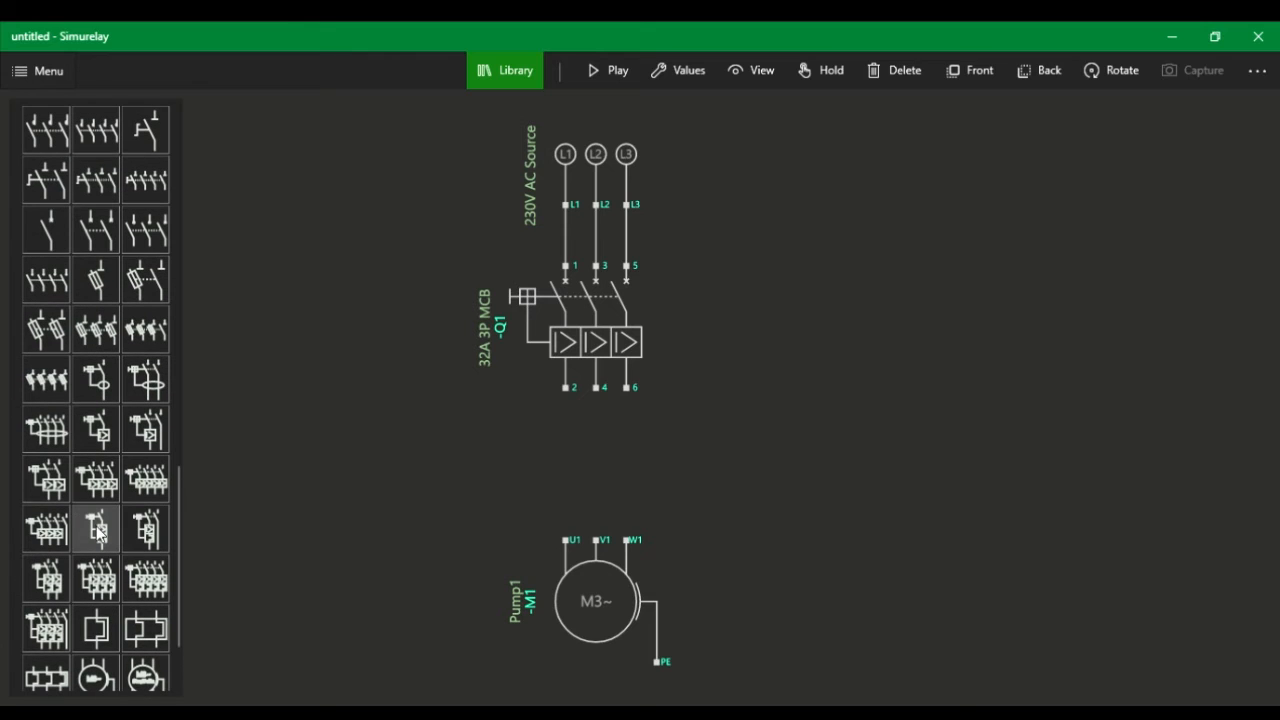
{"action": "scroll", "coordinate": [103, 548], "scroll_direction": "up", "scroll_amount": 2}
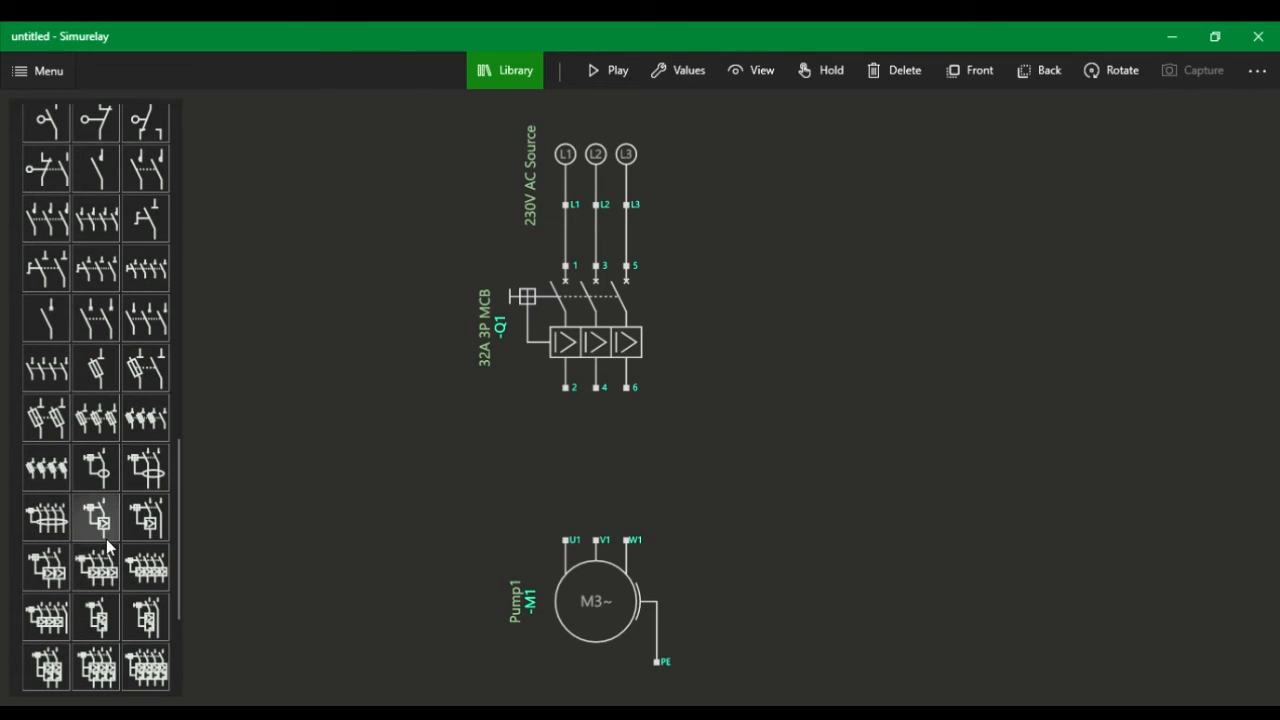
{"action": "scroll", "coordinate": [106, 545], "scroll_direction": "up", "scroll_amount": 2}
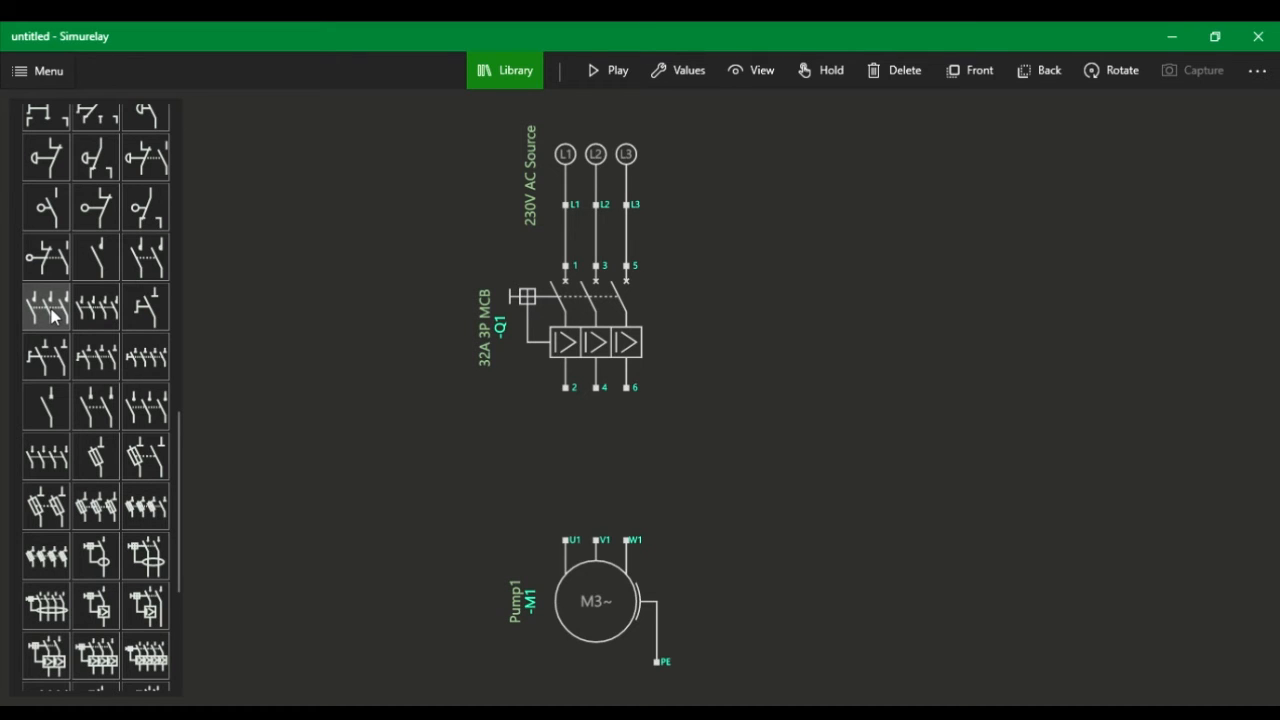
{"action": "left_click_drag", "start_coordinate": [47, 313], "coordinate": [641, 468]}
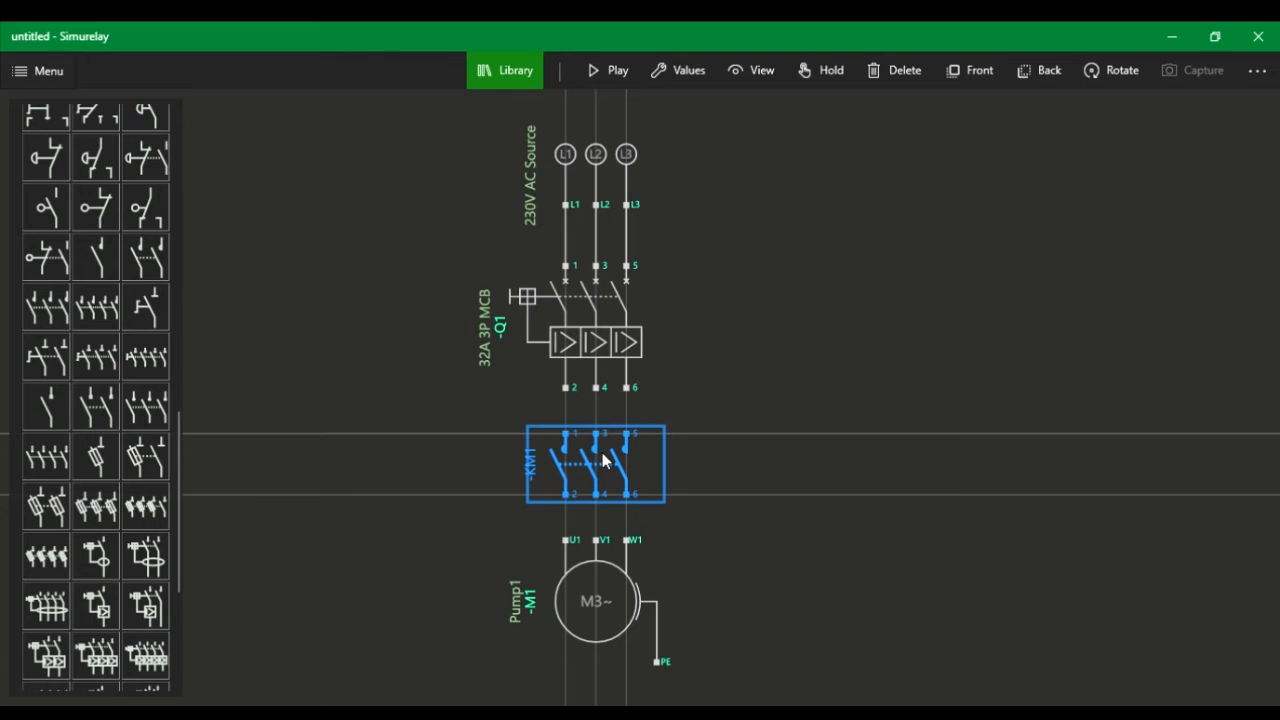
Wire breaker outputs 2, 4 and 6 to contactor terminals 1, 3 and 5
{"action": "left_click", "coordinate": [566, 389]}
{"action": "left_click", "coordinate": [566, 435]}
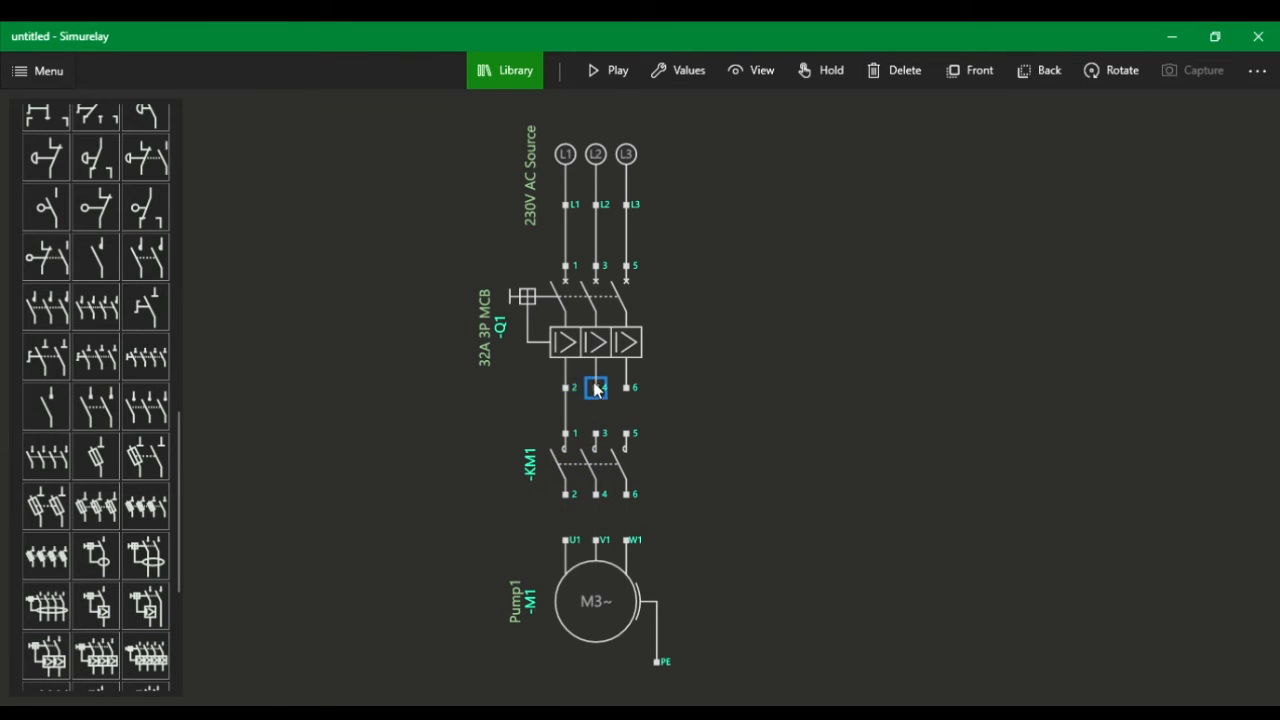
{"action": "left_click", "coordinate": [595, 388]}
{"action": "left_click", "coordinate": [596, 434]}
{"action": "left_click", "coordinate": [626, 388]}
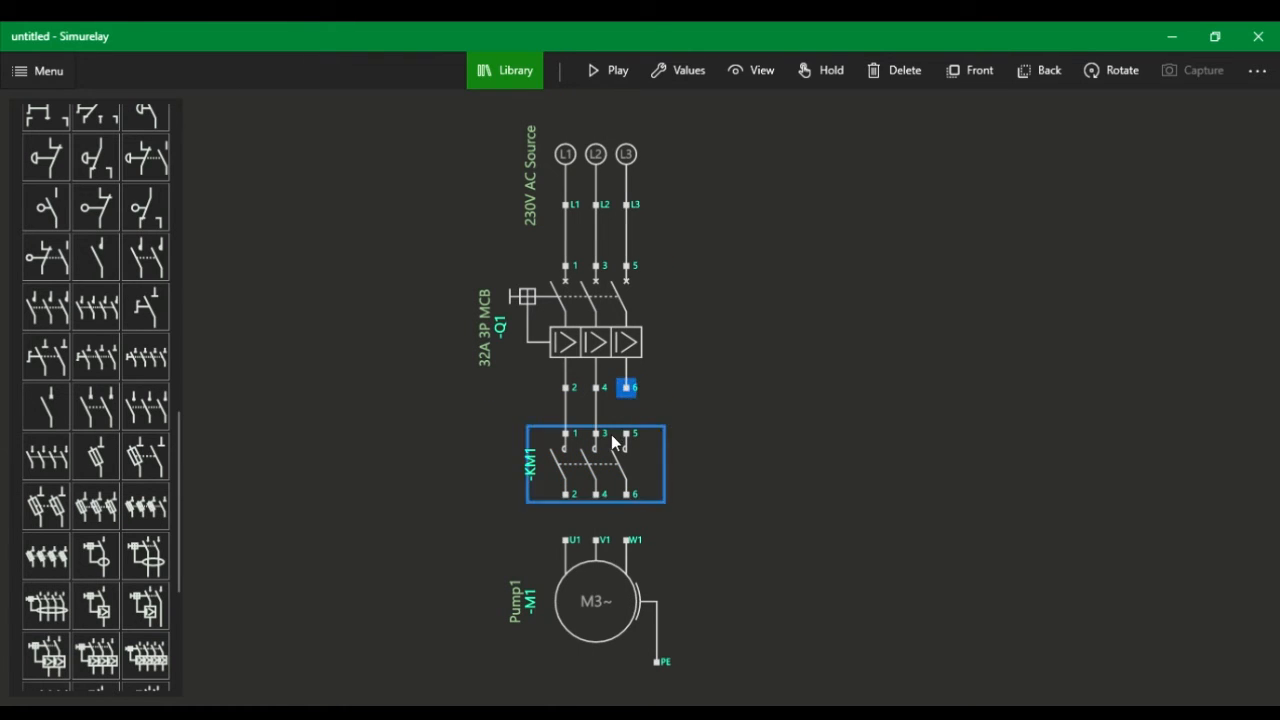
{"action": "left_click", "coordinate": [626, 435]}
Wire contactor terminals 2, 4 and 6 to motor terminals U1, V1 and W1
{"action": "left_click", "coordinate": [566, 494]}
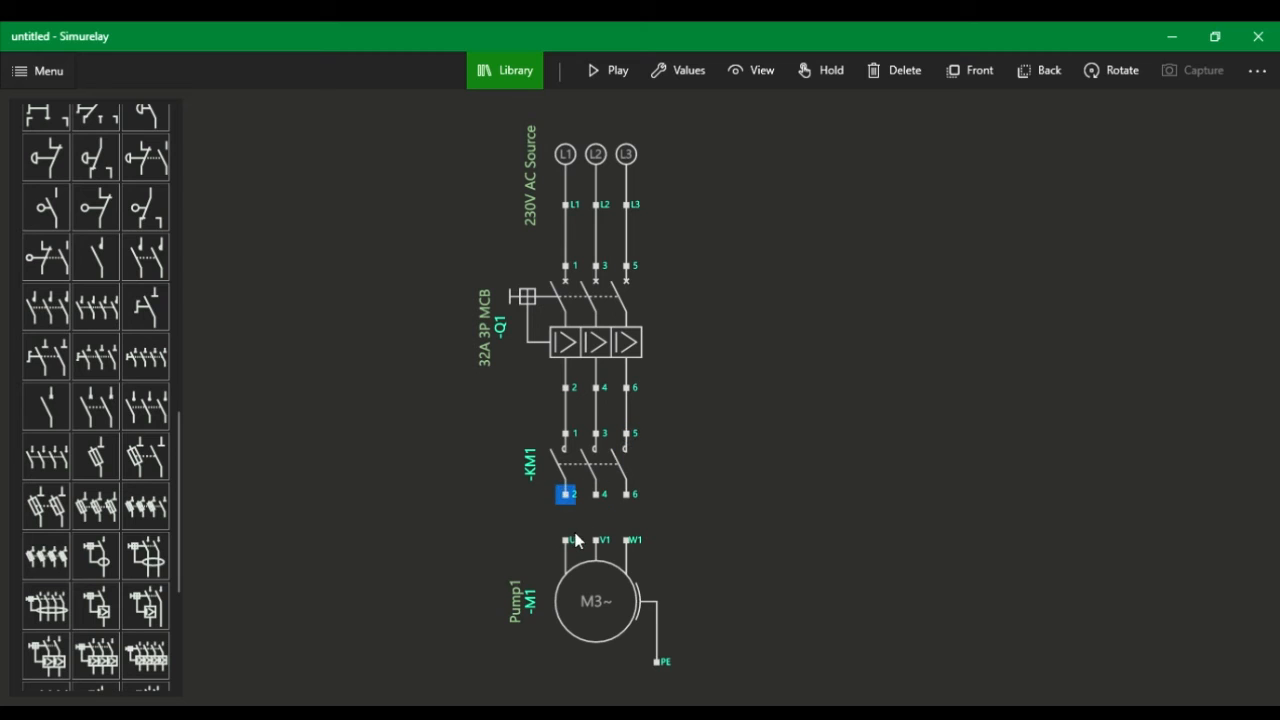
{"action": "left_click", "coordinate": [566, 540]}
{"action": "left_click", "coordinate": [596, 494]}
{"action": "left_click", "coordinate": [596, 540]}
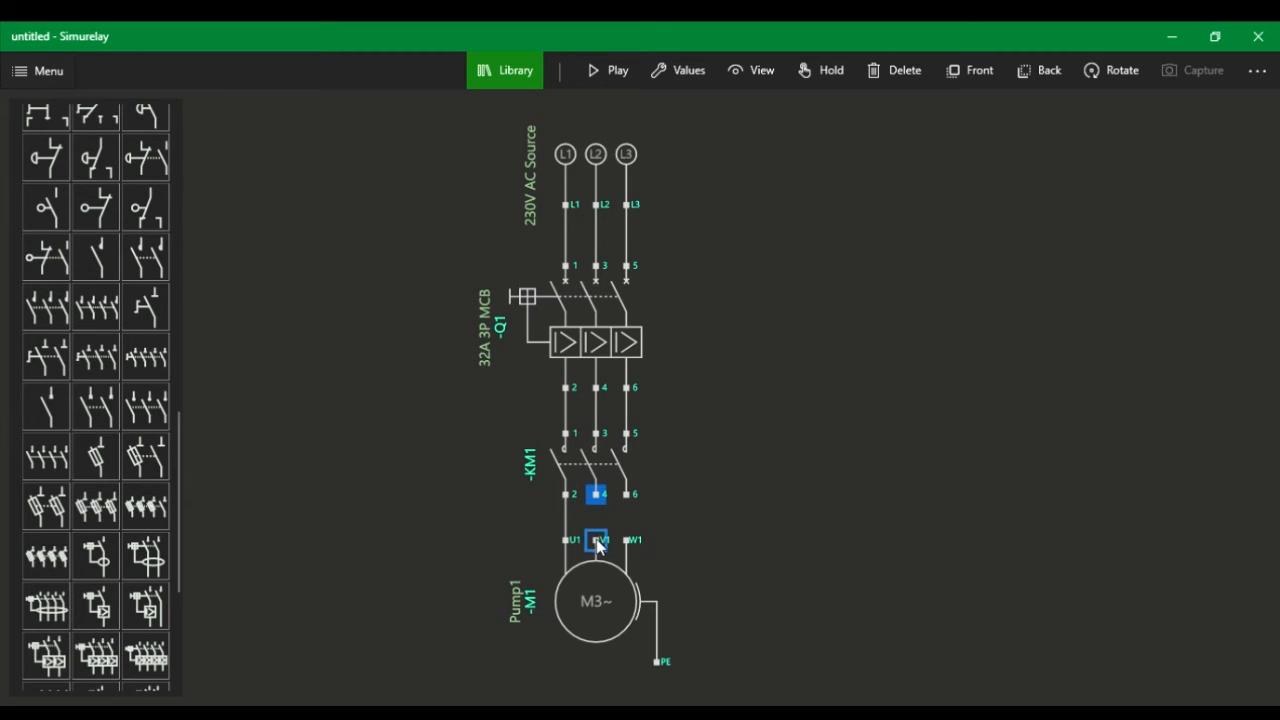
{"action": "left_click", "coordinate": [626, 494]}
{"action": "left_click", "coordinate": [626, 540]}
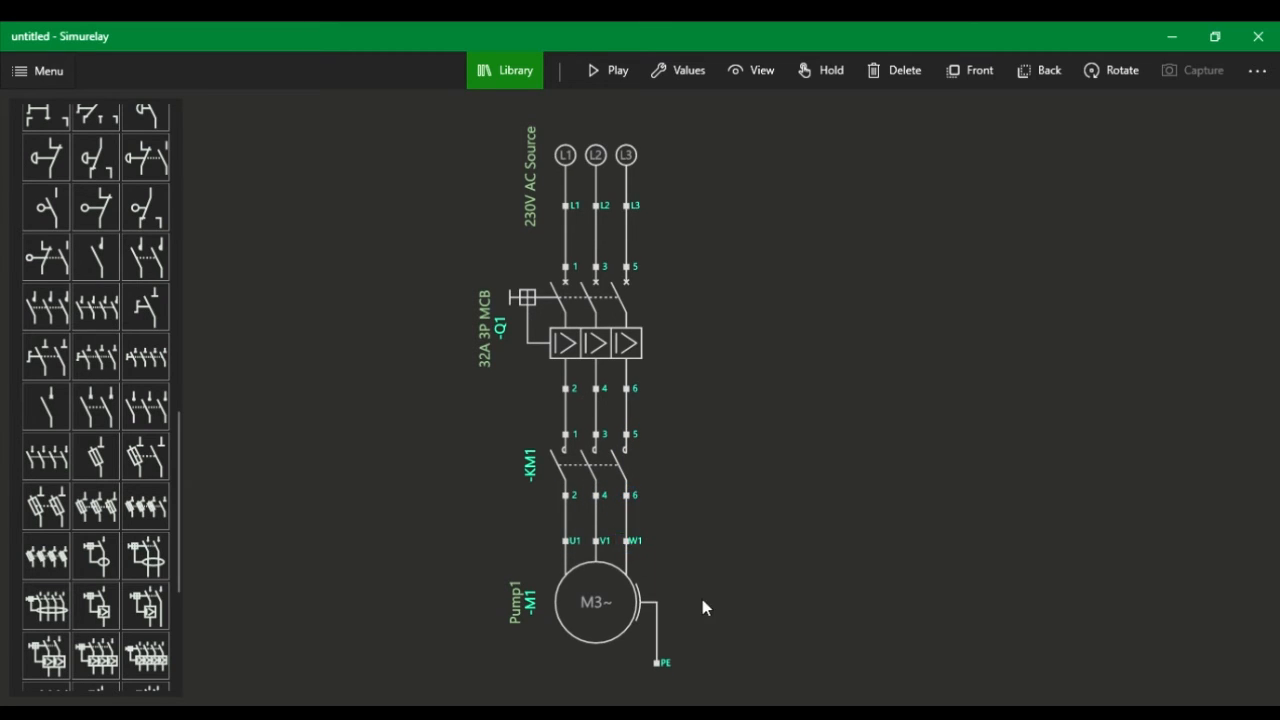
Simulate the circuit with the contactor contacts, closing only the breaker, and stop the simulation
{"action": "left_click", "coordinate": [660, 470]}
{"action": "scroll", "coordinate": [650, 404], "scroll_direction": "down", "scroll_amount": 4}
{"action": "scroll", "coordinate": [597, 516], "scroll_direction": "up", "scroll_amount": 7}
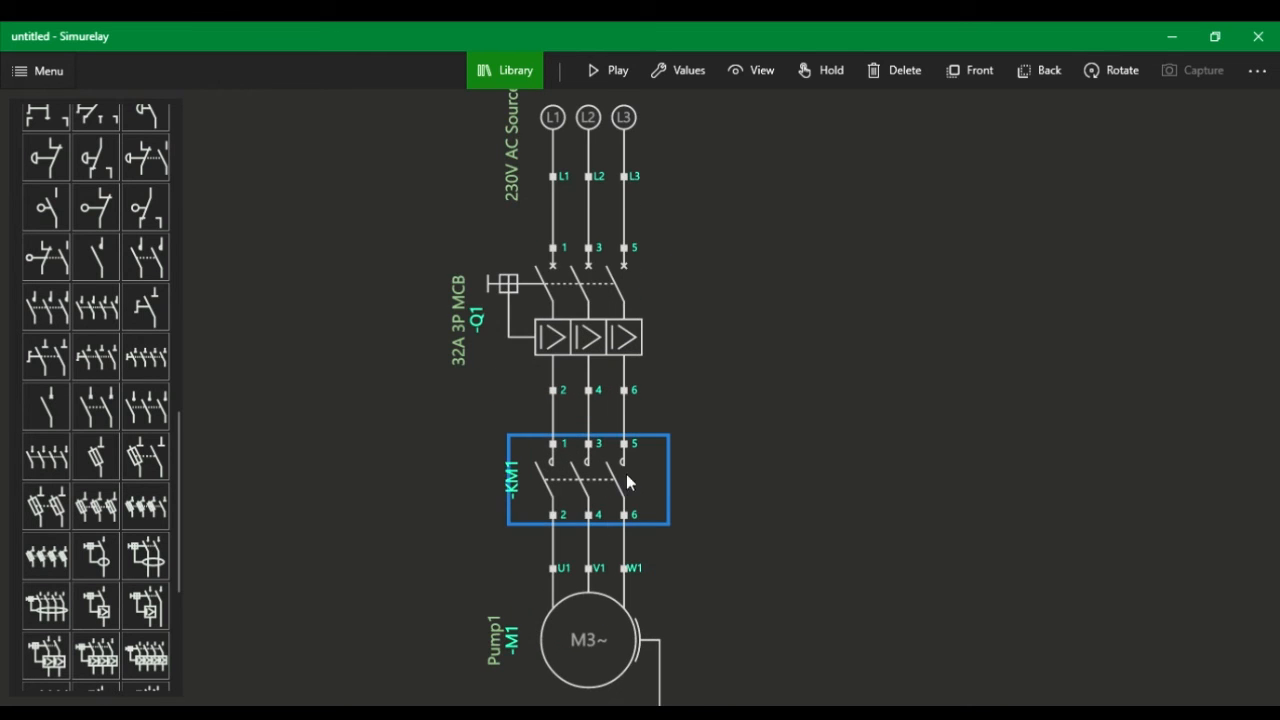
{"action": "scroll", "coordinate": [700, 498], "scroll_direction": "down", "scroll_amount": 5}
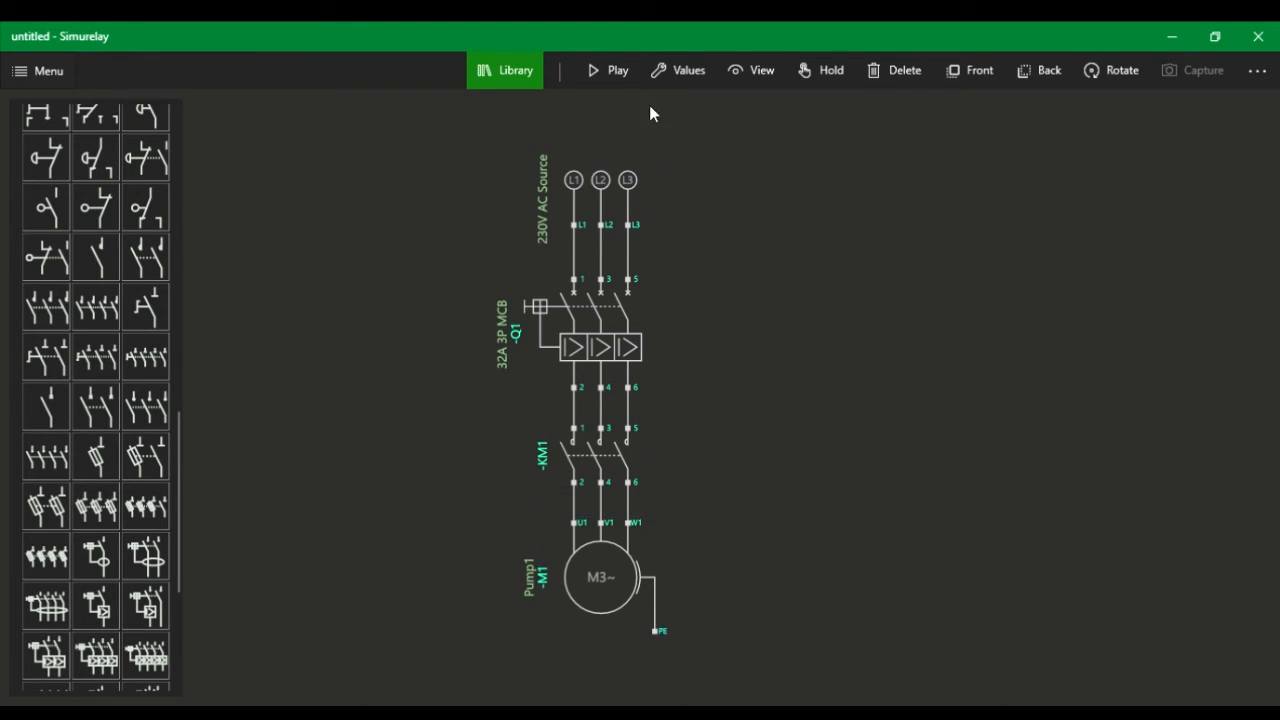
{"action": "left_click", "coordinate": [623, 83]}
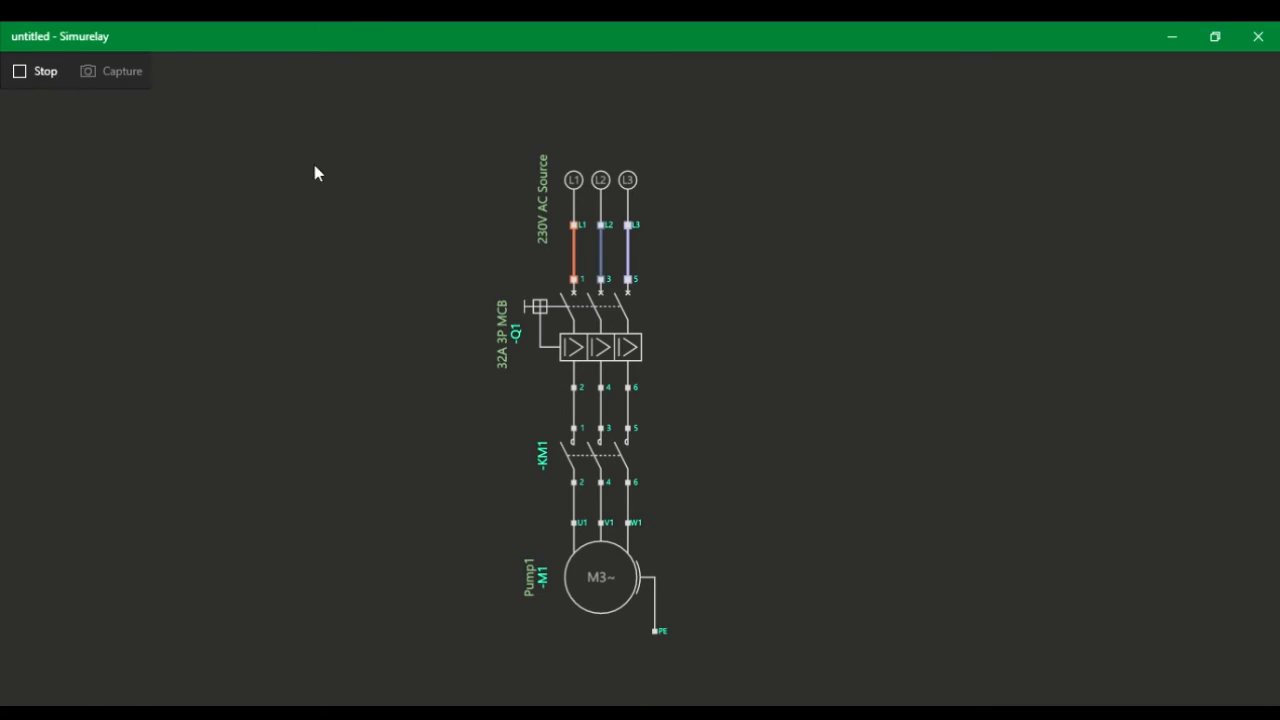
{"action": "left_click", "coordinate": [540, 308]}
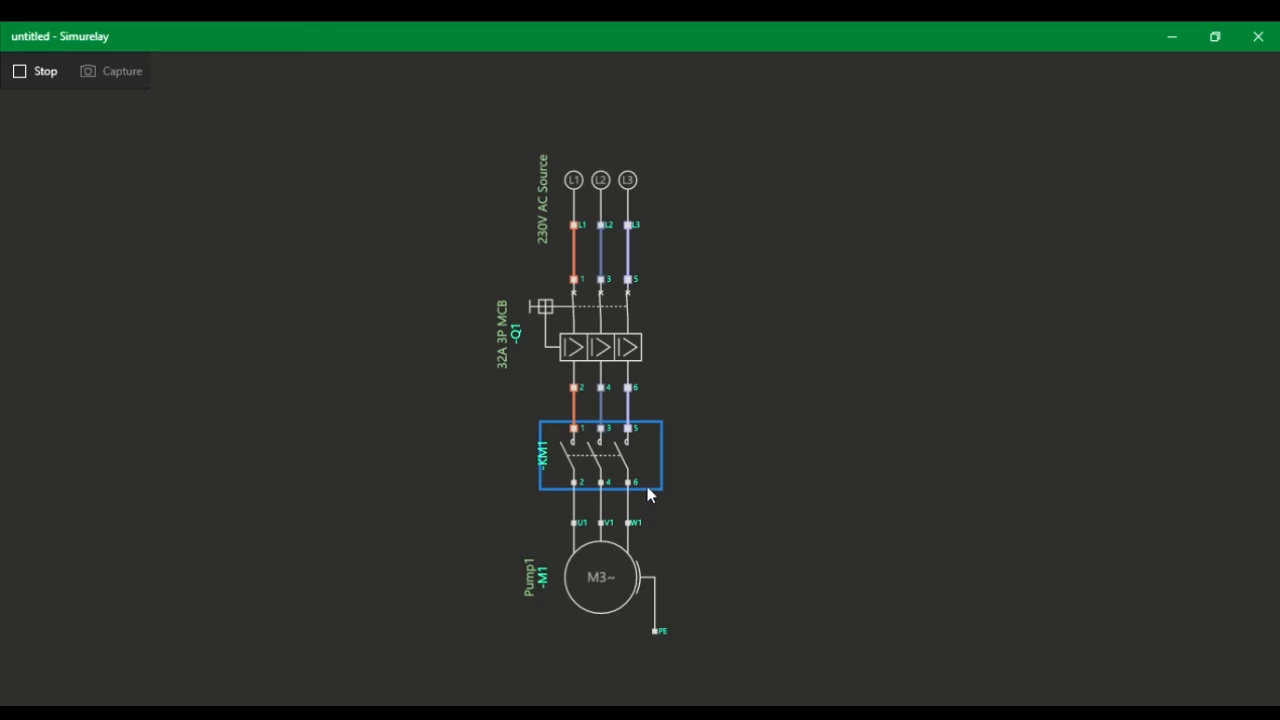
{"action": "left_click", "coordinate": [40, 84]}
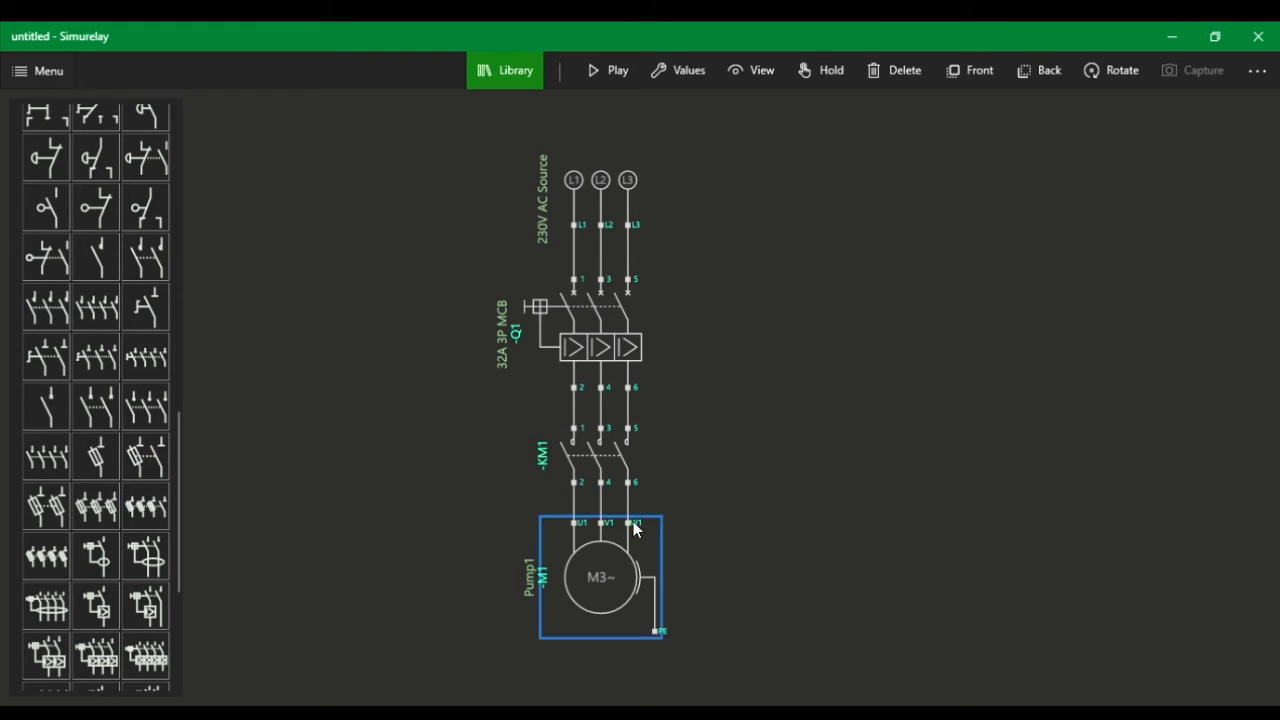
Place a KM contactor coil beside the motor circuit and a negative supply terminal directly below the coil
{"action": "scroll", "coordinate": [128, 386], "scroll_direction": "up", "scroll_amount": 5}
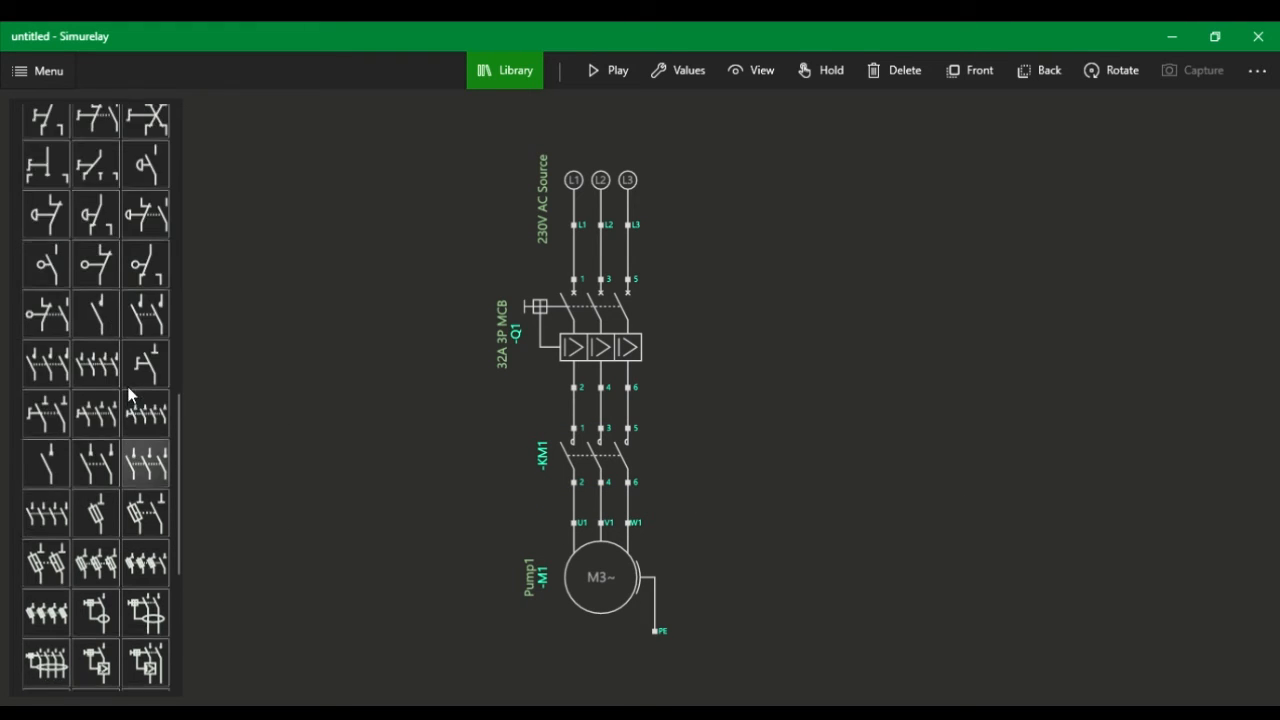
{"action": "scroll", "coordinate": [121, 429], "scroll_direction": "up", "scroll_amount": 6}
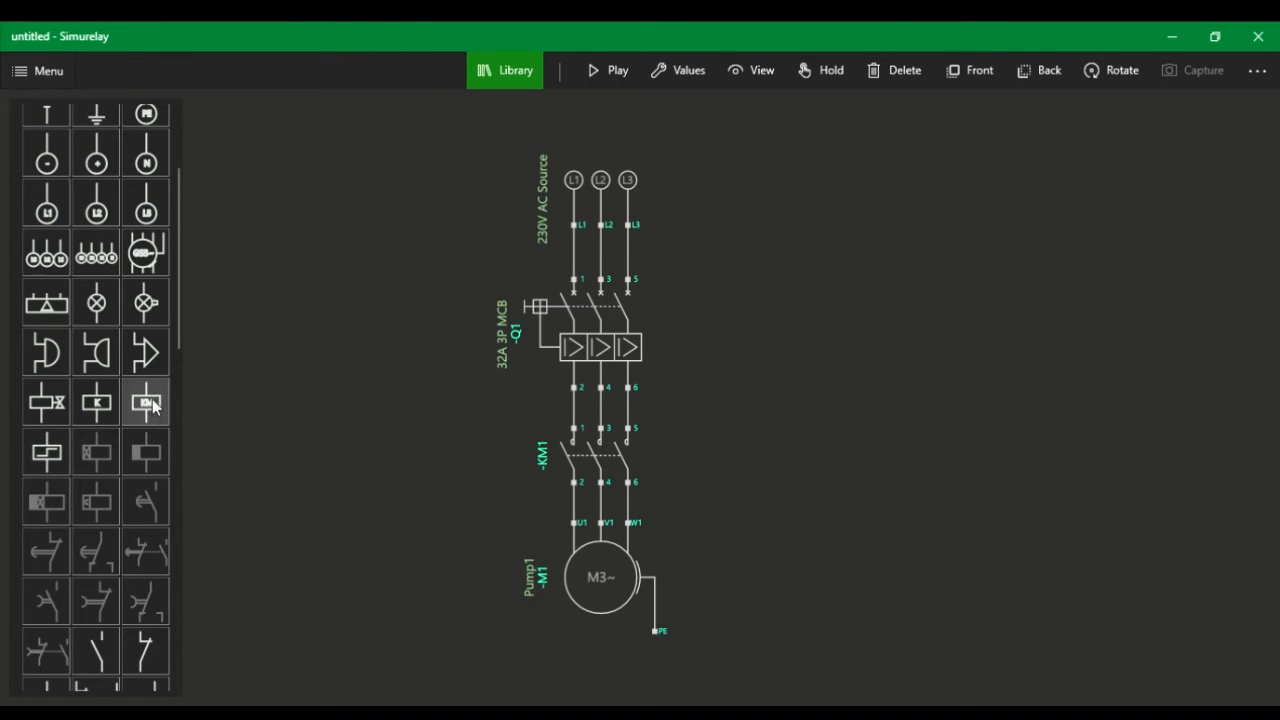
{"action": "left_click_drag", "start_coordinate": [148, 404], "coordinate": [910, 414]}
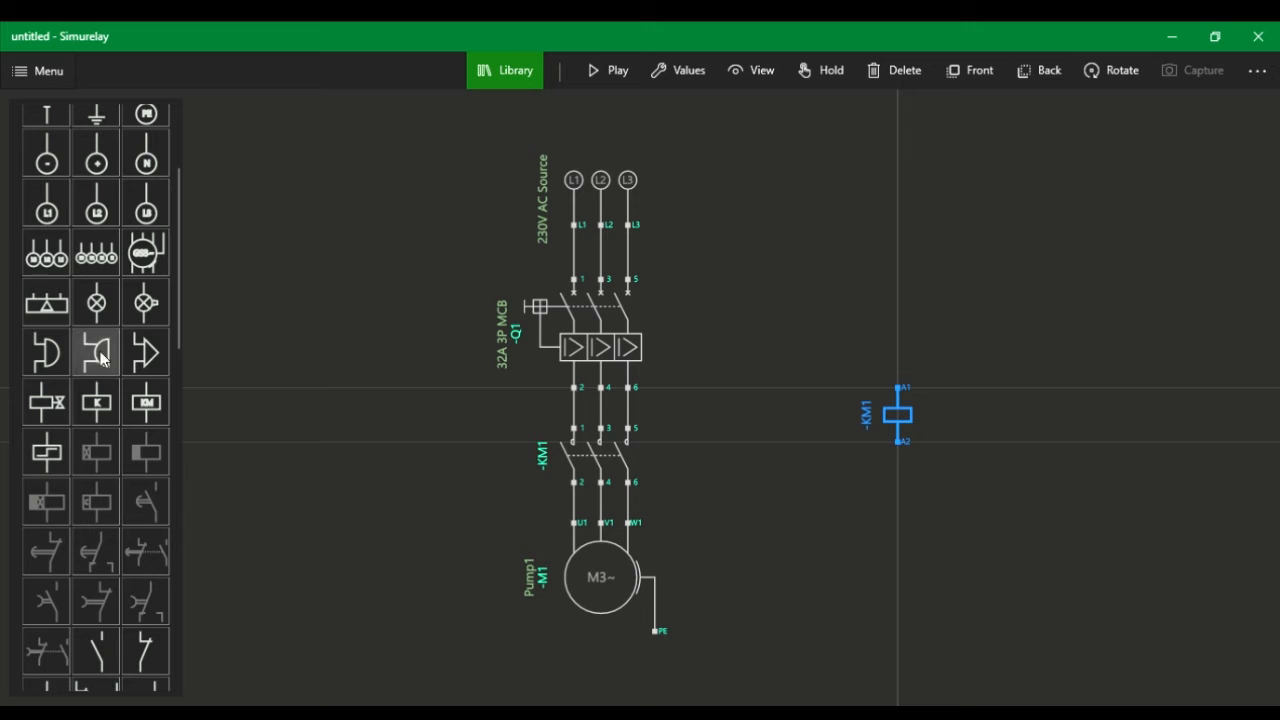
{"action": "scroll", "coordinate": [117, 402], "scroll_direction": "up", "scroll_amount": 3}
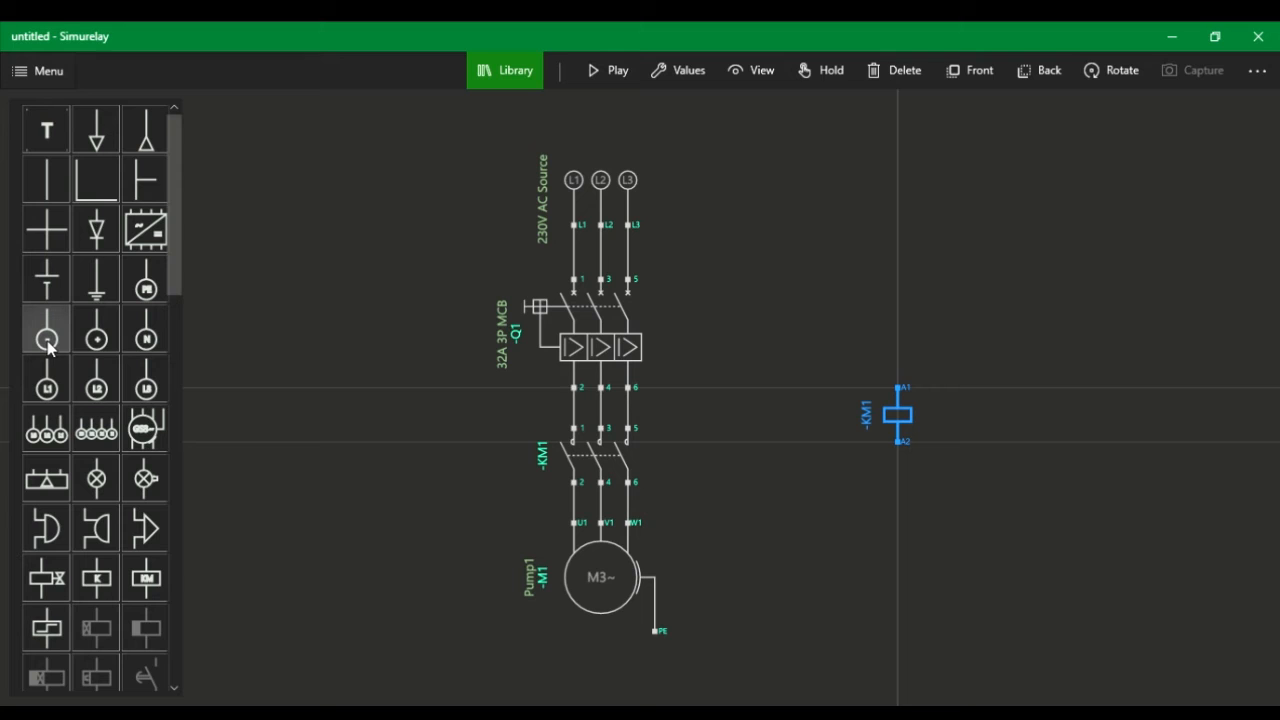
{"action": "left_click_drag", "start_coordinate": [48, 345], "coordinate": [918, 590]}
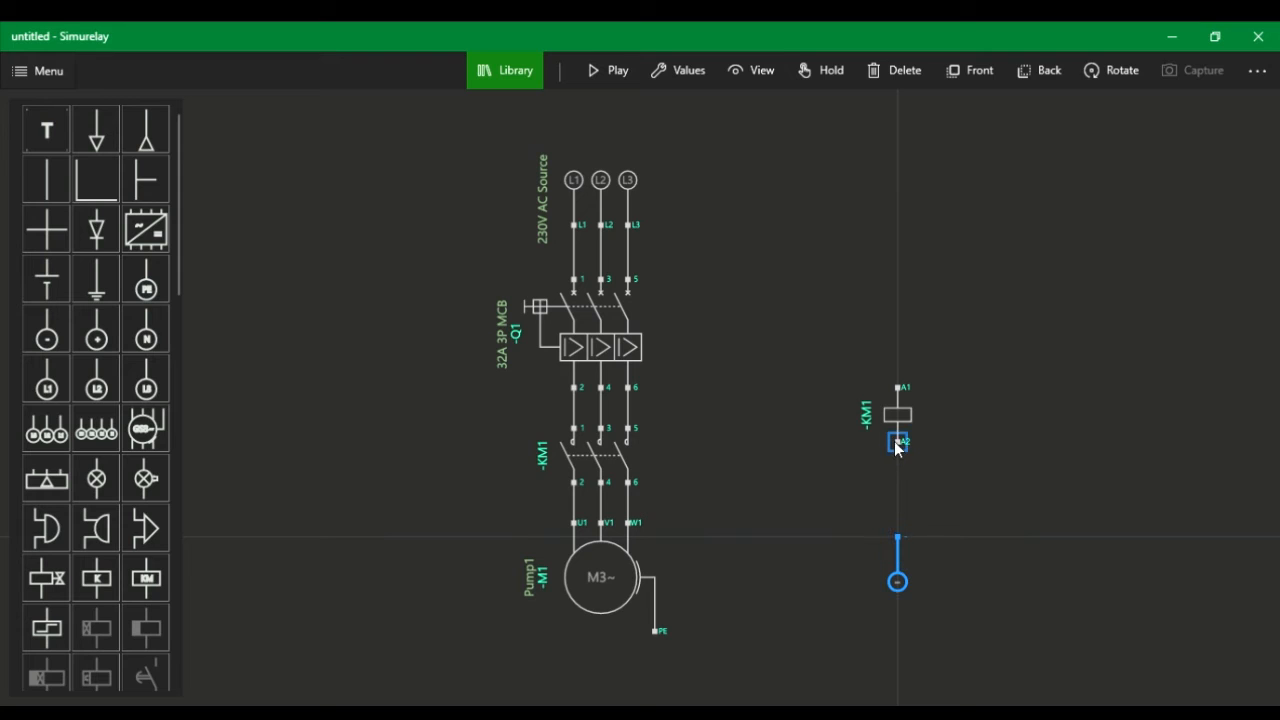
Wire coil terminal A2 to the negative supply and place a positive supply terminal above the coil, rotated so its connection points down
{"action": "left_click_drag", "start_coordinate": [897, 444], "coordinate": [897, 537]}
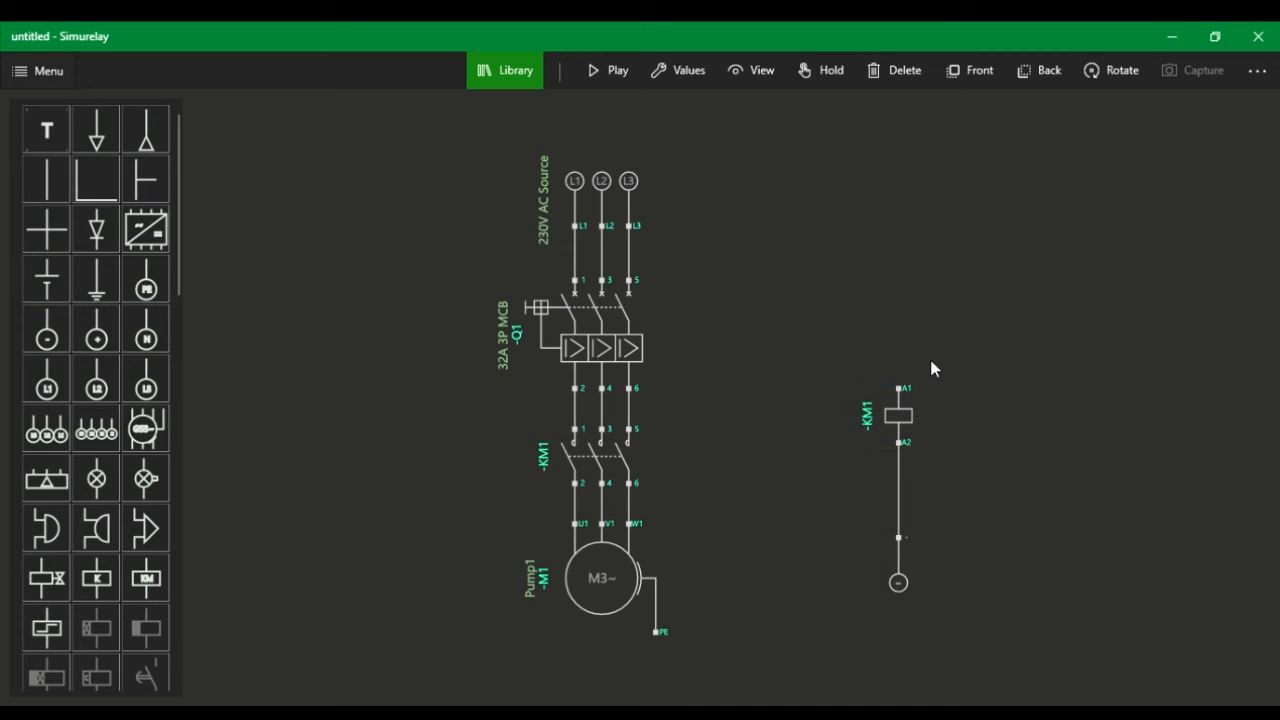
{"action": "left_click", "coordinate": [97, 335]}
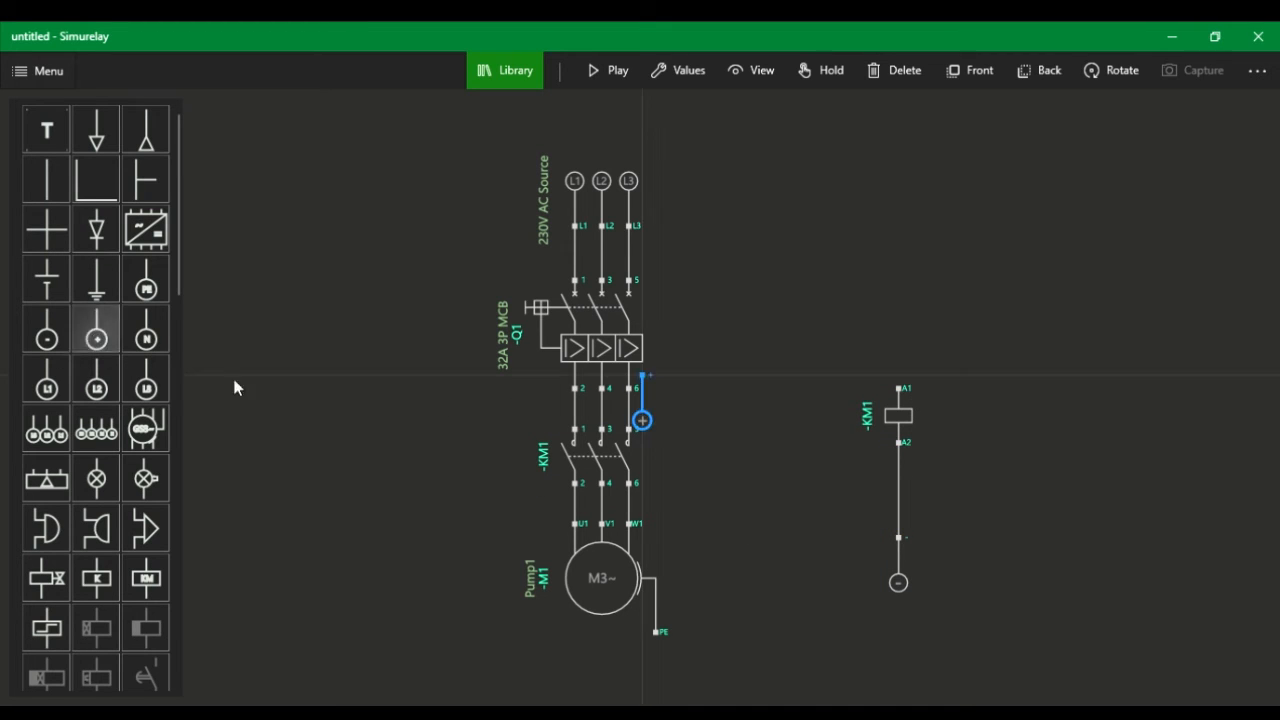
{"action": "left_click_drag", "start_coordinate": [642, 420], "coordinate": [895, 229]}
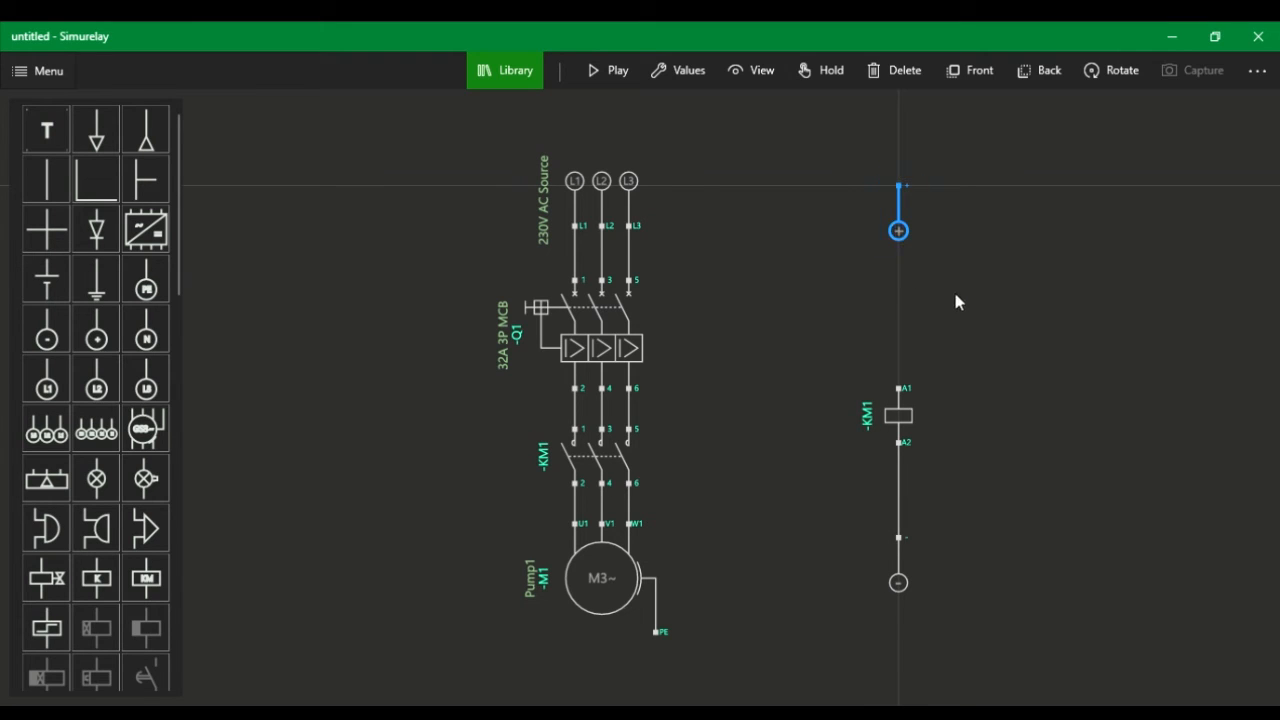
{"action": "left_click", "coordinate": [1108, 78]}
{"action": "left_click", "coordinate": [1108, 78]}
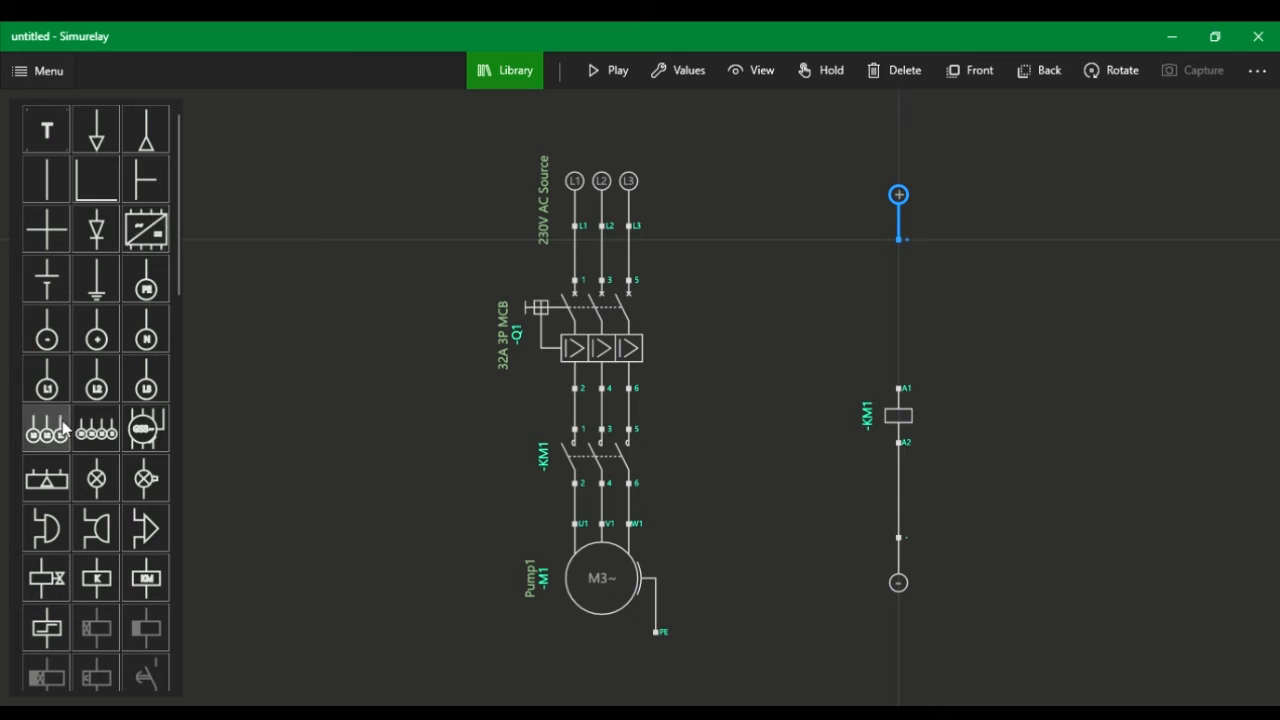
Place a manually operated changeover switch between the positive supply terminal and the KM1 coil
{"action": "scroll", "coordinate": [172, 448], "scroll_direction": "down", "scroll_amount": 1}
{"action": "scroll", "coordinate": [150, 490], "scroll_direction": "down", "scroll_amount": 5}
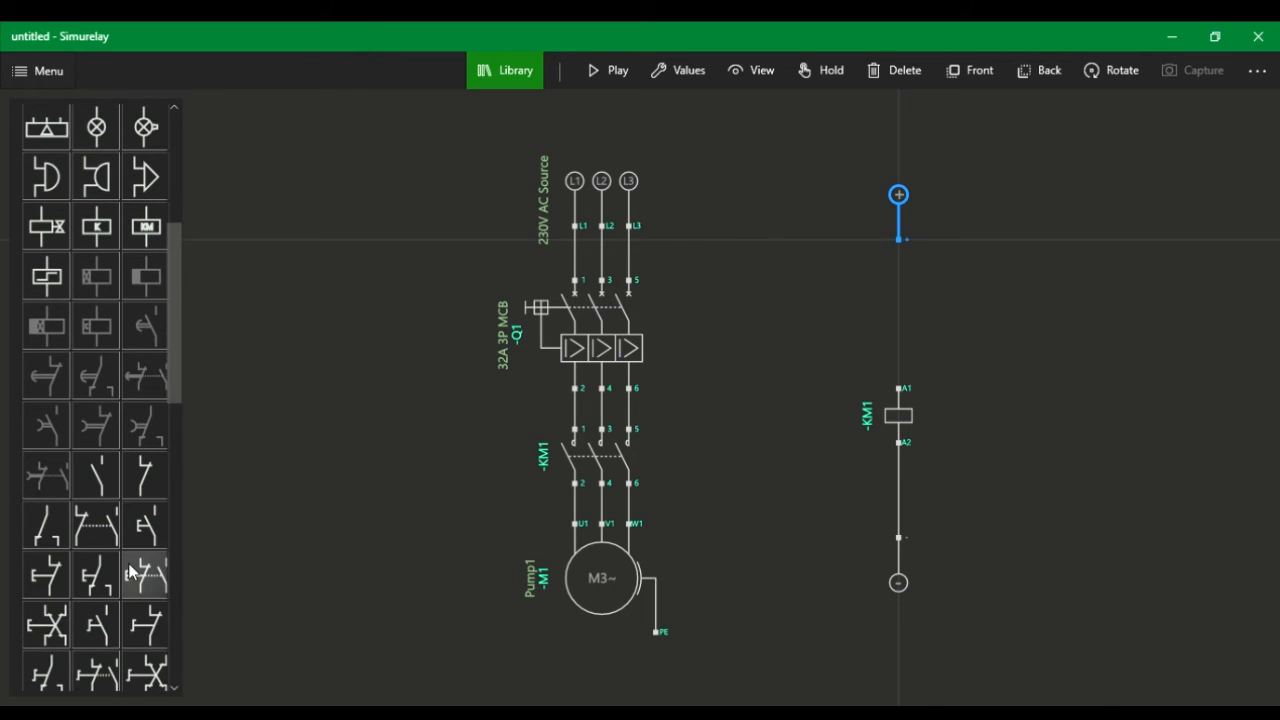
{"action": "scroll", "coordinate": [127, 604], "scroll_direction": "down", "scroll_amount": 3}
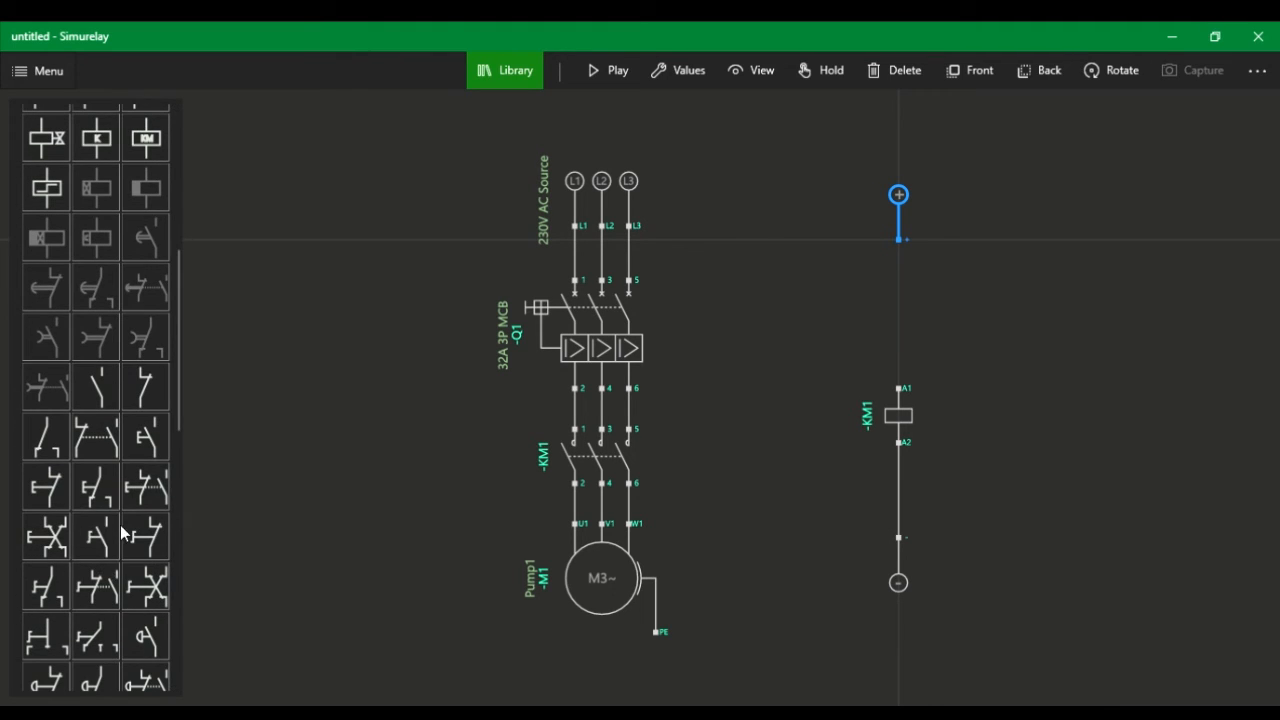
{"action": "scroll", "coordinate": [135, 455], "scroll_direction": "down", "scroll_amount": 2}
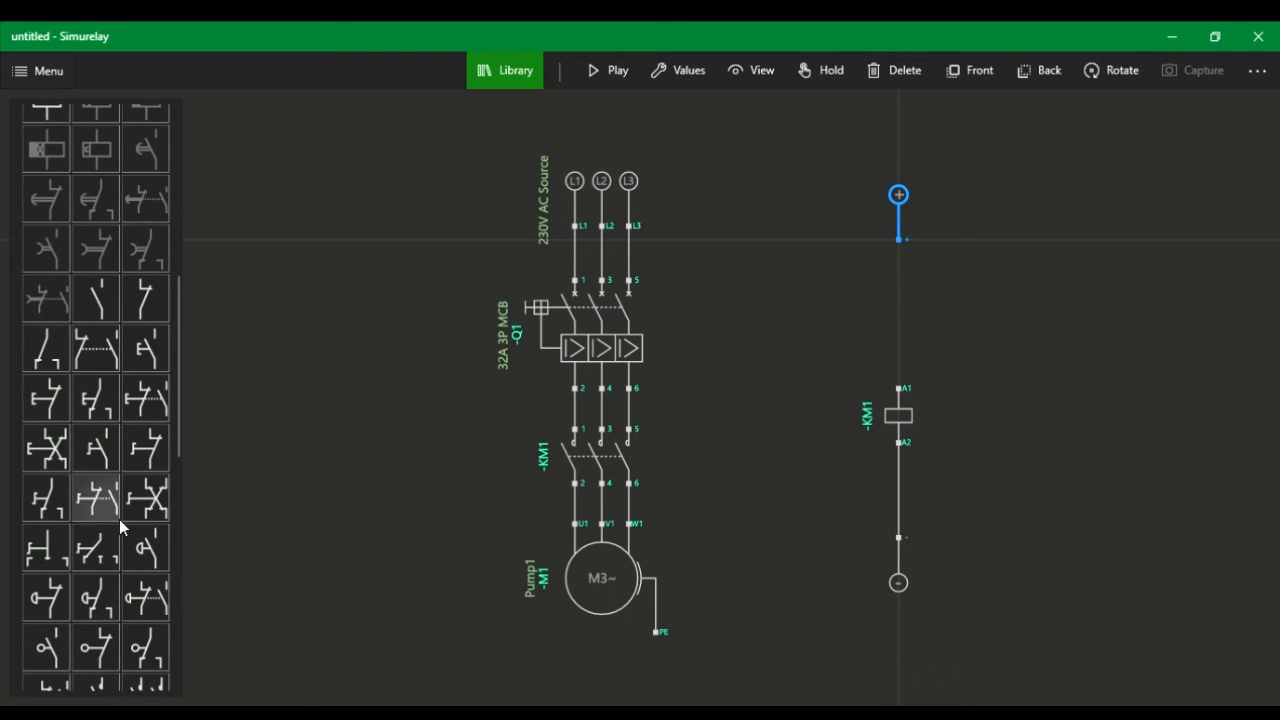
{"action": "scroll", "coordinate": [123, 540], "scroll_direction": "down", "scroll_amount": 3}
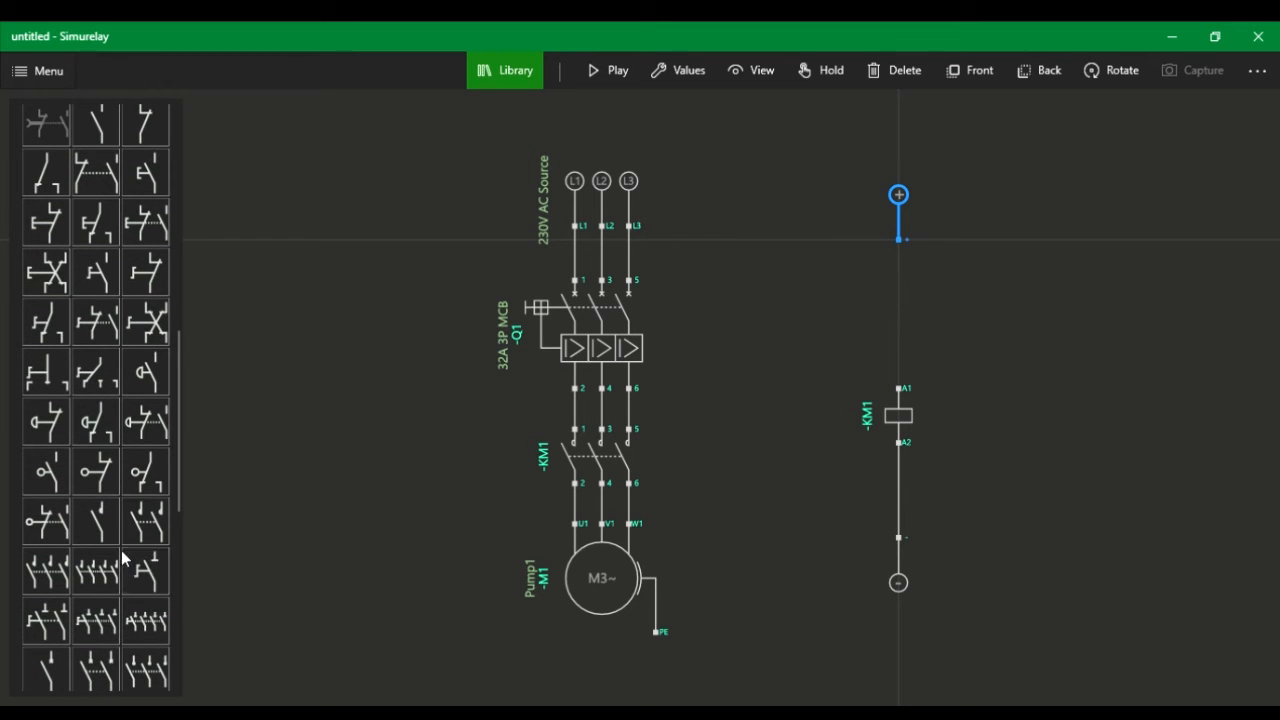
{"action": "scroll", "coordinate": [121, 550], "scroll_direction": "down", "scroll_amount": 1}
{"action": "scroll", "coordinate": [117, 553], "scroll_direction": "up", "scroll_amount": 1}
{"action": "scroll", "coordinate": [110, 555], "scroll_direction": "up", "scroll_amount": 3}
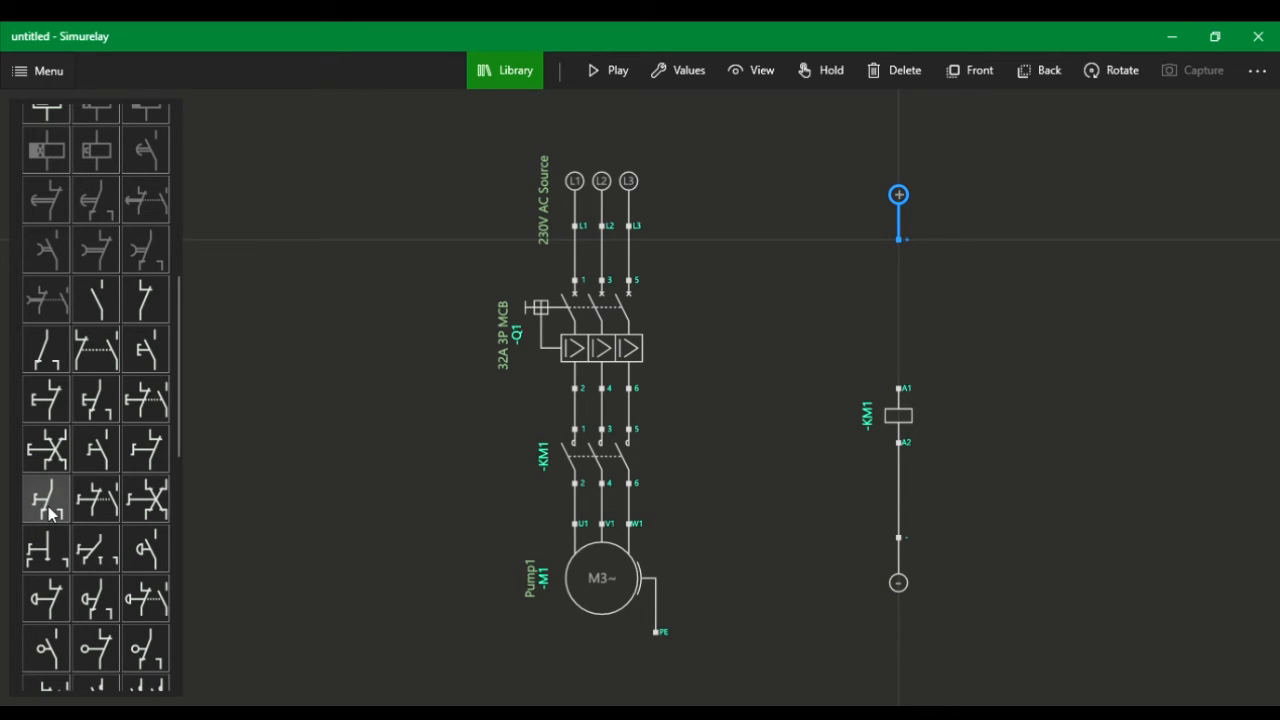
{"action": "left_click_drag", "start_coordinate": [50, 513], "coordinate": [896, 320]}
Wire the positive supply to switch terminal 1 and switch terminal 4 to coil terminal A1
{"action": "scroll", "coordinate": [1018, 431], "scroll_direction": "up", "scroll_amount": 1}
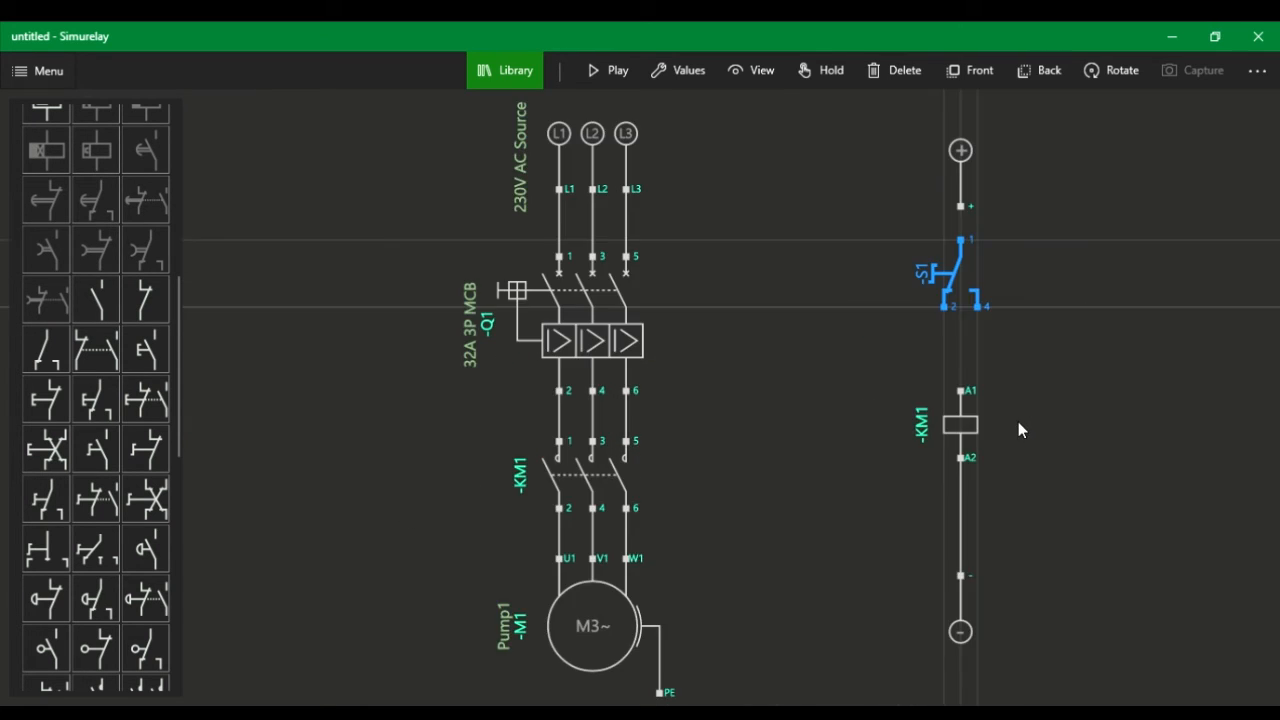
{"action": "left_click", "coordinate": [985, 298]}
{"action": "left_click", "coordinate": [960, 208]}
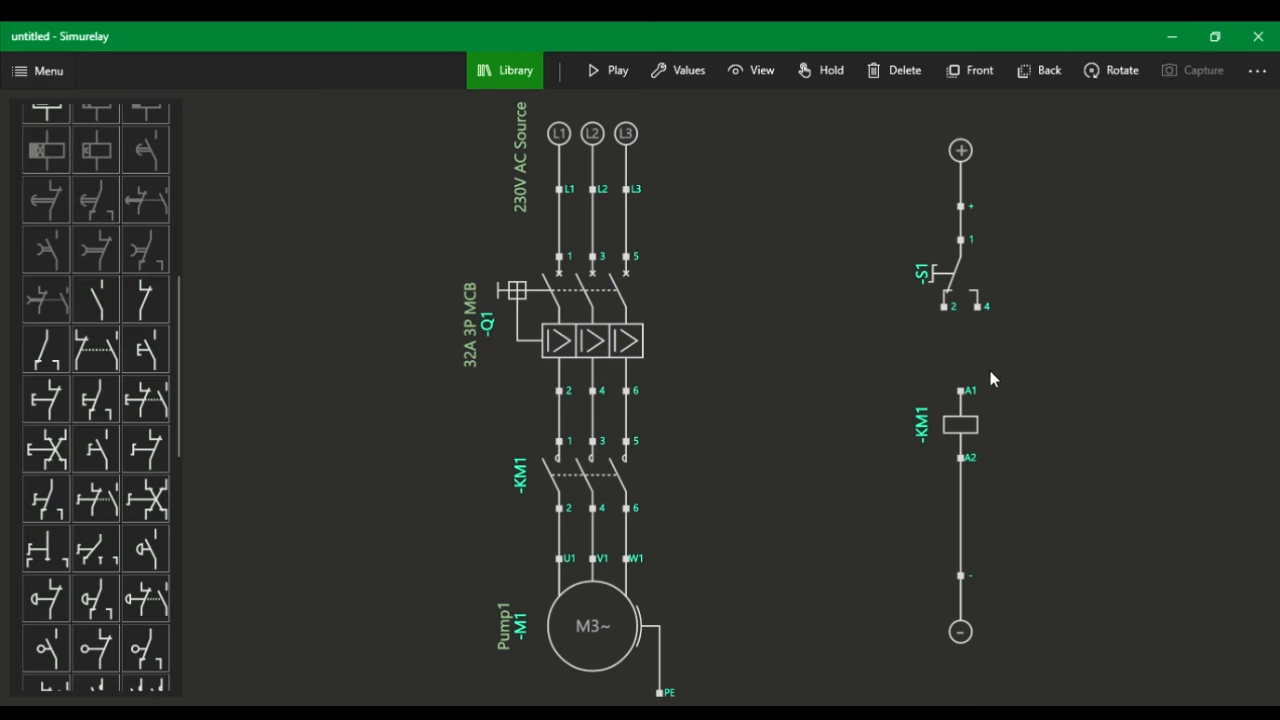
{"action": "left_click", "coordinate": [966, 398]}
{"action": "left_click", "coordinate": [977, 309]}
Simulate the circuit, closing breaker Q1 and switching S1 to energize the contactor coil, and stop the simulation
{"action": "scroll", "coordinate": [352, 158], "scroll_direction": "up", "scroll_amount": 1}
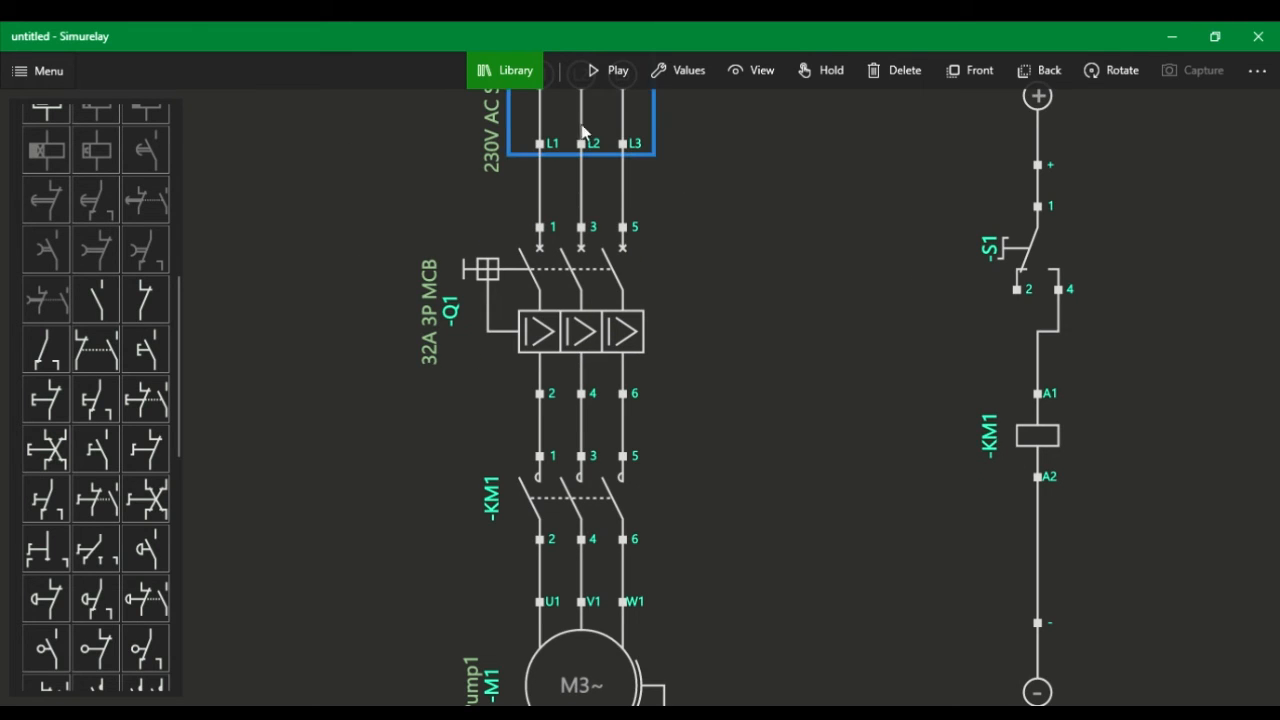
{"action": "left_click", "coordinate": [614, 71]}
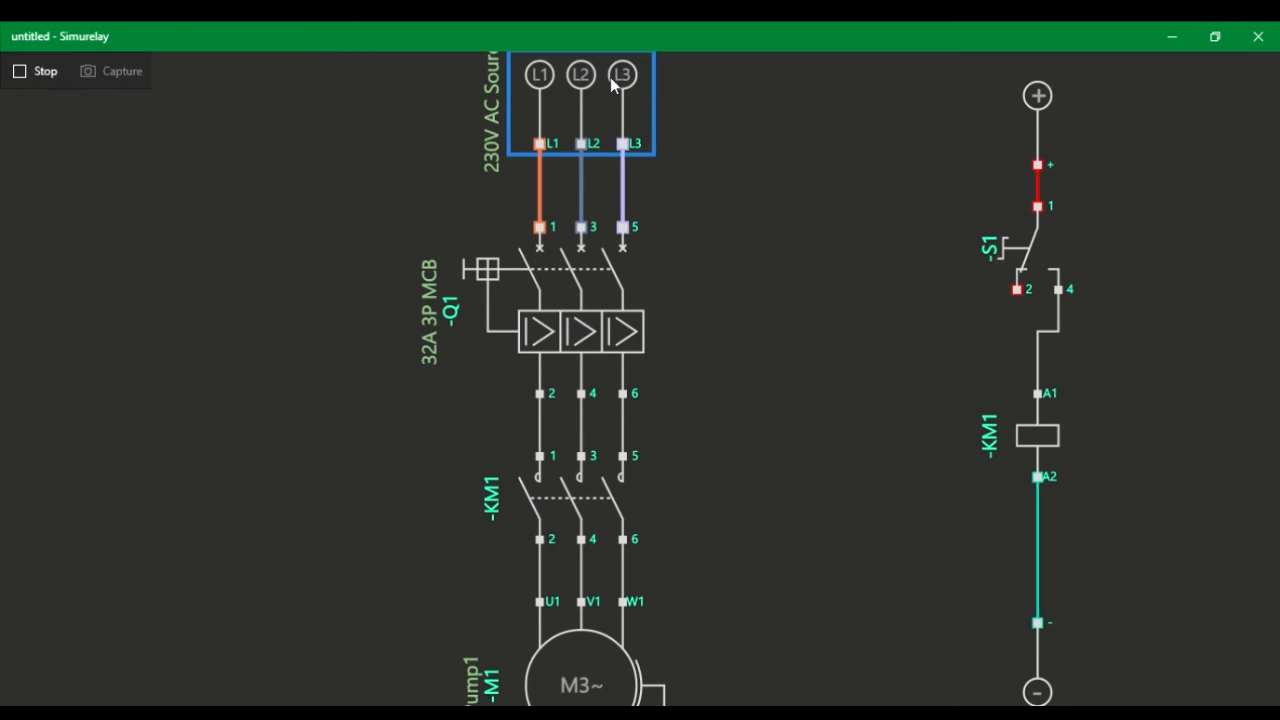
{"action": "scroll", "coordinate": [675, 648], "scroll_direction": "down", "scroll_amount": 1}
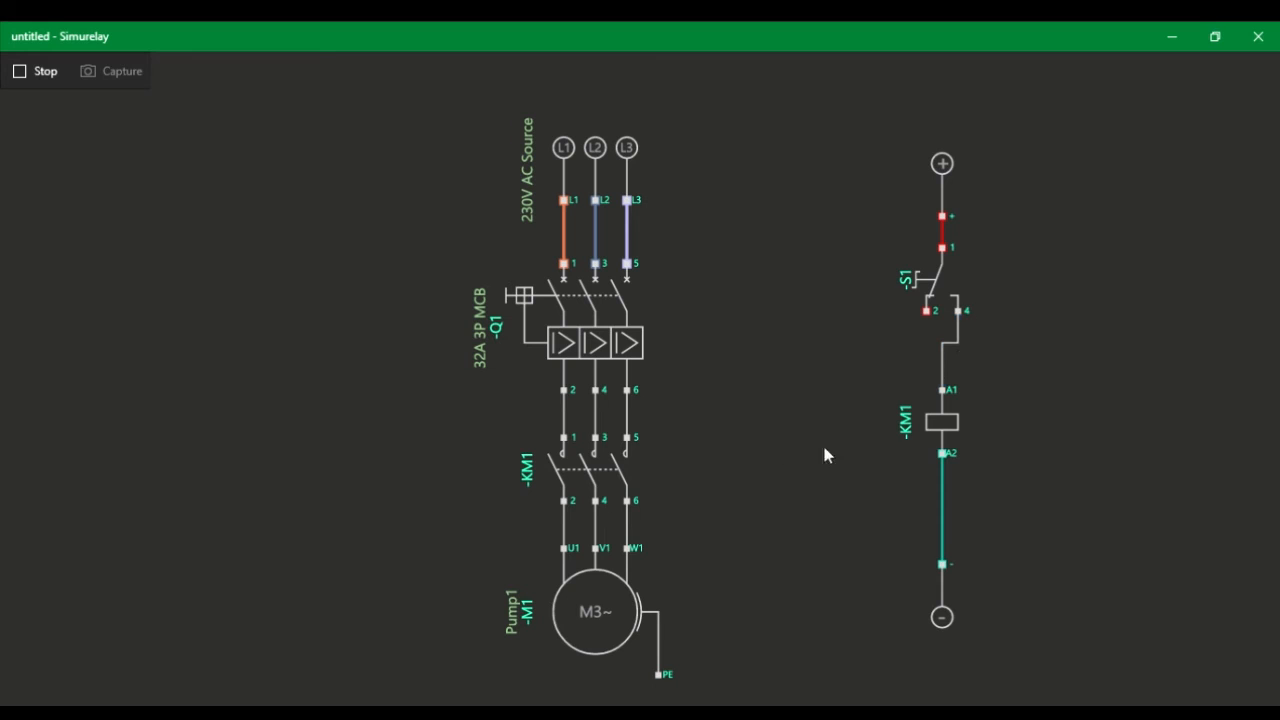
{"action": "left_click", "coordinate": [532, 322]}
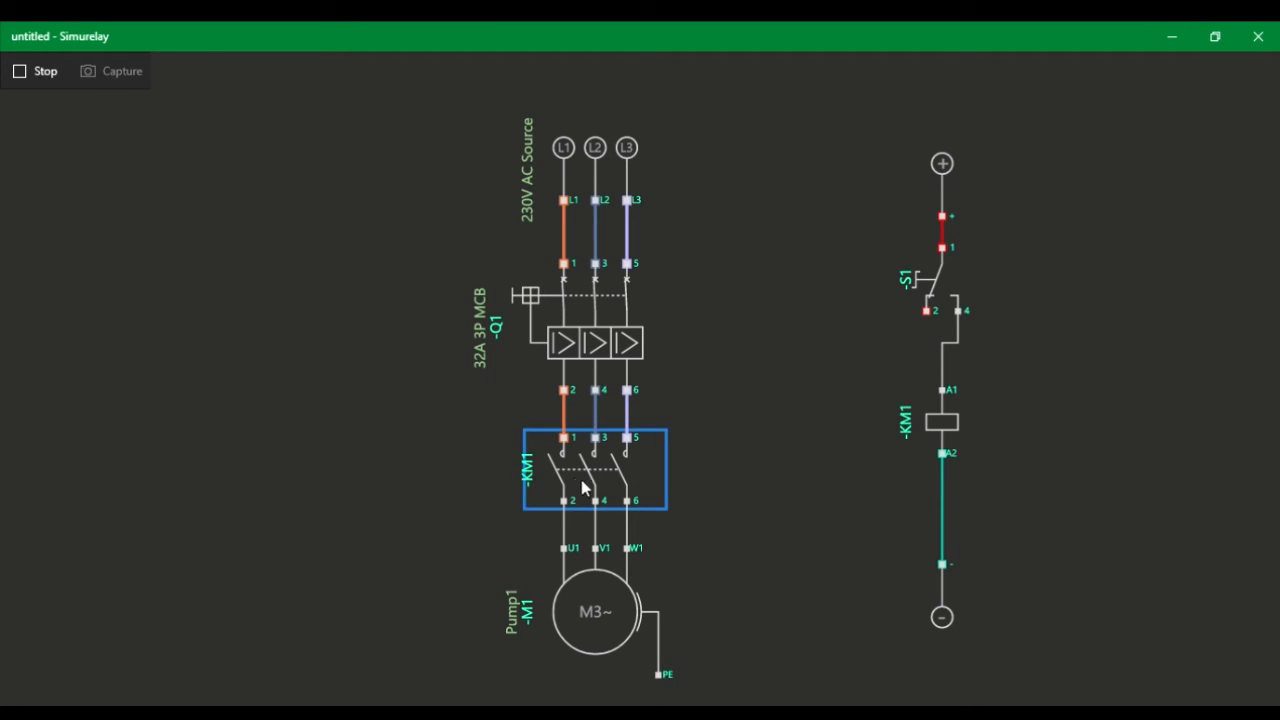
{"action": "left_click", "coordinate": [918, 286]}
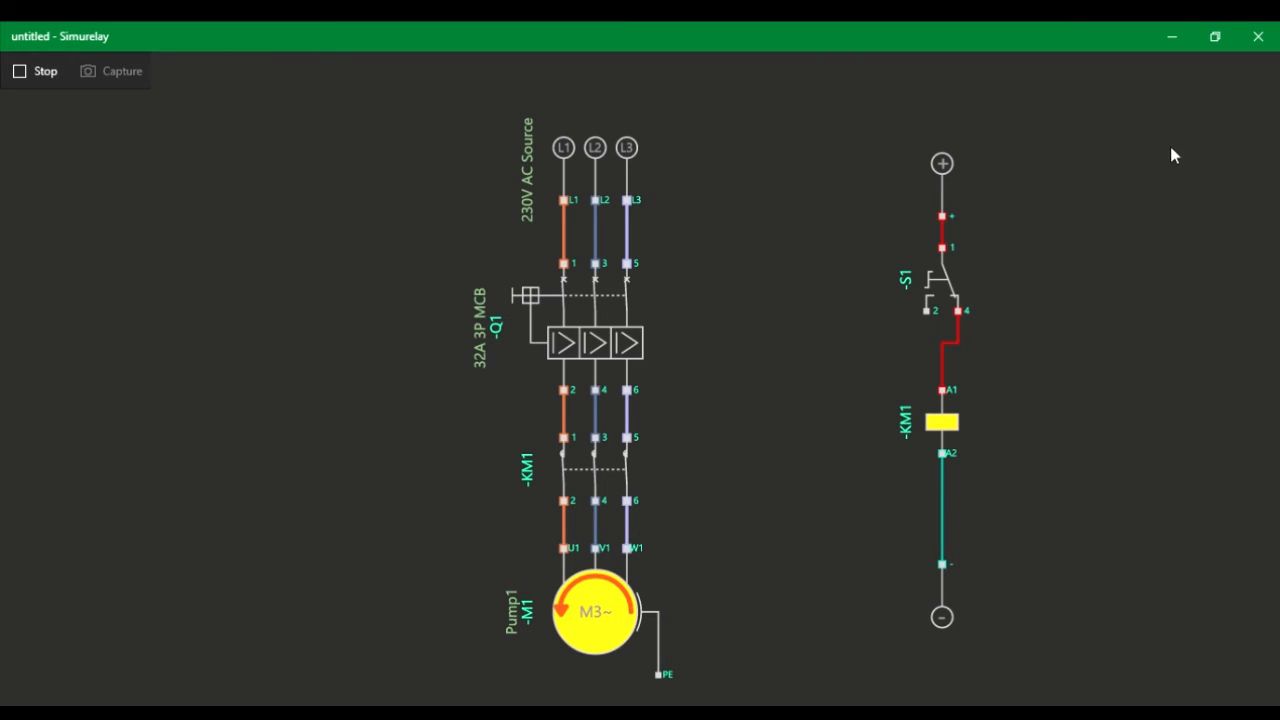
{"action": "left_click", "coordinate": [50, 75]}
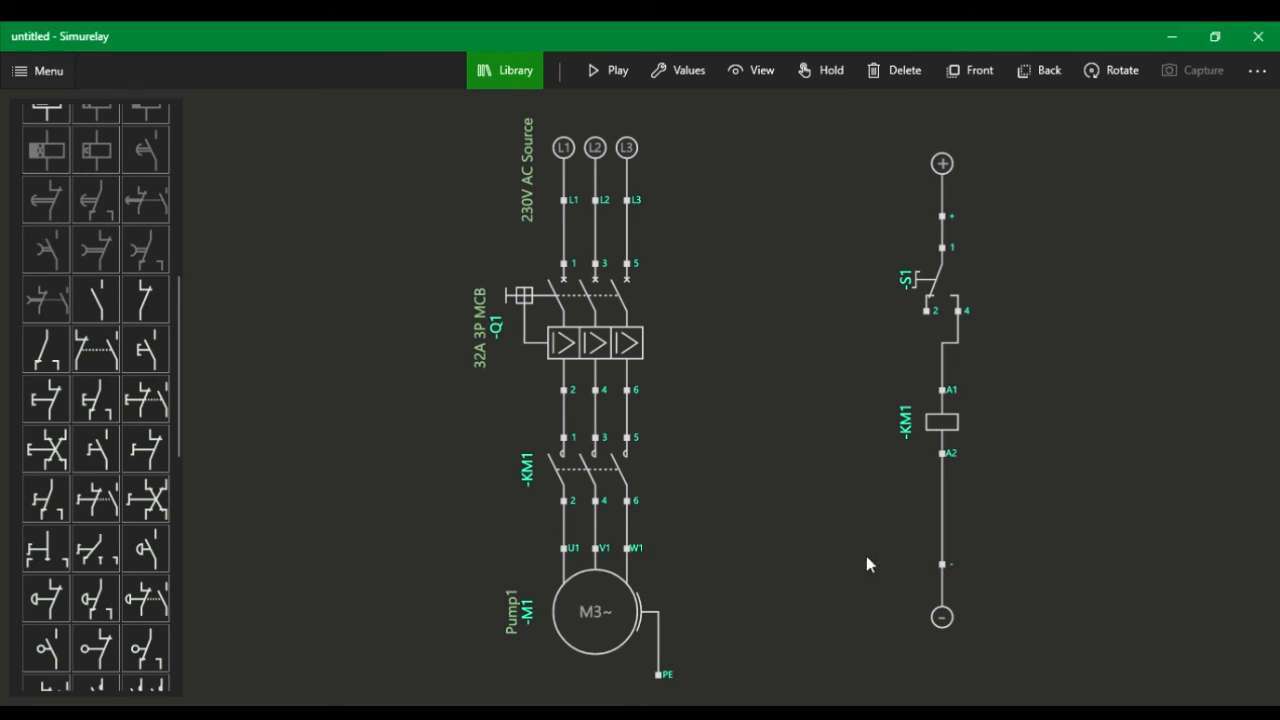
Set the terminal numbering of switch S1 to the 11 12 series
{"action": "scroll", "coordinate": [918, 348], "scroll_direction": "up", "scroll_amount": 1}
{"action": "scroll", "coordinate": [867, 463], "scroll_direction": "down", "scroll_amount": 2}
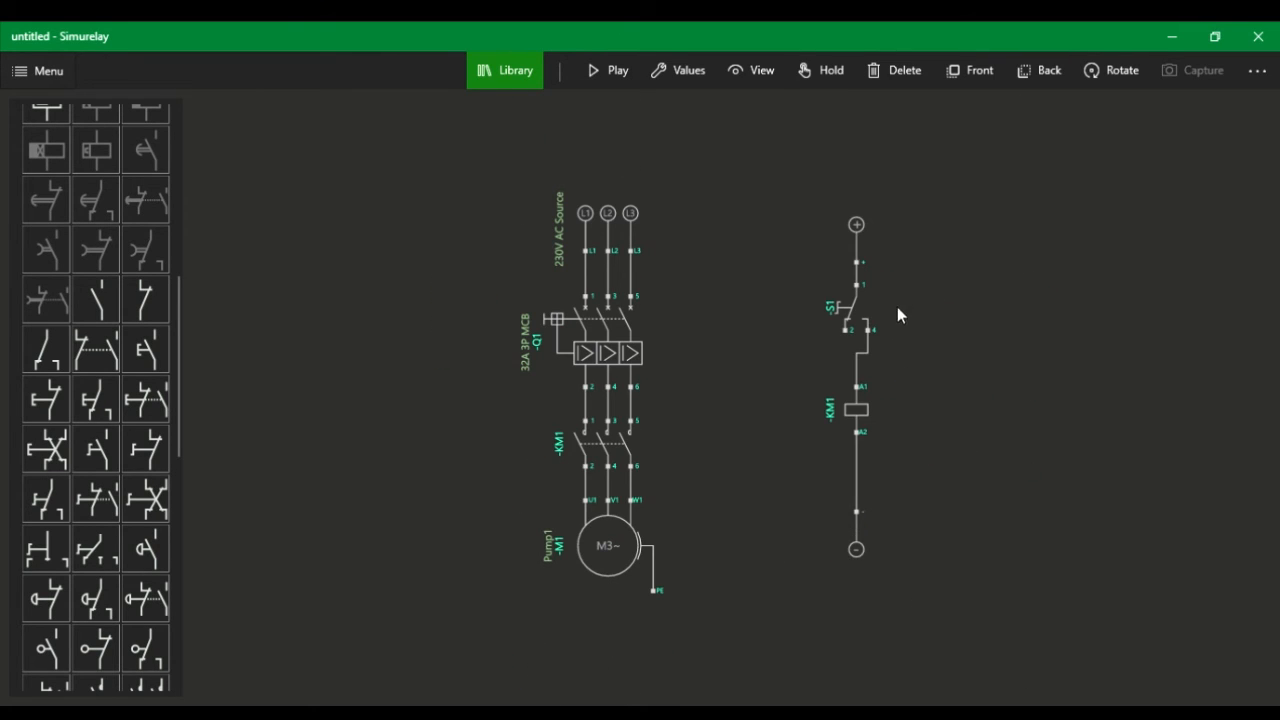
{"action": "left_click", "coordinate": [862, 318]}
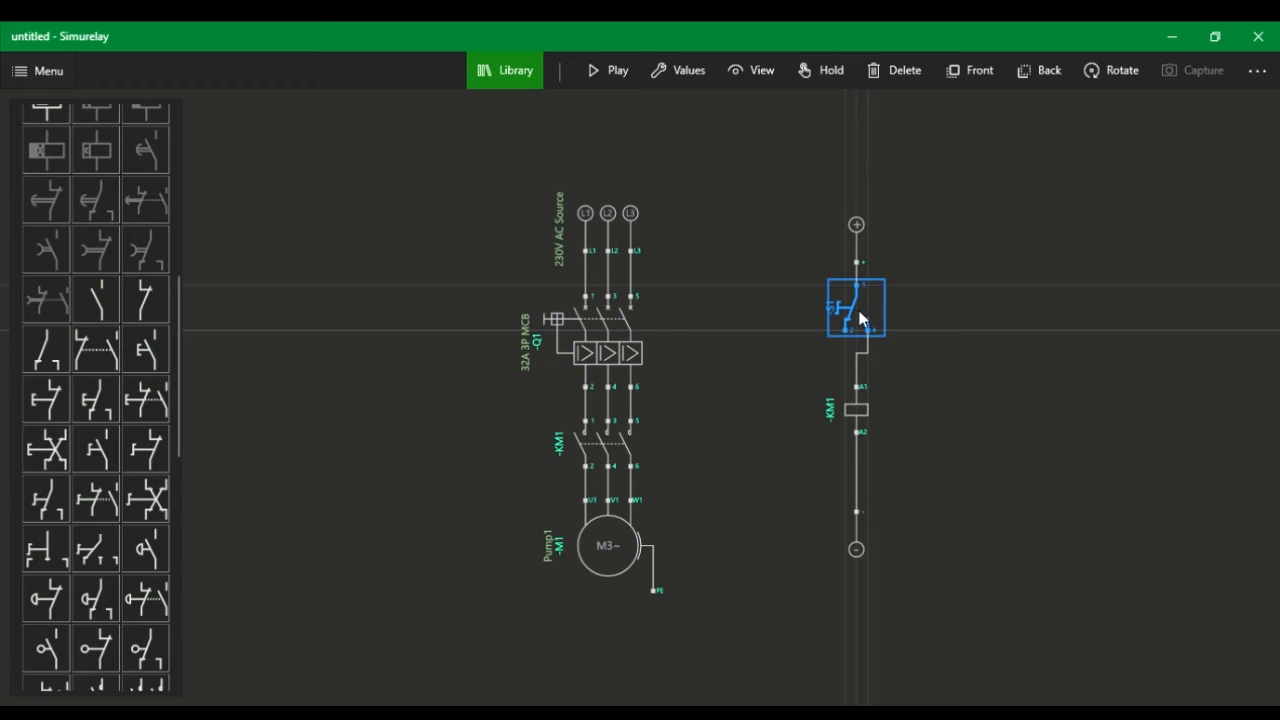
{"action": "left_click", "coordinate": [666, 72]}
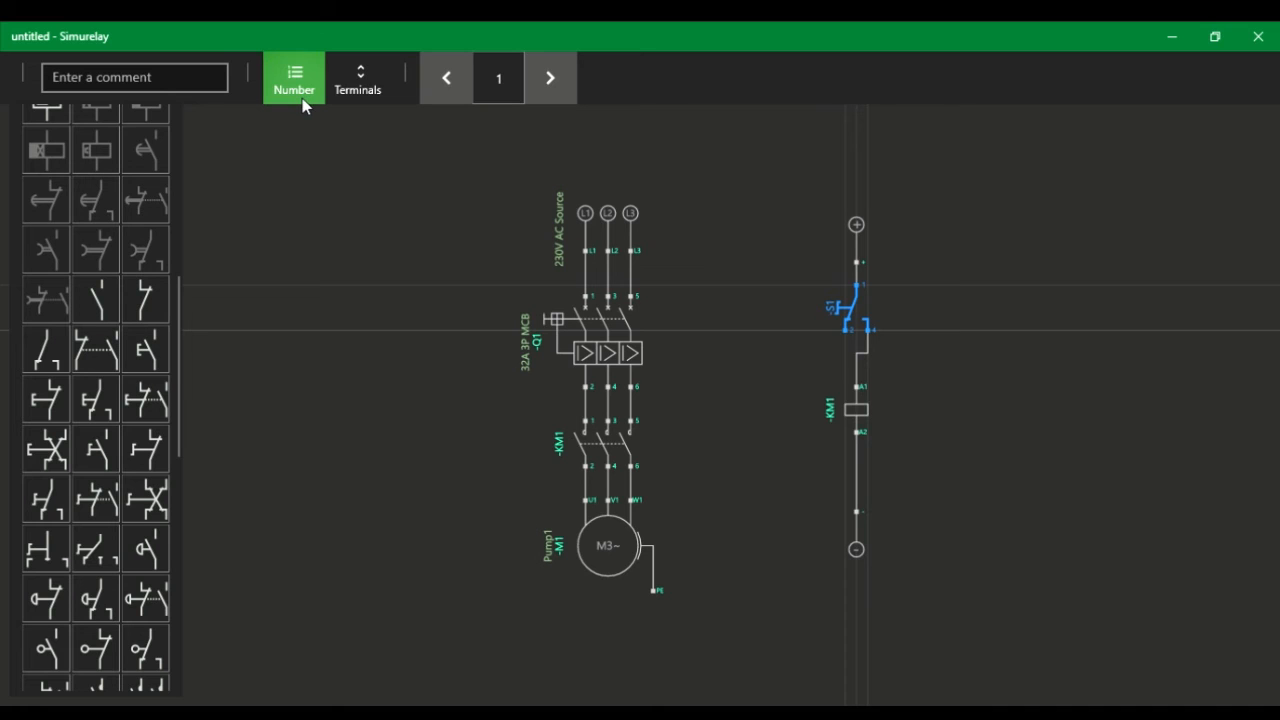
{"action": "left_click", "coordinate": [362, 90]}
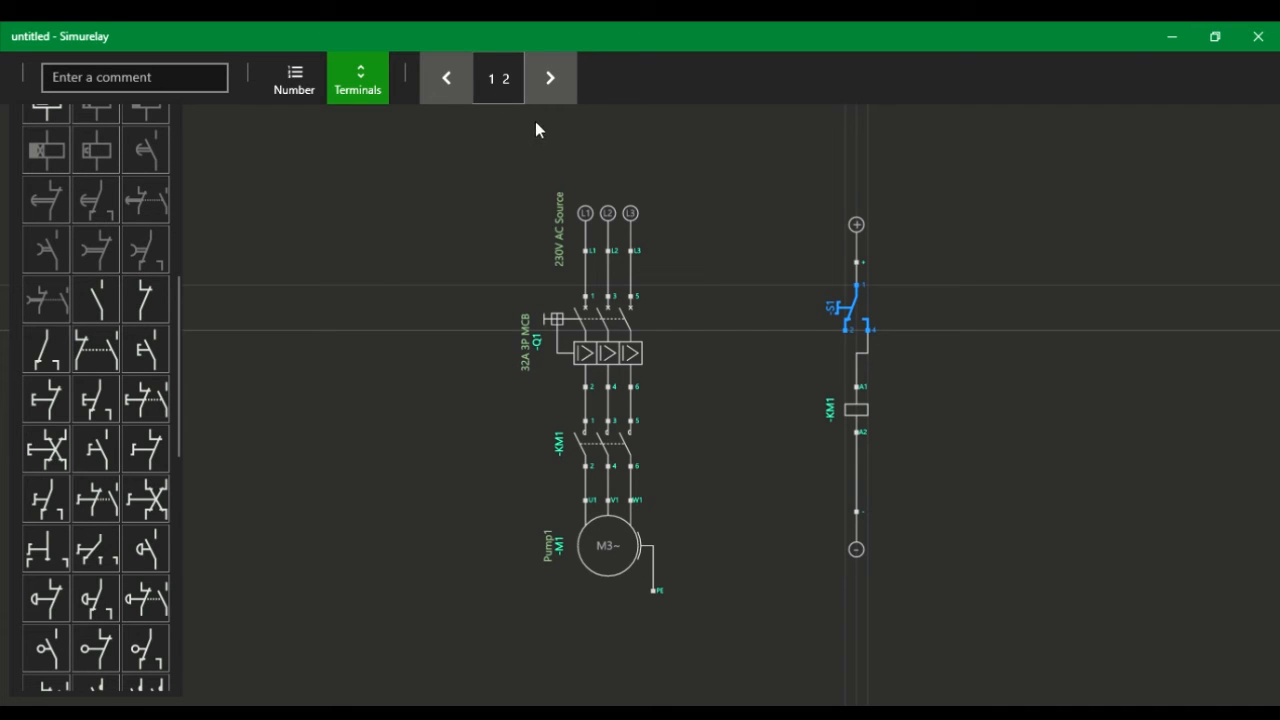
{"action": "scroll", "coordinate": [885, 325], "scroll_direction": "up", "scroll_amount": 3}
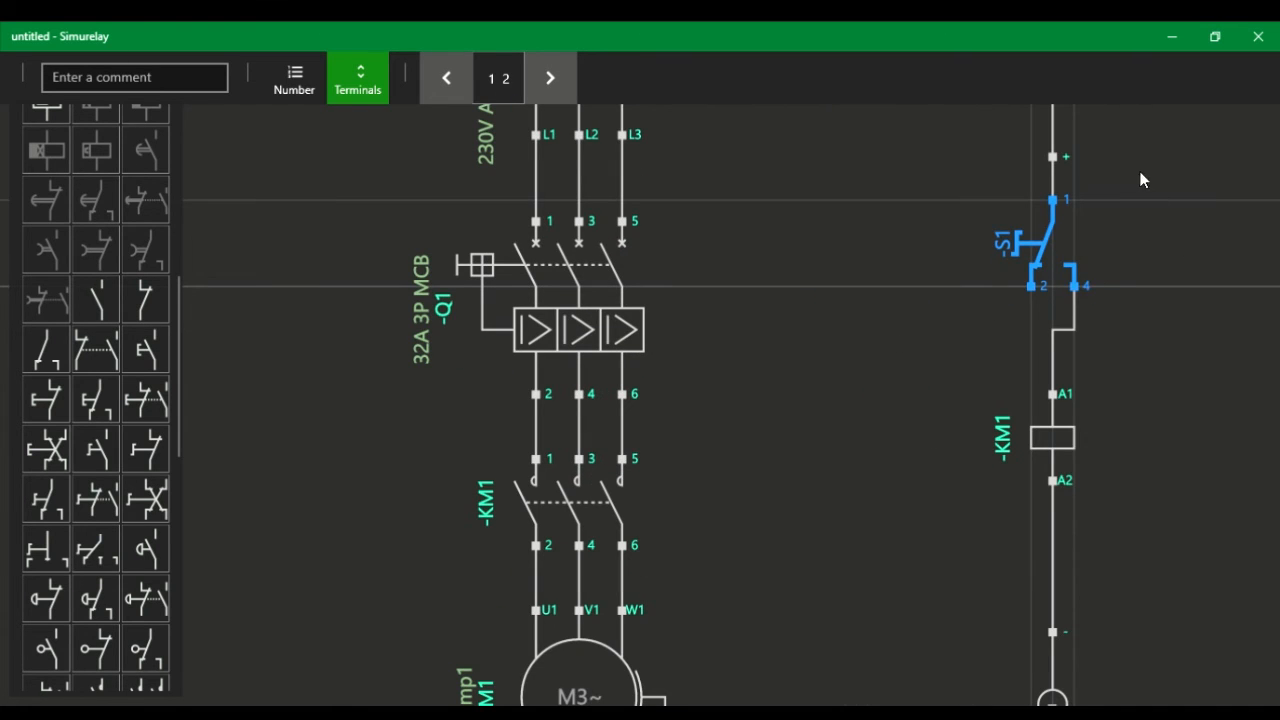
{"action": "scroll", "coordinate": [984, 481], "scroll_direction": "down", "scroll_amount": 3}
{"action": "scroll", "coordinate": [728, 449], "scroll_direction": "down", "scroll_amount": 2}
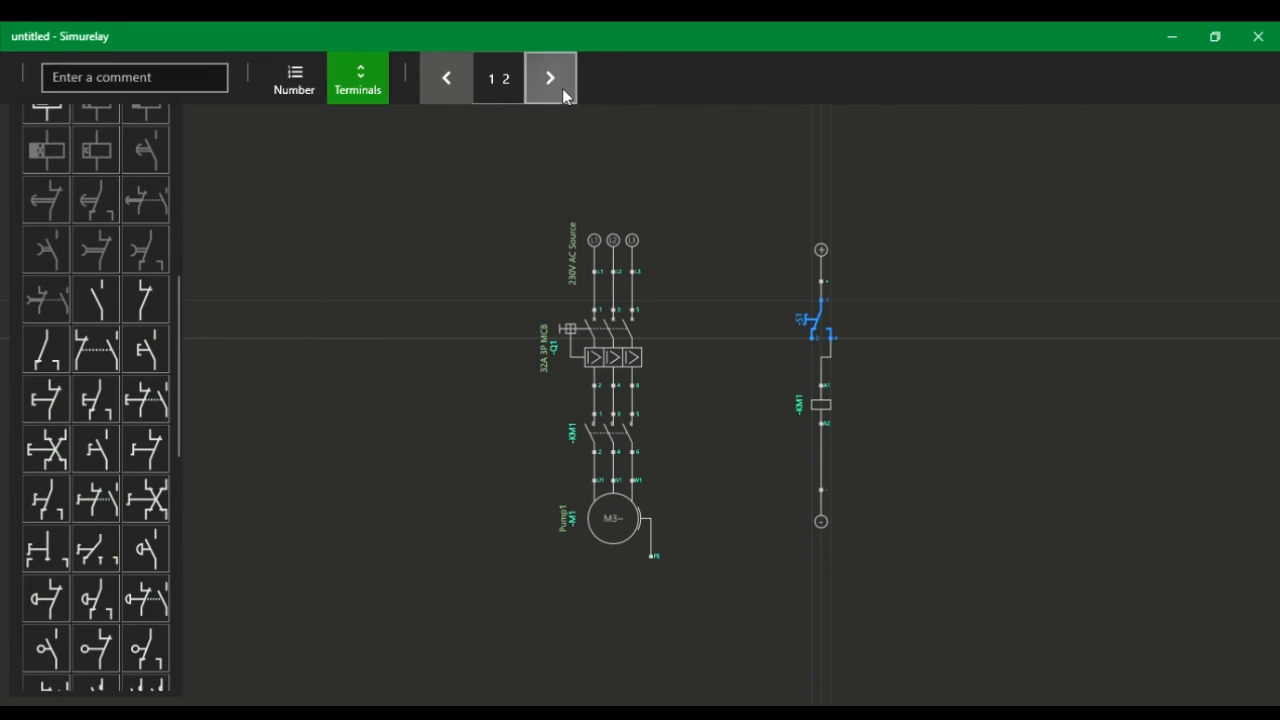
{"action": "left_click", "coordinate": [553, 82]}
{"action": "scroll", "coordinate": [902, 500], "scroll_direction": "up", "scroll_amount": 3}
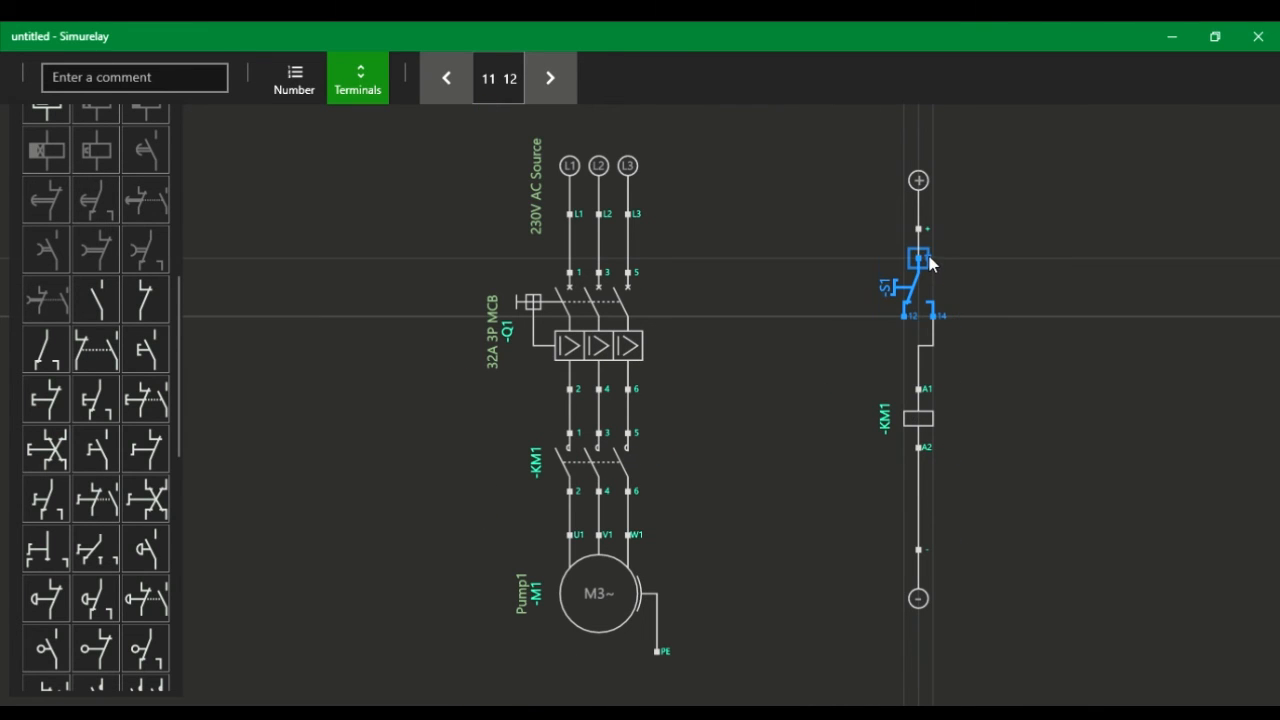
{"action": "scroll", "coordinate": [908, 333], "scroll_direction": "up", "scroll_amount": 3}
{"action": "scroll", "coordinate": [651, 543], "scroll_direction": "down", "scroll_amount": 3}
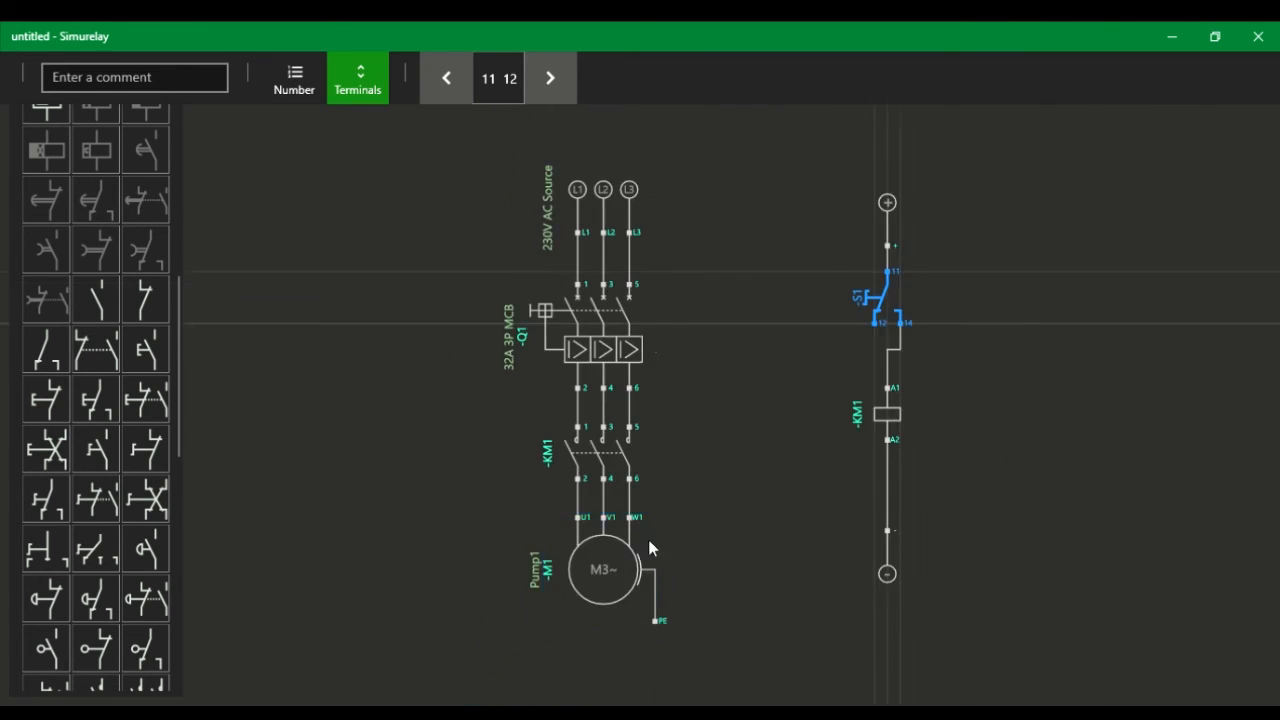
Advance the terminal numbering of switch S1 through 21 22 to 31 32
{"action": "left_click", "coordinate": [552, 80]}
{"action": "scroll", "coordinate": [1110, 420], "scroll_direction": "up", "scroll_amount": 3}
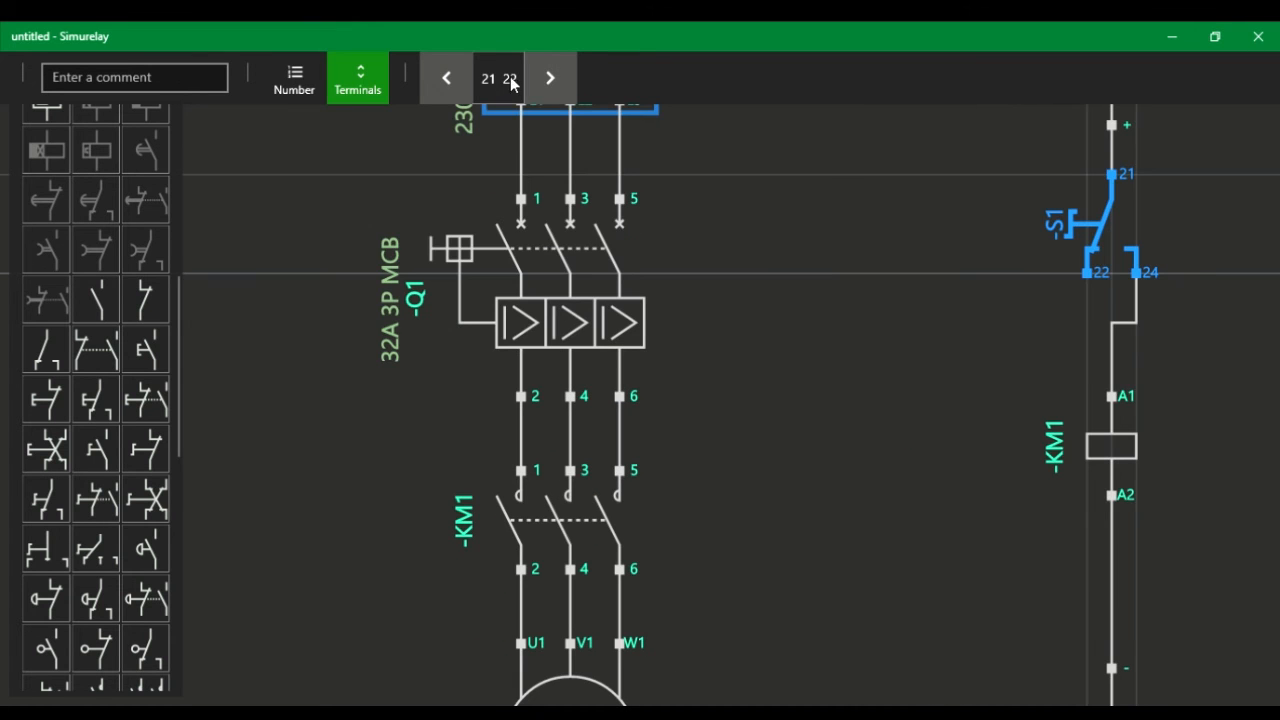
{"action": "scroll", "coordinate": [1130, 327], "scroll_direction": "down", "scroll_amount": 3}
{"action": "scroll", "coordinate": [1097, 281], "scroll_direction": "up", "scroll_amount": 3}
{"action": "scroll", "coordinate": [699, 385], "scroll_direction": "down", "scroll_amount": 3}
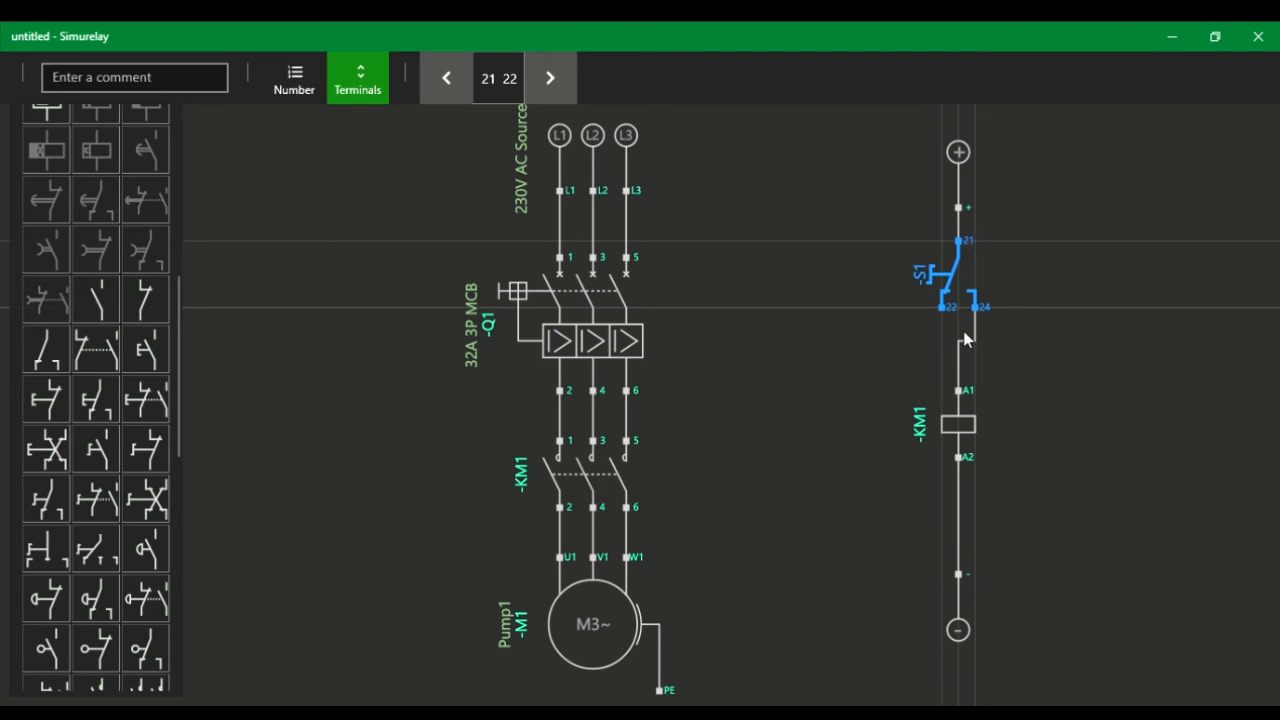
{"action": "left_click", "coordinate": [560, 83]}
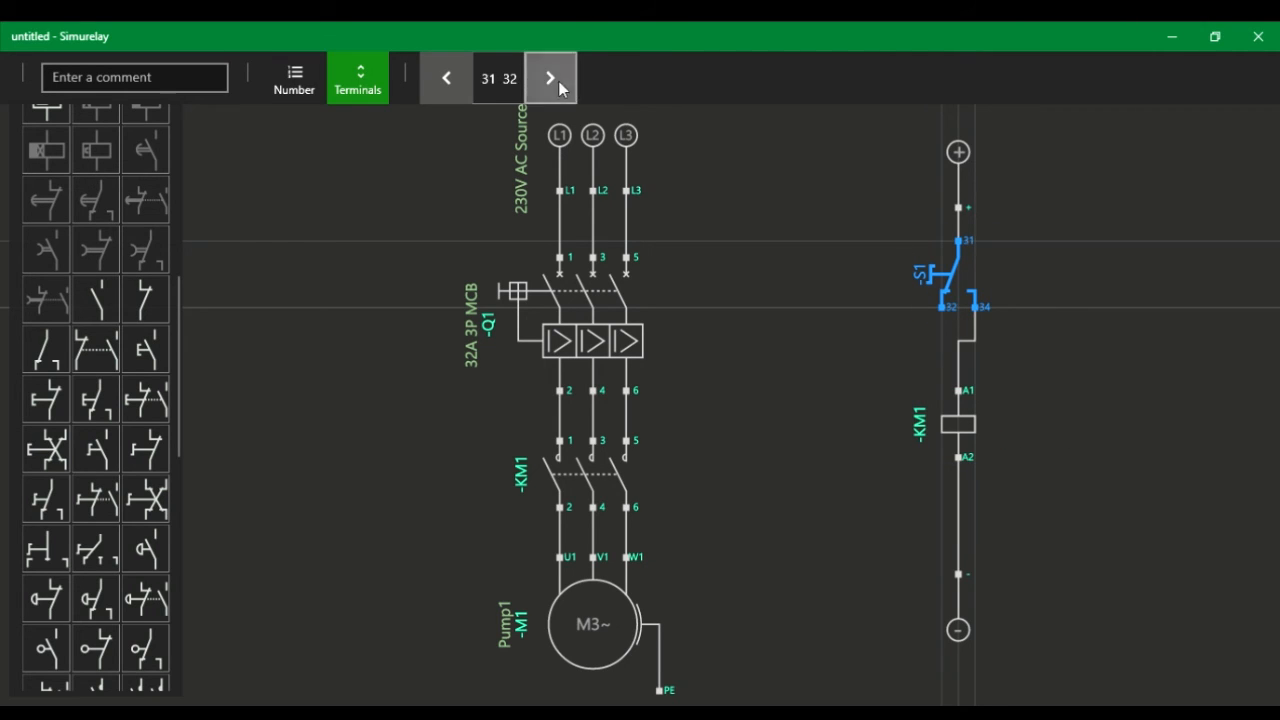
Return the terminal numbering of switch S1 to 1 2 and deselect the switch
{"action": "left_click", "coordinate": [446, 78]}
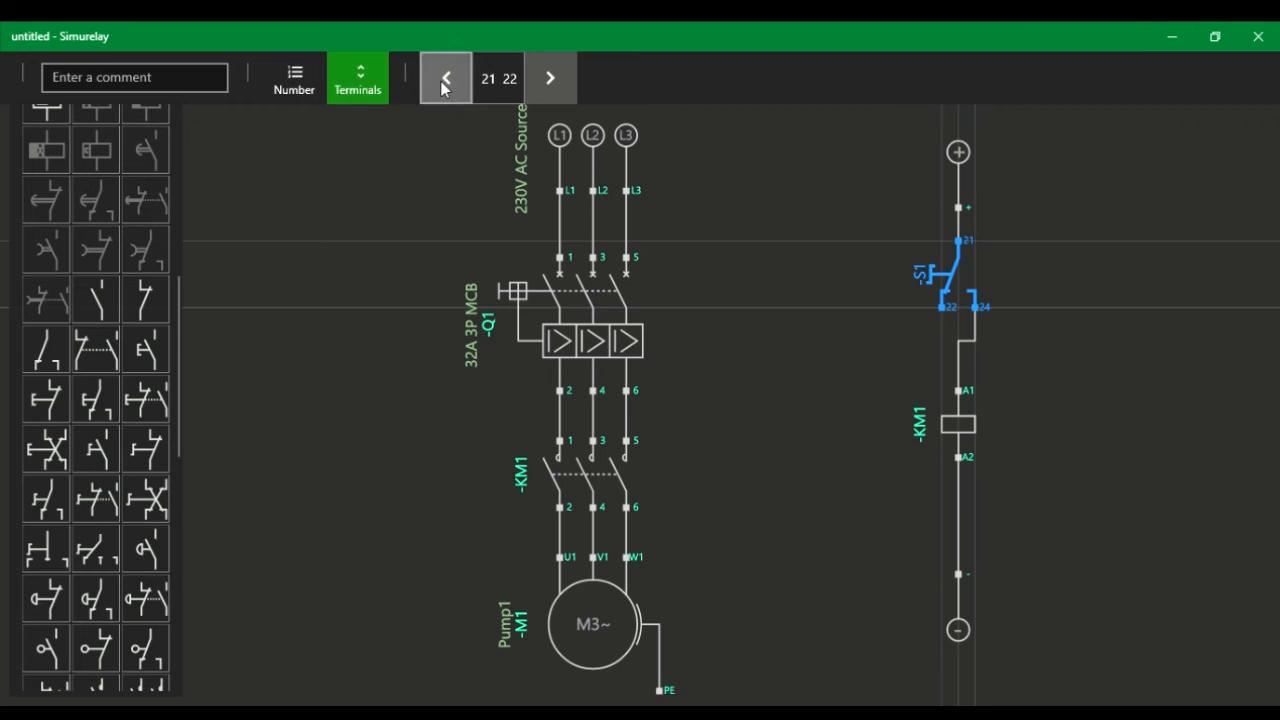
{"action": "left_click", "coordinate": [446, 78]}
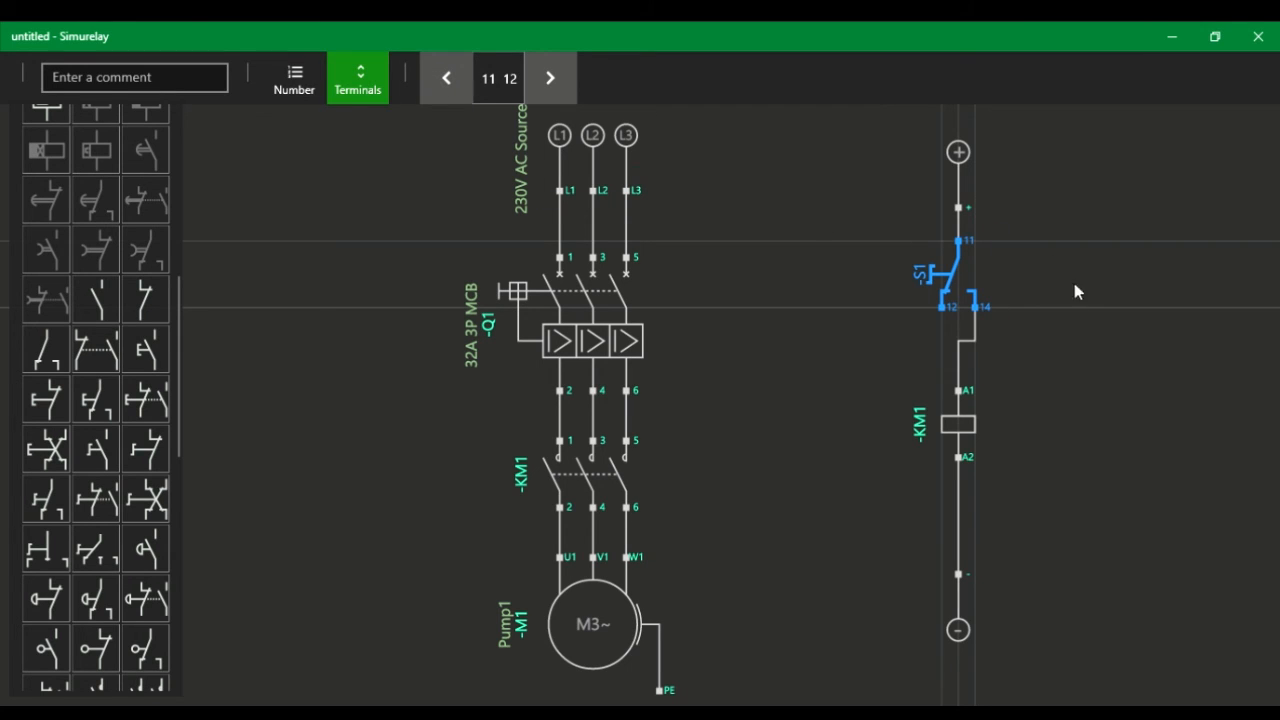
{"action": "left_click", "coordinate": [446, 80]}
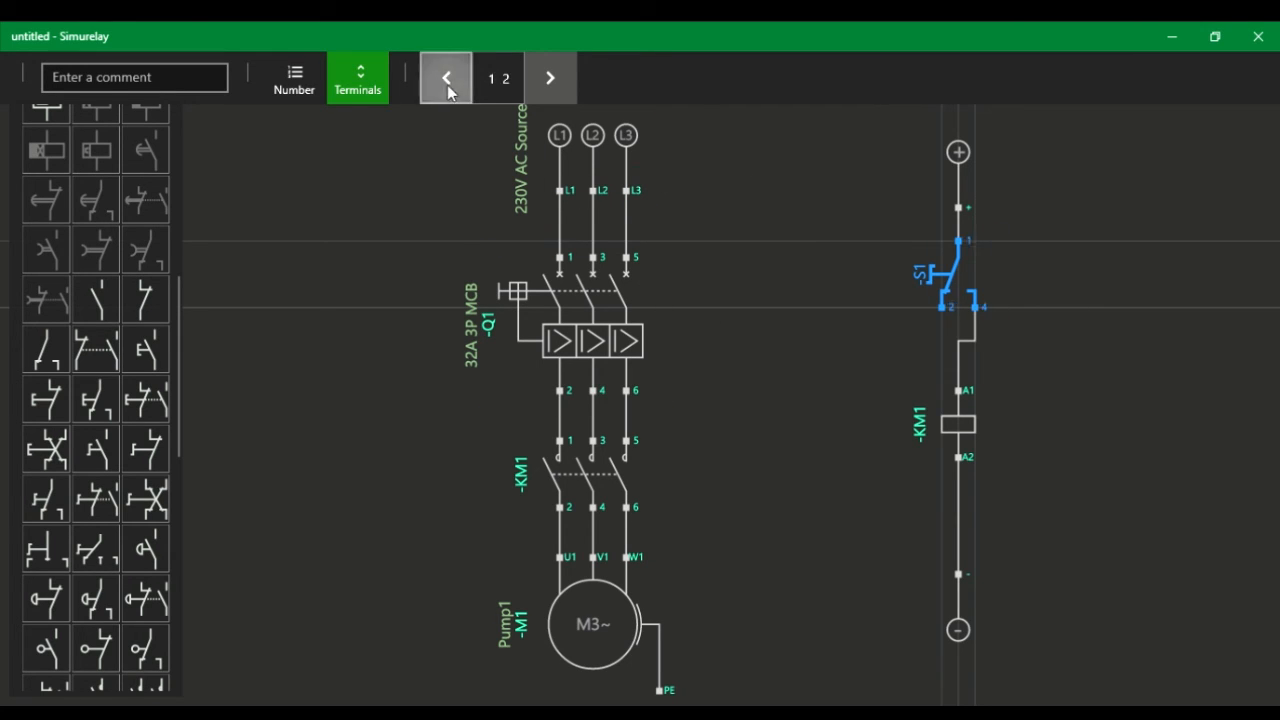
{"action": "scroll", "coordinate": [641, 374], "scroll_direction": "down", "scroll_amount": 2}
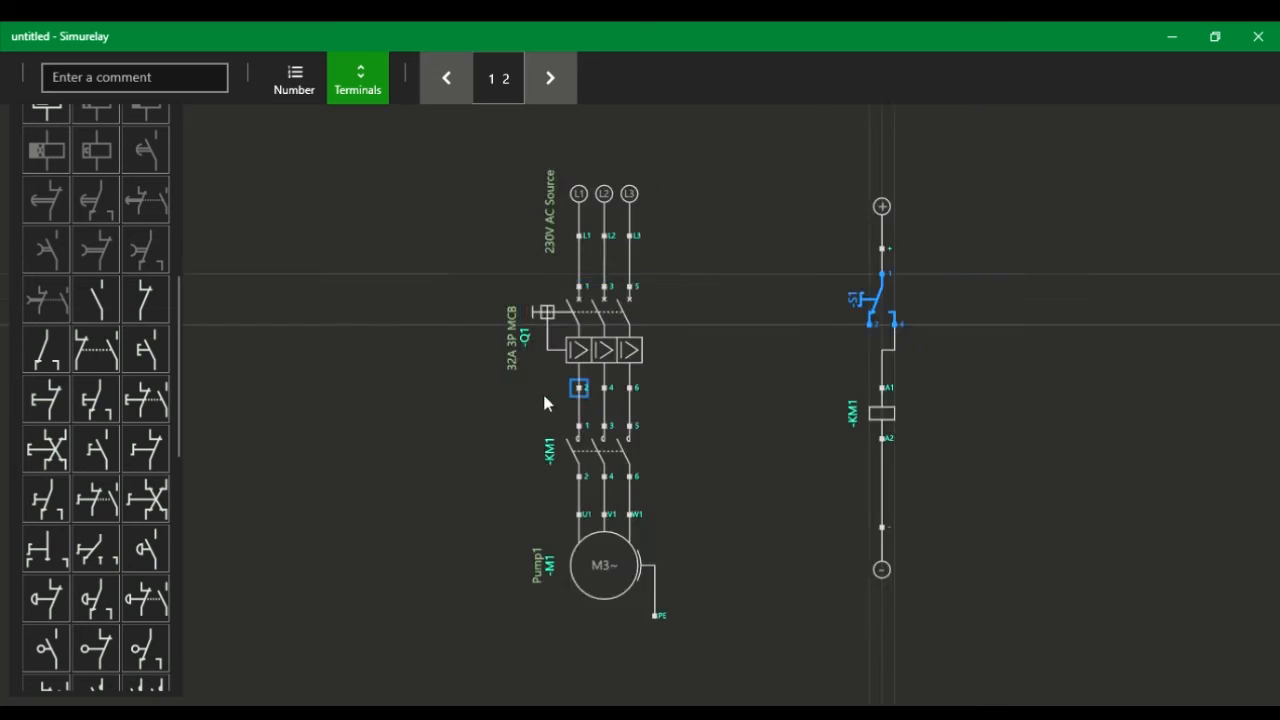
{"action": "left_click", "coordinate": [900, 378]}
Place a second changeover switch beside the coil circuit and a normally open K relay contact directly below it
{"action": "scroll", "coordinate": [643, 404], "scroll_direction": "up", "scroll_amount": 2}
{"action": "scroll", "coordinate": [600, 436], "scroll_direction": "down", "scroll_amount": 1}
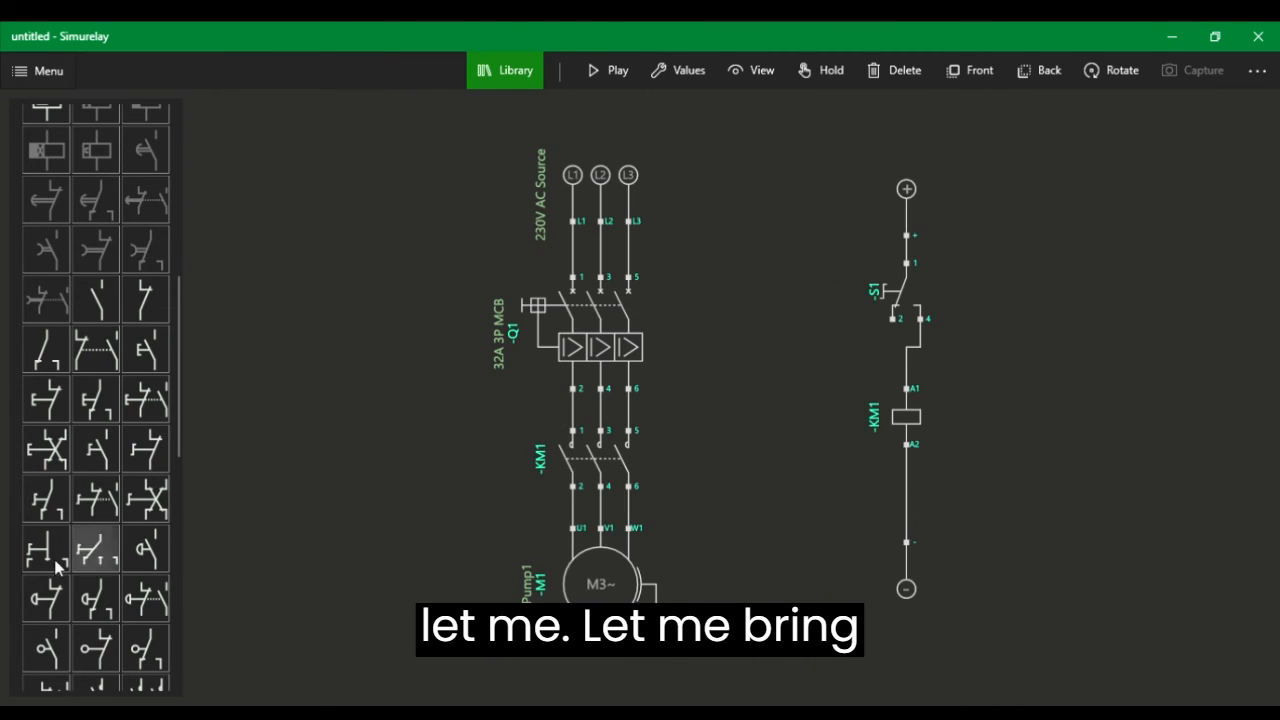
{"action": "scroll", "coordinate": [674, 408], "scroll_direction": "up", "scroll_amount": 2}
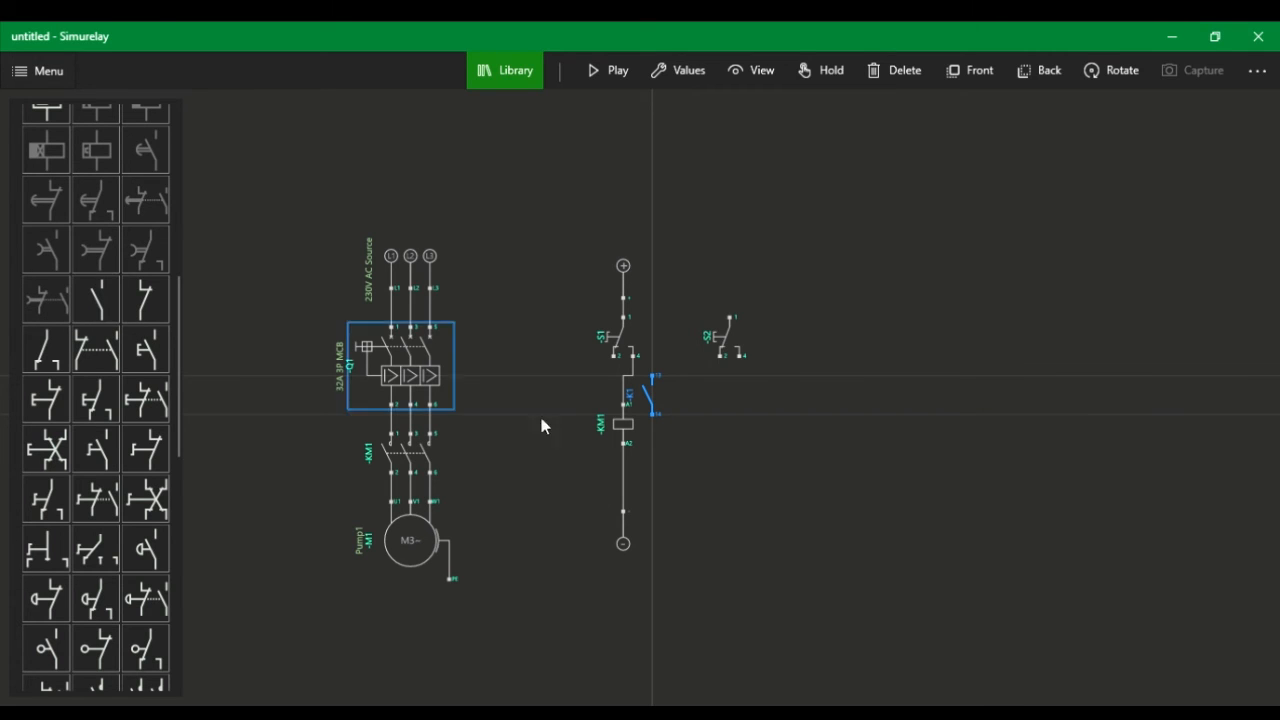
{"action": "left_click_drag", "start_coordinate": [650, 400], "coordinate": [716, 415]}
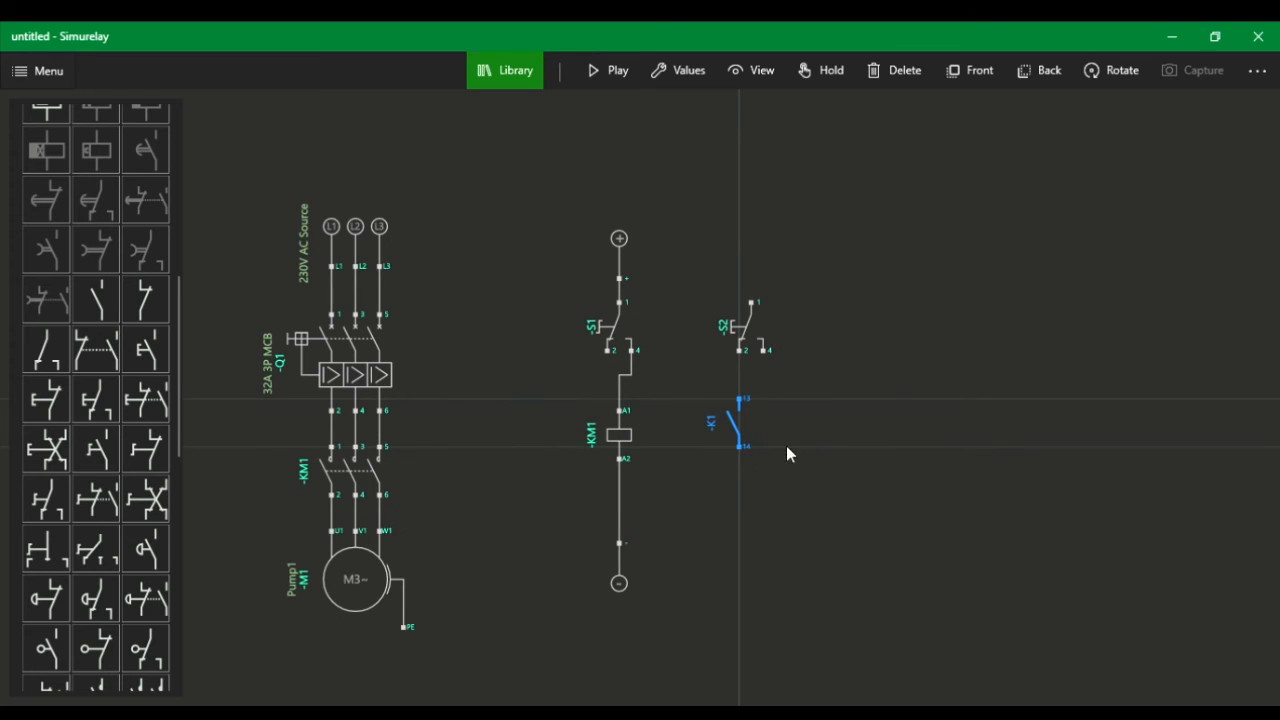
Cycle the tag of the normally open K1 contact through -KM and -KT to -F, then deselect it
{"action": "scroll", "coordinate": [729, 449], "scroll_direction": "up", "scroll_amount": 3}
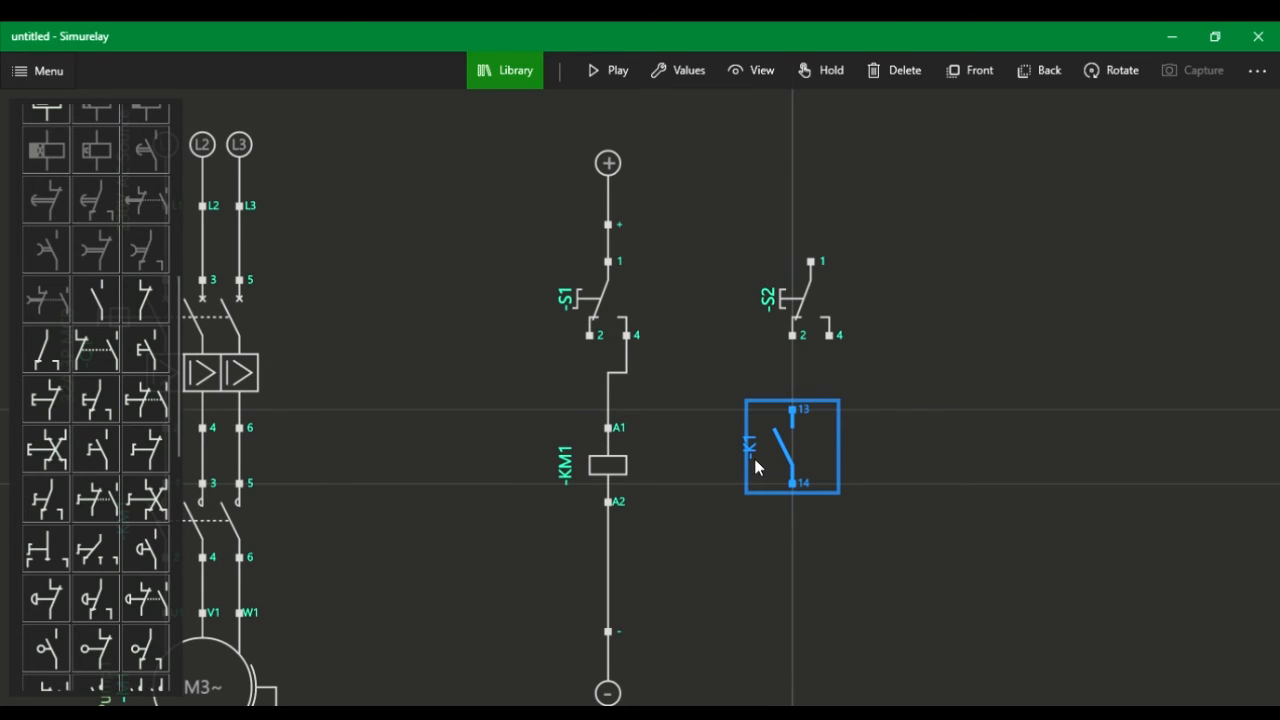
{"action": "scroll", "coordinate": [757, 451], "scroll_direction": "down", "scroll_amount": 2}
{"action": "scroll", "coordinate": [751, 460], "scroll_direction": "up", "scroll_amount": 1}
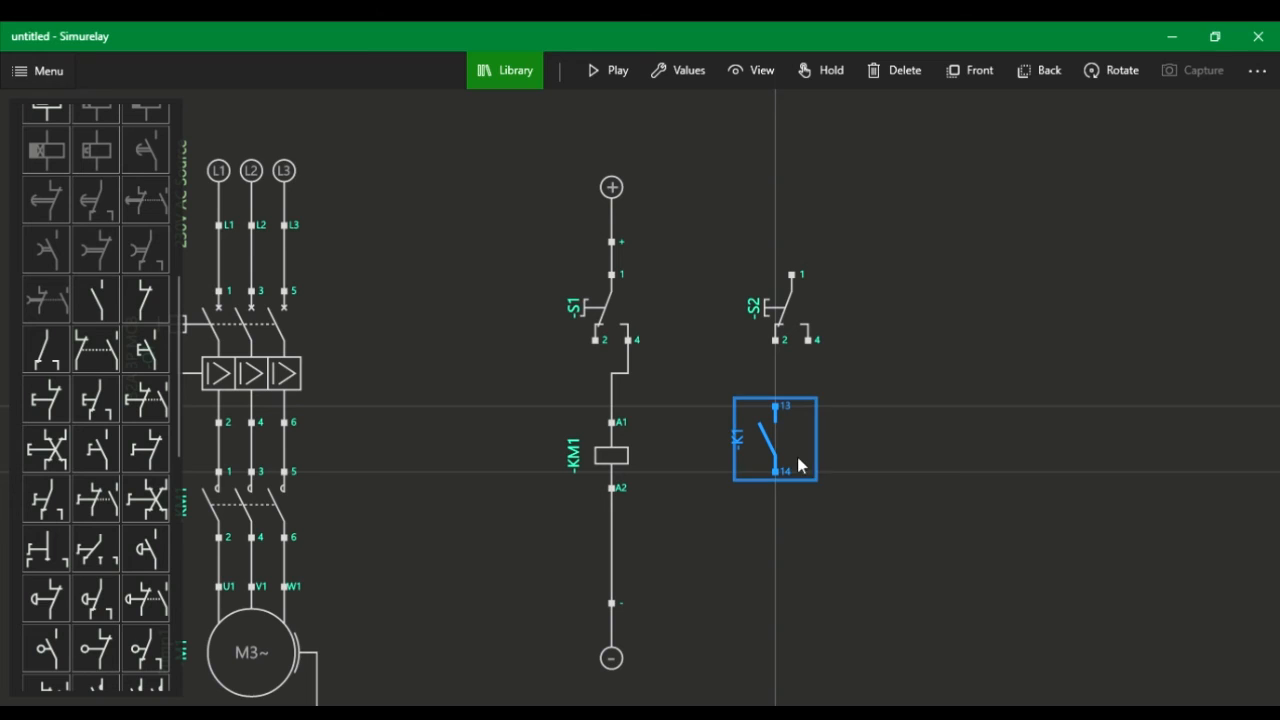
{"action": "left_click", "coordinate": [680, 82]}
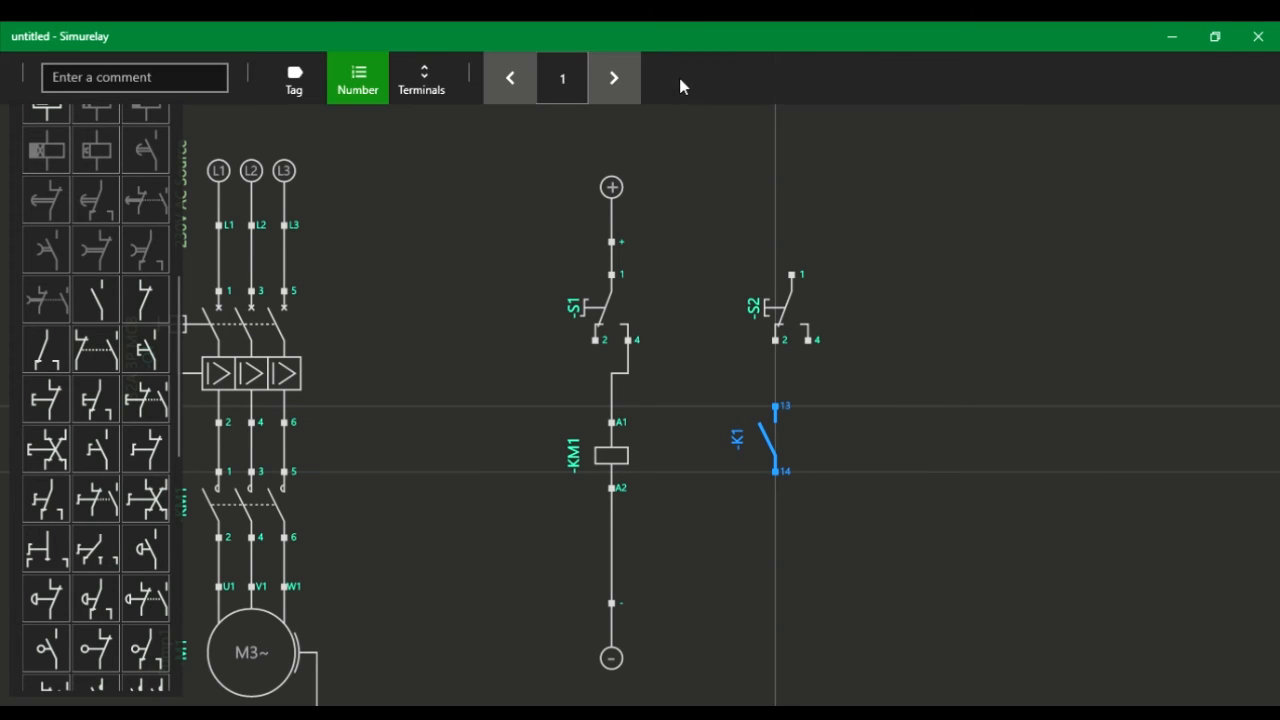
{"action": "left_click", "coordinate": [294, 80]}
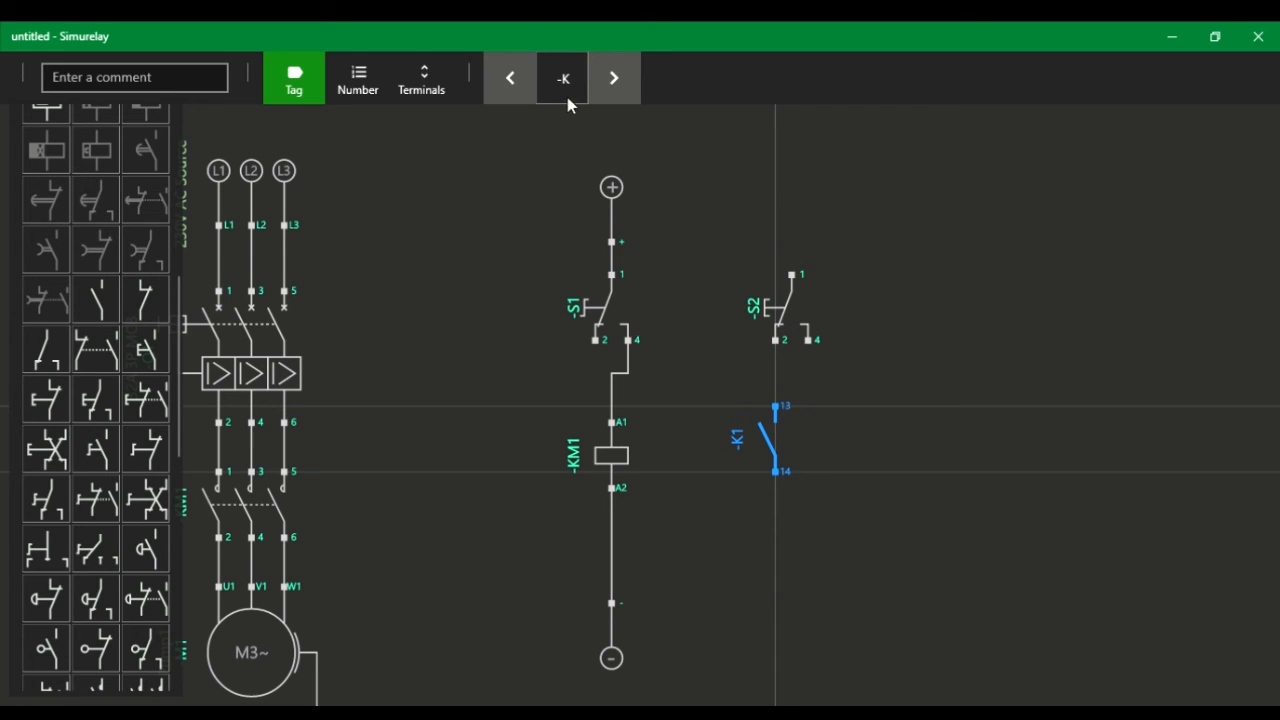
{"action": "left_click", "coordinate": [619, 78]}
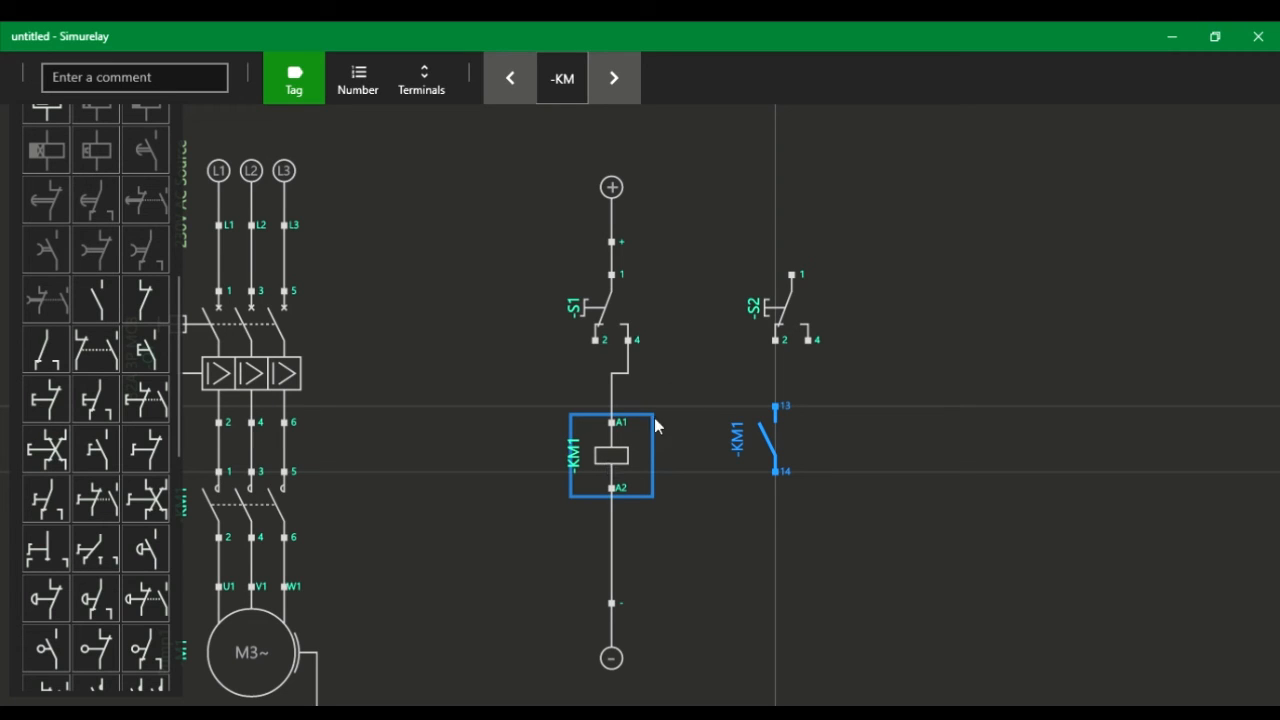
{"action": "left_click", "coordinate": [618, 79]}
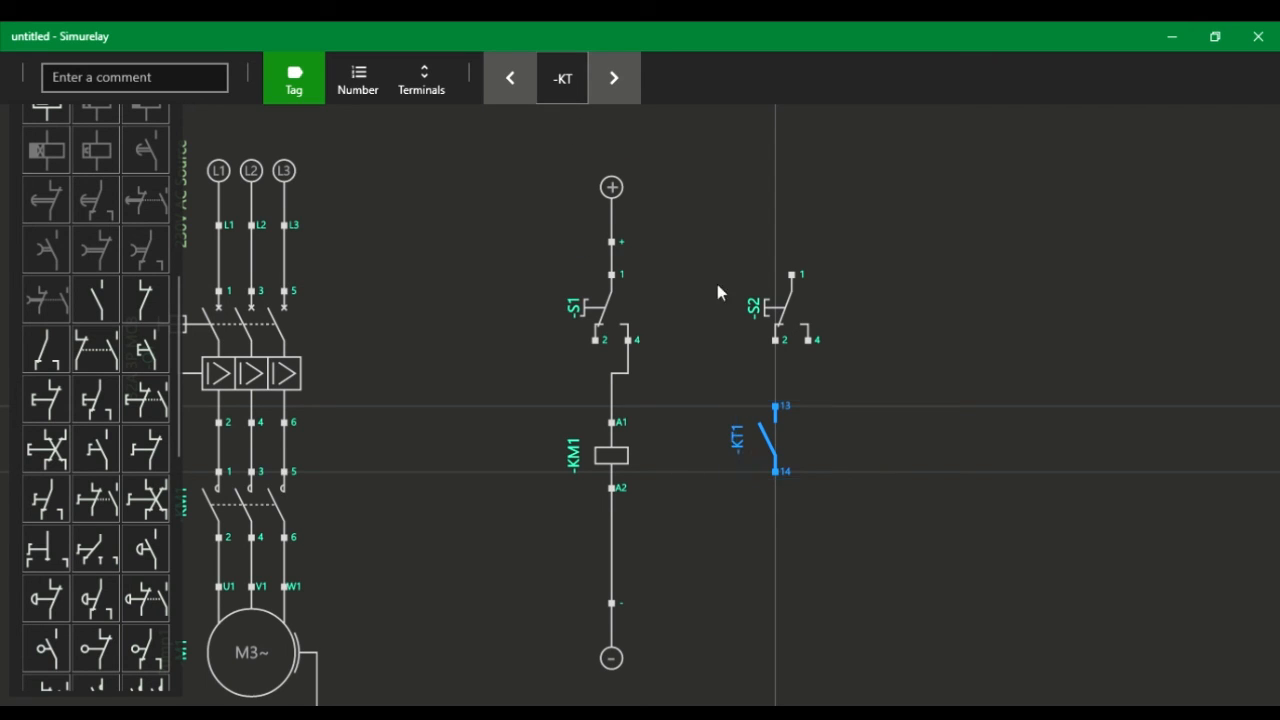
{"action": "left_click", "coordinate": [622, 84]}
{"action": "left_click", "coordinate": [617, 86]}
{"action": "left_click", "coordinate": [841, 372]}
Delete switch S2 and move the normally open contact down level with the KM1 coil
{"action": "left_click", "coordinate": [786, 308]}
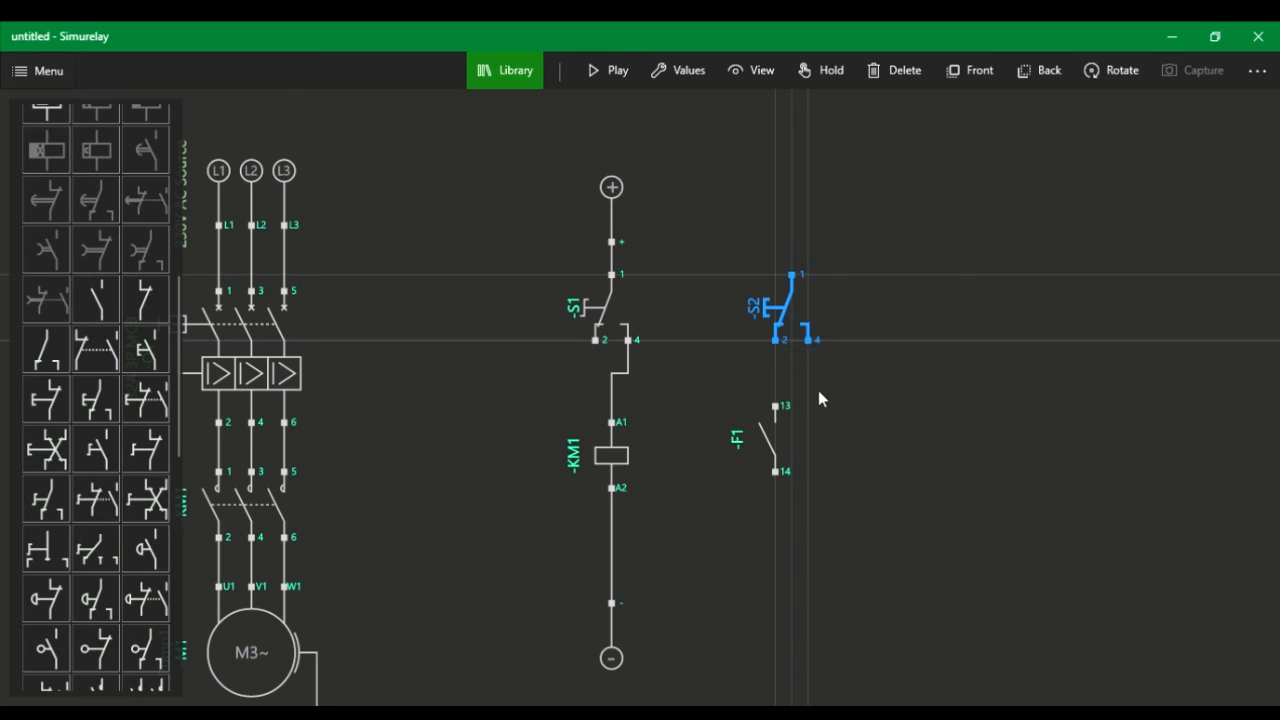
{"action": "key", "text": "Delete"}
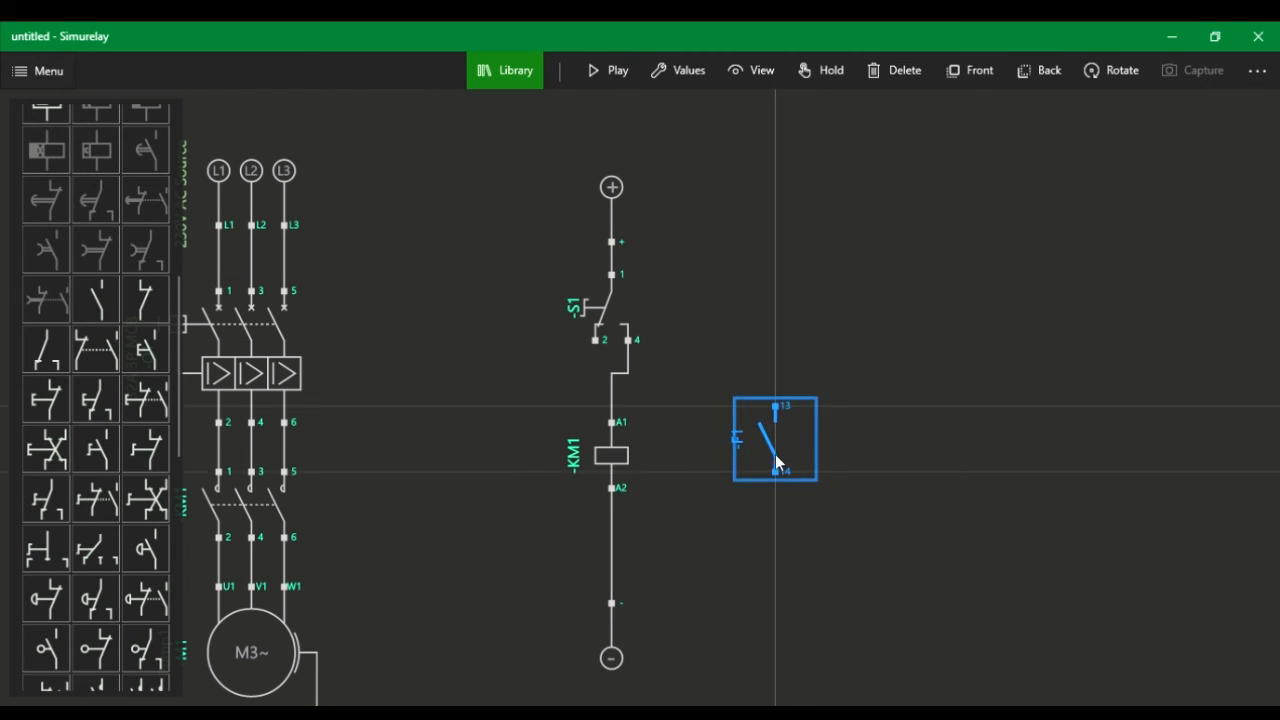
{"action": "left_click_drag", "start_coordinate": [775, 454], "coordinate": [780, 471]}
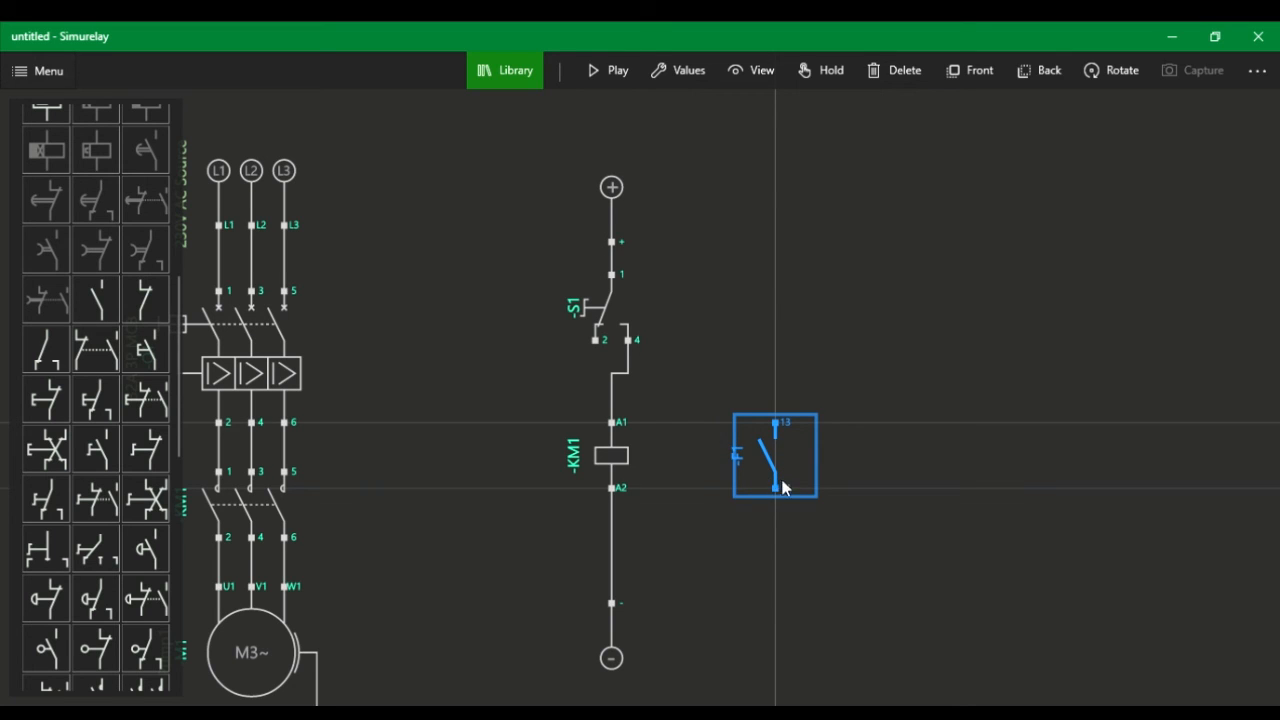
Set the normally open contact's tag to -KM to match the contactor coil, and deselect the contact
{"action": "left_click", "coordinate": [688, 74]}
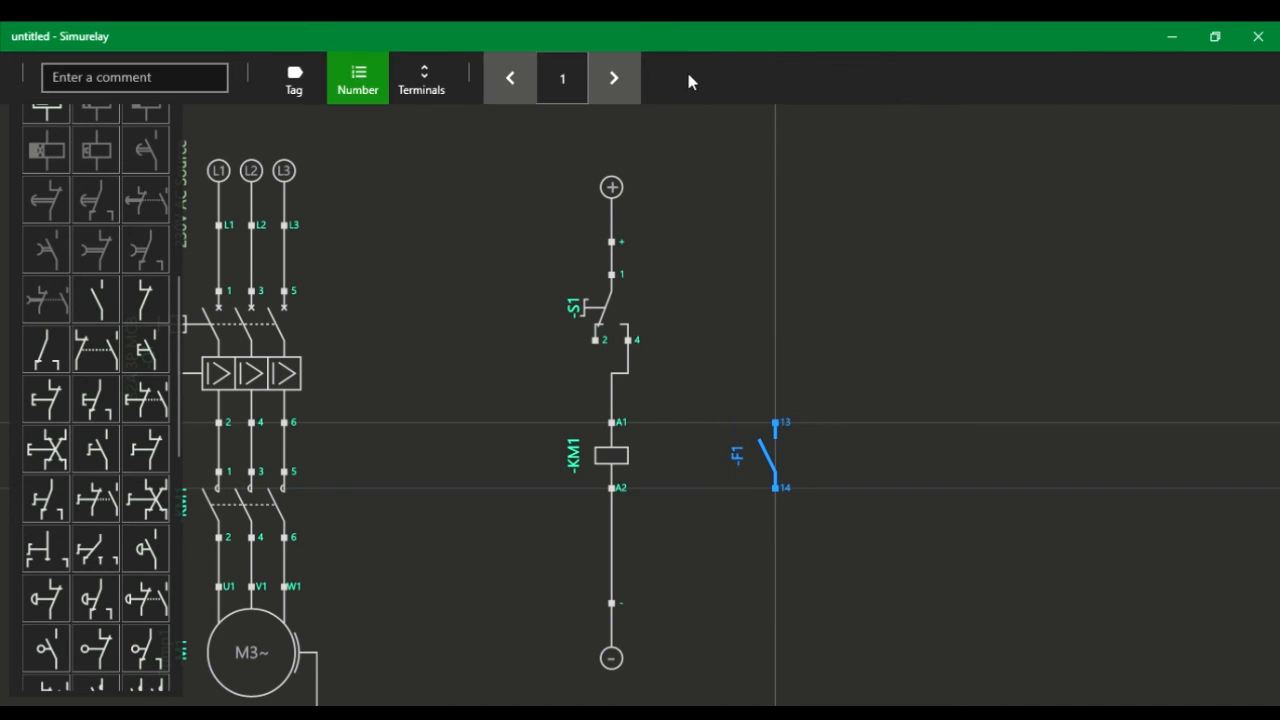
{"action": "left_click", "coordinate": [296, 94]}
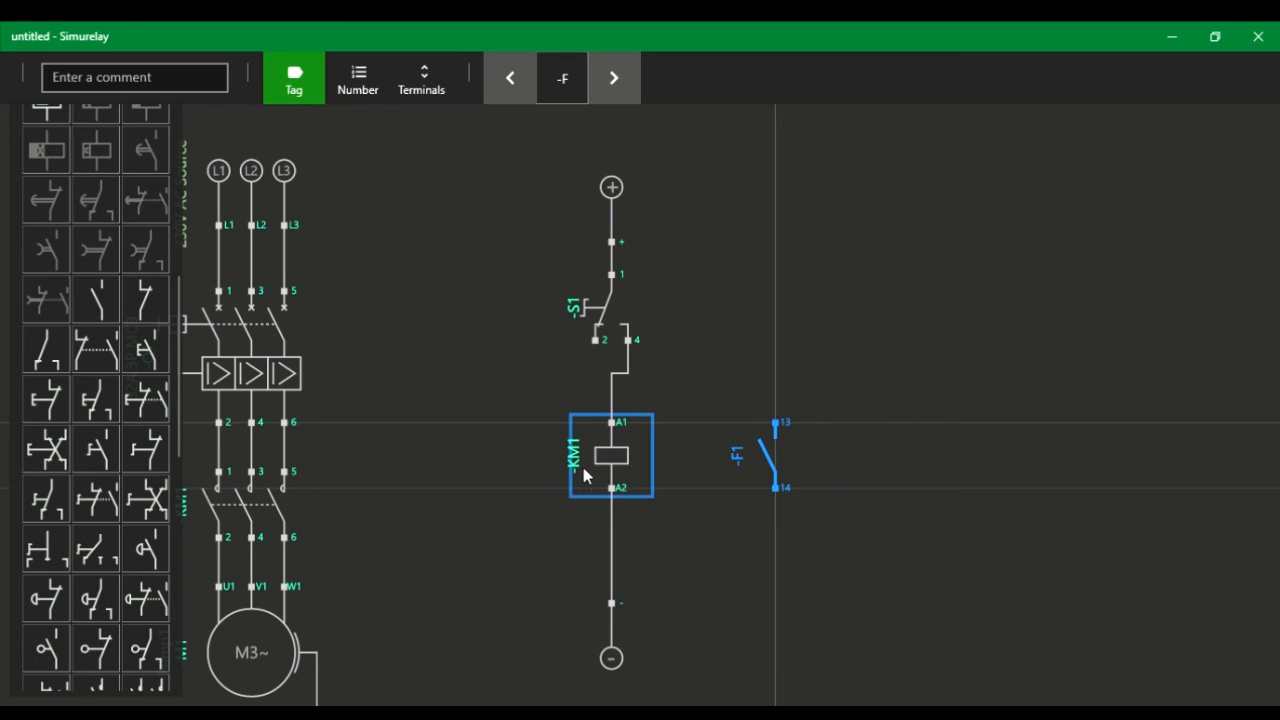
{"action": "left_click", "coordinate": [614, 80]}
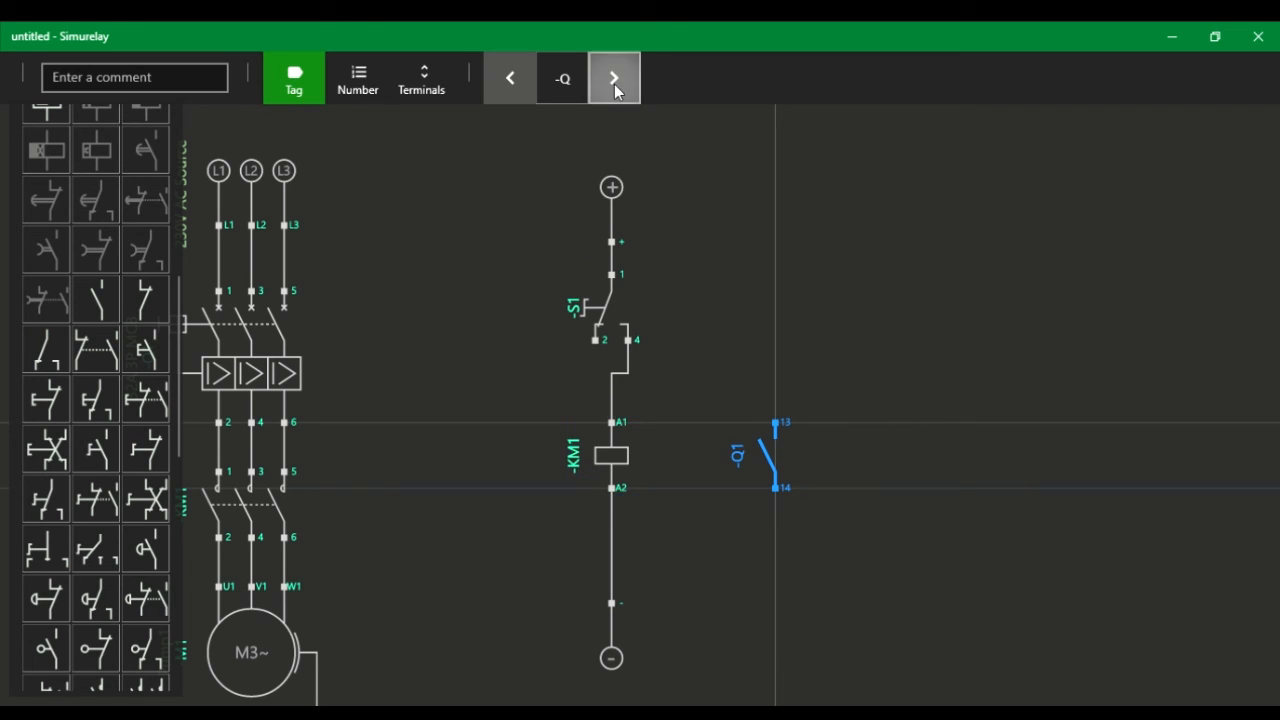
{"action": "left_click", "coordinate": [518, 77]}
{"action": "left_click", "coordinate": [518, 77]}
{"action": "left_click", "coordinate": [517, 77]}
{"action": "left_click", "coordinate": [517, 77]}
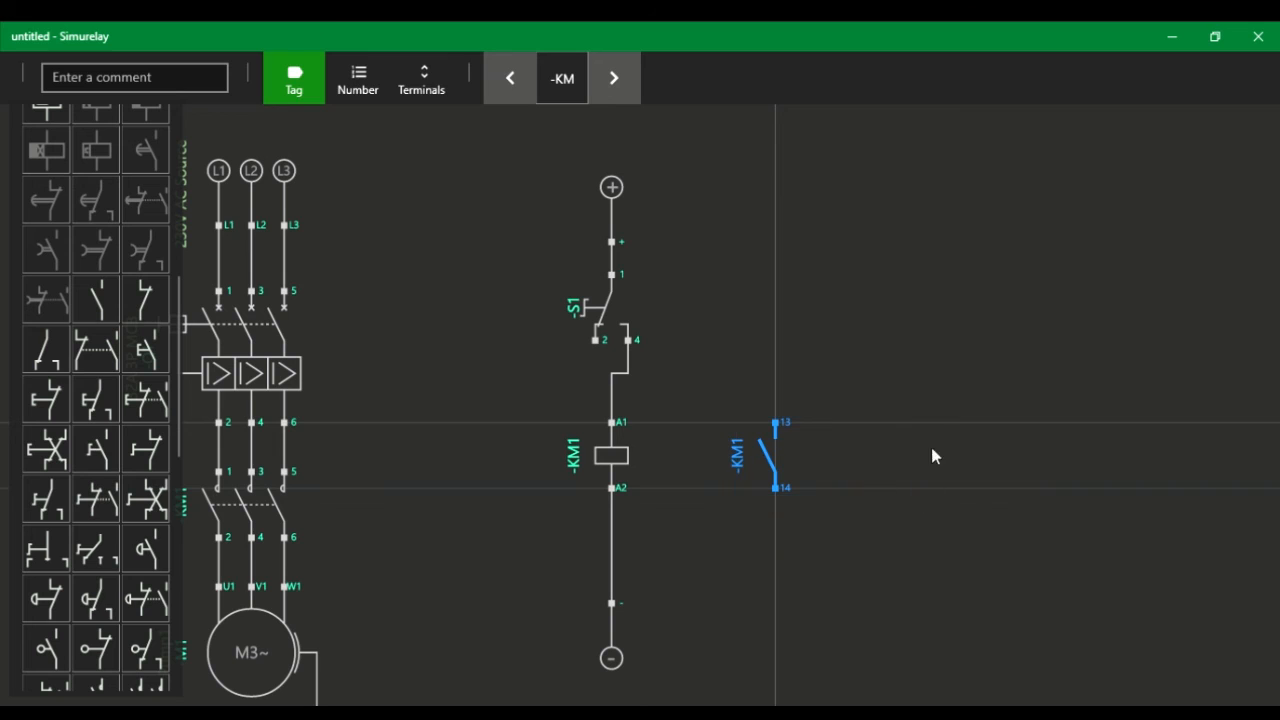
{"action": "left_click", "coordinate": [906, 311]}
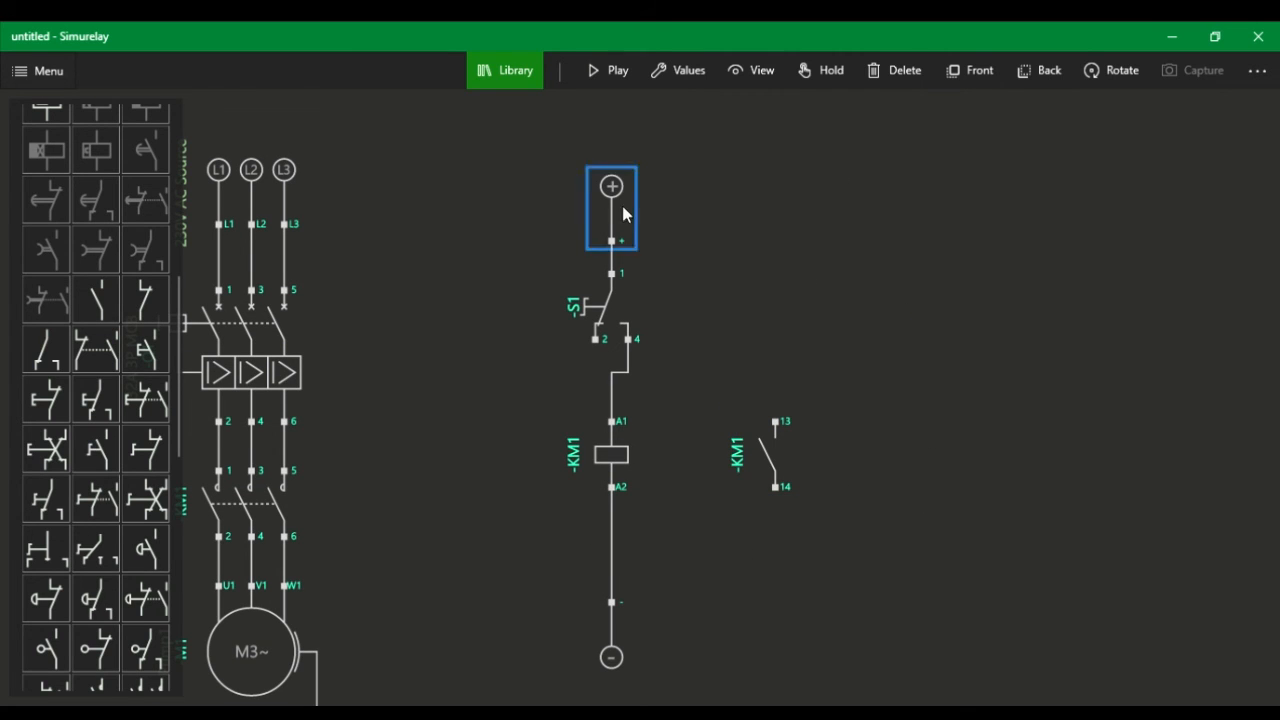
Place an indicator lamp directly below the normally open KM1 contact
{"action": "scroll", "coordinate": [100, 470], "scroll_direction": "down", "scroll_amount": 5}
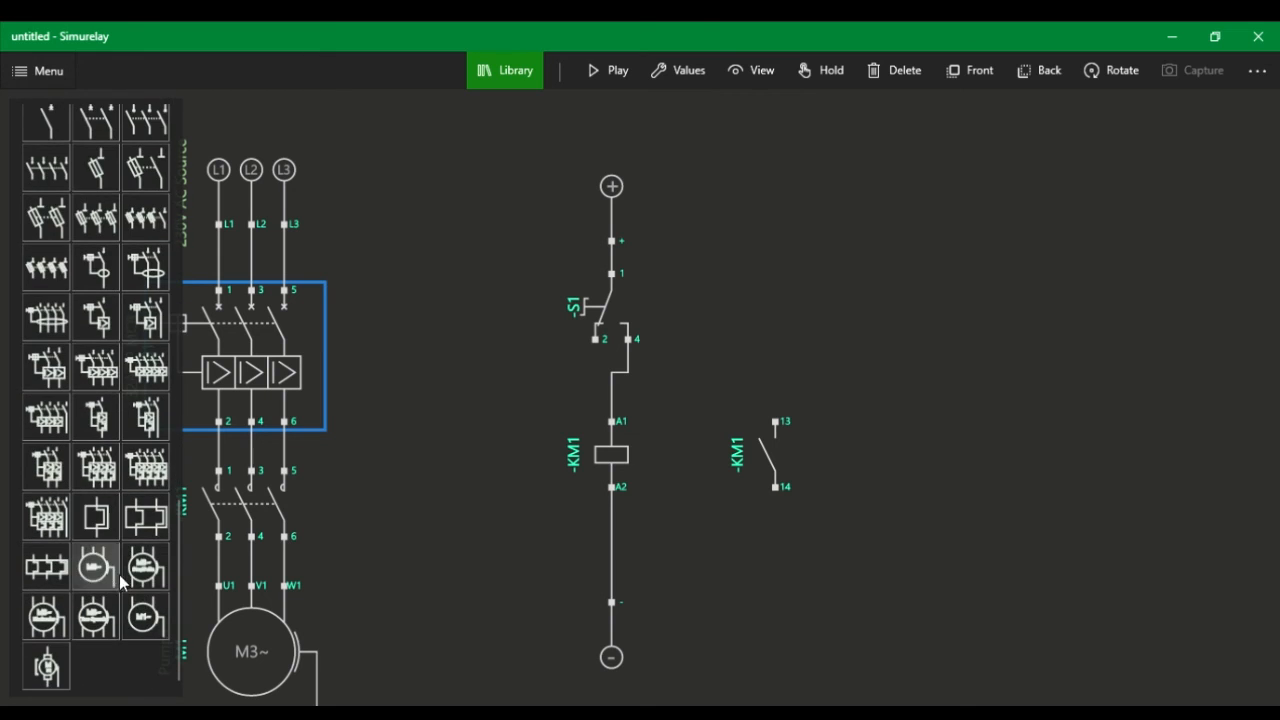
{"action": "scroll", "coordinate": [126, 598], "scroll_direction": "up", "scroll_amount": 5}
{"action": "scroll", "coordinate": [126, 577], "scroll_direction": "up", "scroll_amount": 10}
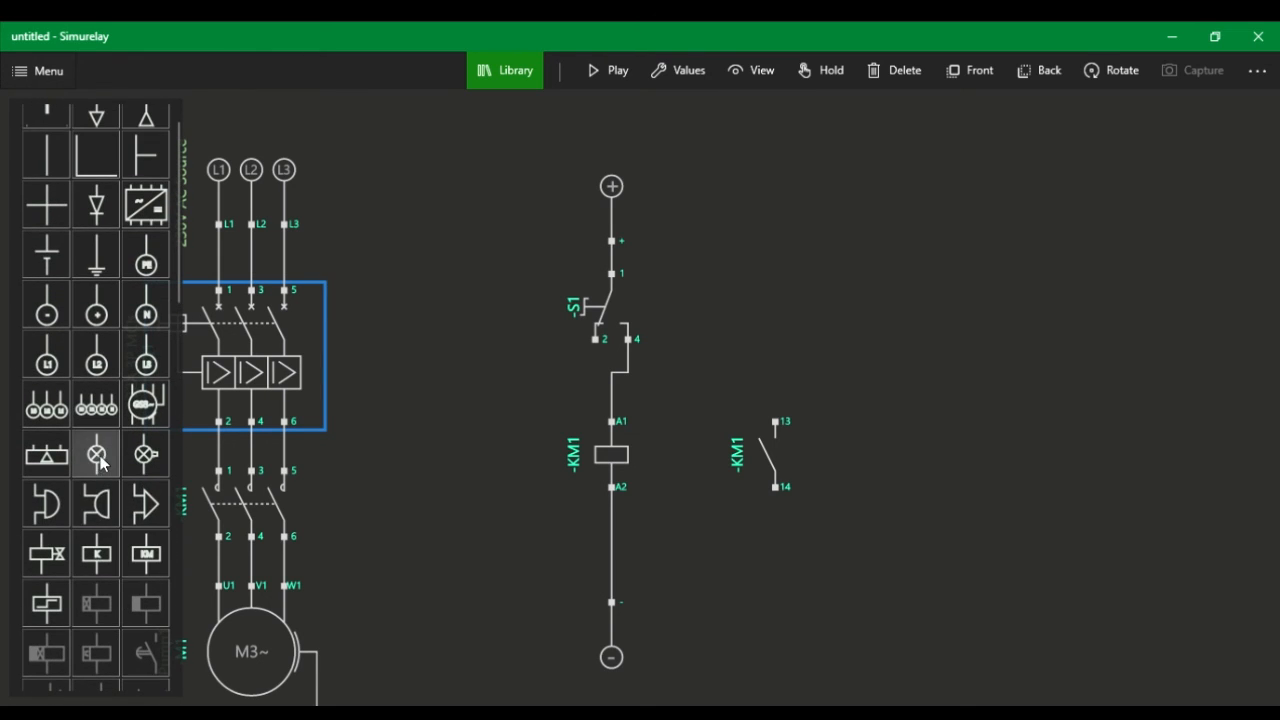
{"action": "mouse_move", "coordinate": [107, 473]}
{"action": "left_mouse_down"}
{"action": "mouse_move", "coordinate": [686, 403]}
{"action": "mouse_move", "coordinate": [689, 468]}
{"action": "mouse_move", "coordinate": [782, 614]}
{"action": "mouse_move", "coordinate": [780, 585]}
{"action": "left_mouse_up"}
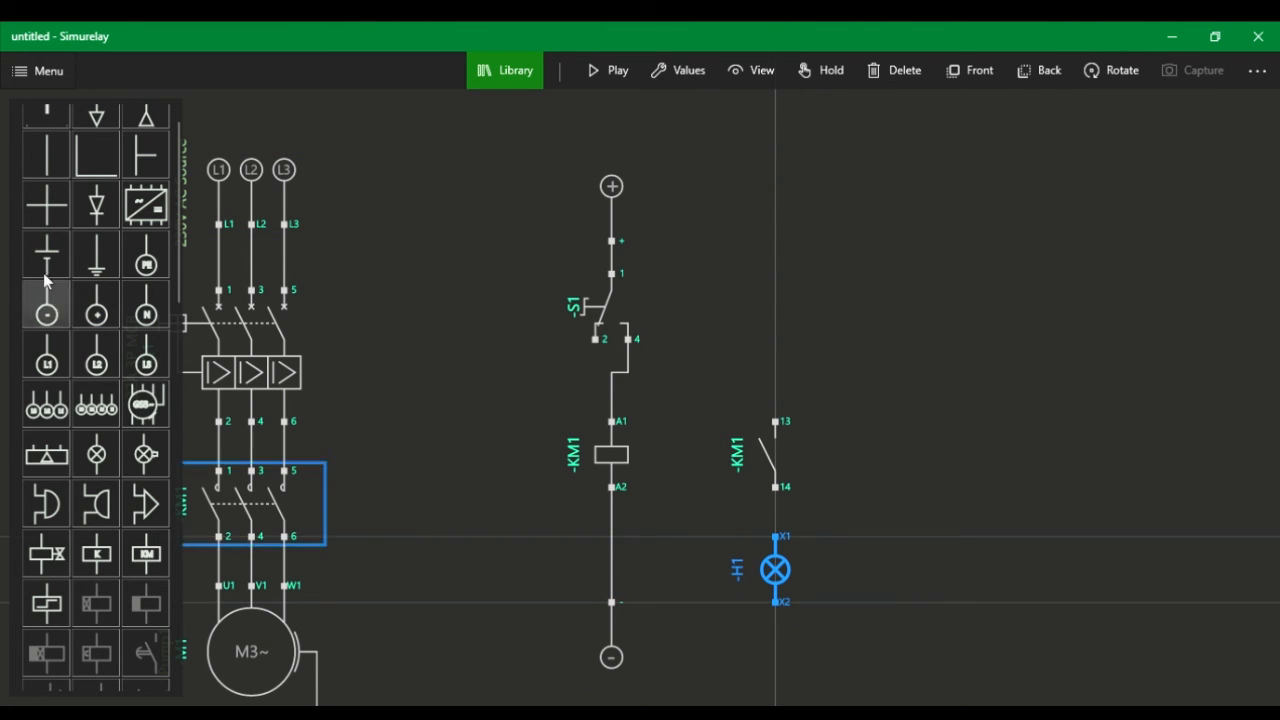
Wire the minus supply terminal to lamp terminal X2 and move the lamp up so the wire runs straight
{"action": "left_click", "coordinate": [614, 602]}
{"action": "left_click", "coordinate": [778, 604]}
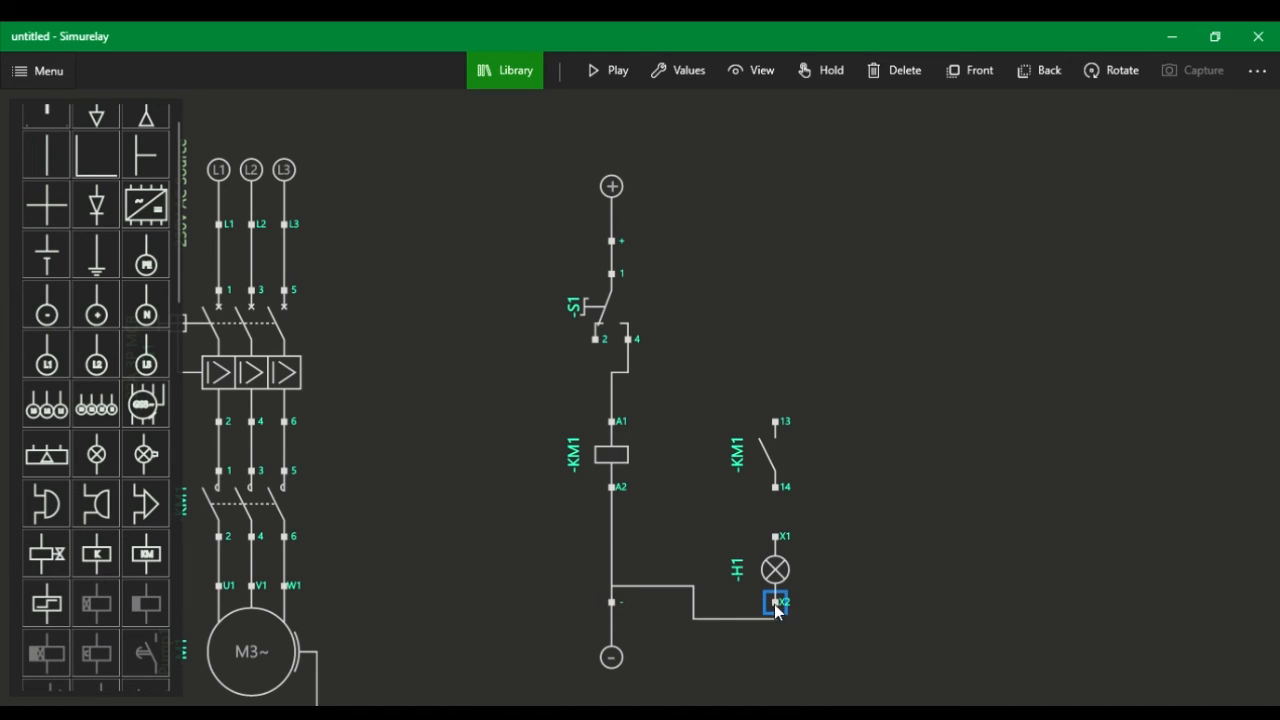
{"action": "left_click", "coordinate": [655, 589]}
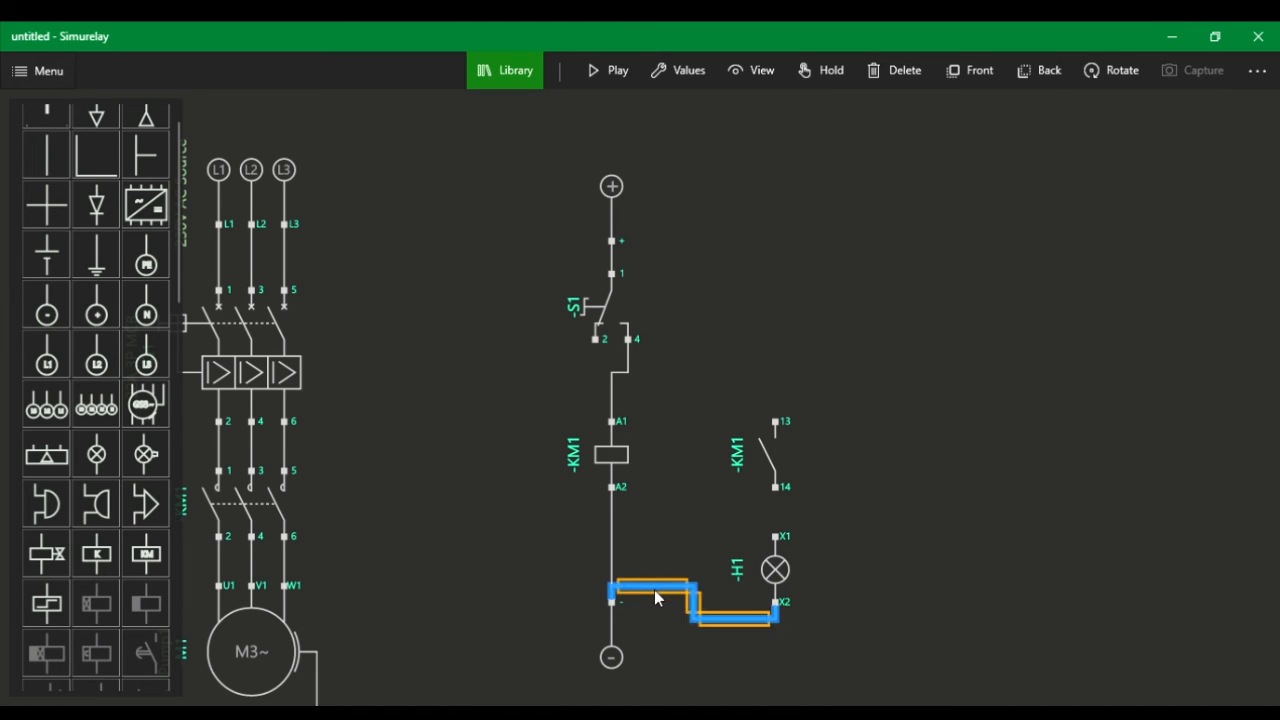
{"action": "left_click", "coordinate": [776, 603]}
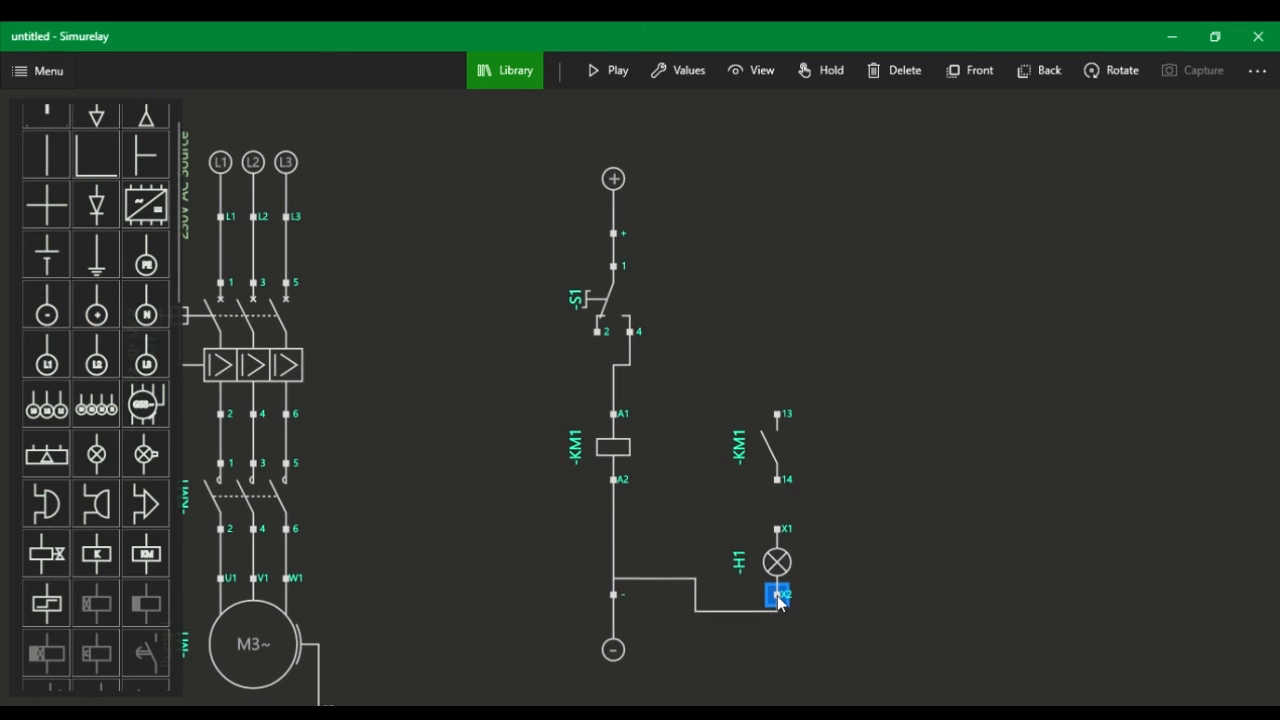
{"action": "left_click_drag", "start_coordinate": [786, 562], "coordinate": [787, 532]}
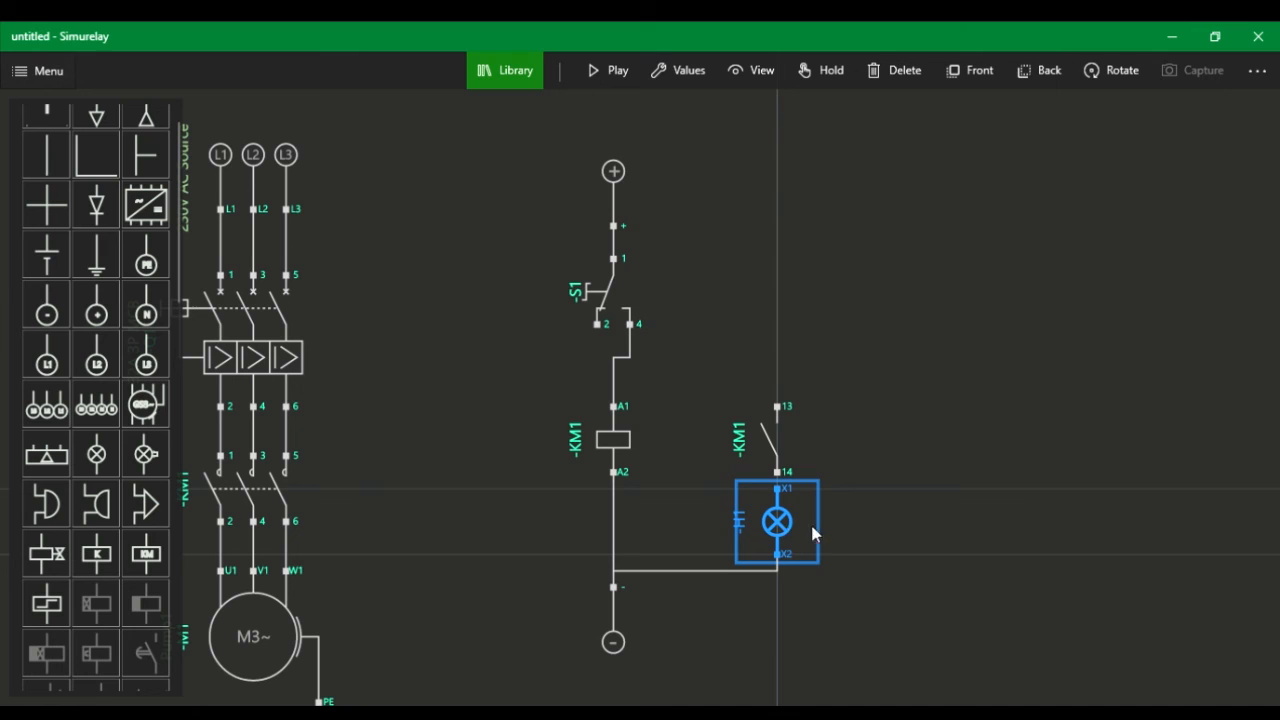
Move the normally open KM1 contact up and wire its terminal 14 to lamp terminal X1
{"action": "left_click", "coordinate": [808, 457]}
{"action": "left_click_drag", "start_coordinate": [786, 457], "coordinate": [771, 386]}
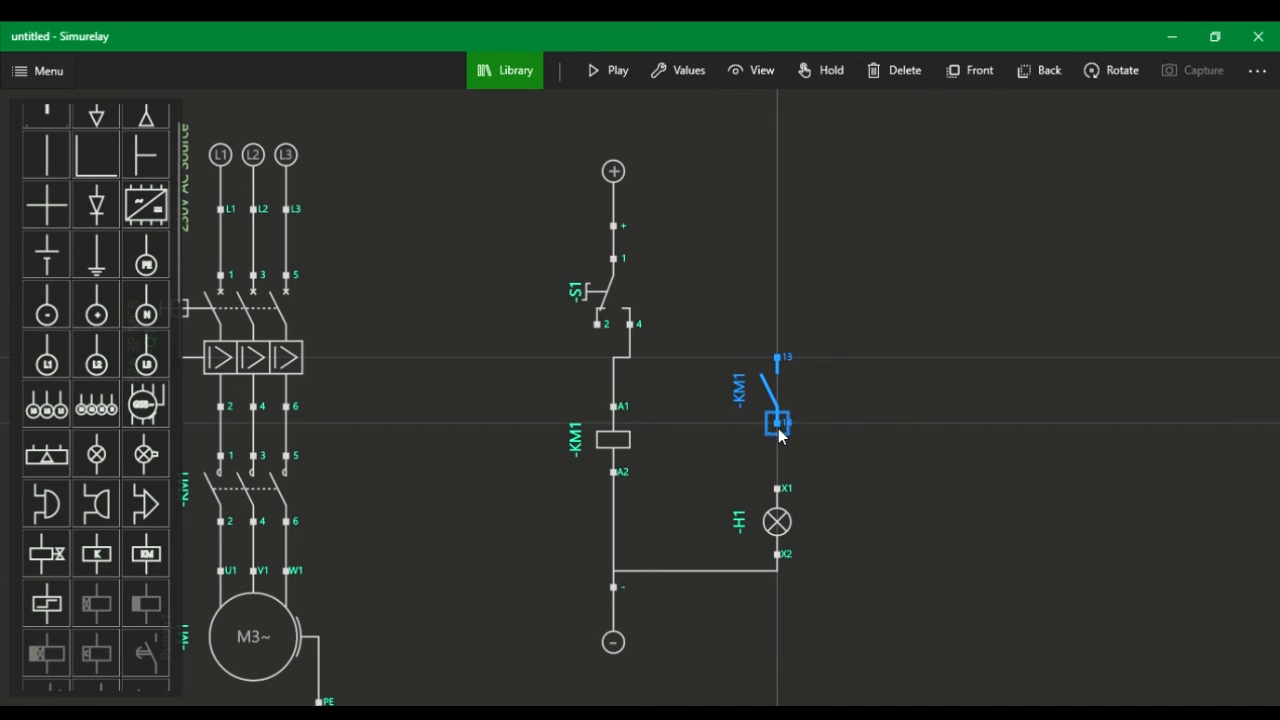
{"action": "left_click_drag", "start_coordinate": [763, 425], "coordinate": [777, 489]}
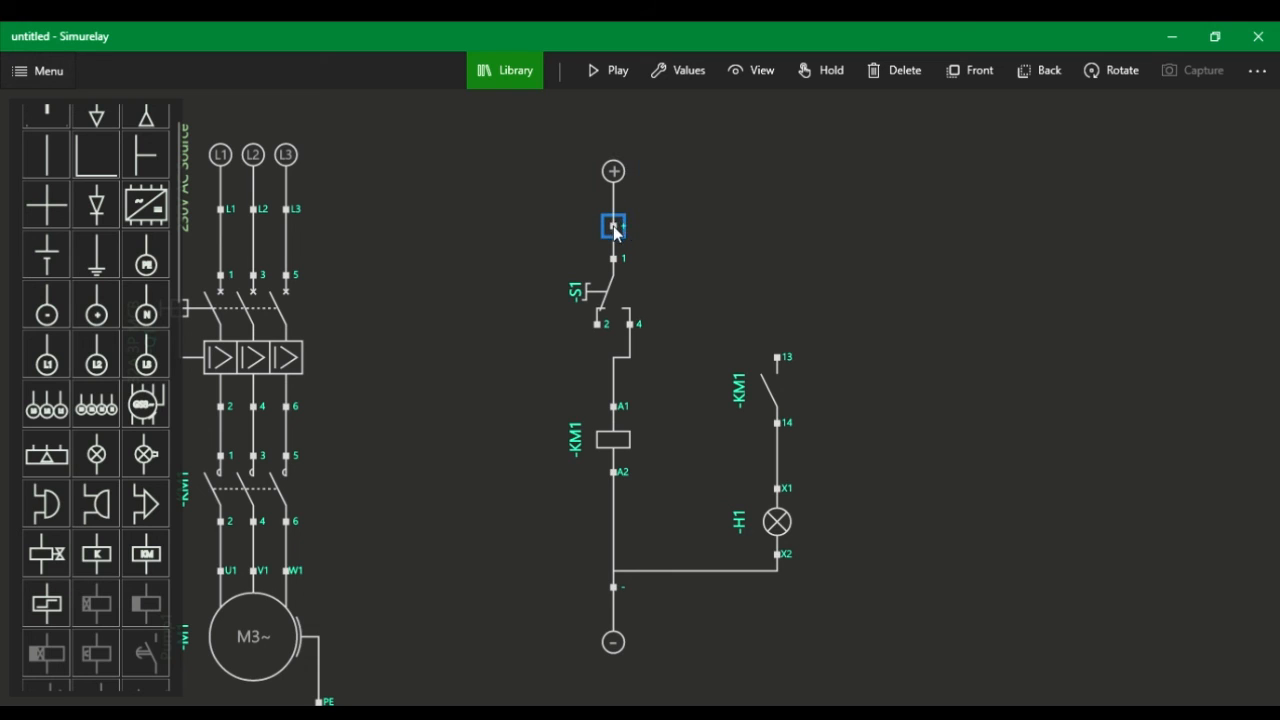
Wire the plus supply terminal to contact terminal 13 and raise the wire's horizontal segment level with the supply terminal
{"action": "left_click_drag", "start_coordinate": [613, 226], "coordinate": [779, 366]}
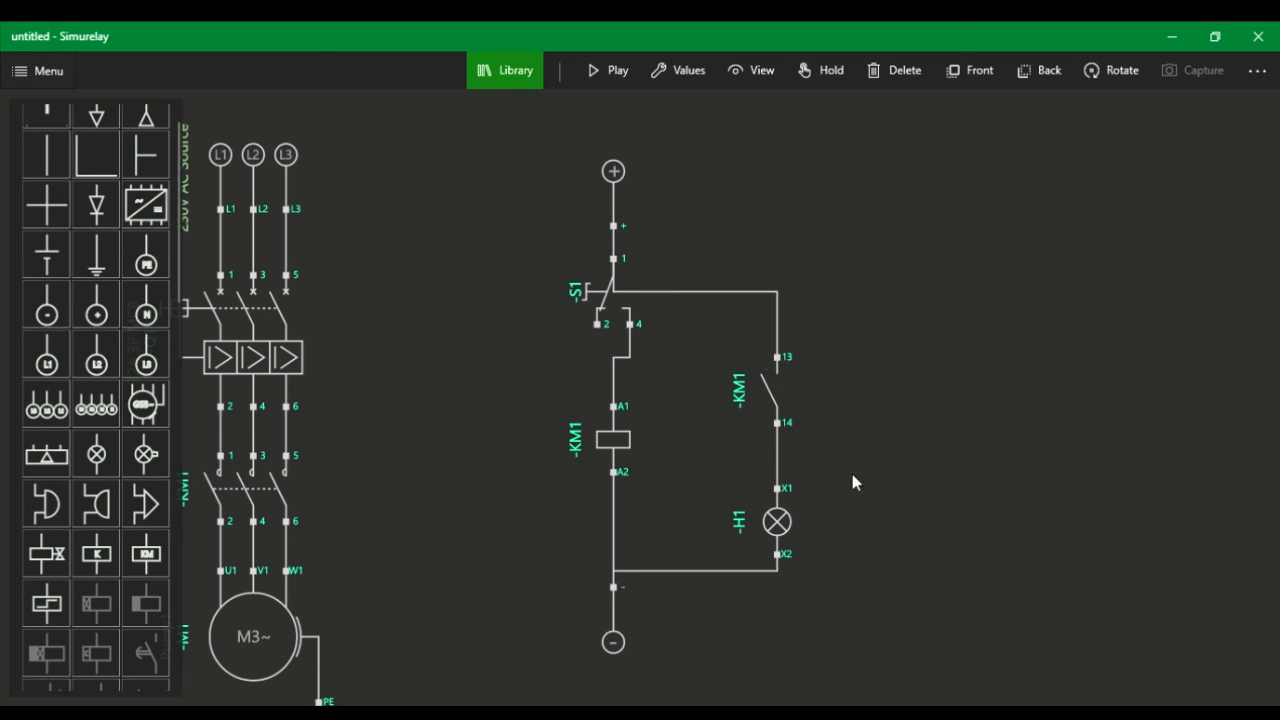
{"action": "left_click", "coordinate": [700, 295]}
{"action": "left_click_drag", "start_coordinate": [698, 297], "coordinate": [711, 230]}
{"action": "left_click", "coordinate": [985, 434]}
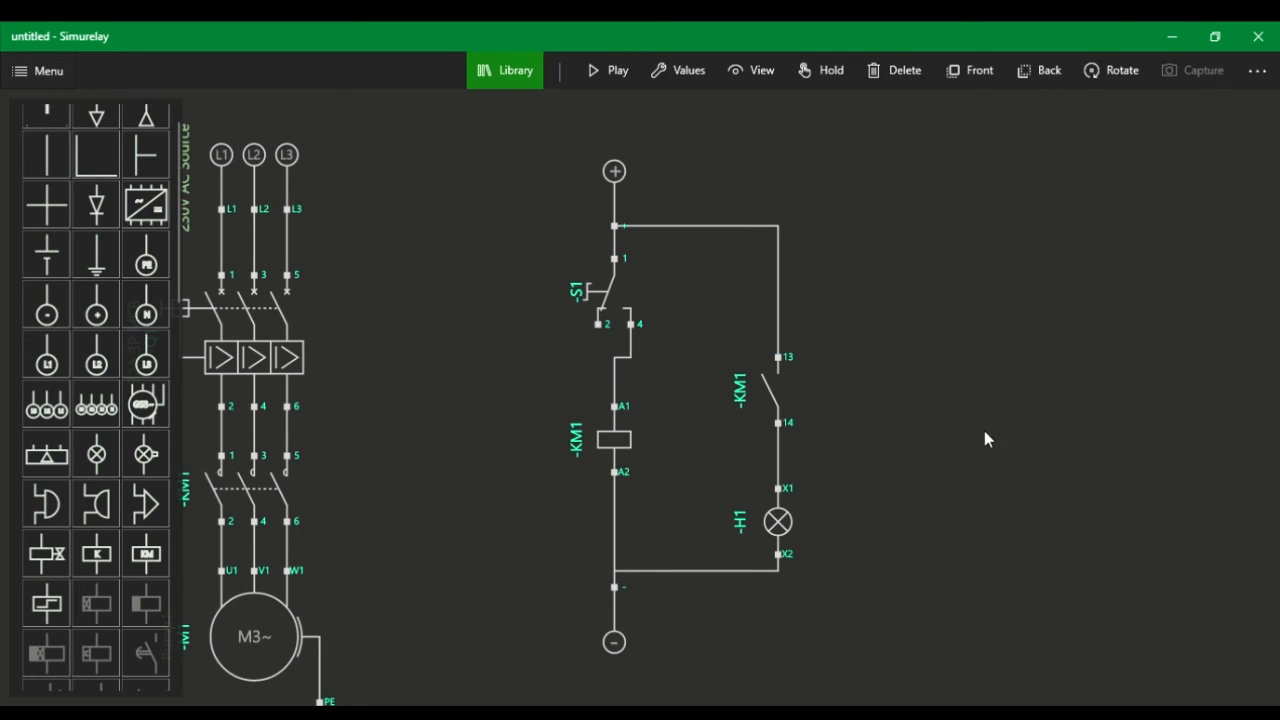
Start the simulation, actuate switch S1 to energize coil KM1, and close breaker Q1 to run the motor
{"action": "scroll", "coordinate": [1047, 566], "scroll_direction": "down", "scroll_amount": 5}
{"action": "scroll", "coordinate": [935, 569], "scroll_direction": "up", "scroll_amount": 4}
{"action": "scroll", "coordinate": [1032, 301], "scroll_direction": "down", "scroll_amount": 5}
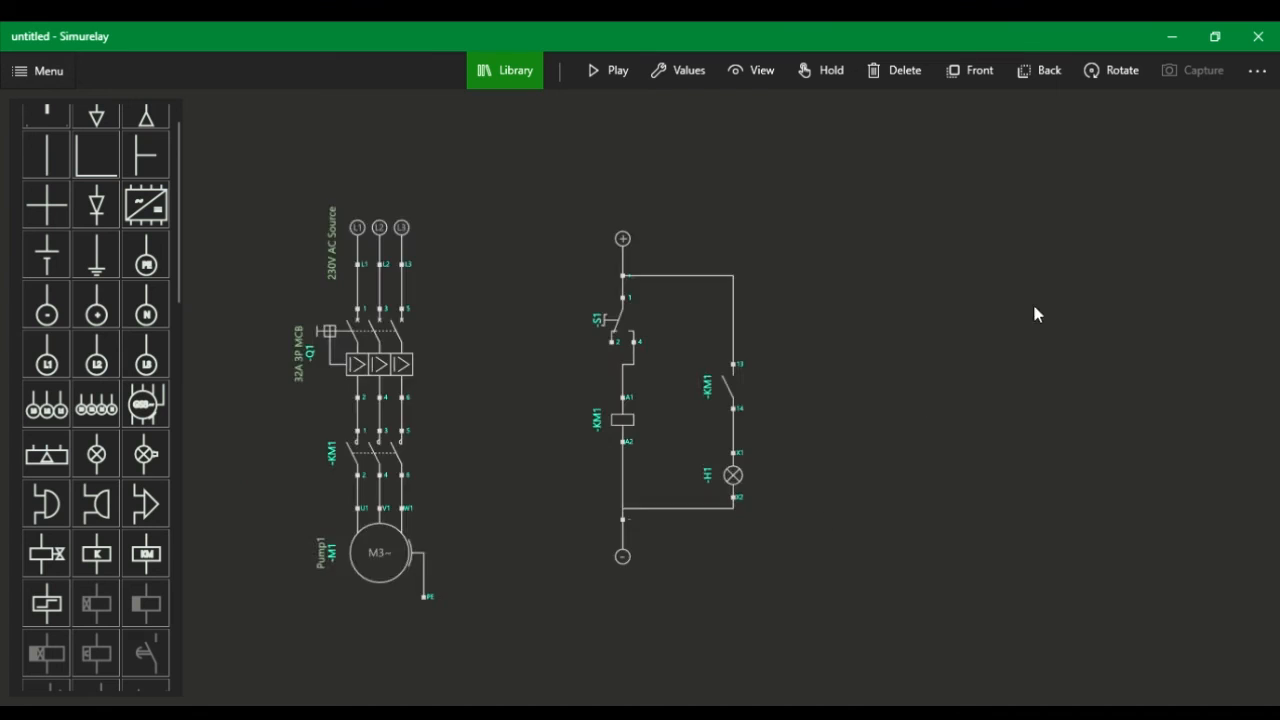
{"action": "scroll", "coordinate": [763, 515], "scroll_direction": "up", "scroll_amount": 1}
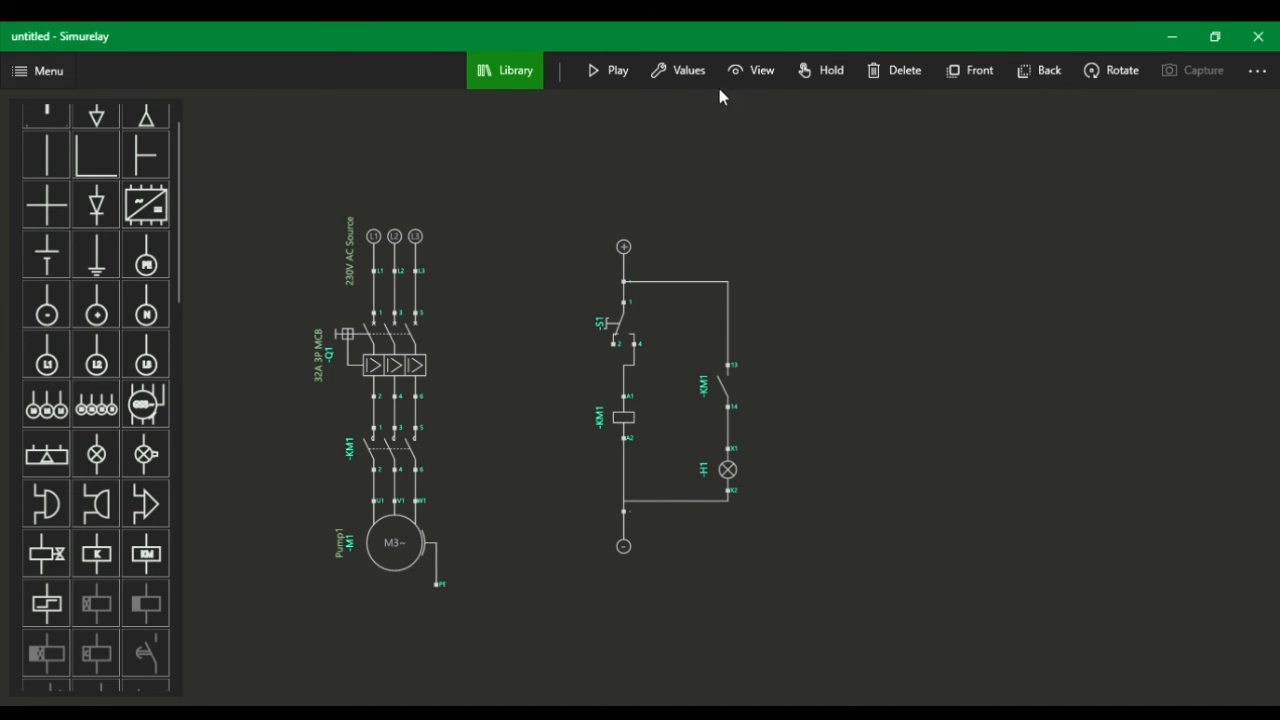
{"action": "left_click", "coordinate": [604, 79]}
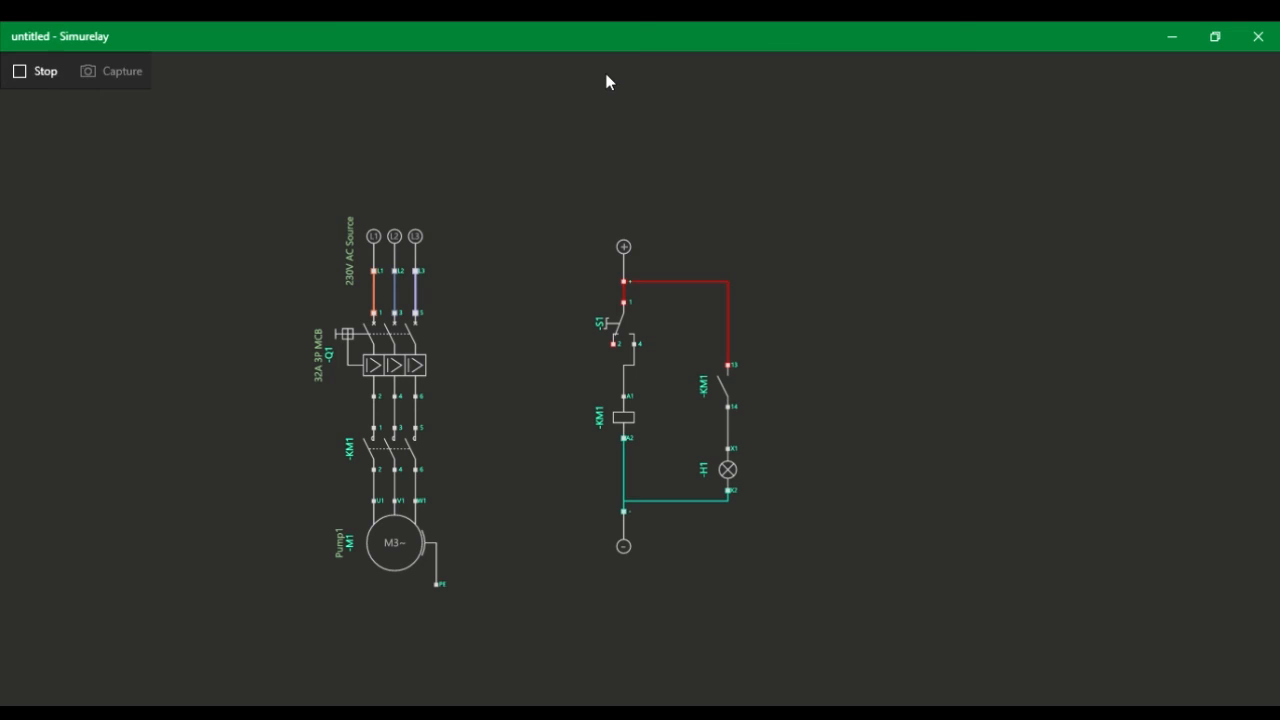
{"action": "scroll", "coordinate": [641, 360], "scroll_direction": "up", "scroll_amount": 2}
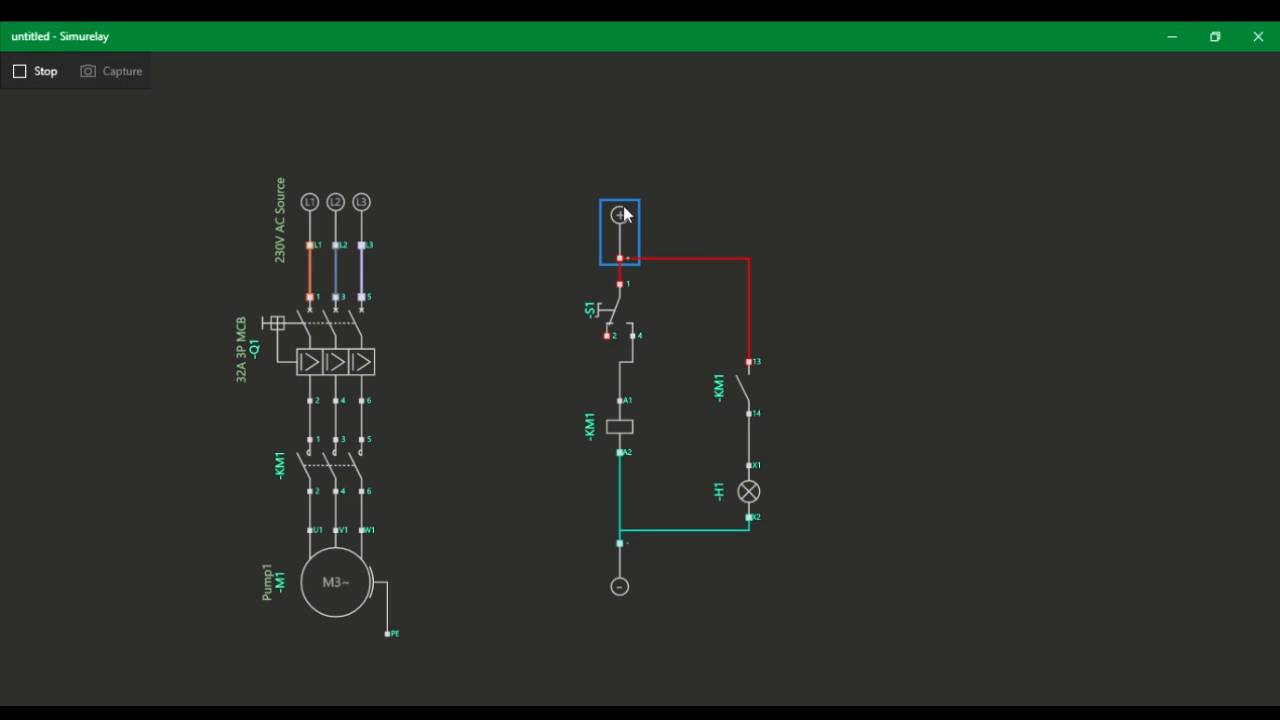
{"action": "left_click", "coordinate": [619, 257]}
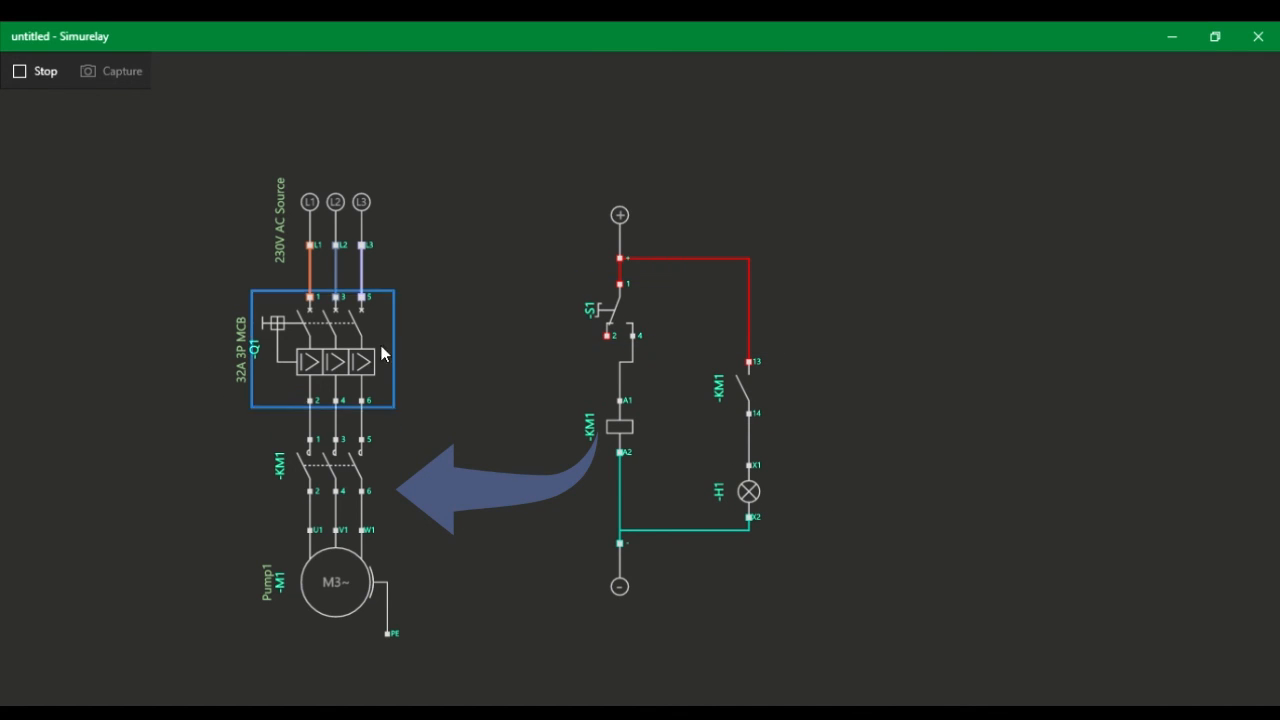
{"action": "left_click", "coordinate": [612, 316]}
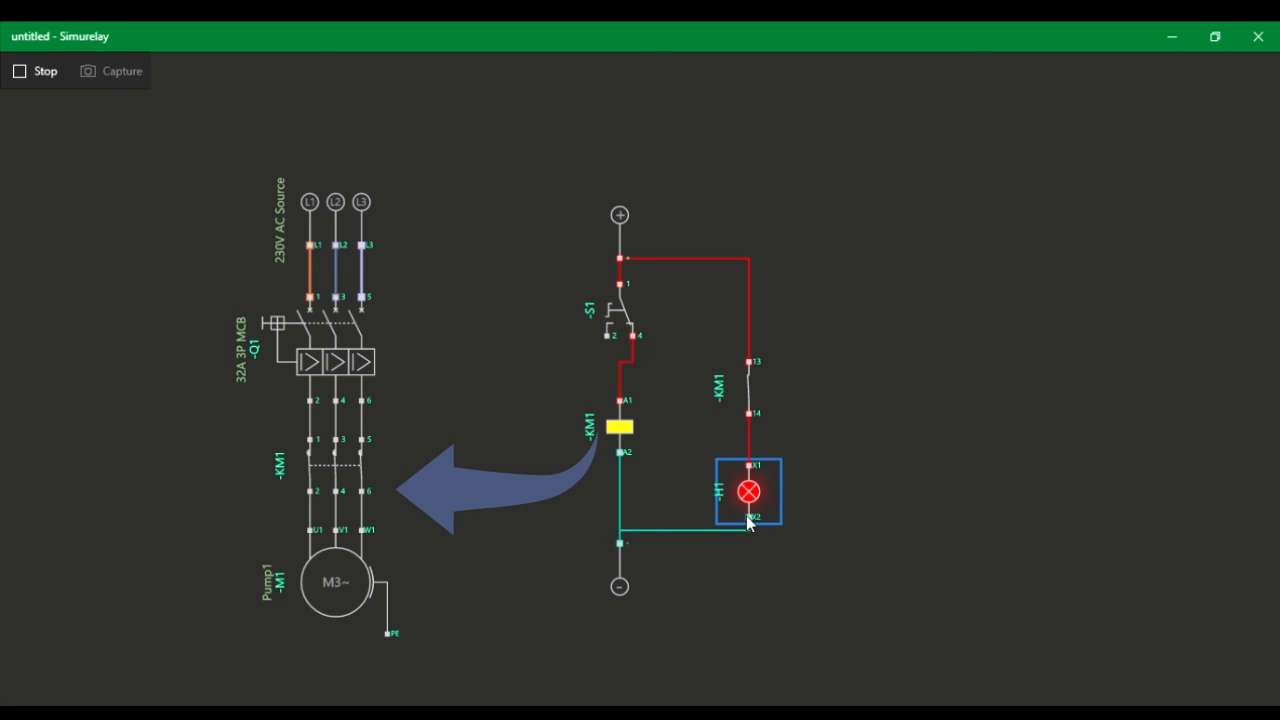
{"action": "left_click", "coordinate": [293, 328]}
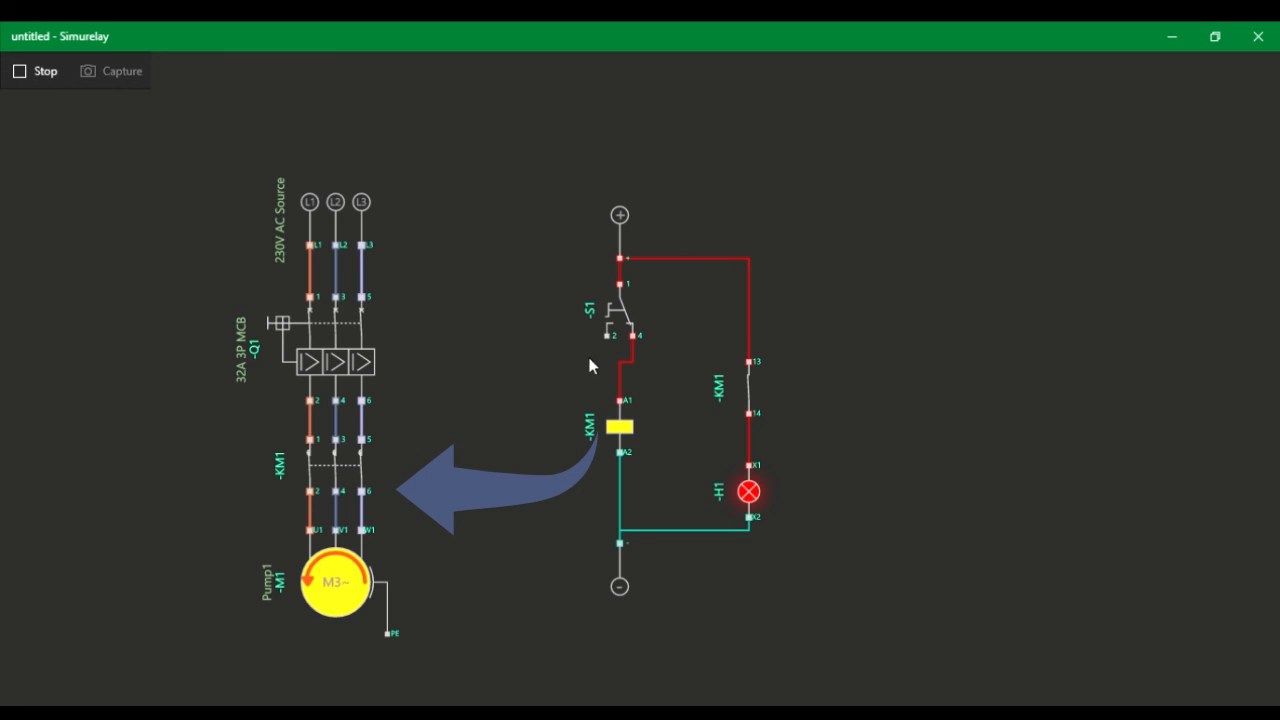
Release and re-actuate switch S1 to test the motor and lamp, then stop the simulation
{"action": "left_click", "coordinate": [606, 316]}
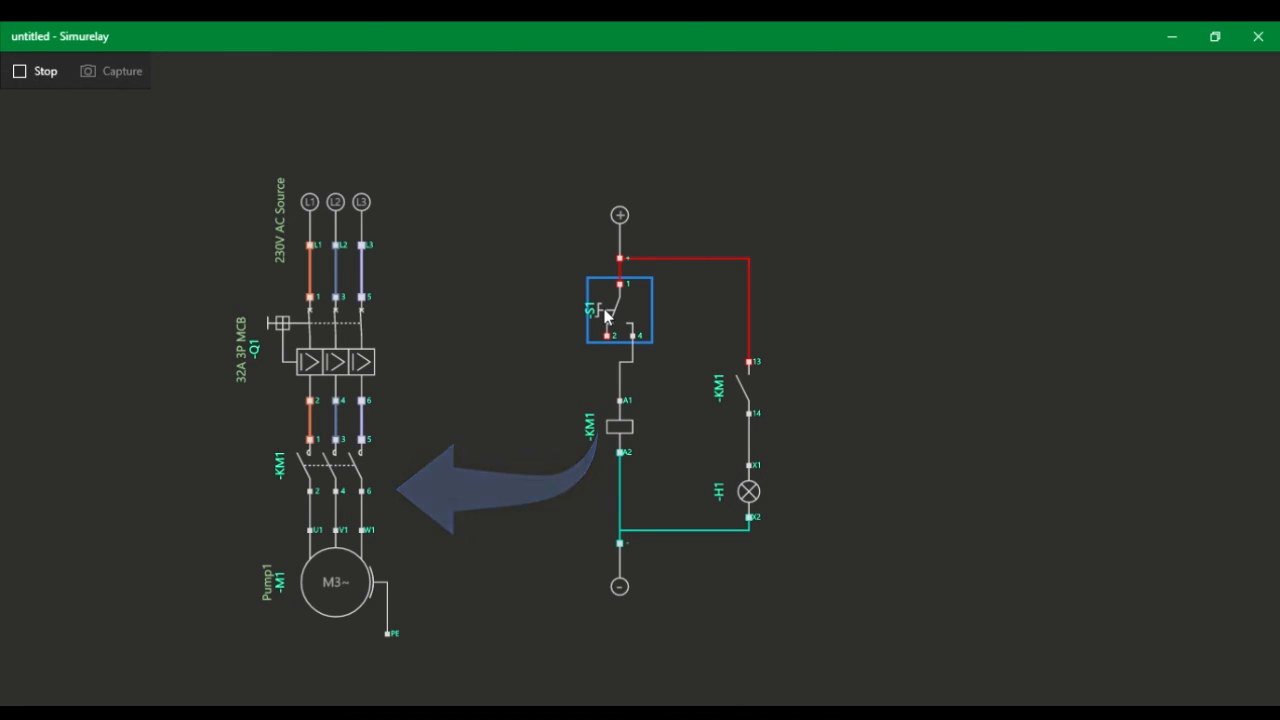
{"action": "left_click", "coordinate": [606, 316]}
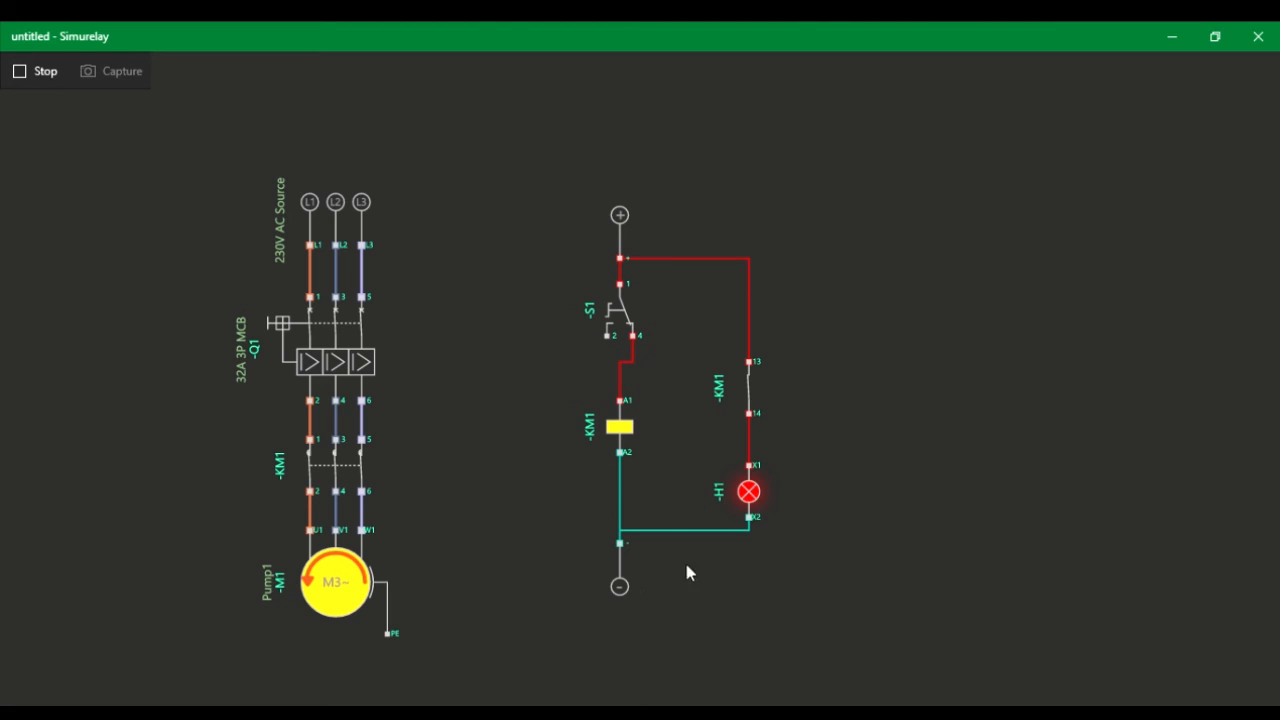
{"action": "left_click", "coordinate": [32, 73]}
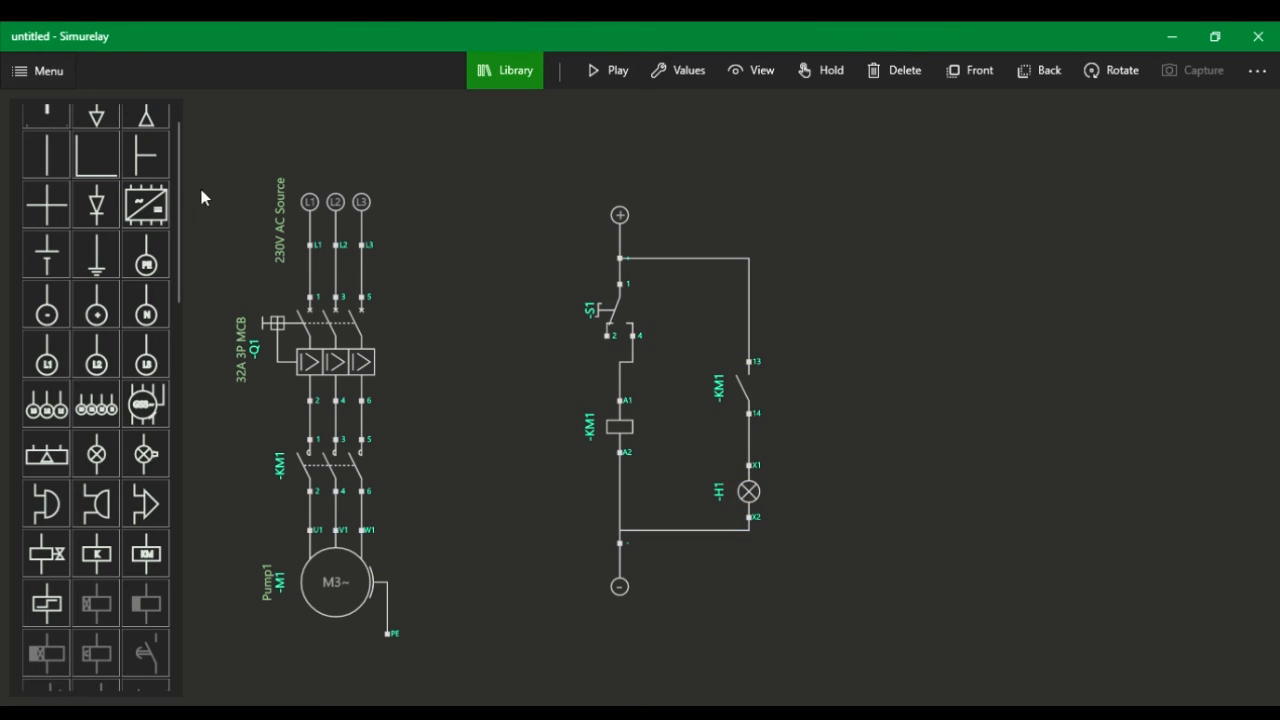
Change the tag of the normally open contact above lamp H1 to -K
{"action": "scroll", "coordinate": [737, 392], "scroll_direction": "up", "scroll_amount": 1}
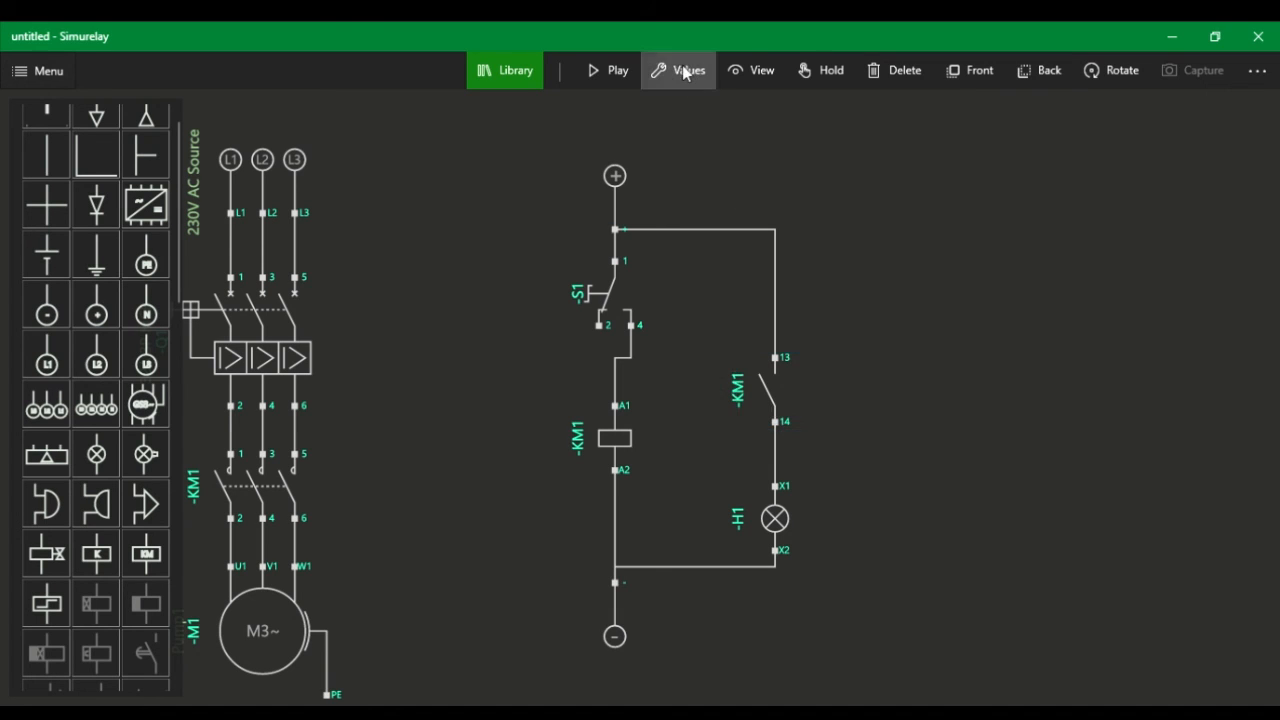
{"action": "left_click", "coordinate": [762, 405]}
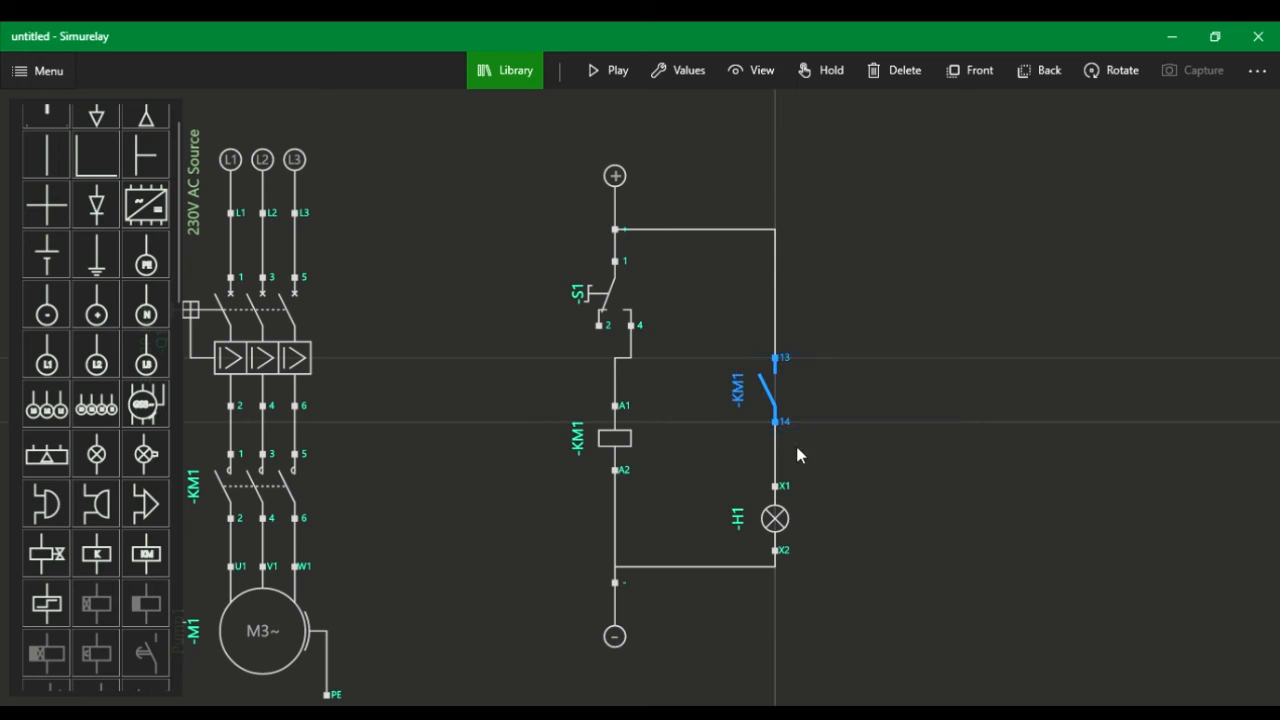
{"action": "left_click", "coordinate": [678, 72]}
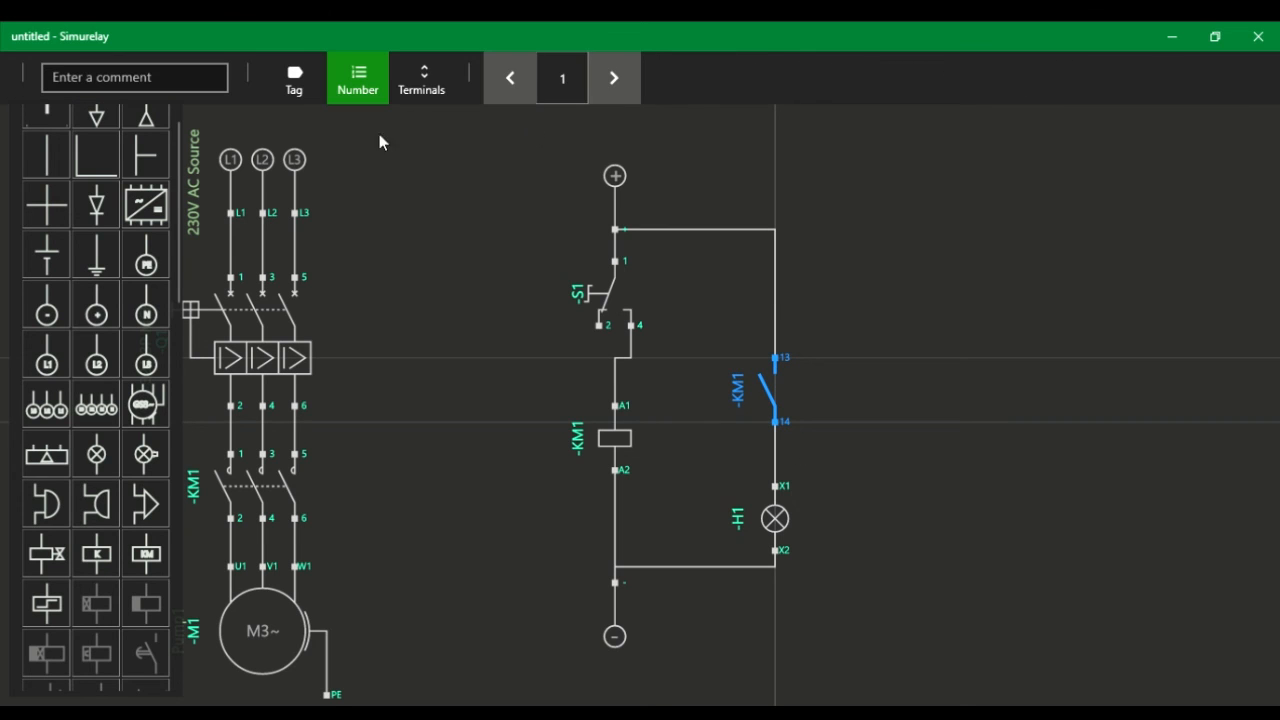
{"action": "left_click", "coordinate": [298, 84]}
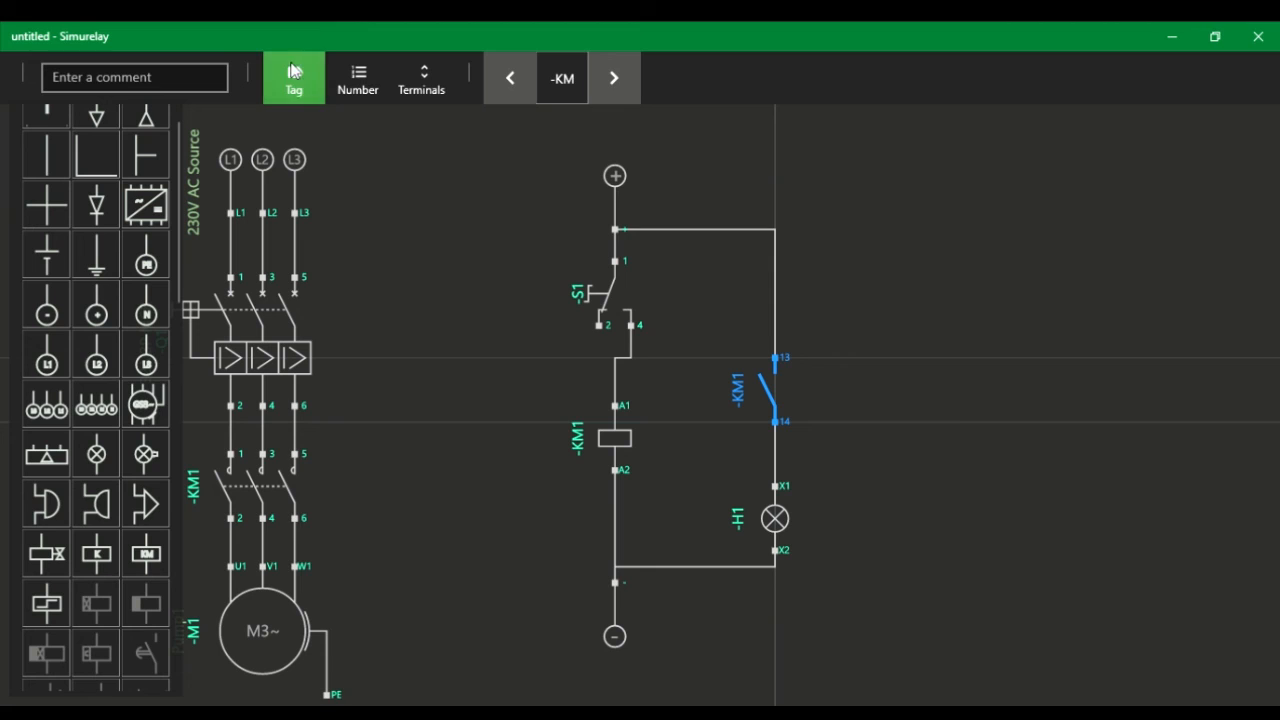
{"action": "left_click", "coordinate": [508, 82]}
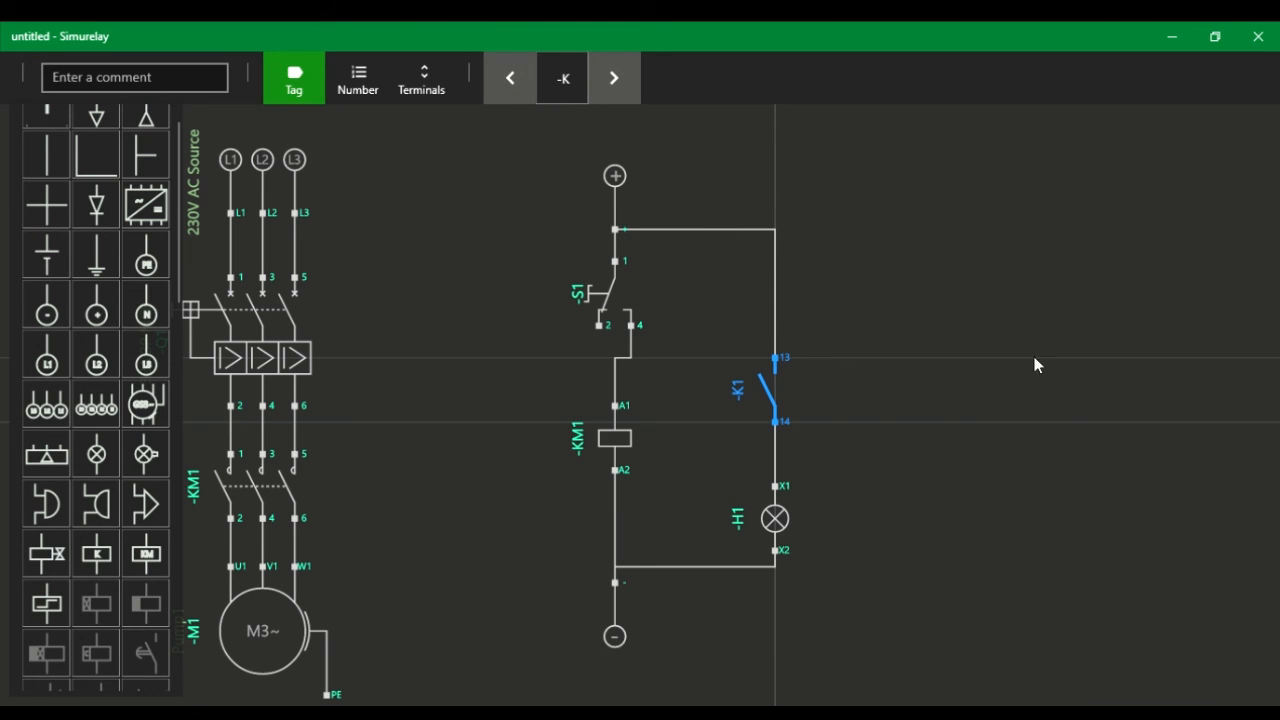
{"action": "left_click", "coordinate": [992, 287]}
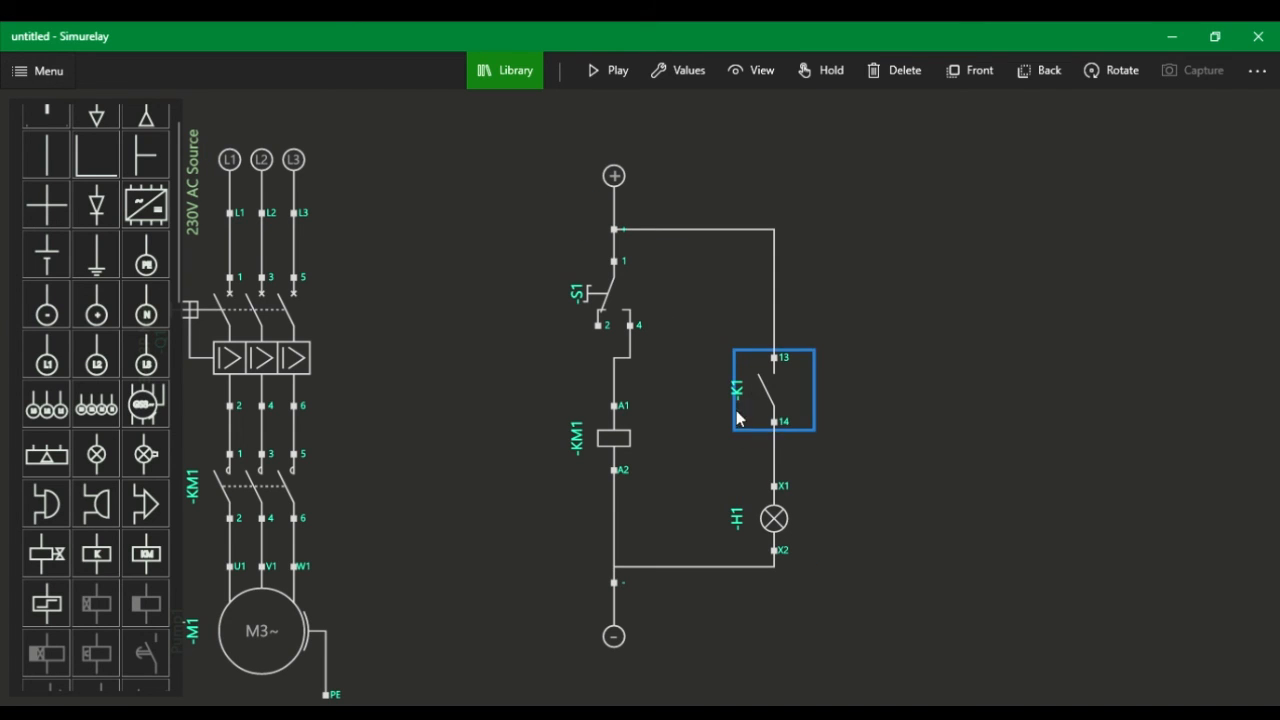
Run the simulation with switch S1 actuated and breaker Q1 closed to test the retagged K1 contact, then stop it
{"action": "left_click", "coordinate": [600, 68]}
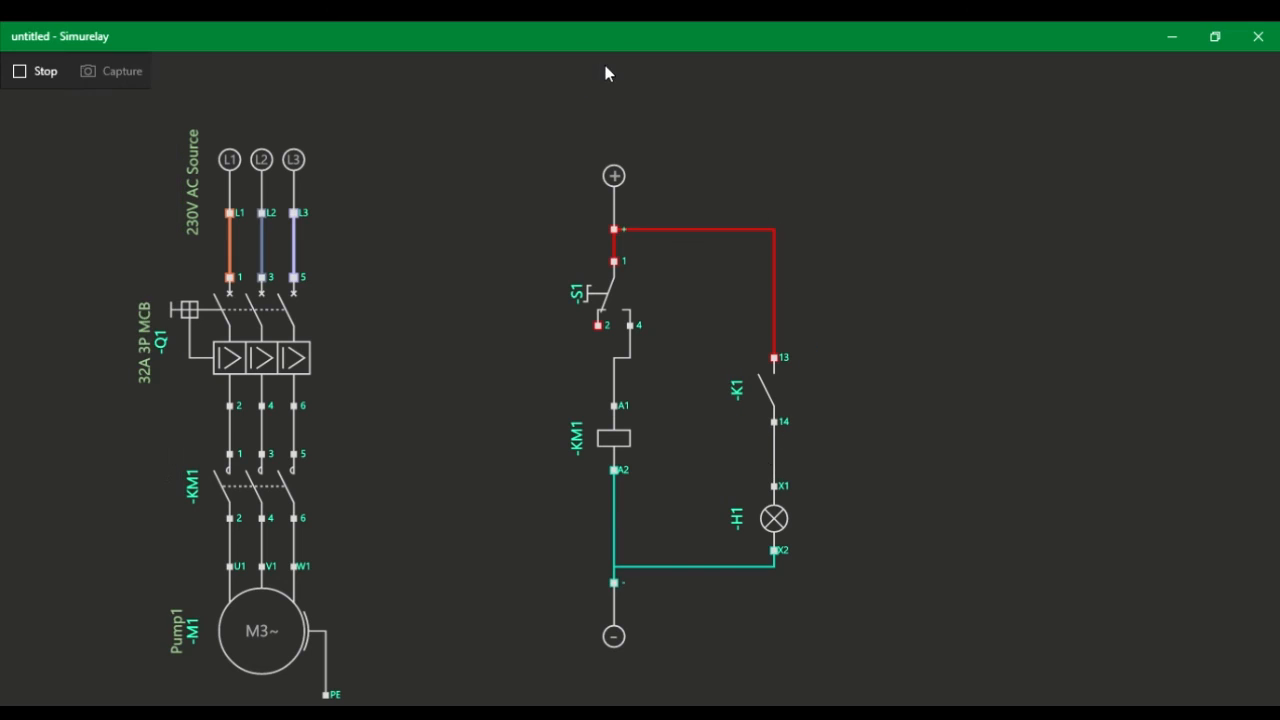
{"action": "left_click", "coordinate": [607, 298]}
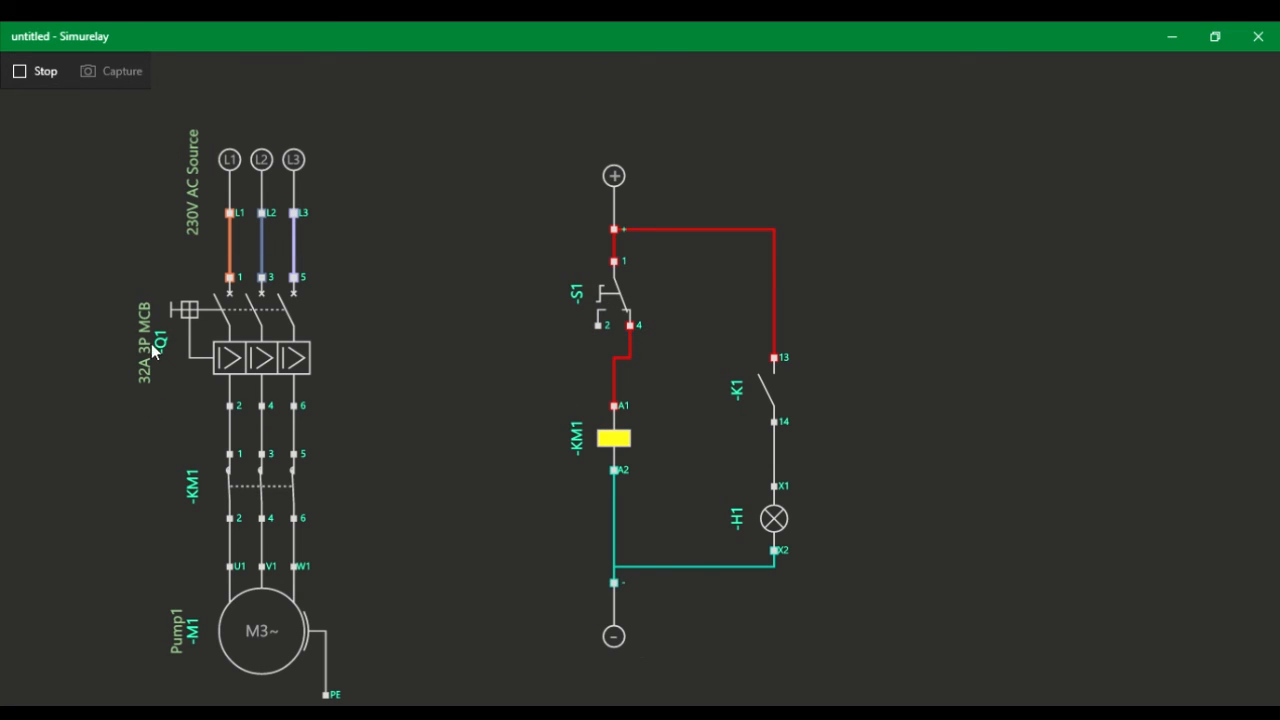
{"action": "left_click", "coordinate": [188, 311]}
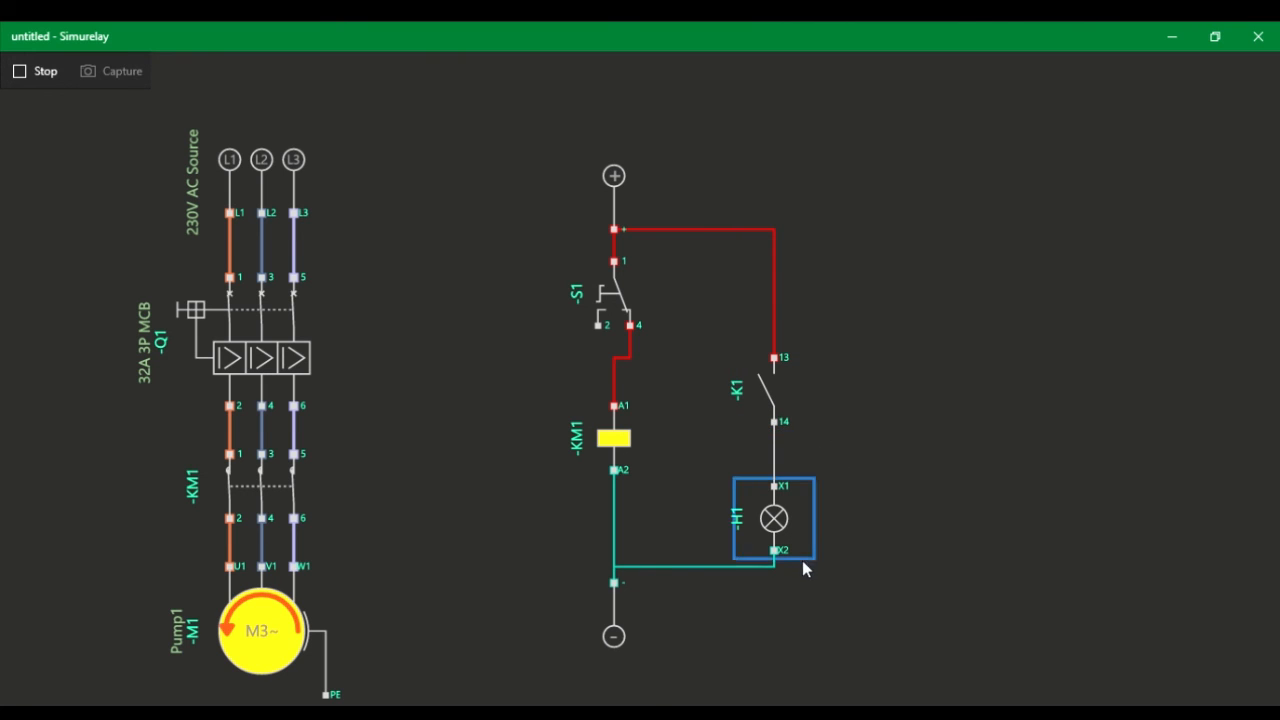
{"action": "left_click", "coordinate": [40, 74]}
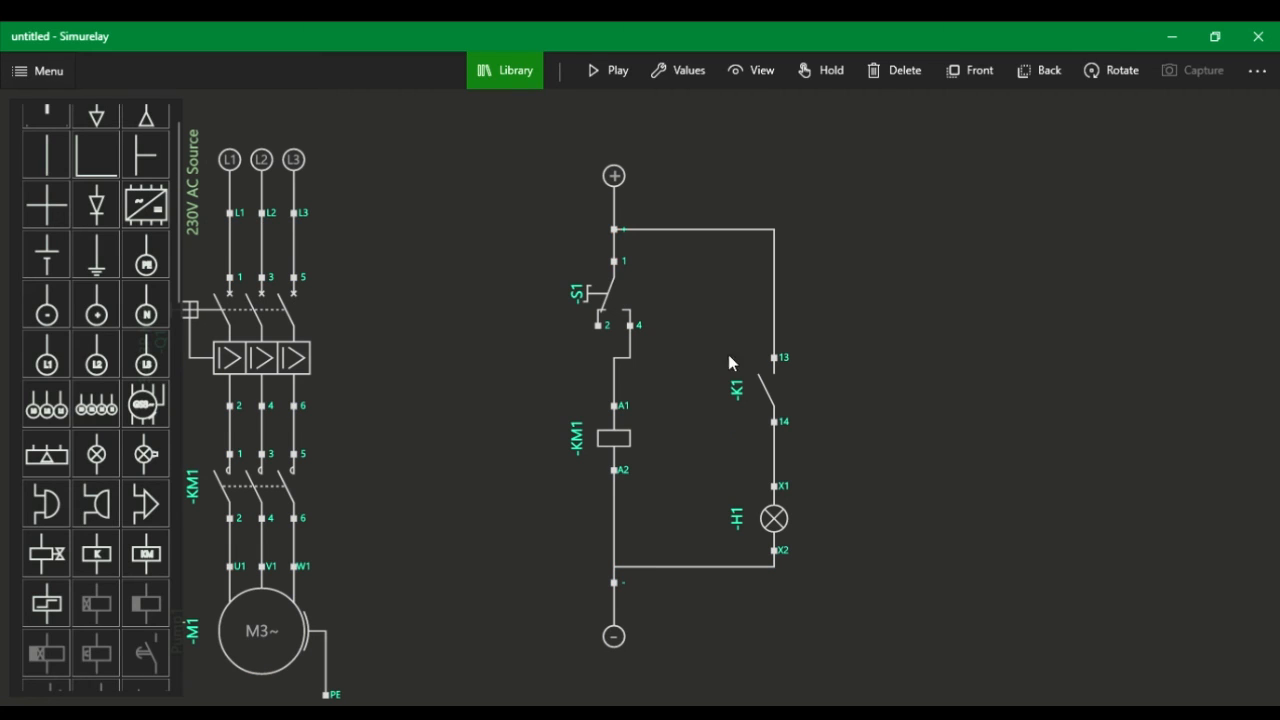
Set the tag of the lamp circuit's K1 contact back to -KM to match the contactor coil
{"action": "left_click", "coordinate": [762, 392]}
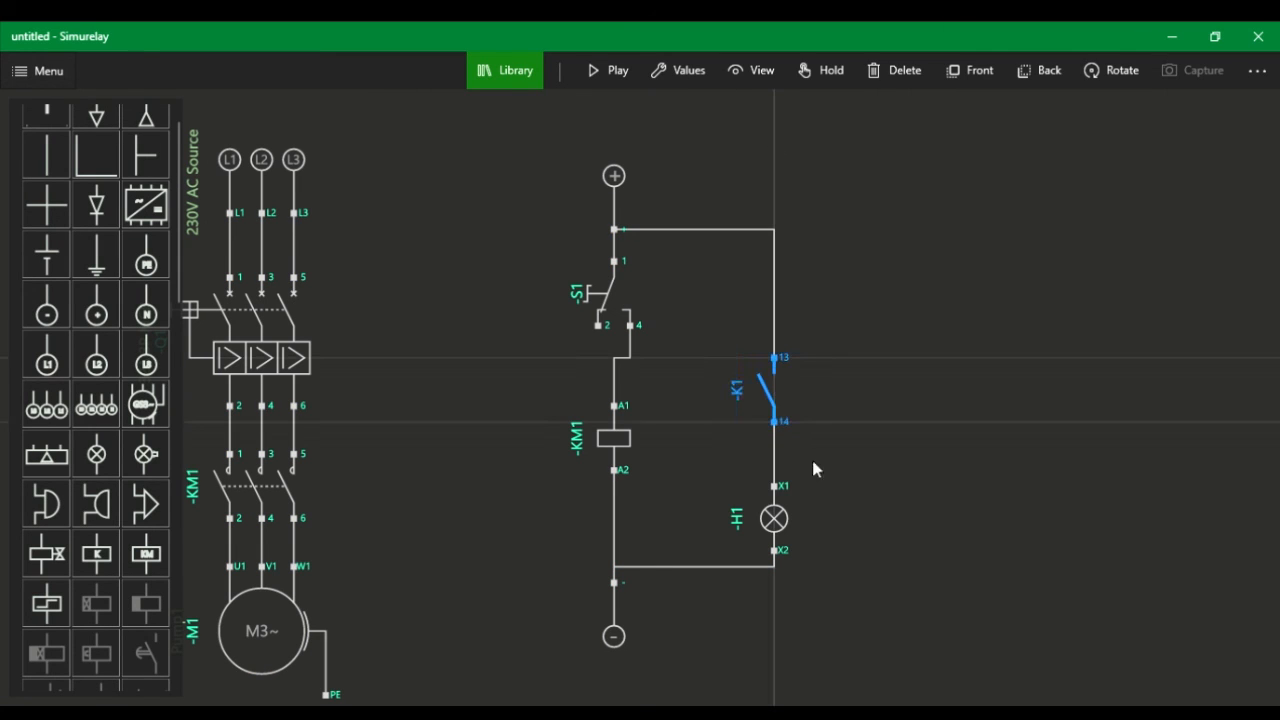
{"action": "left_click", "coordinate": [690, 72]}
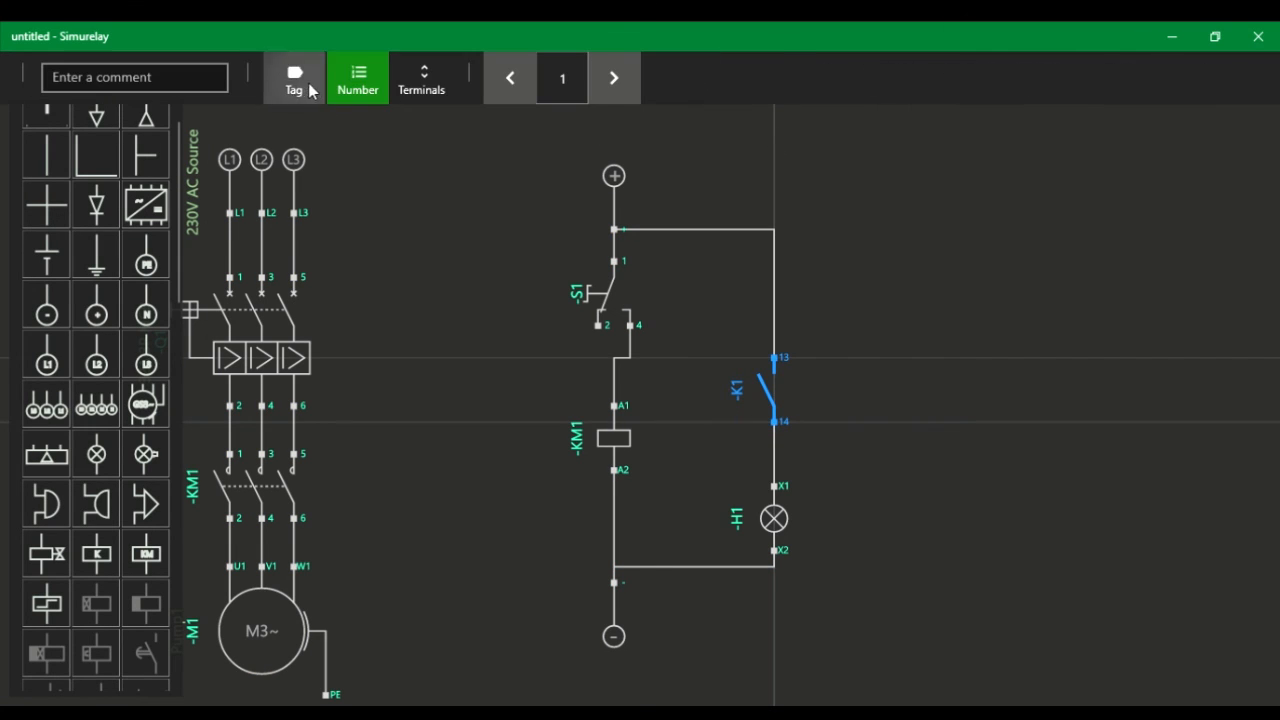
{"action": "left_click", "coordinate": [295, 80]}
{"action": "left_click", "coordinate": [610, 78]}
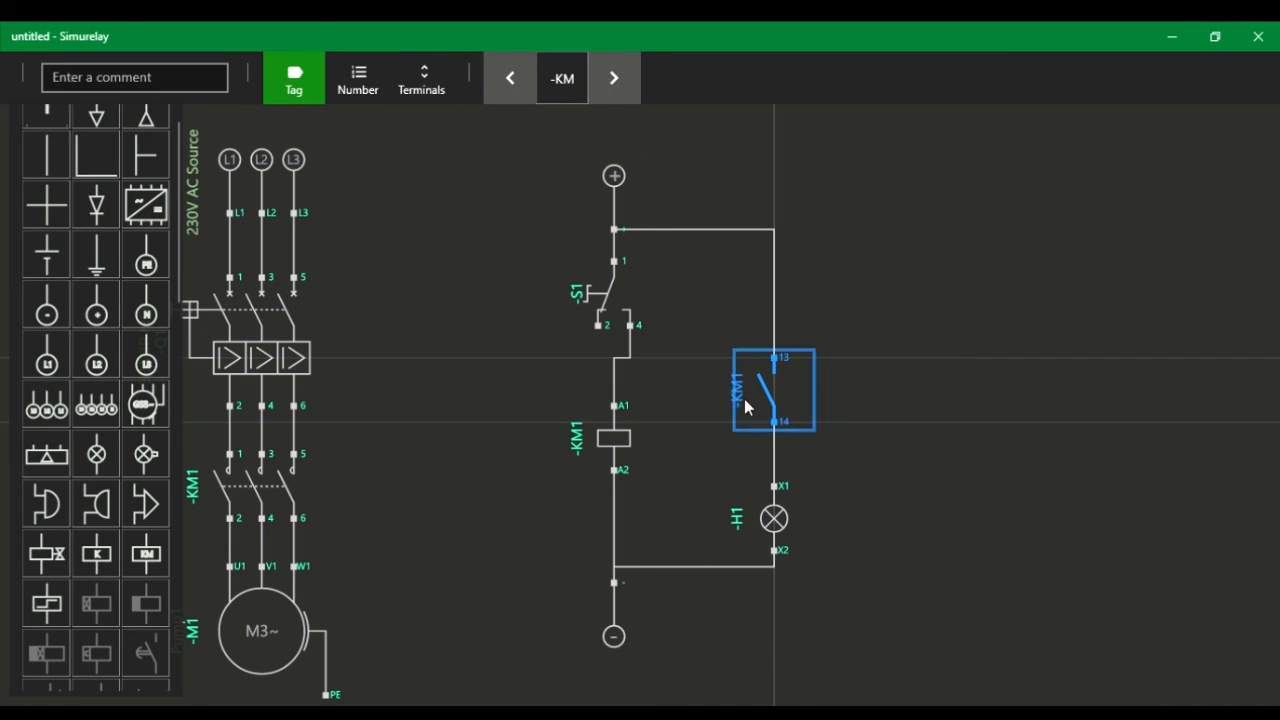
{"action": "left_click", "coordinate": [954, 306]}
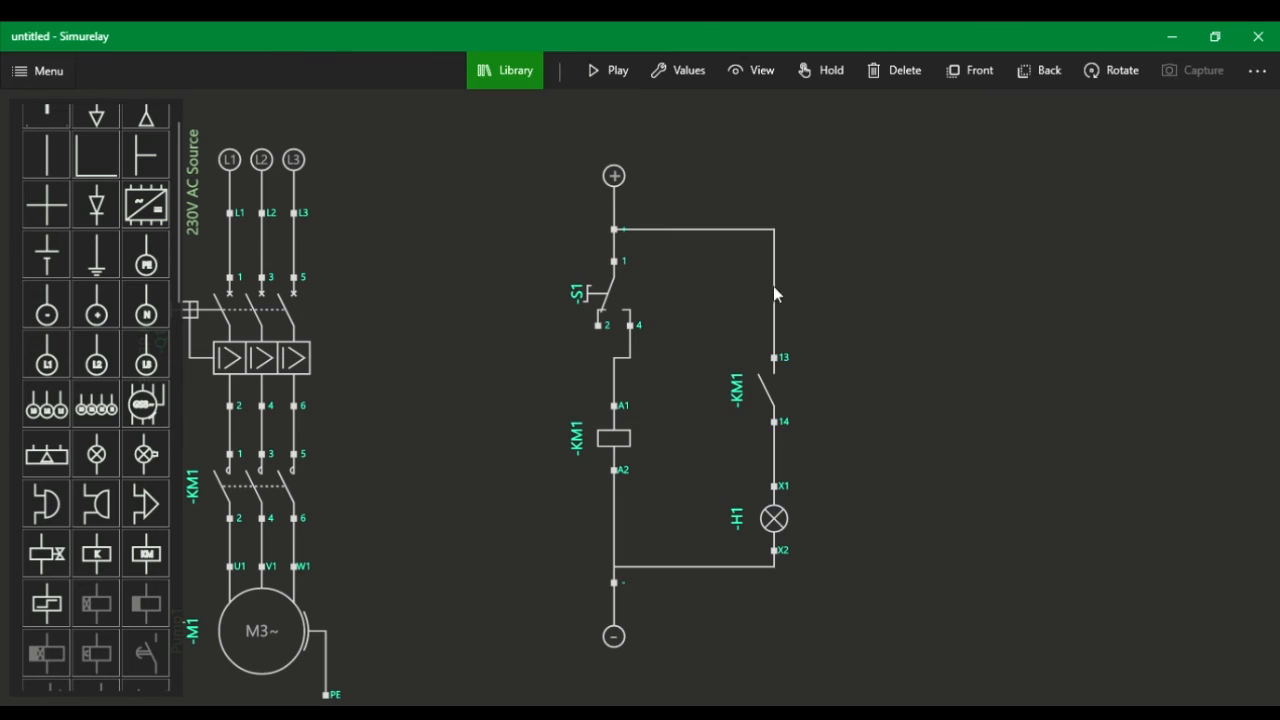
Simulate the circuit with switch S1 actuated to test lamp H1 through the KM1 contact, then stop the simulation
{"action": "left_click", "coordinate": [629, 79]}
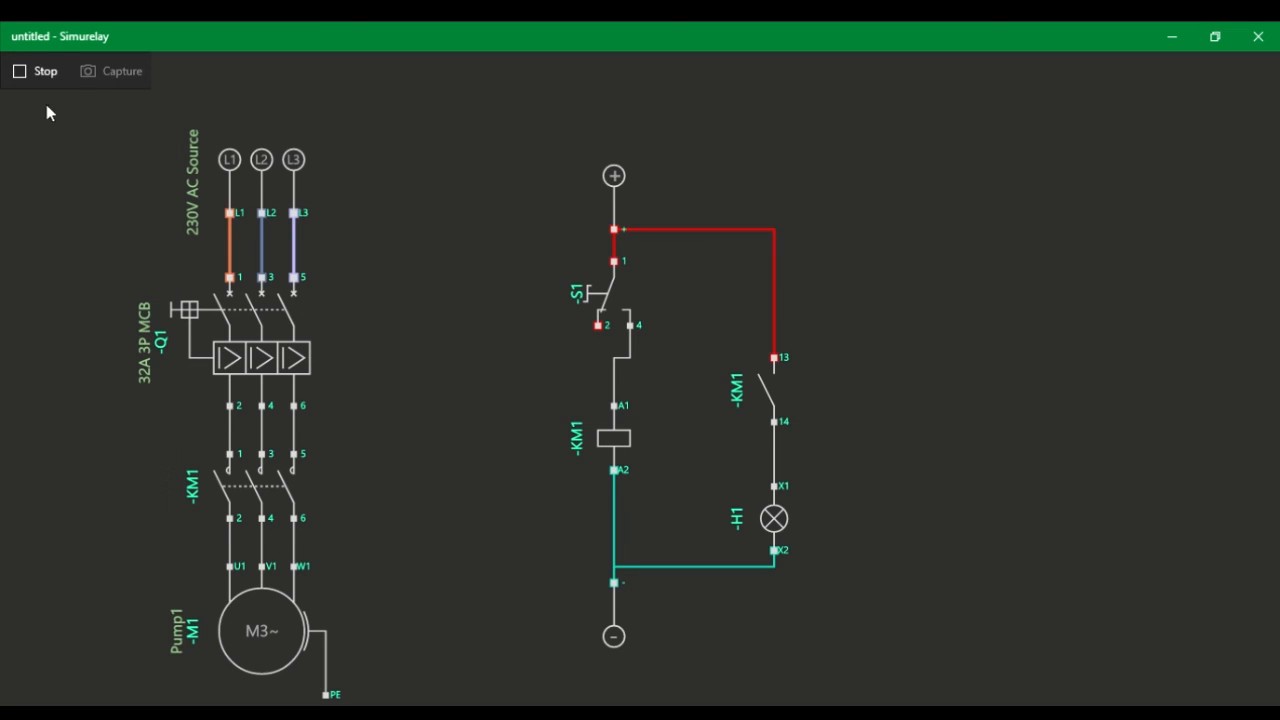
{"action": "left_click", "coordinate": [602, 305]}
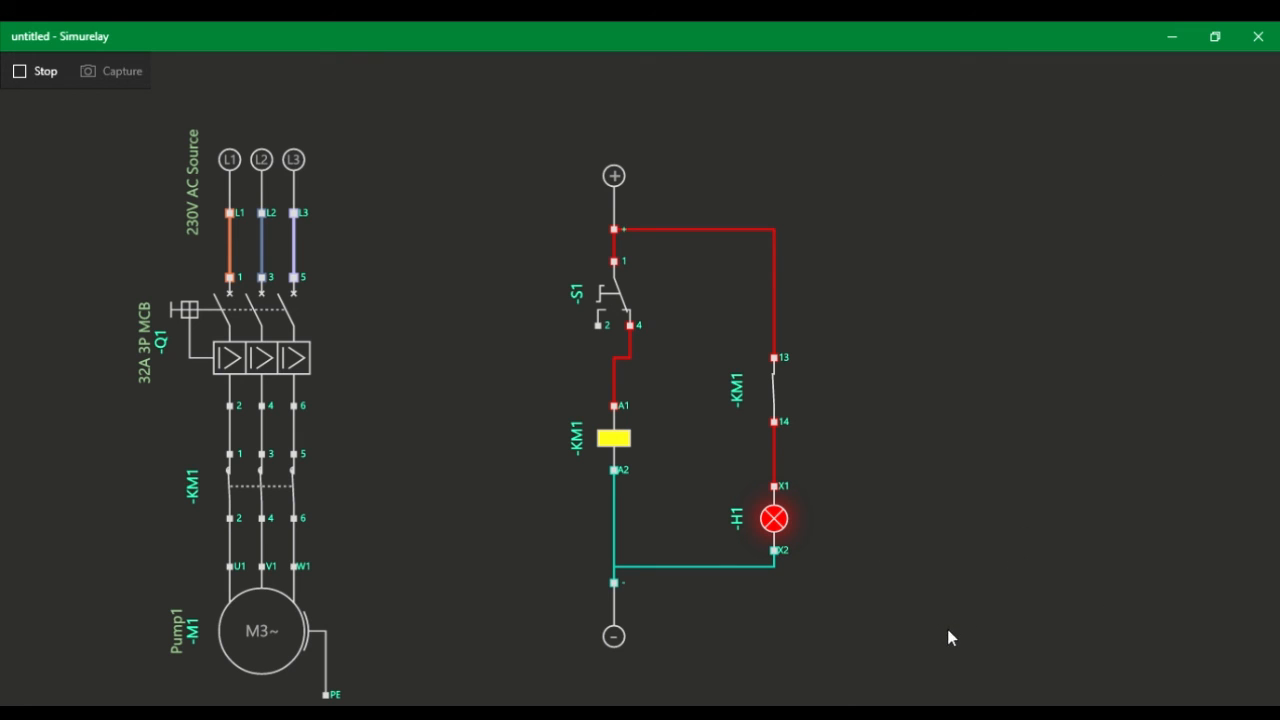
{"action": "left_click", "coordinate": [18, 73]}
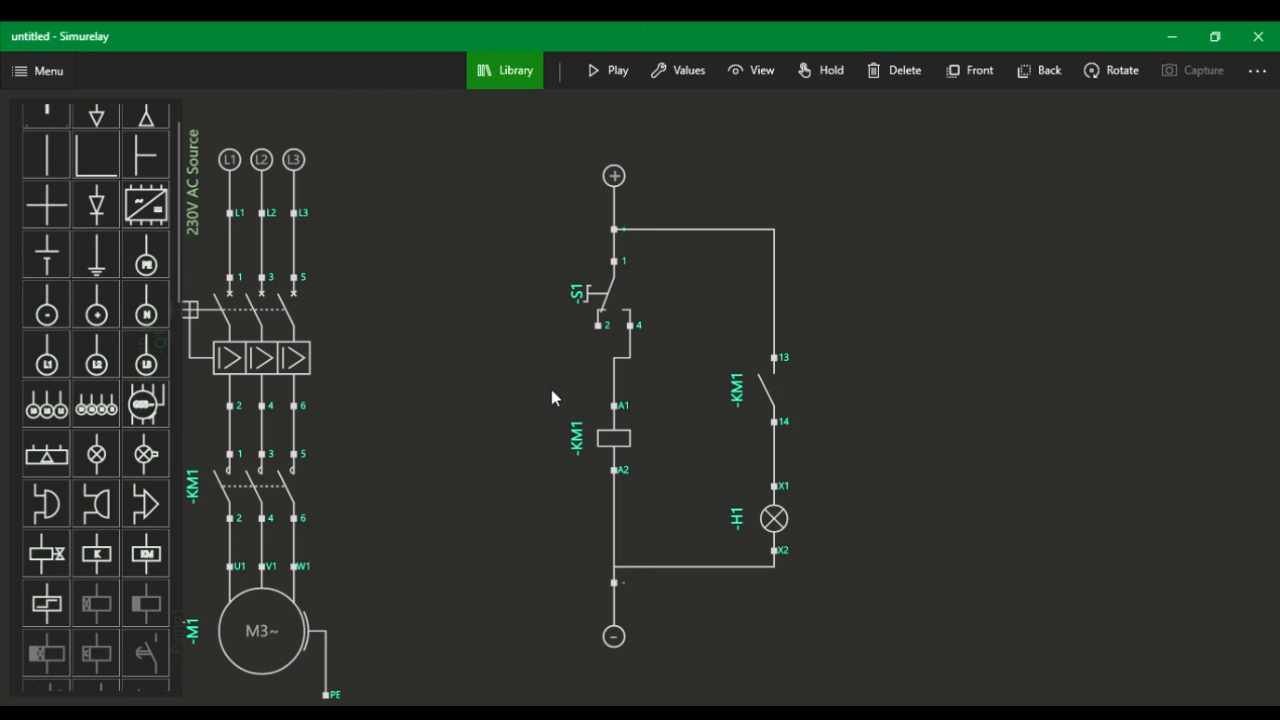
{"action": "scroll", "coordinate": [820, 421], "scroll_direction": "down", "scroll_amount": 4}
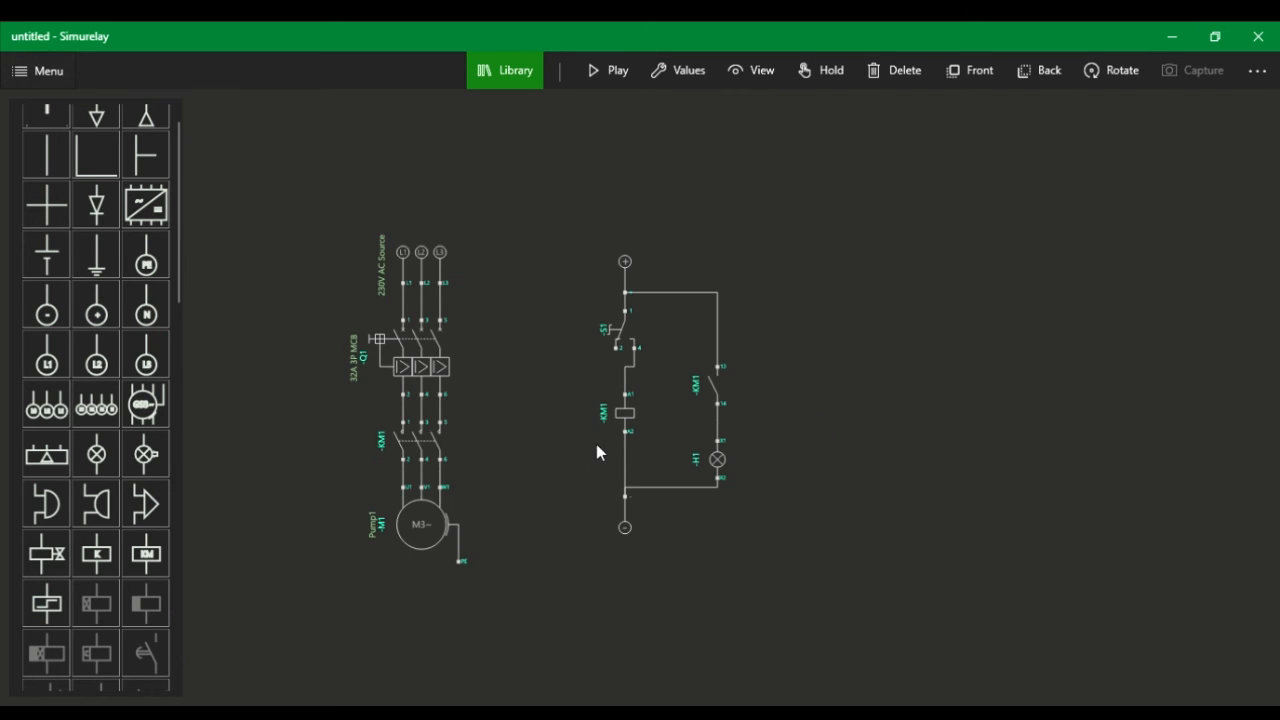
{"action": "scroll", "coordinate": [820, 447], "scroll_direction": "up", "scroll_amount": 3}
{"action": "scroll", "coordinate": [820, 447], "scroll_direction": "down", "scroll_amount": 4}
{"action": "scroll", "coordinate": [504, 441], "scroll_direction": "up", "scroll_amount": 4}
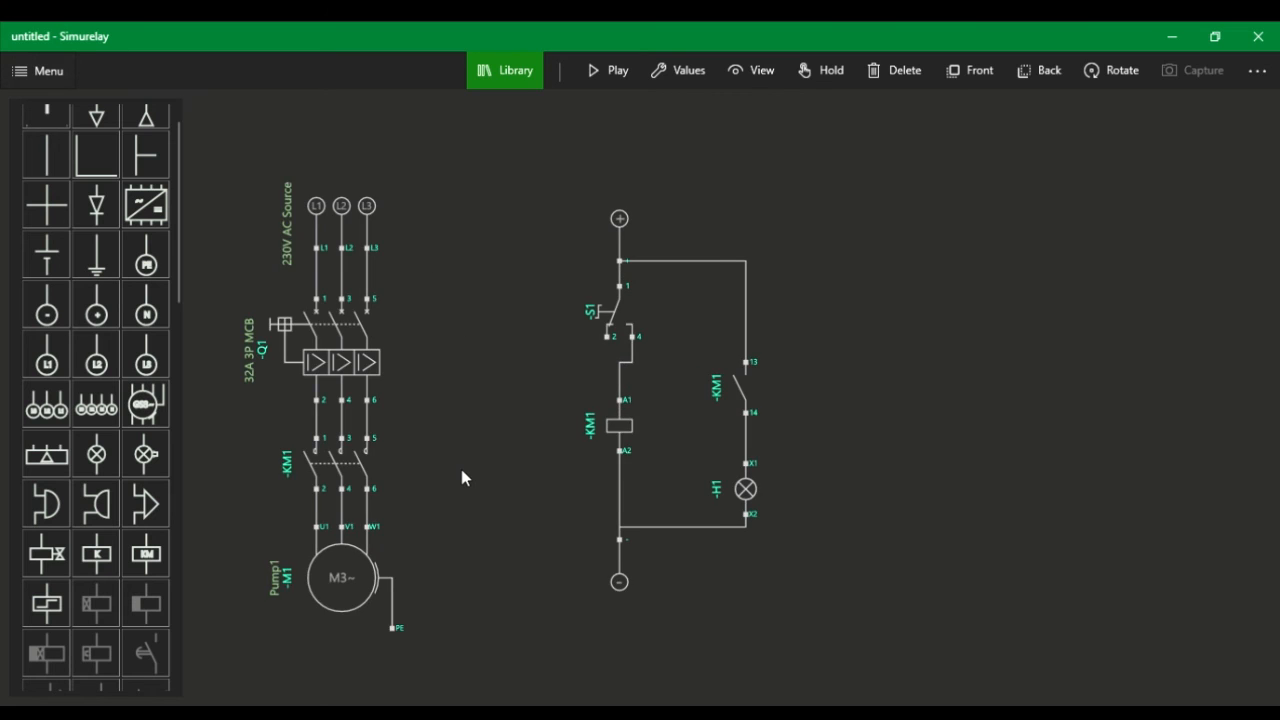
{"action": "left_click_drag", "start_coordinate": [461, 470], "coordinate": [604, 491]}
{"action": "scroll", "coordinate": [604, 497], "scroll_direction": "up", "scroll_amount": 4}
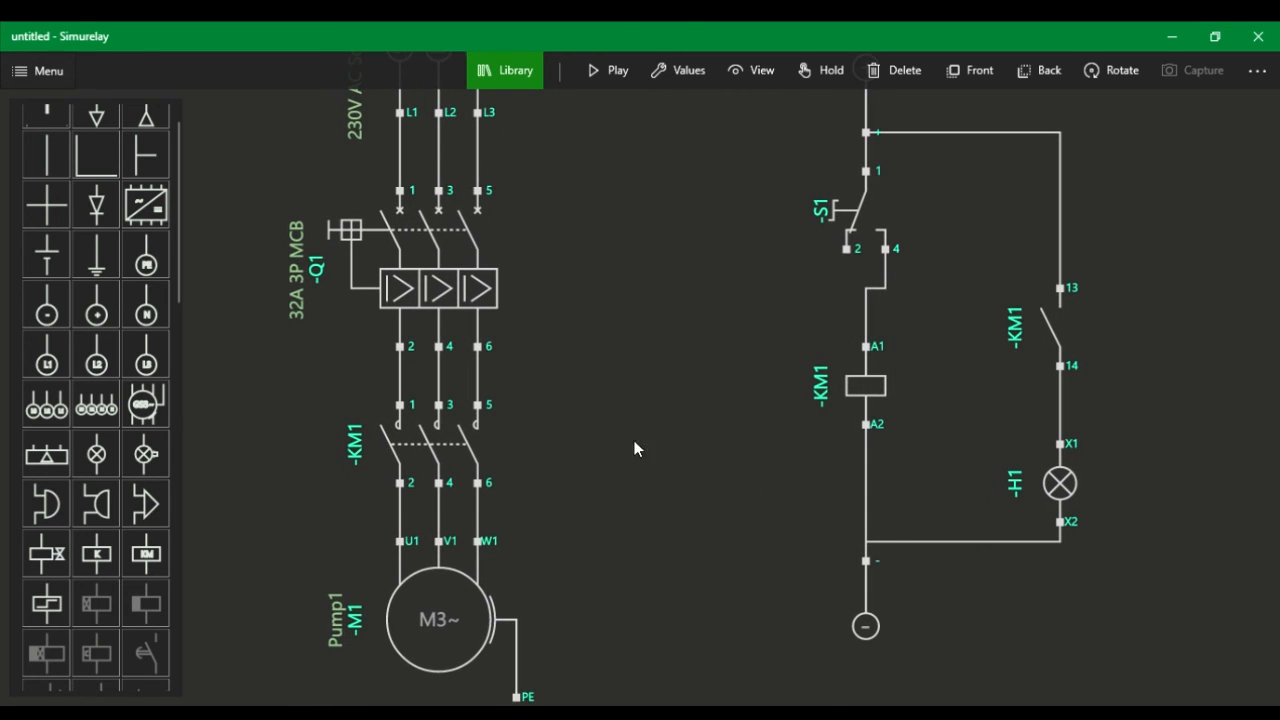
{"action": "scroll", "coordinate": [644, 508], "scroll_direction": "down", "scroll_amount": 4}
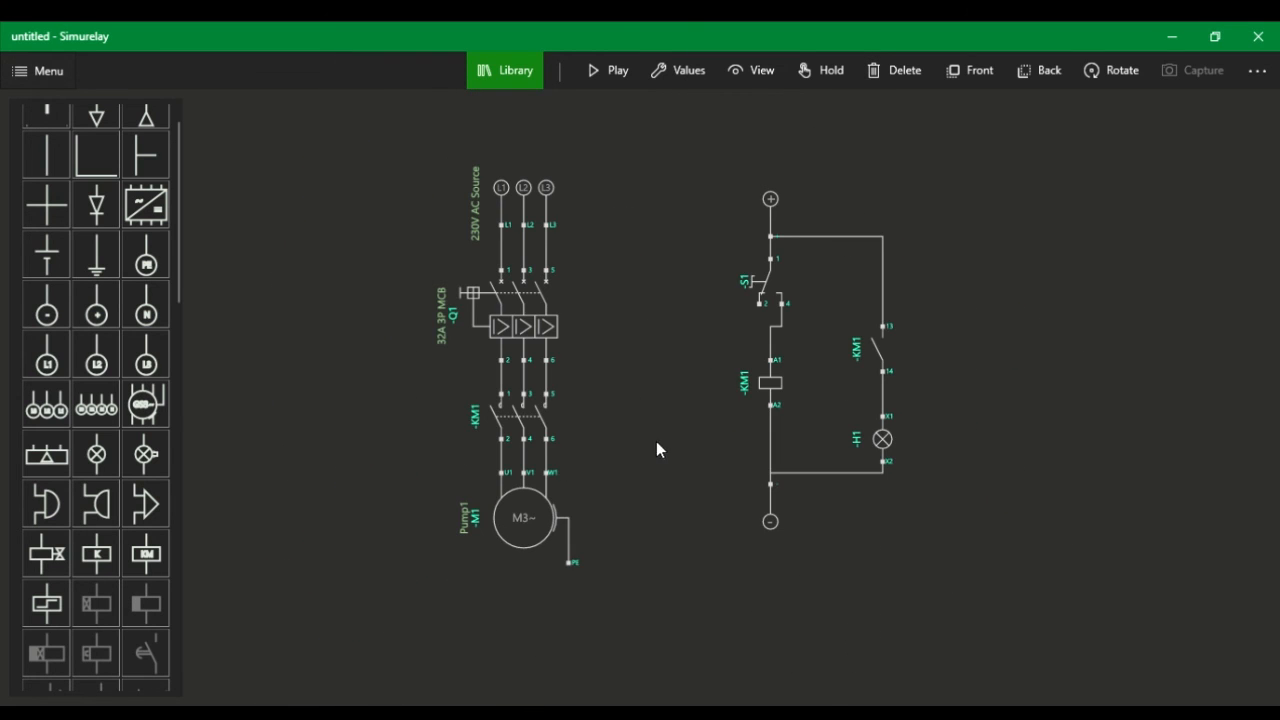
{"action": "scroll", "coordinate": [630, 528], "scroll_direction": "up", "scroll_amount": 1}
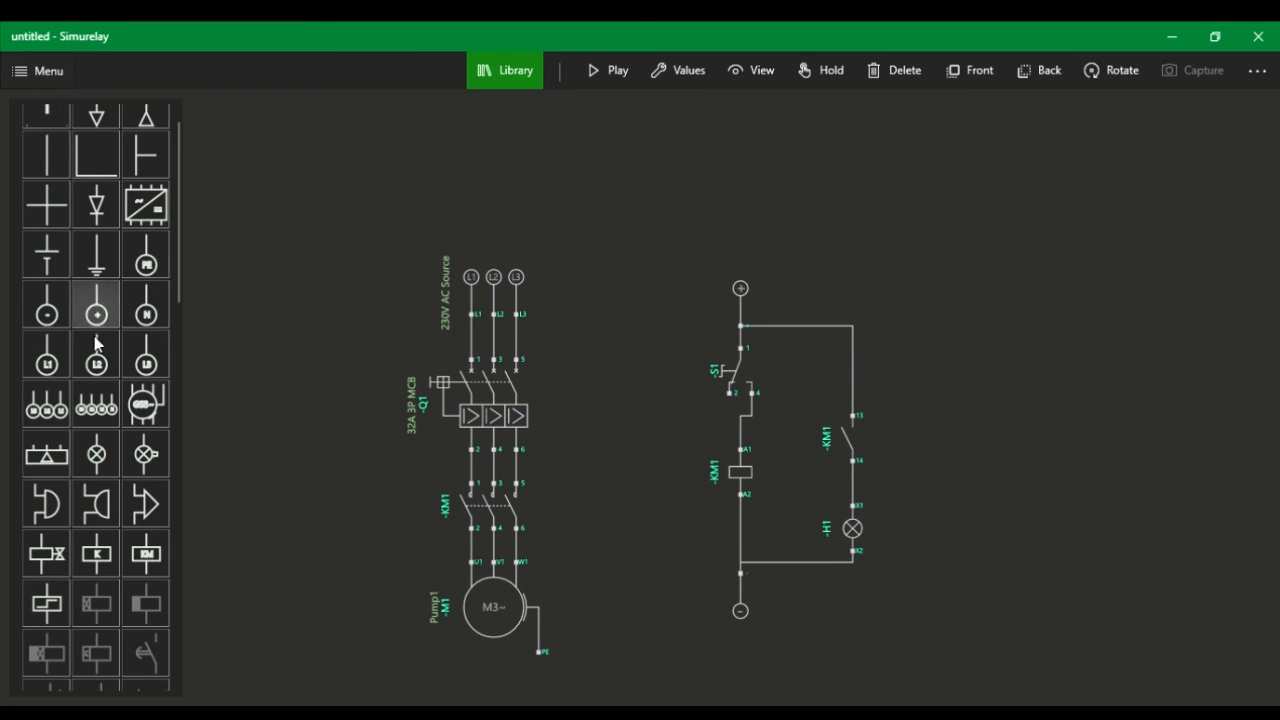
{"action": "left_click_drag", "start_coordinate": [602, 598], "coordinate": [603, 562]}
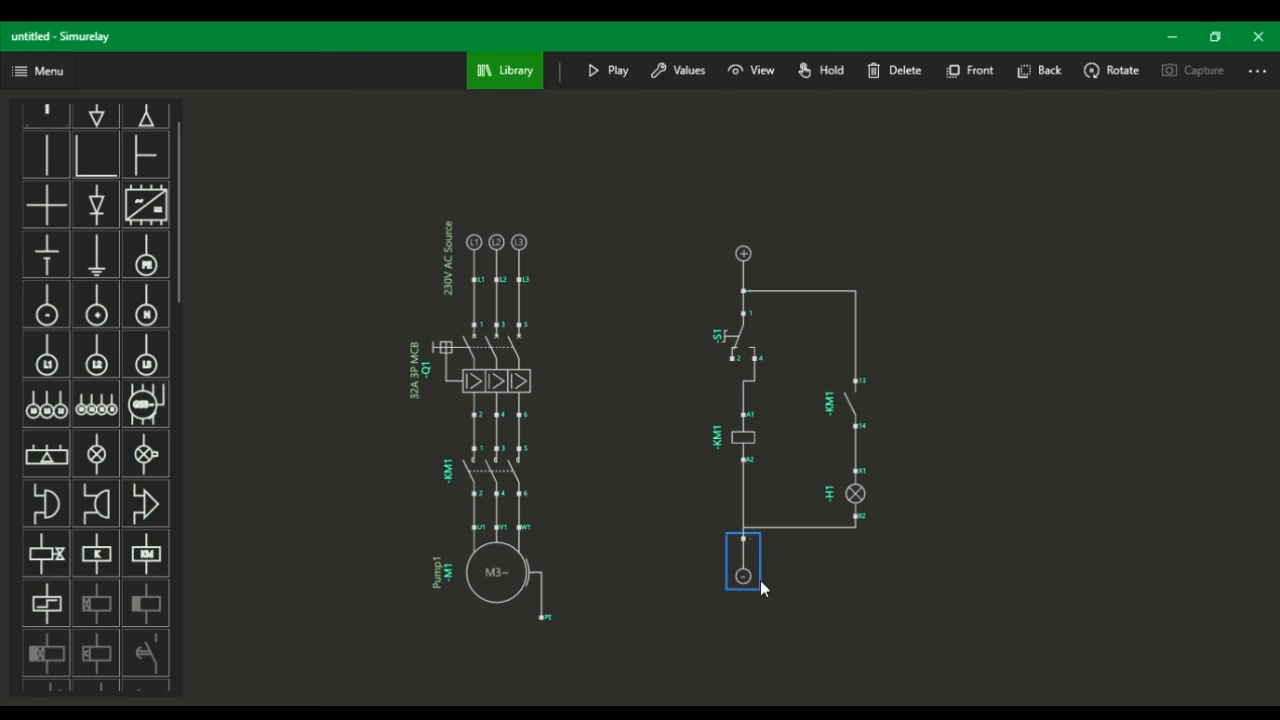
{"action": "left_click_drag", "start_coordinate": [651, 630], "coordinate": [670, 596]}
{"action": "left_click_drag", "start_coordinate": [630, 473], "coordinate": [625, 512]}
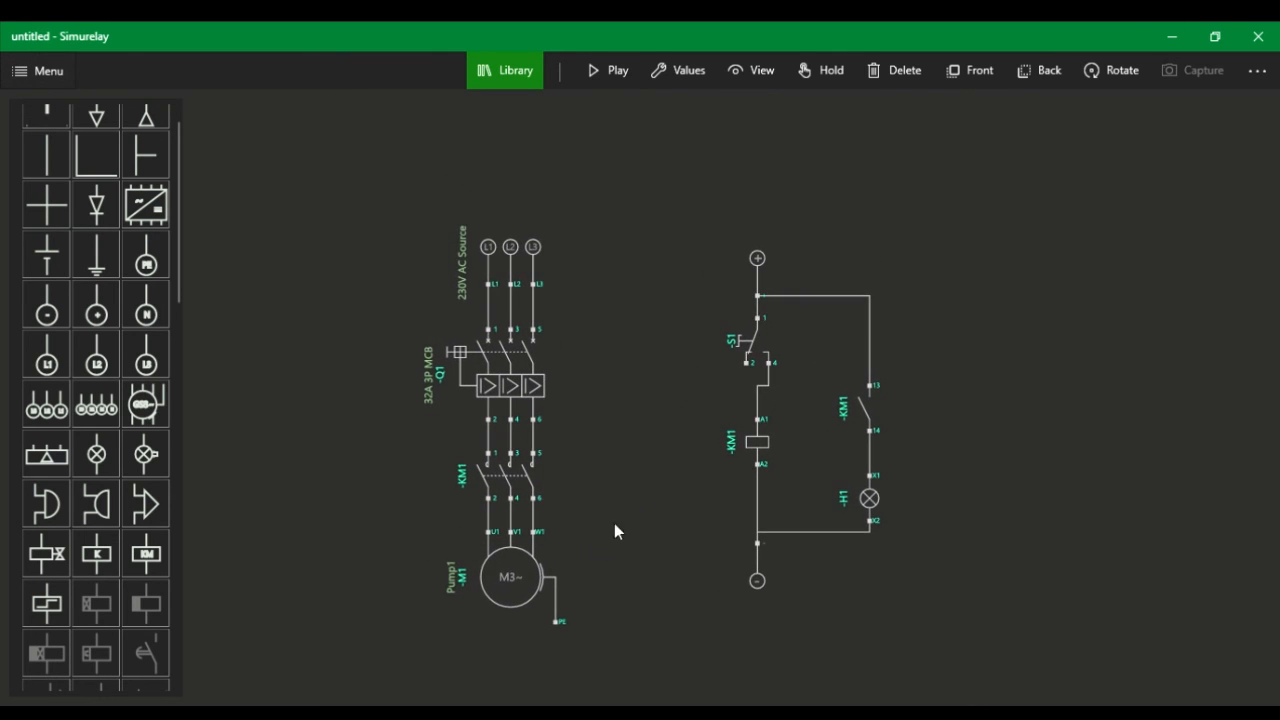
{"action": "left_click_drag", "start_coordinate": [594, 559], "coordinate": [587, 507]}
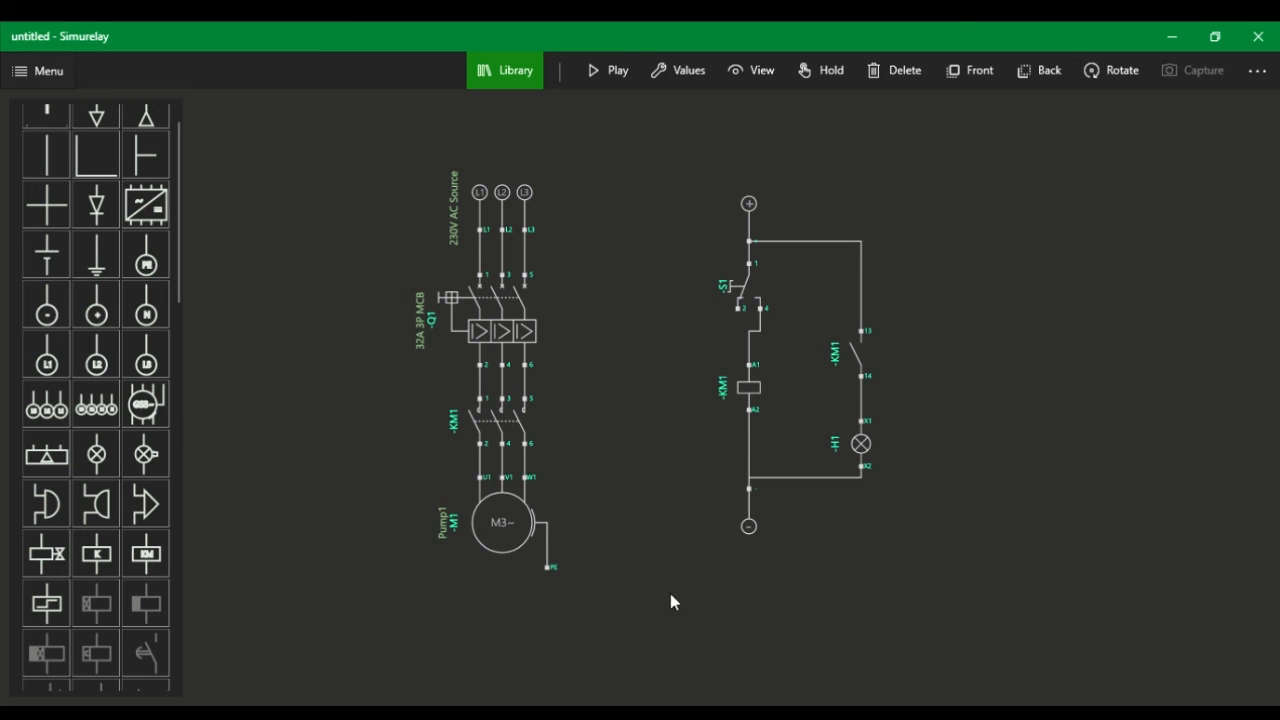
{"action": "left_click_drag", "start_coordinate": [672, 597], "coordinate": [656, 573]}
{"action": "left_click_drag", "start_coordinate": [686, 451], "coordinate": [690, 503]}
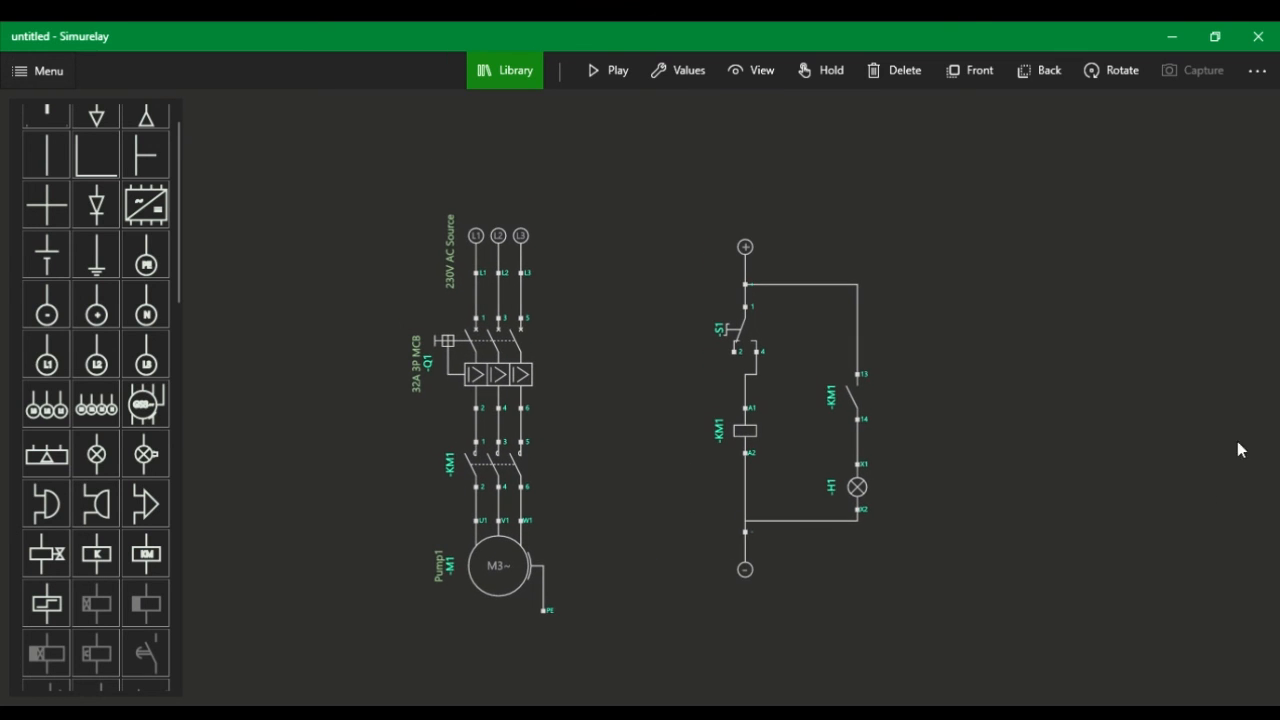